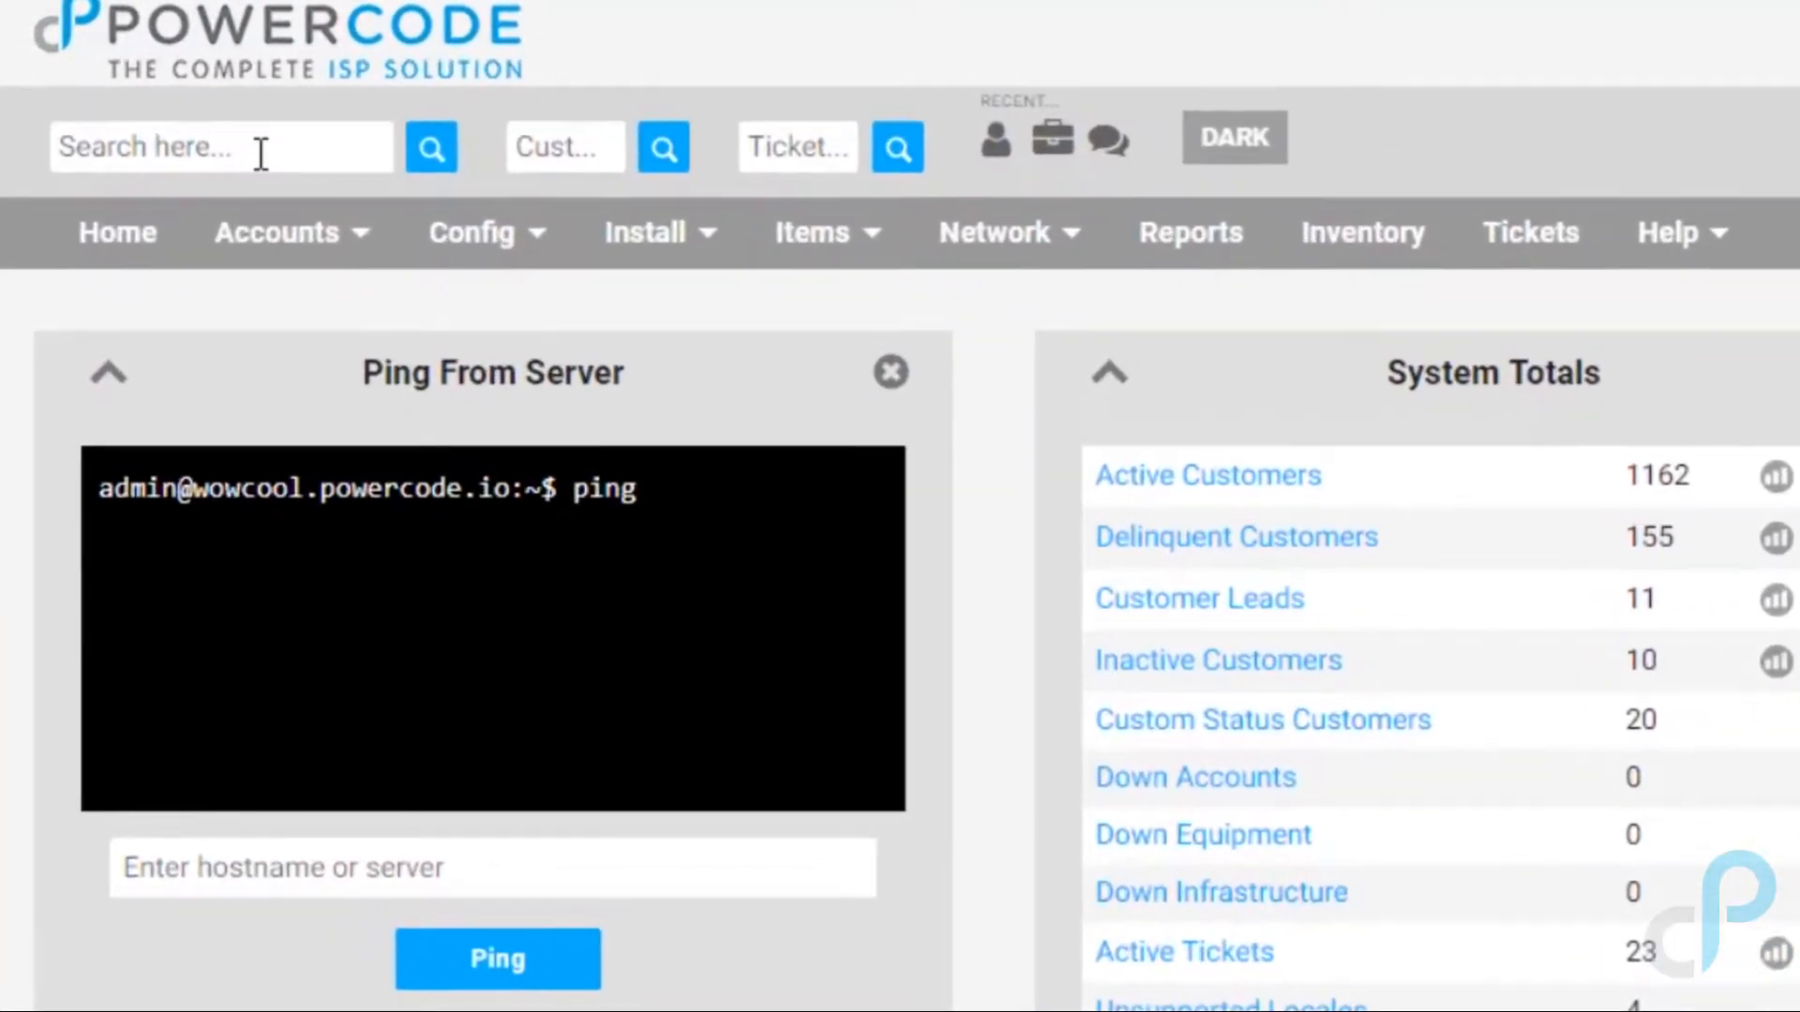
Step: Review which fields the global search can match on
left_click(216, 117)
left_click(656, 274)
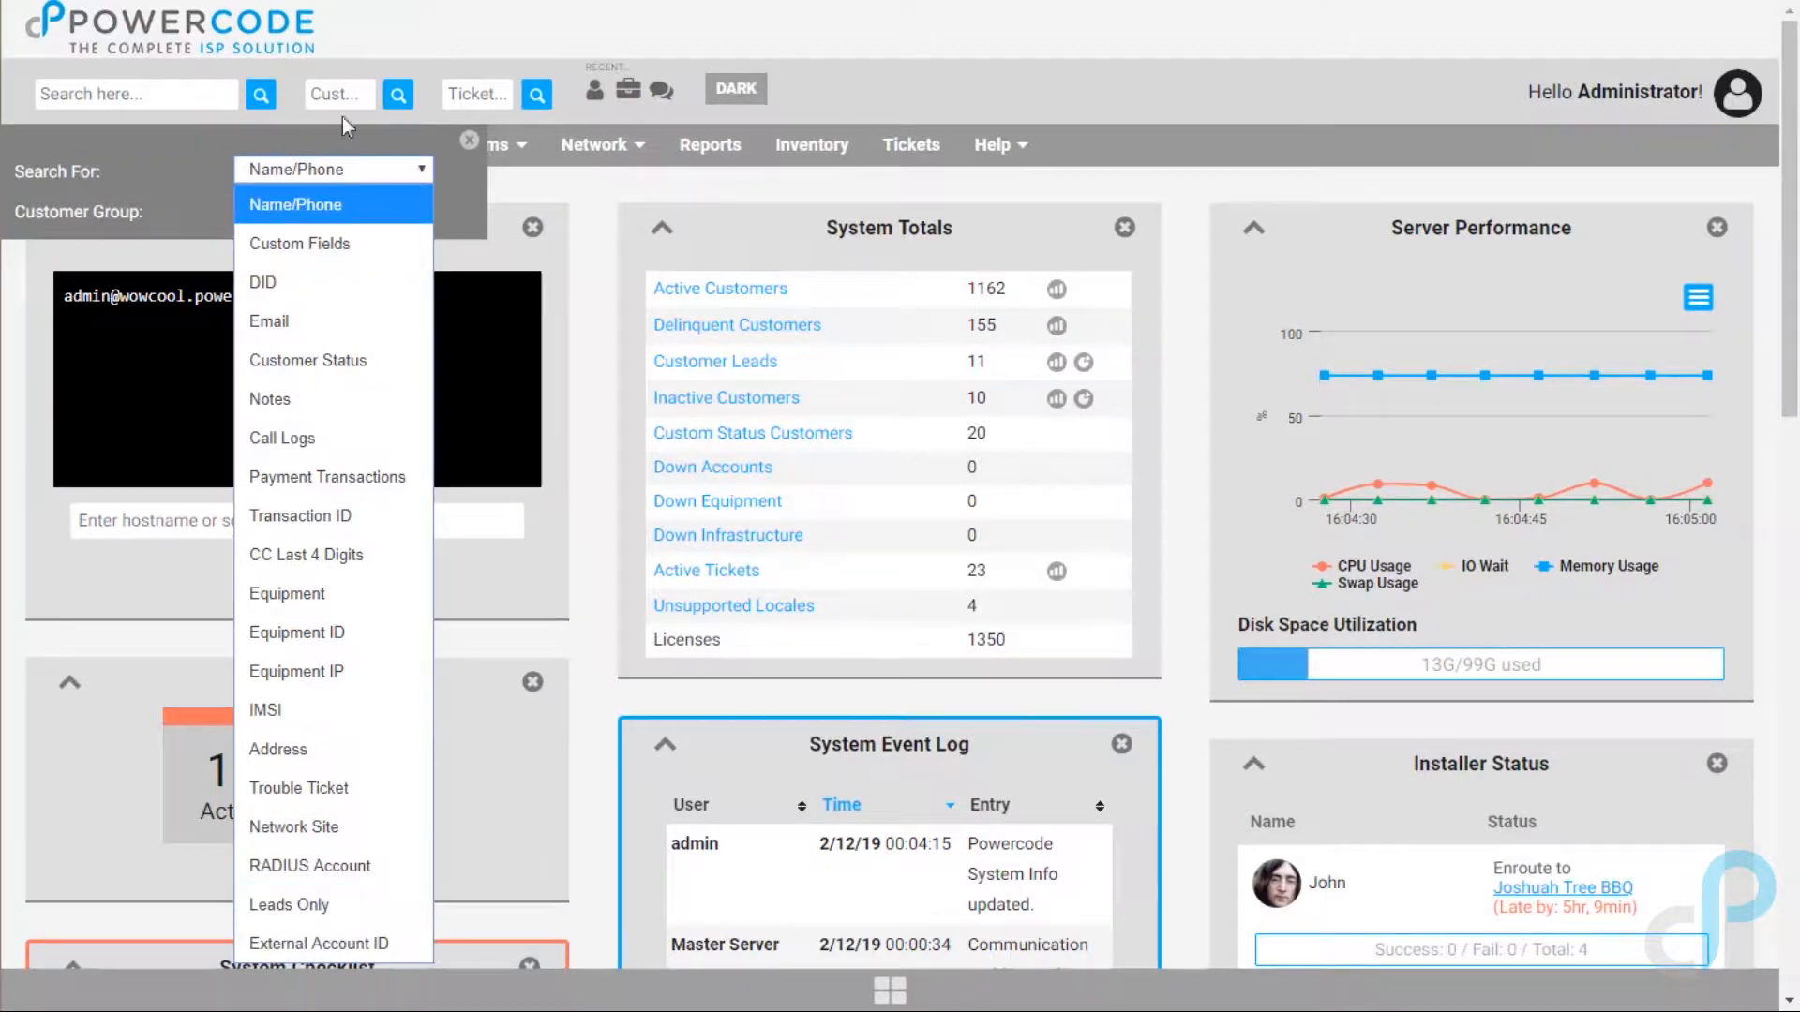
left_click(375, 47)
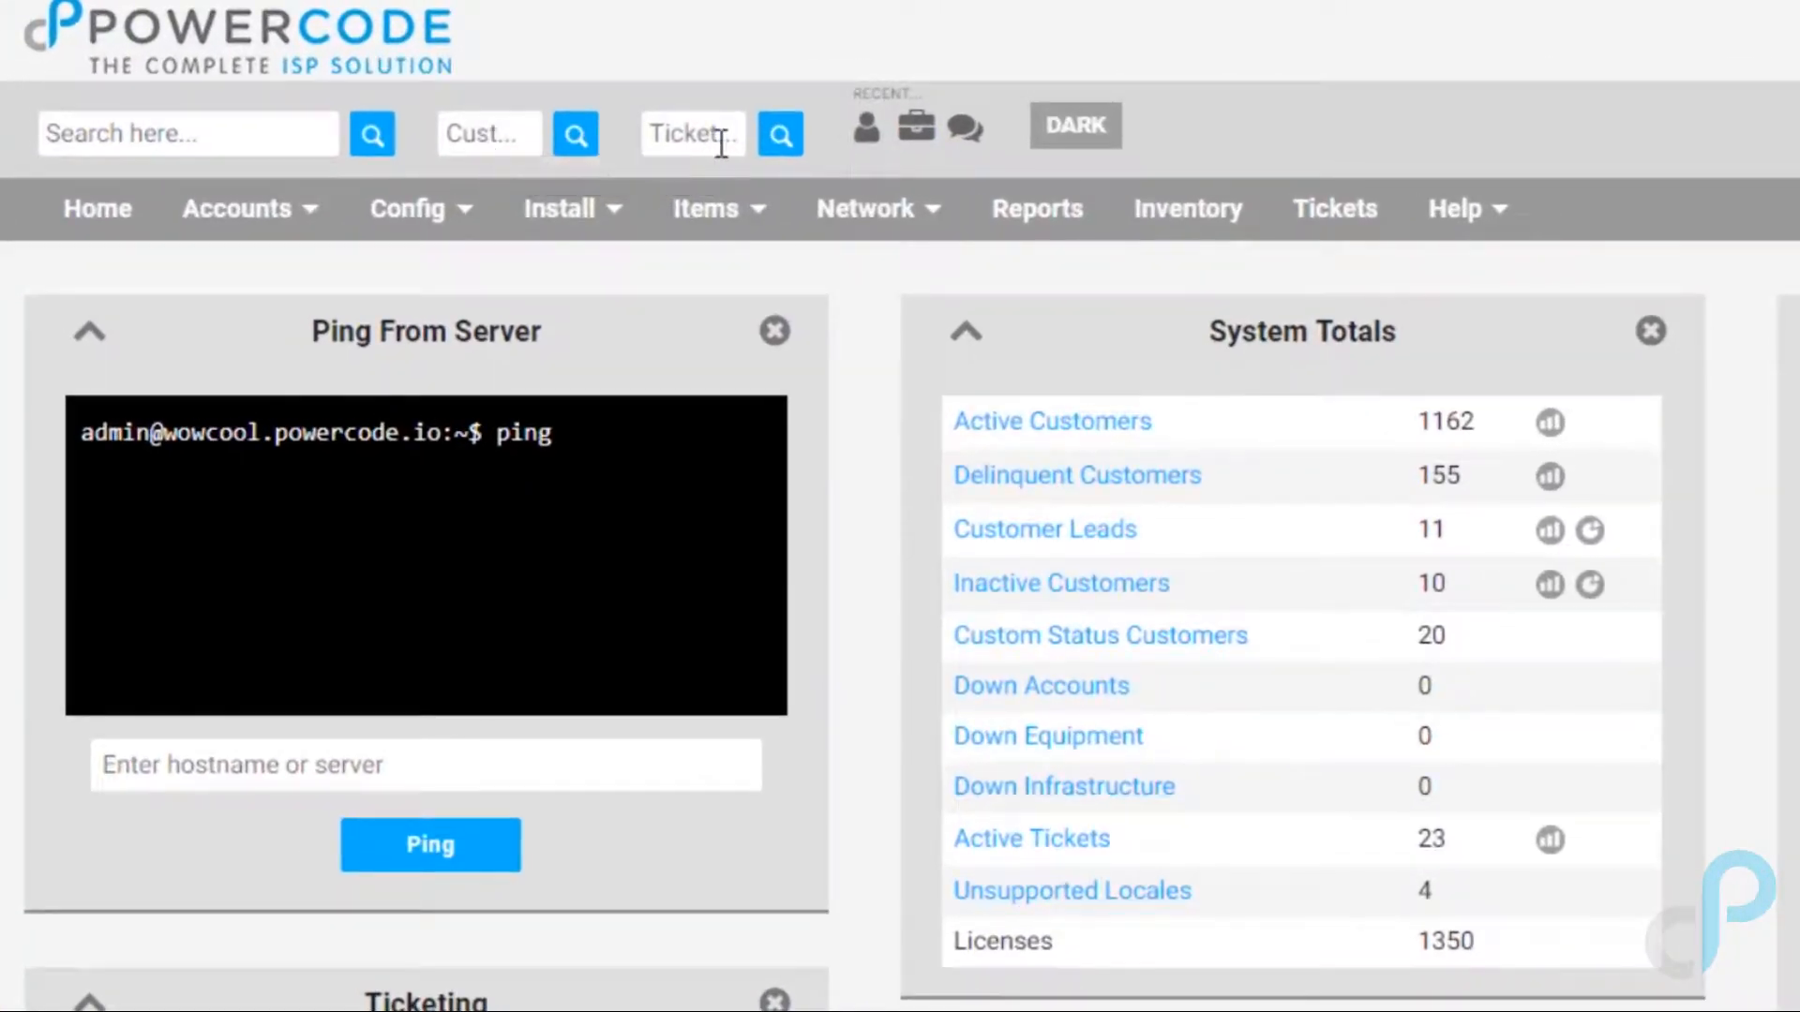
Step: Preview the Recent customers, equipment and tickets lists and toggle the DARK/LIGHT theme
left_click(863, 136)
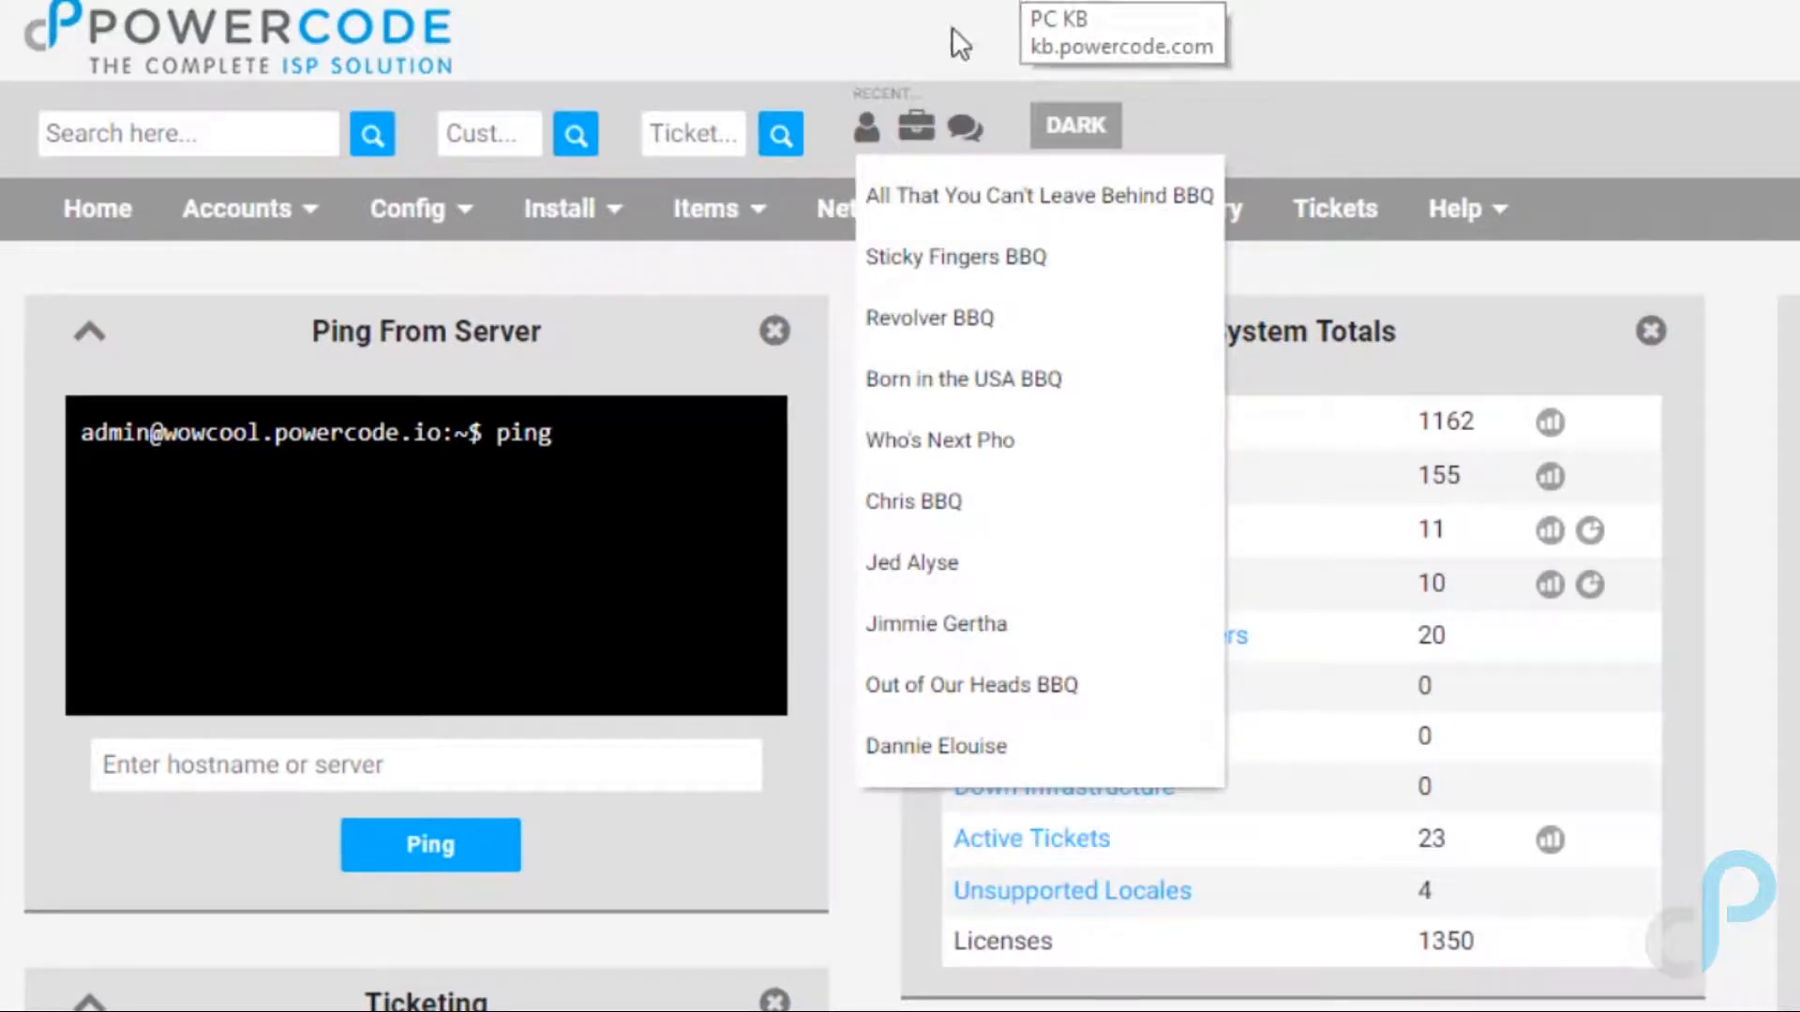
left_click(916, 127)
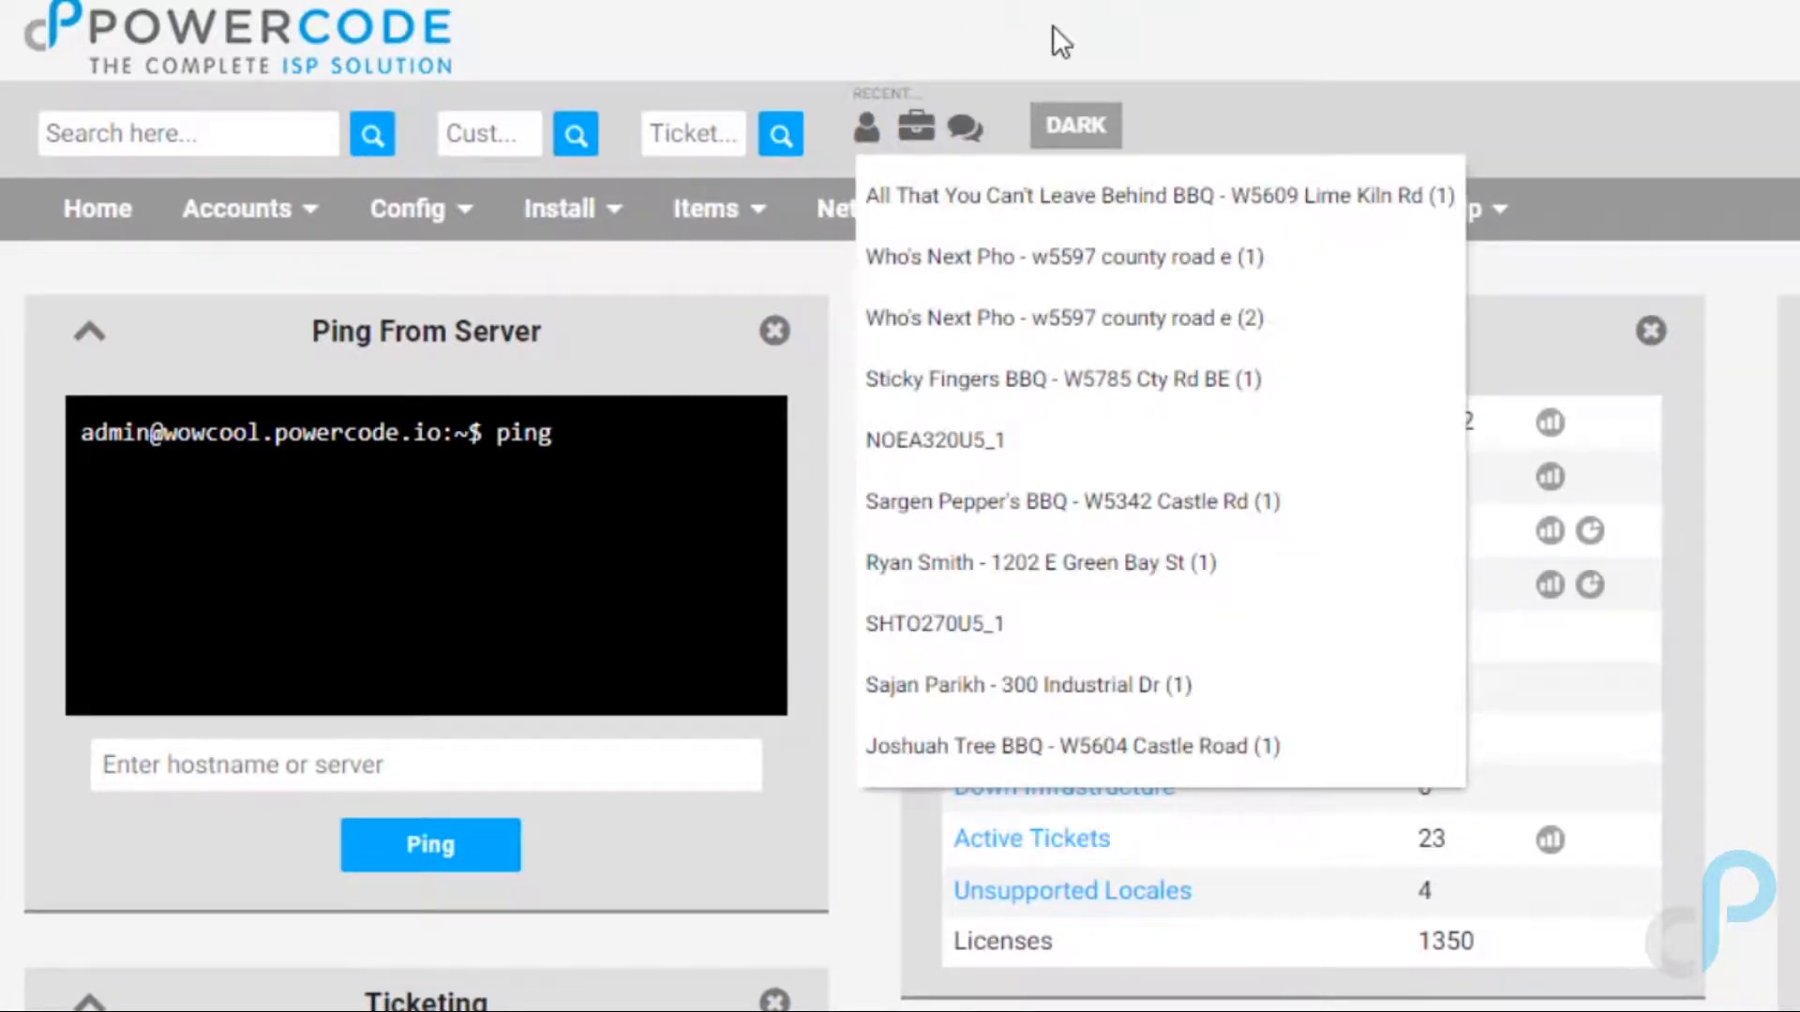
left_click(965, 129)
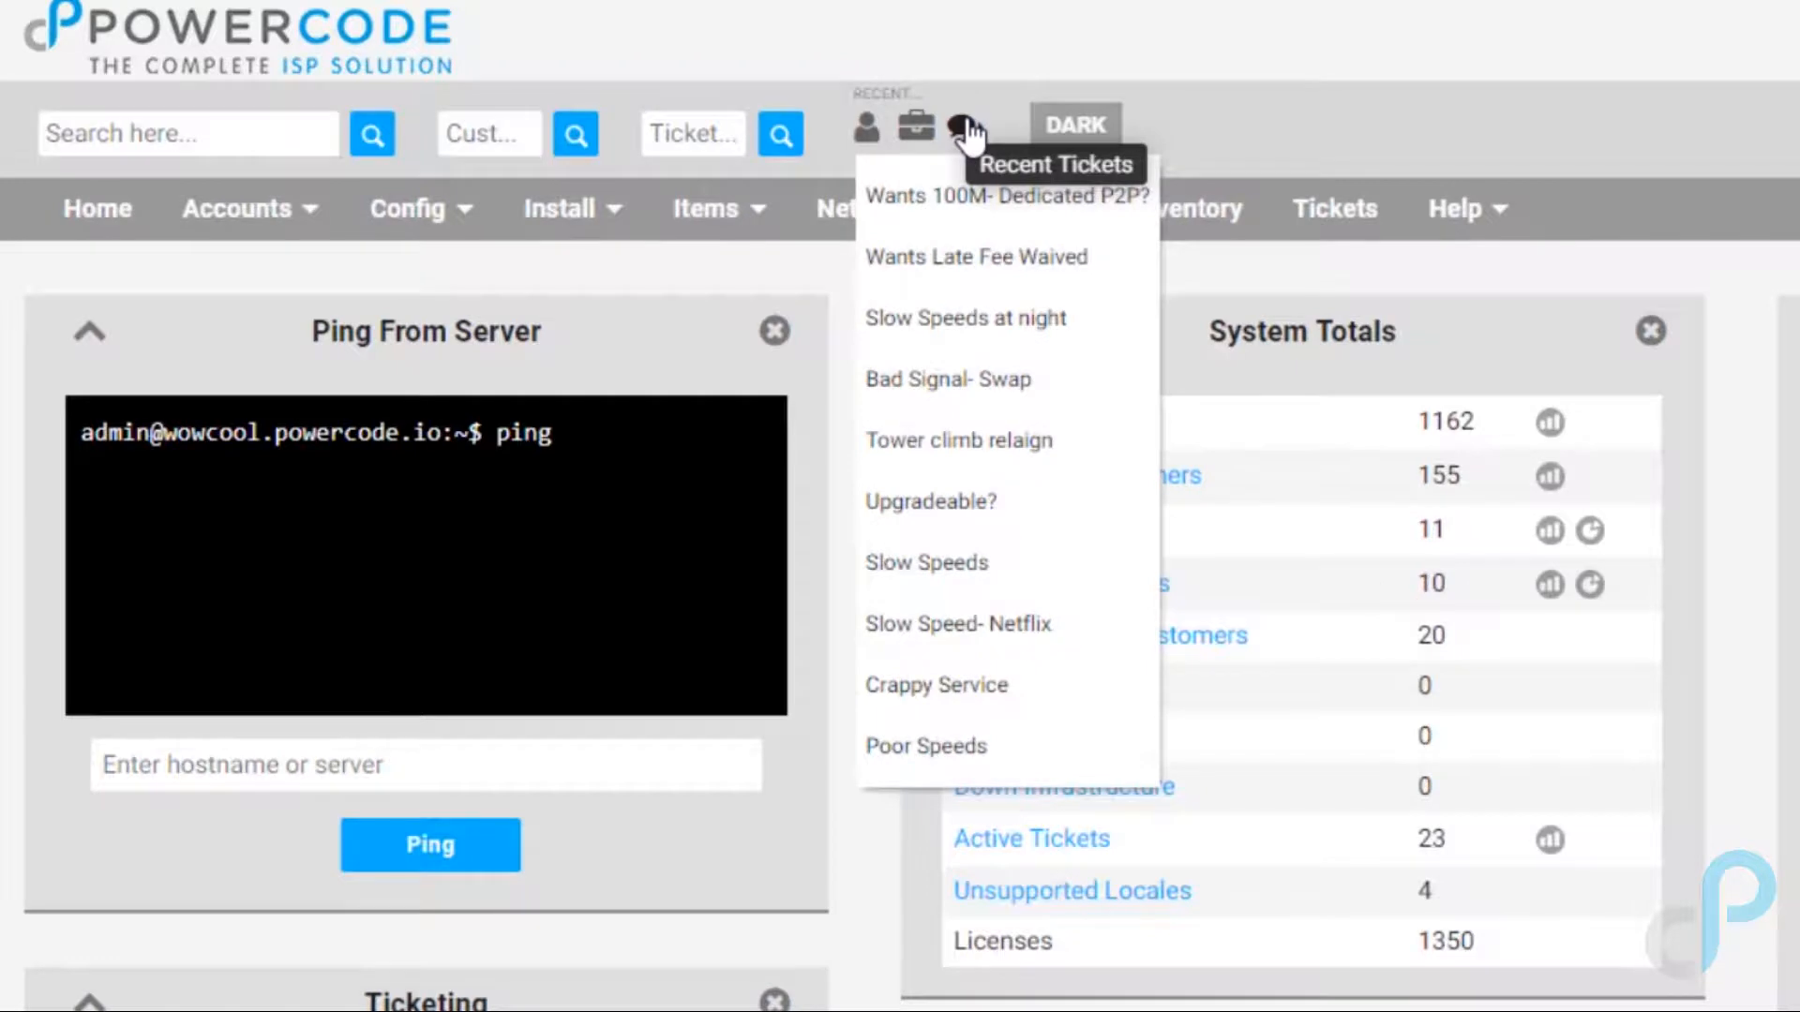
left_click(1071, 139)
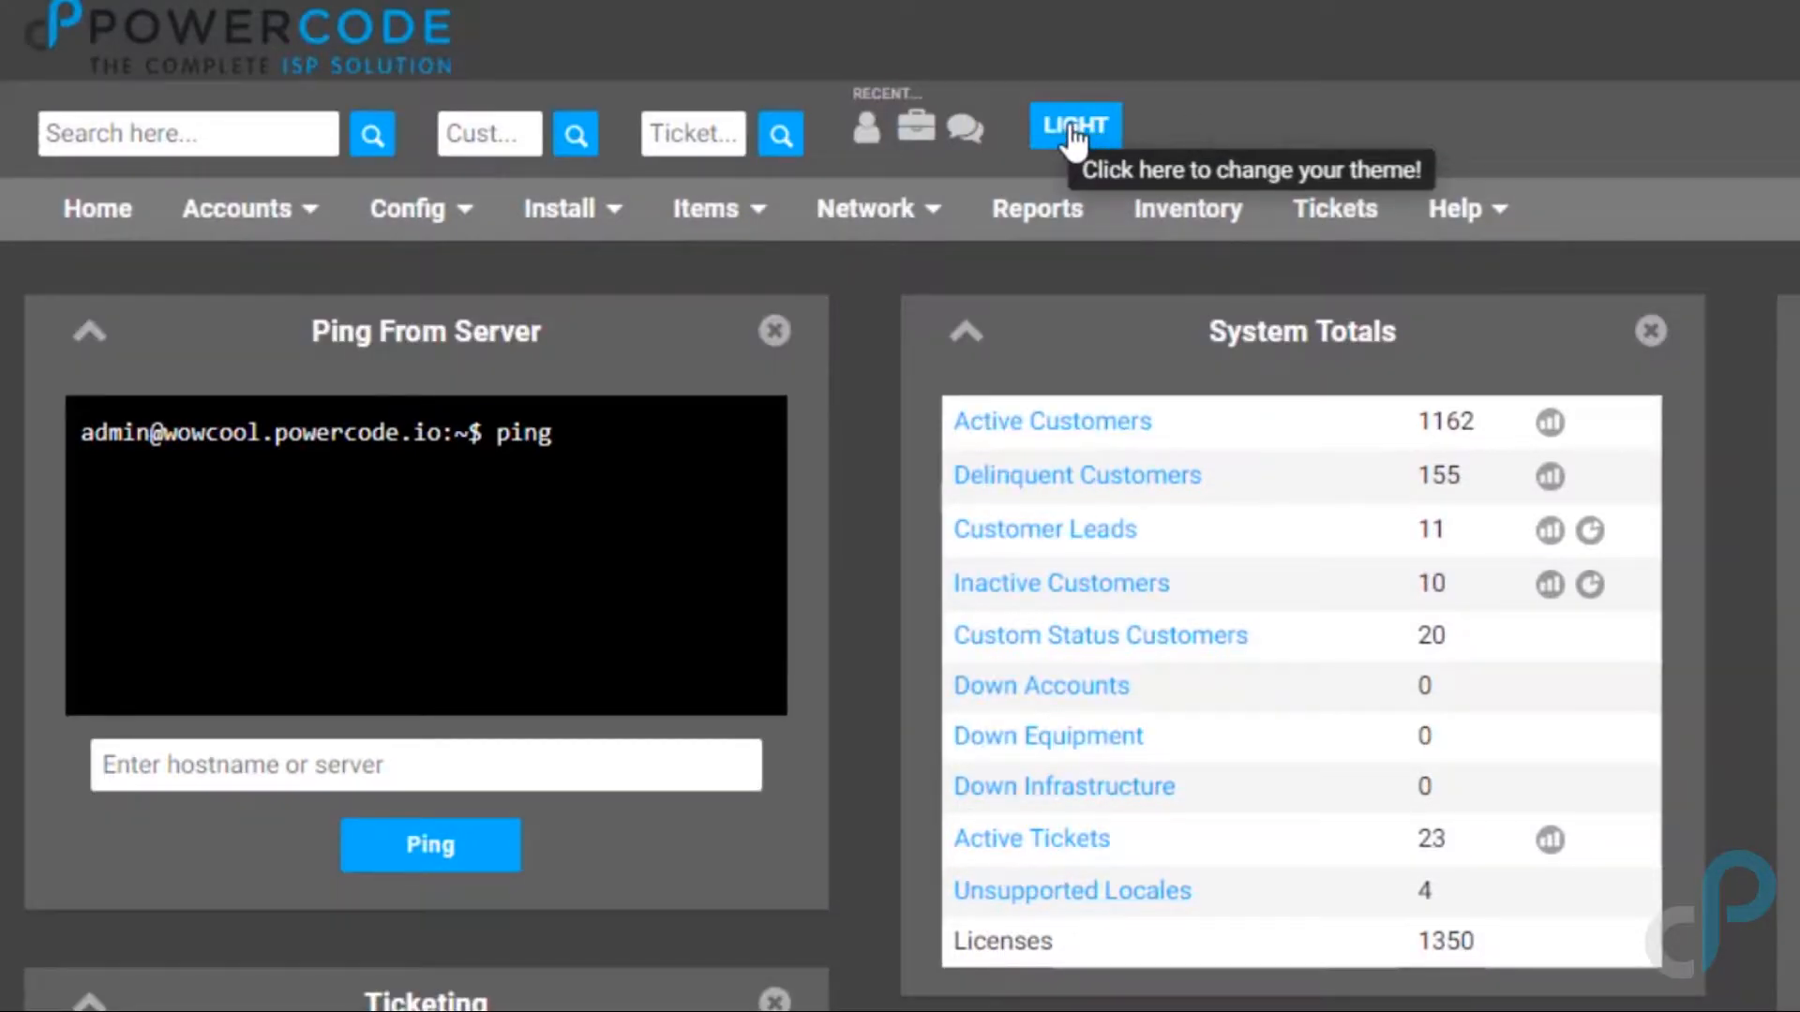
left_click(1074, 131)
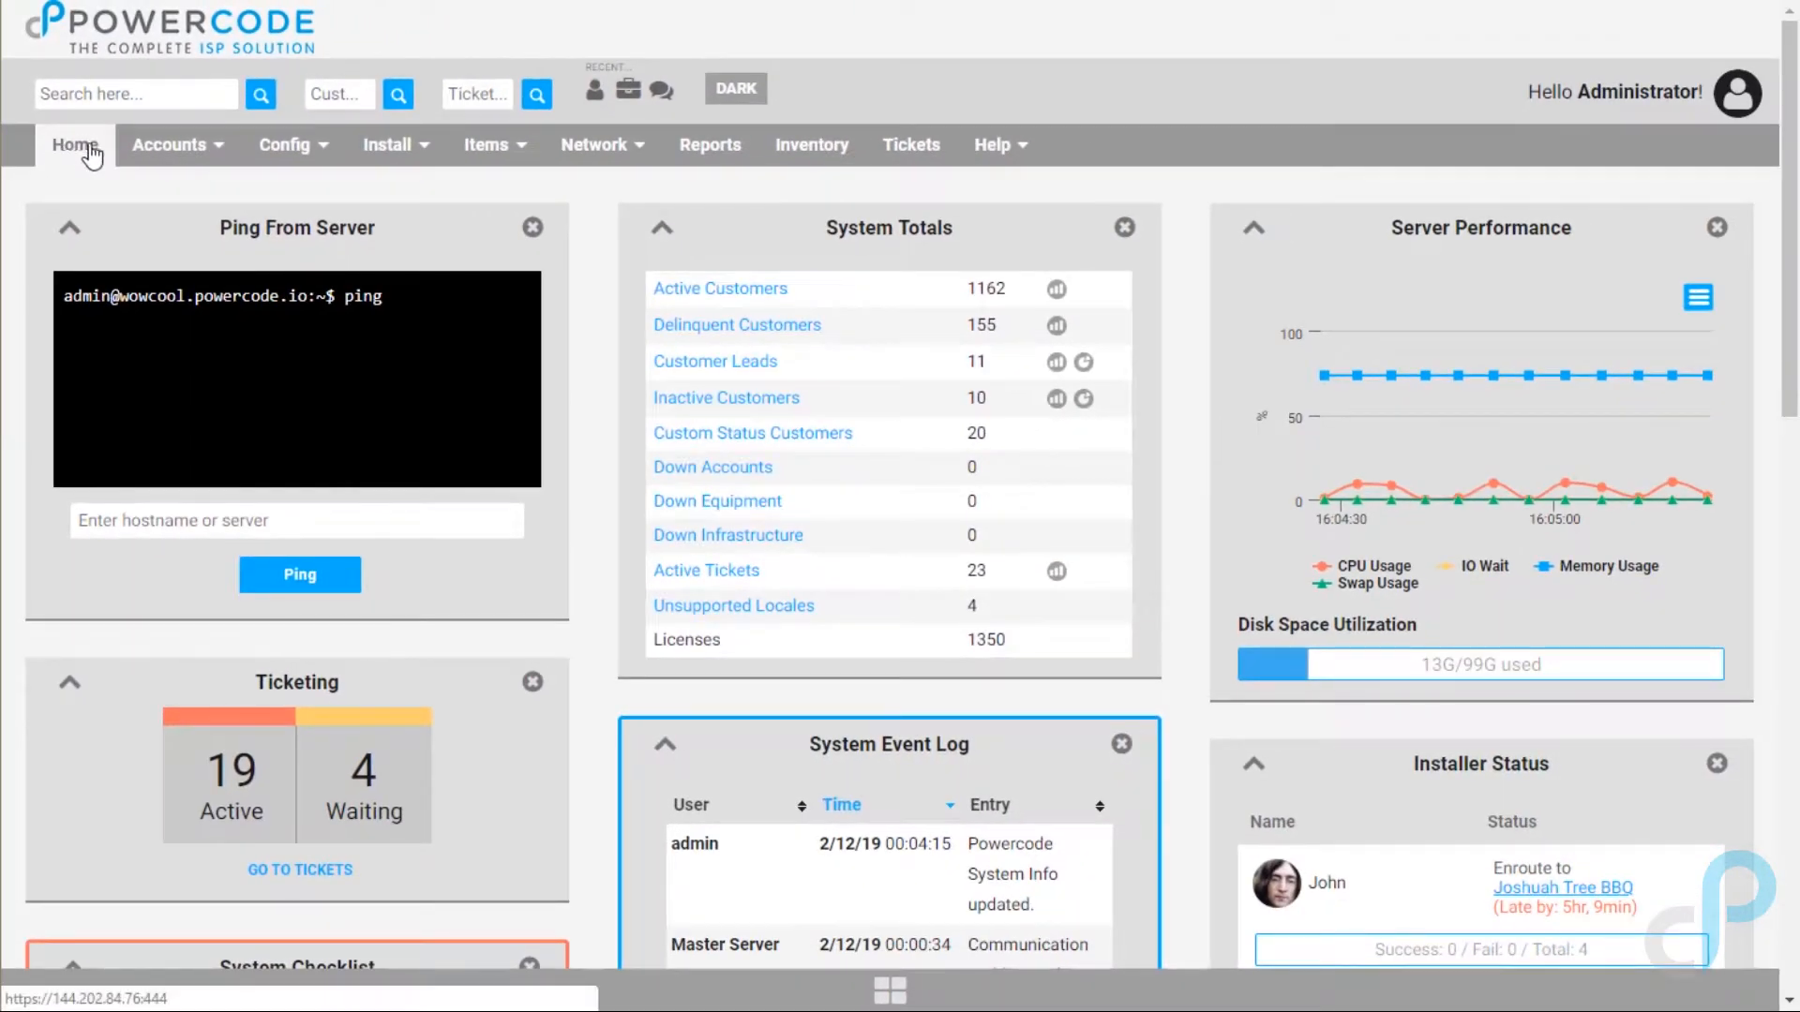
Step: Launch the Add New Customer Wizard from Accounts > Add
mouse_move(323, 215)
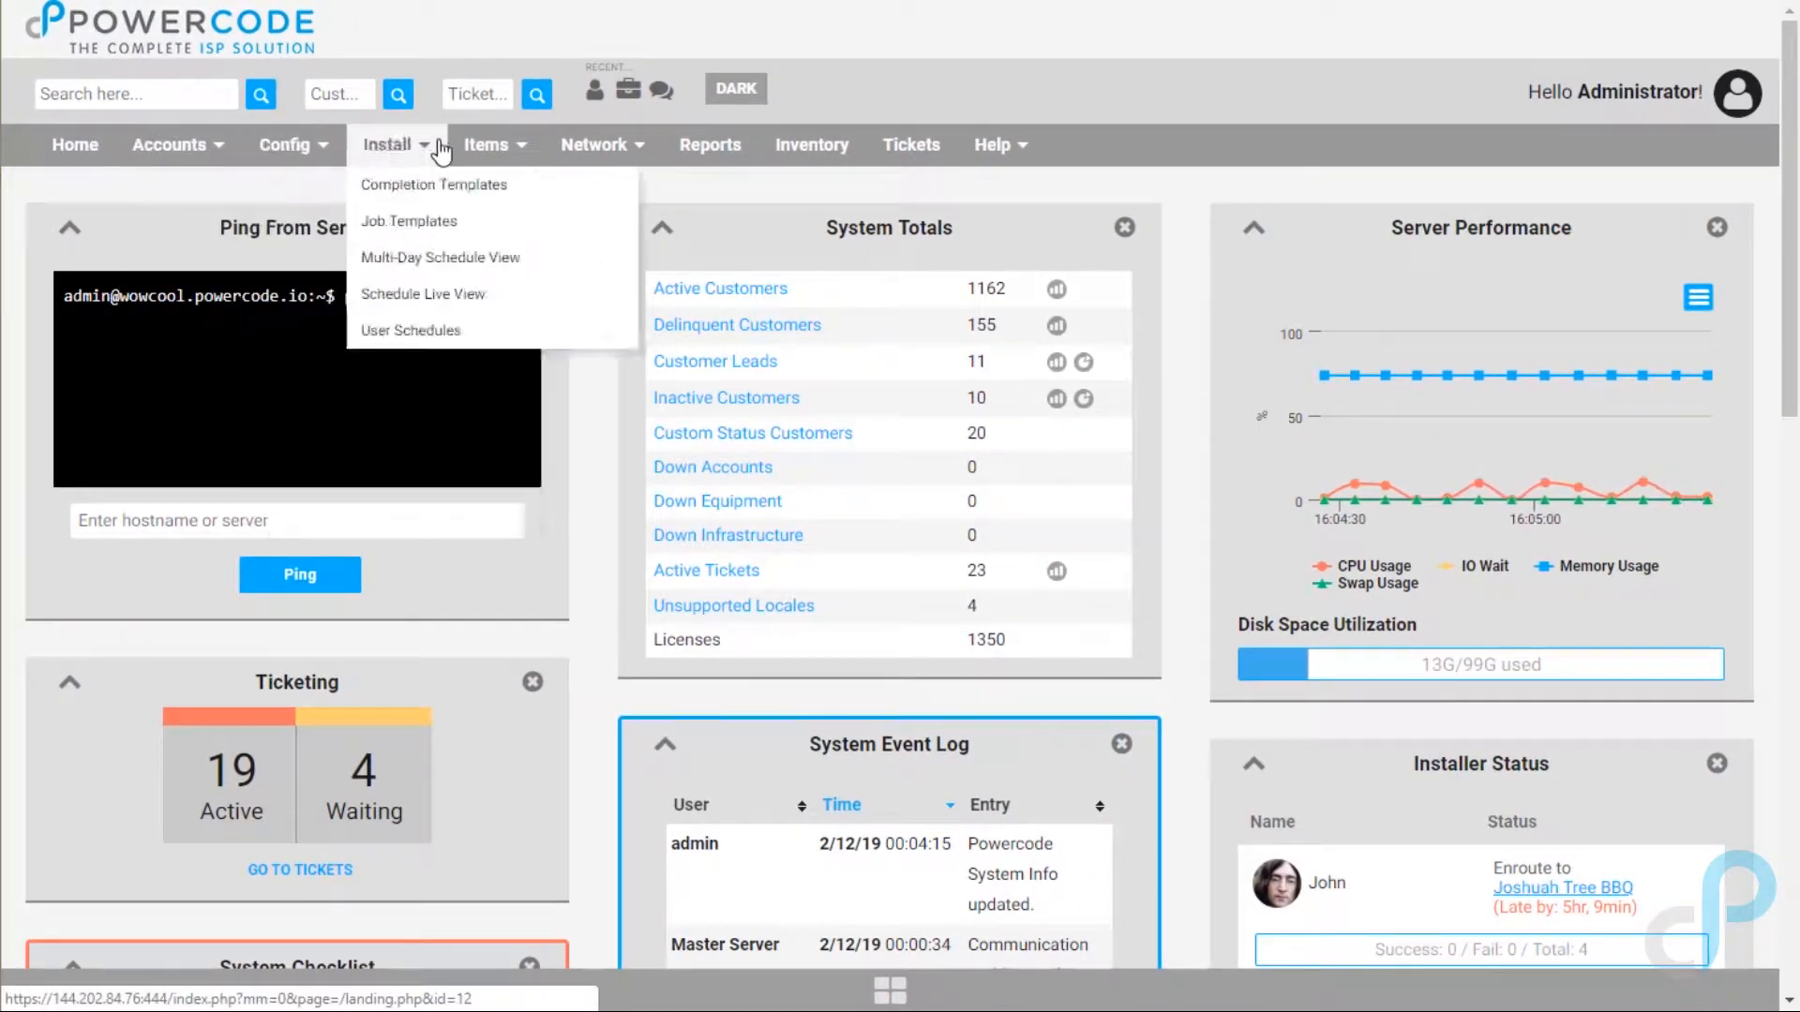
mouse_move(1020, 169)
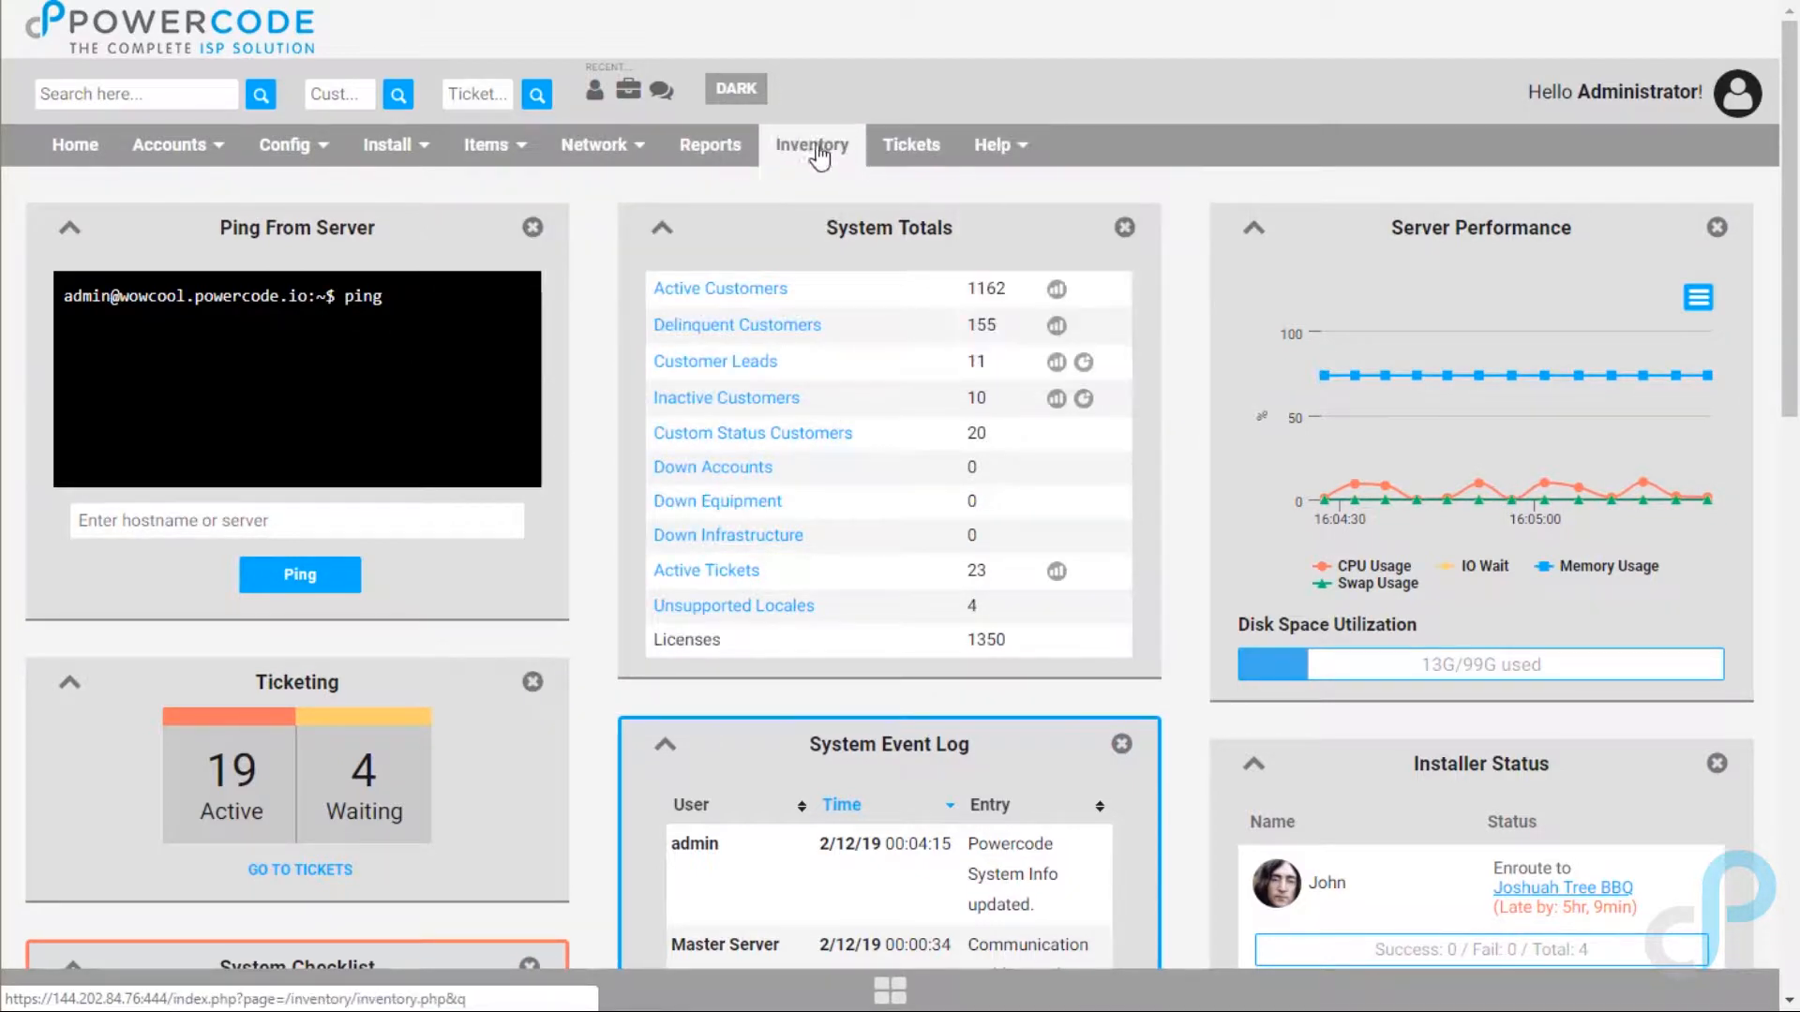
mouse_move(276, 141)
mouse_move(202, 146)
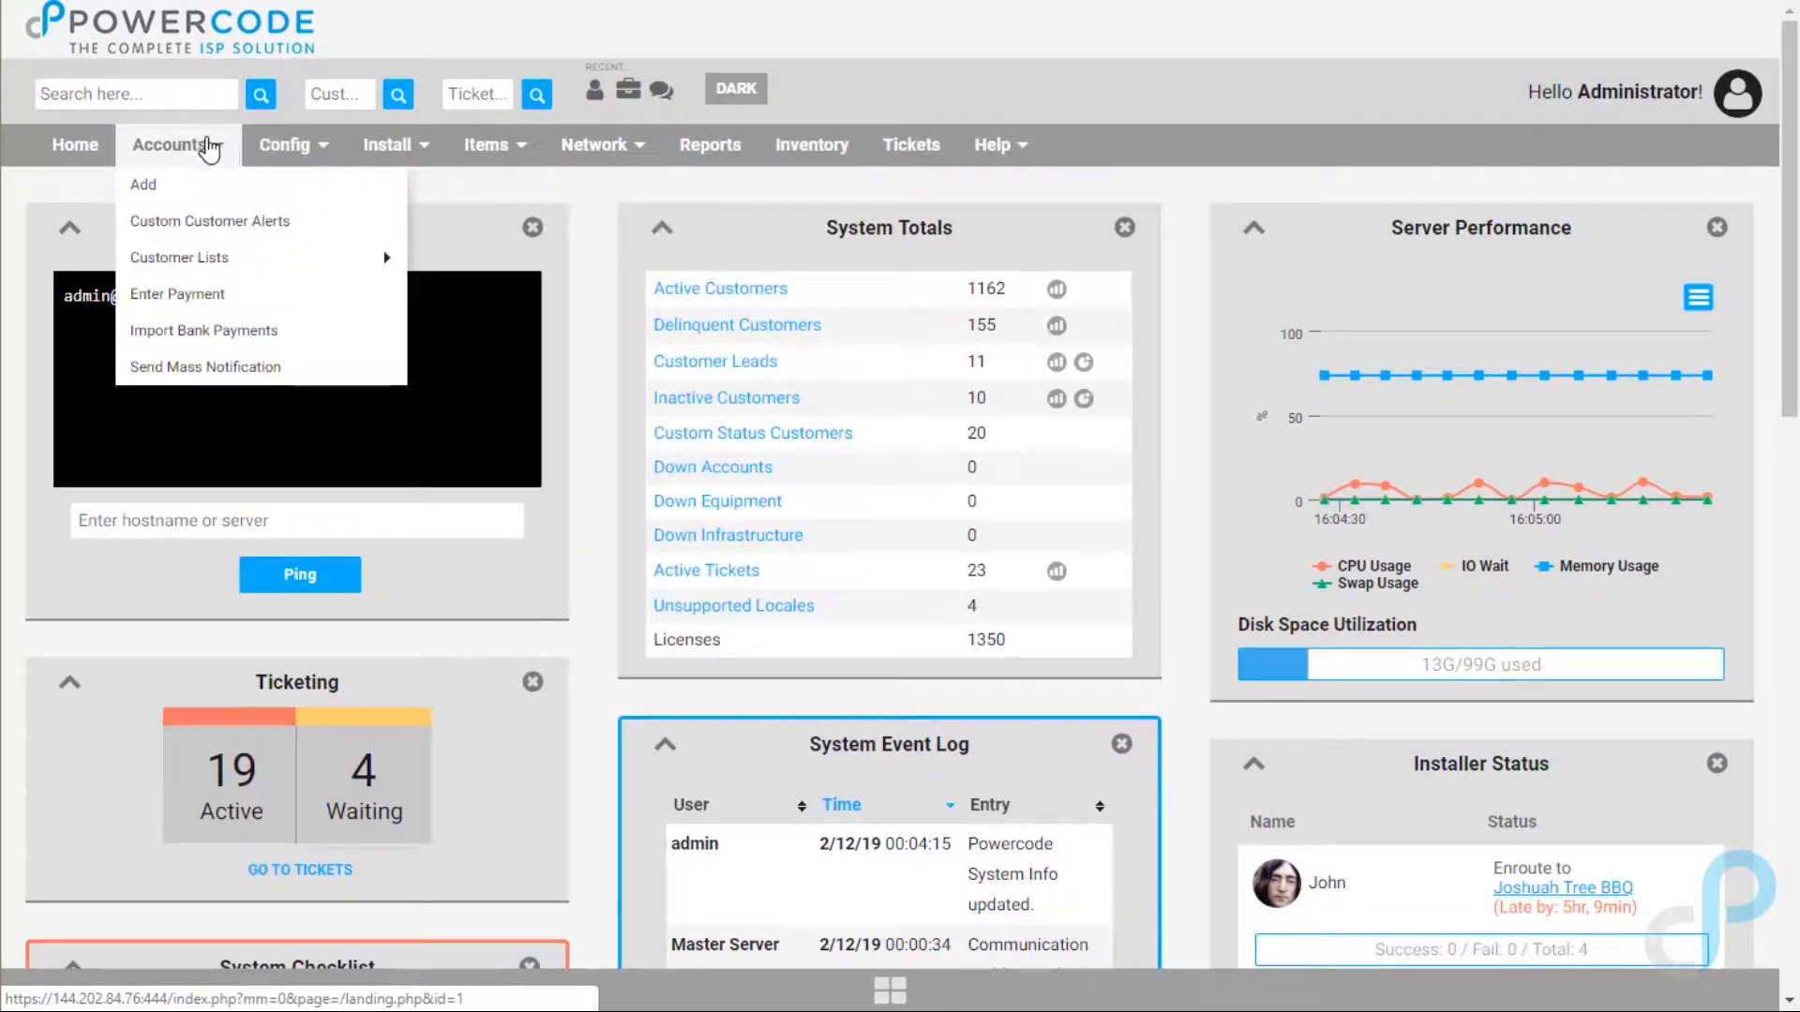
left_click(145, 188)
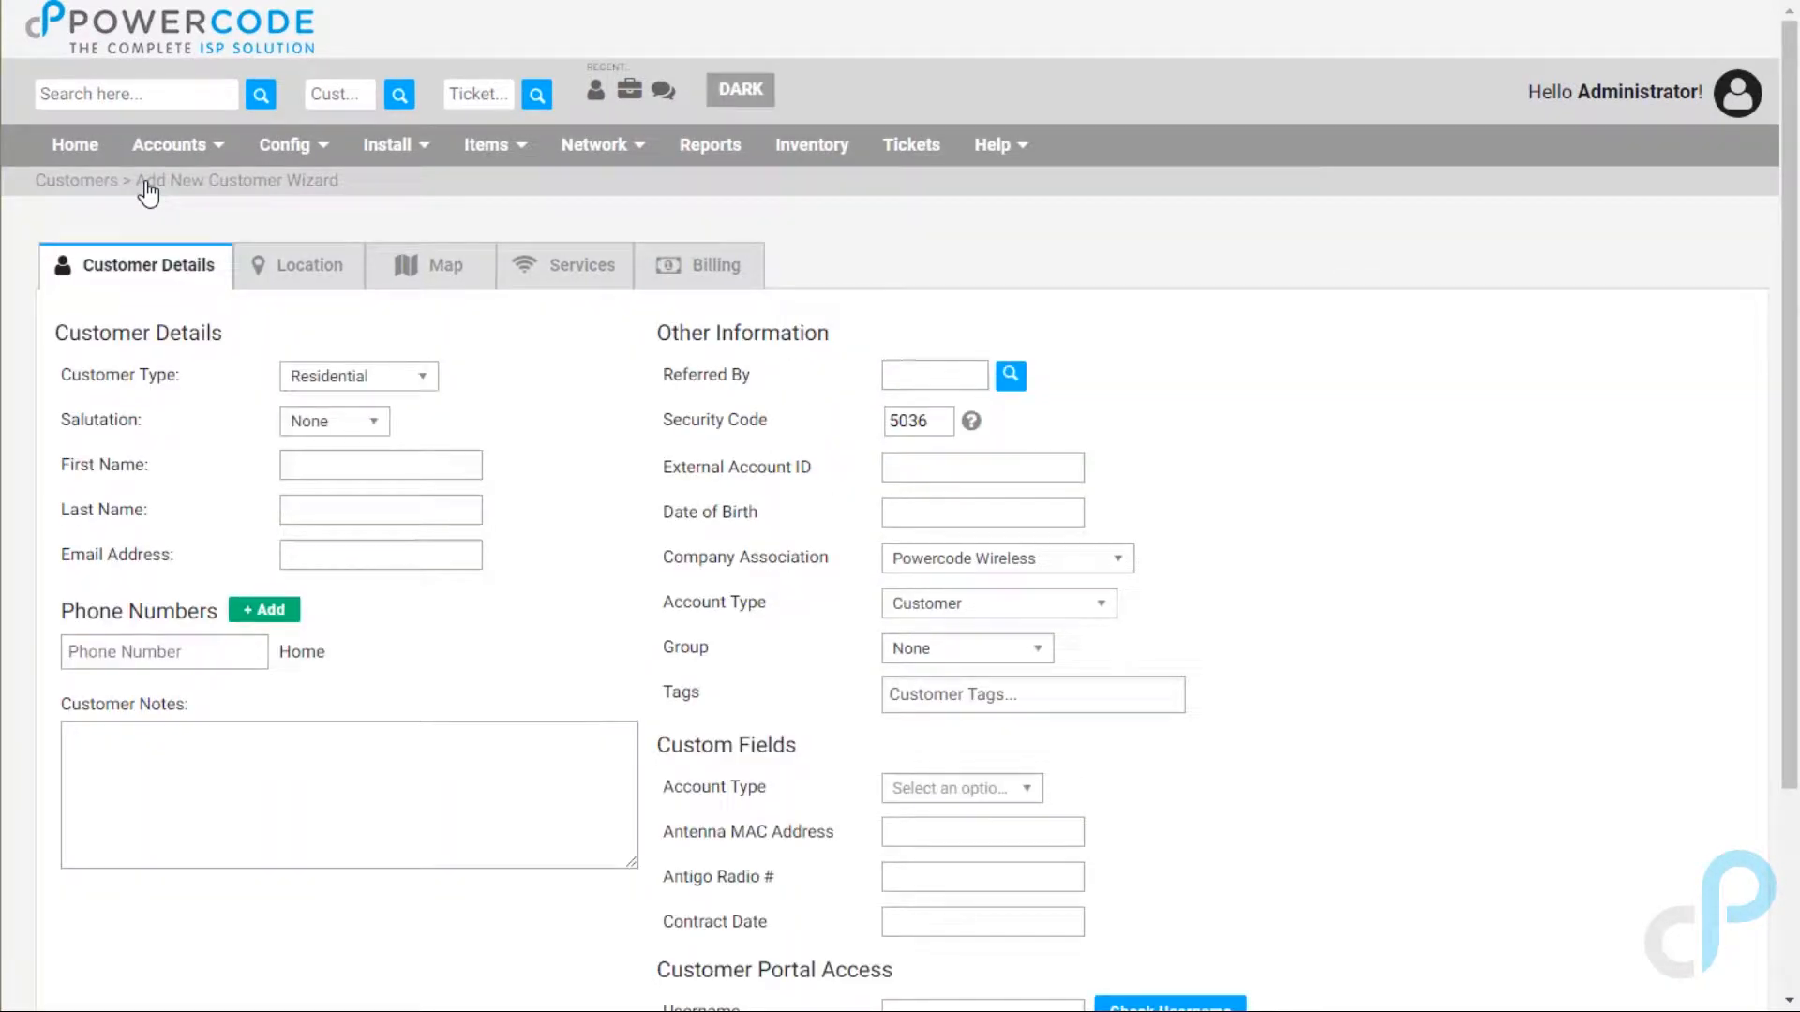
Step: Make the customer a Commercial account with company name 'Good BBQ'
left_click(393, 376)
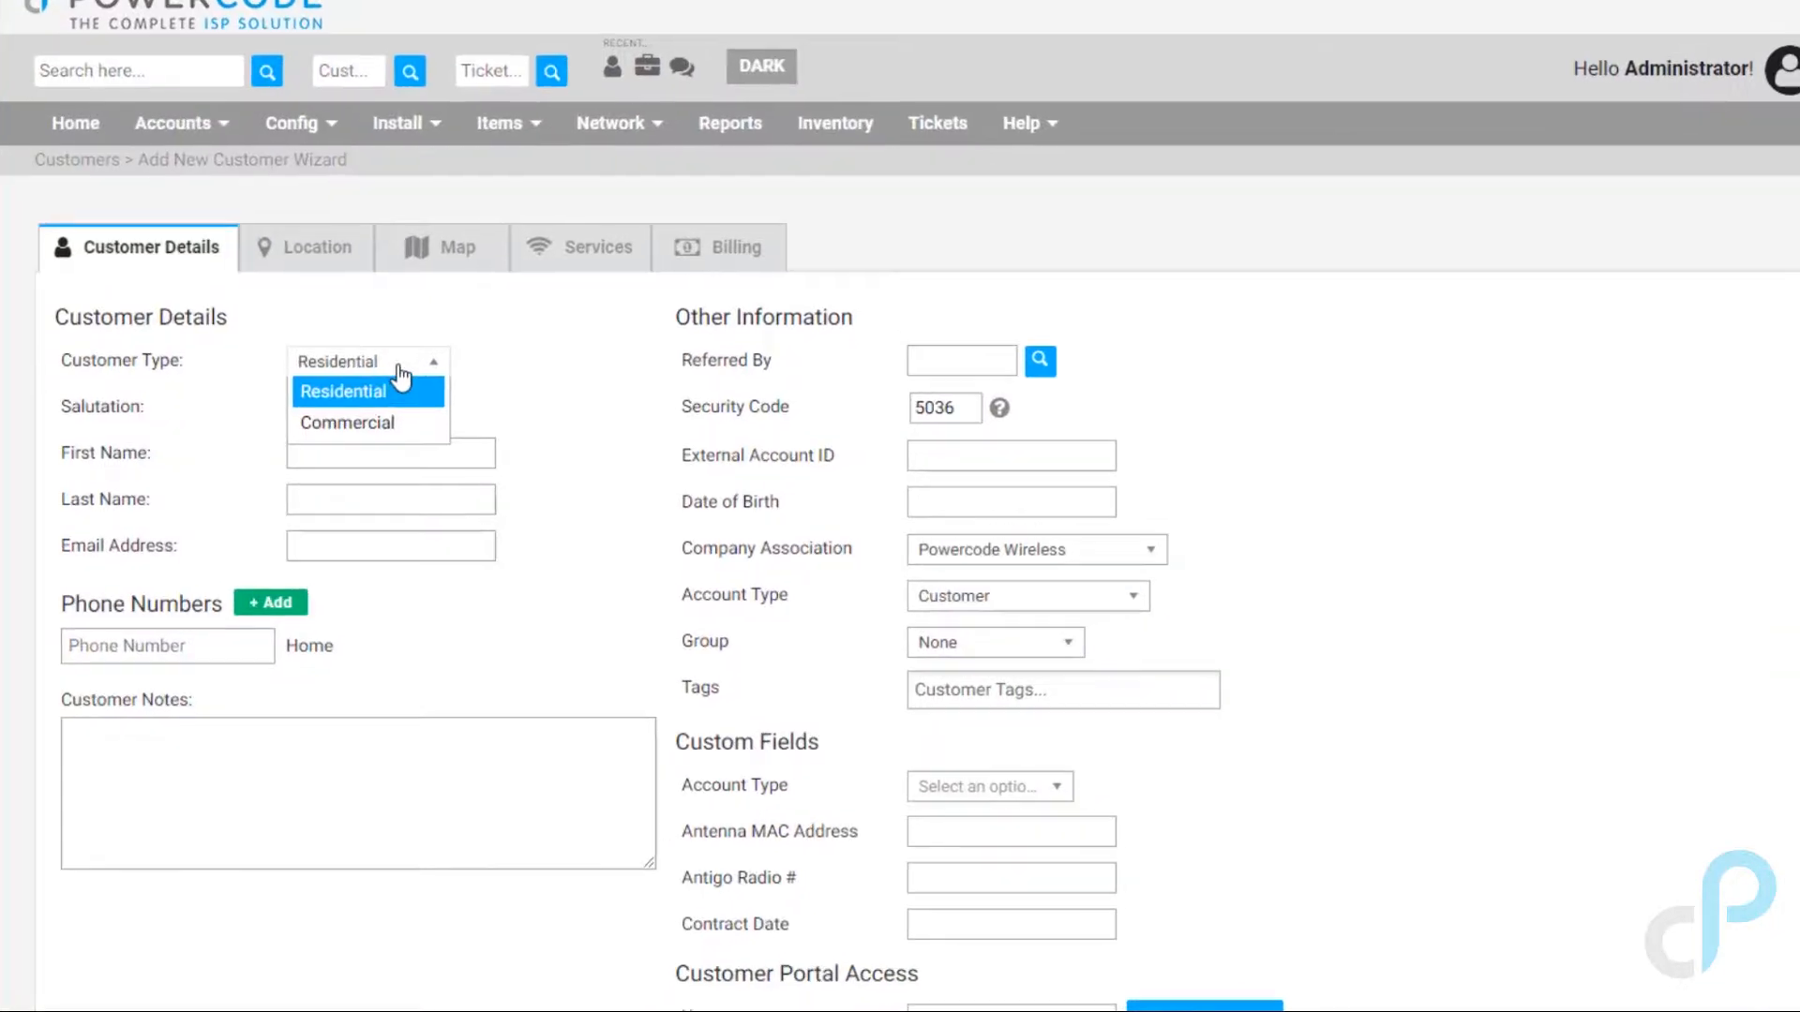
left_click(347, 424)
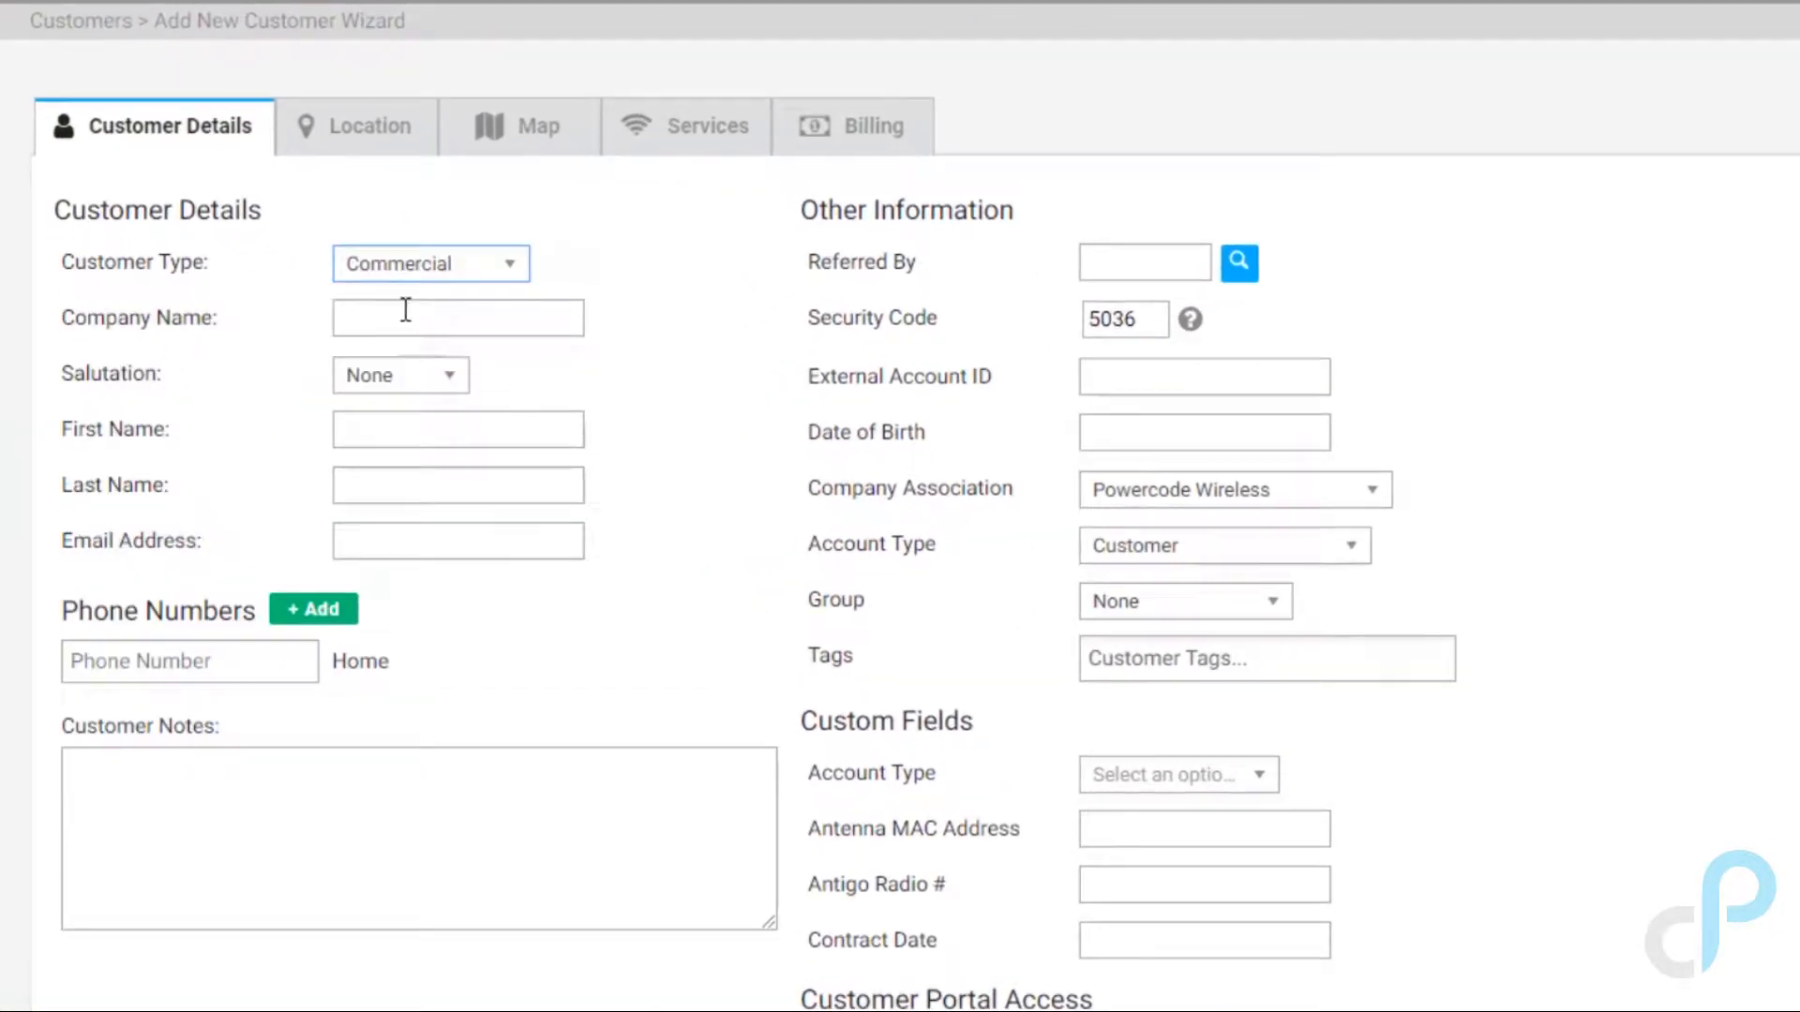
left_click(406, 314)
type("Goo")
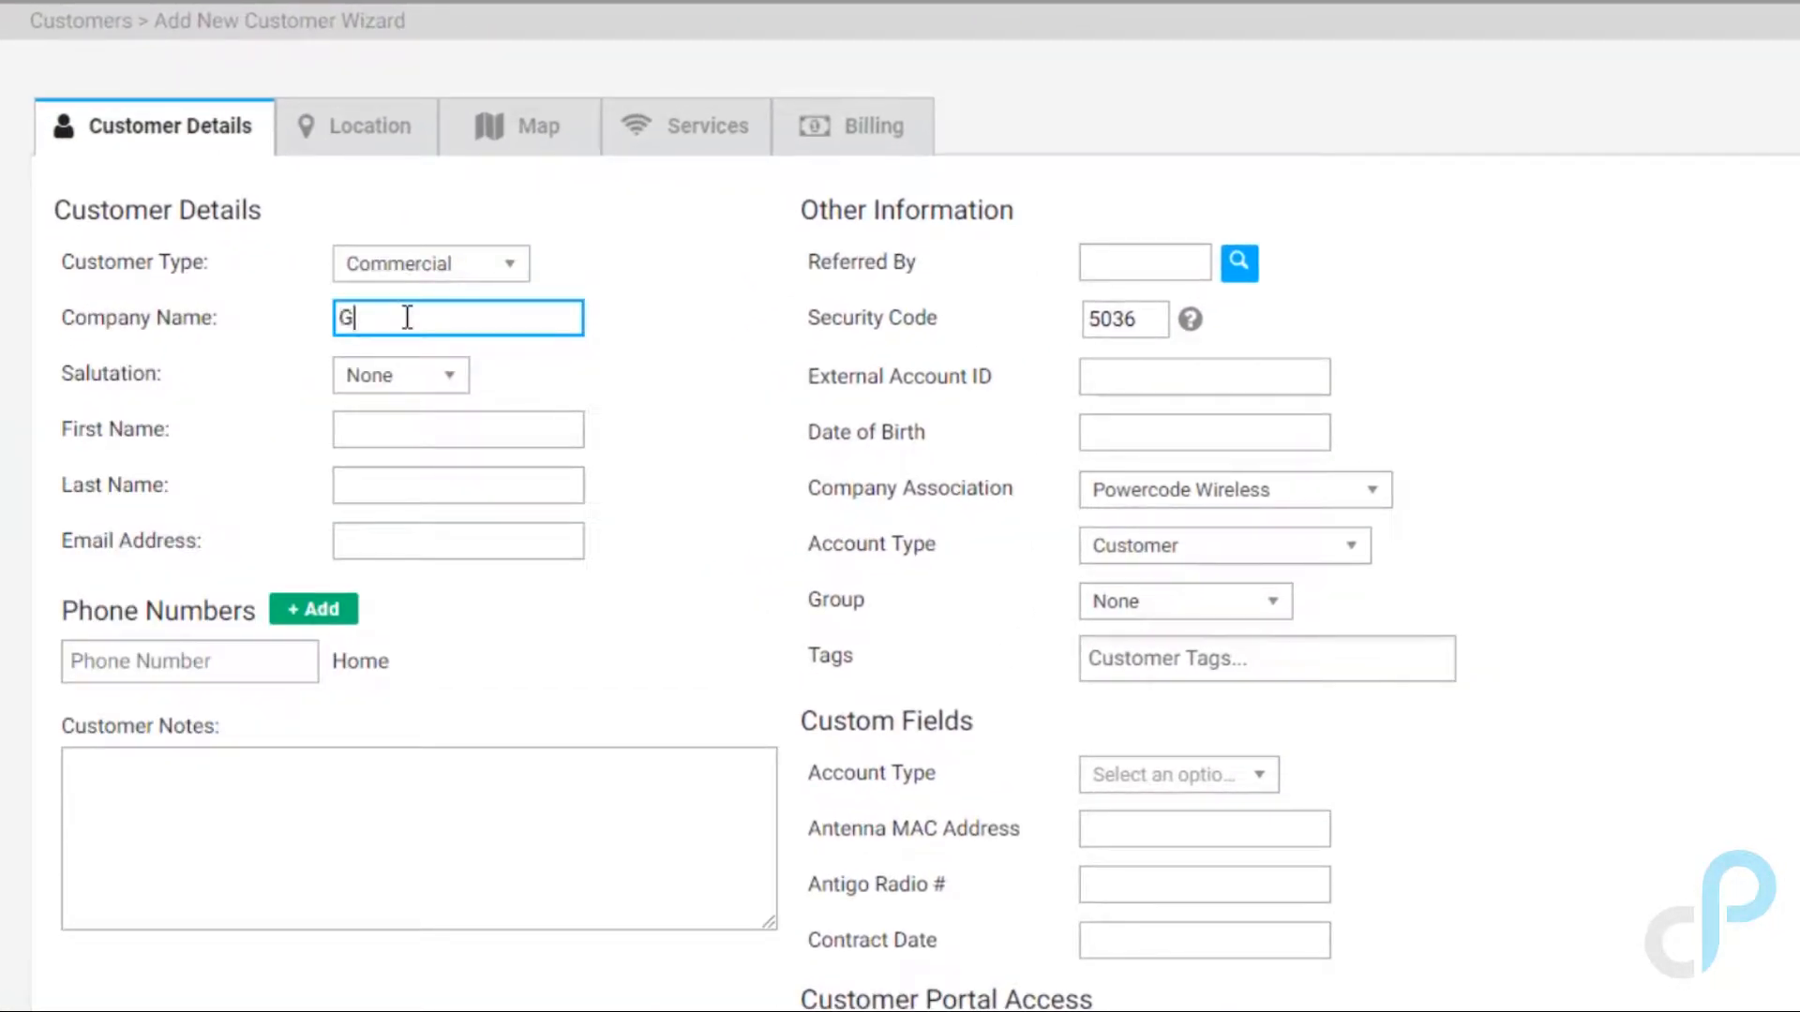
type("d BBQ")
Step: Enter the contact's first and last name and begin their e-mail address
left_click(400, 438)
type("John")
key("Tab")
type("Smith")
key("Tab")
type("j")
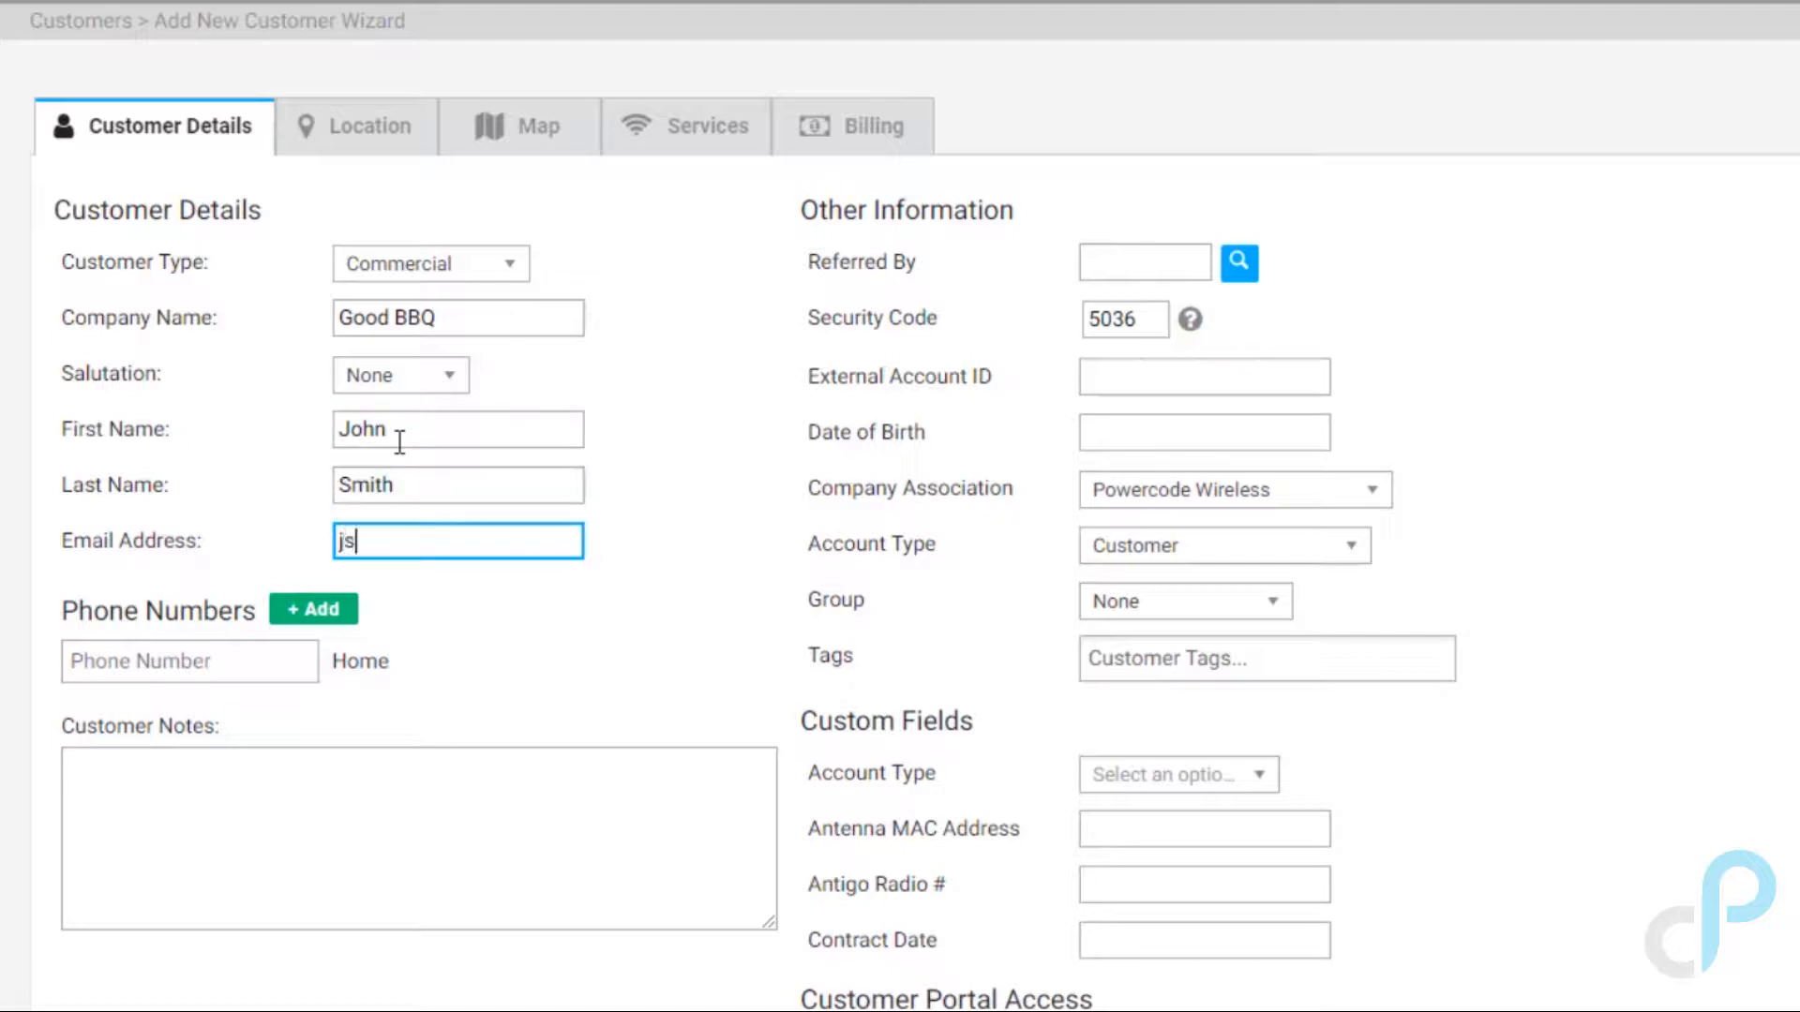
type("smith")
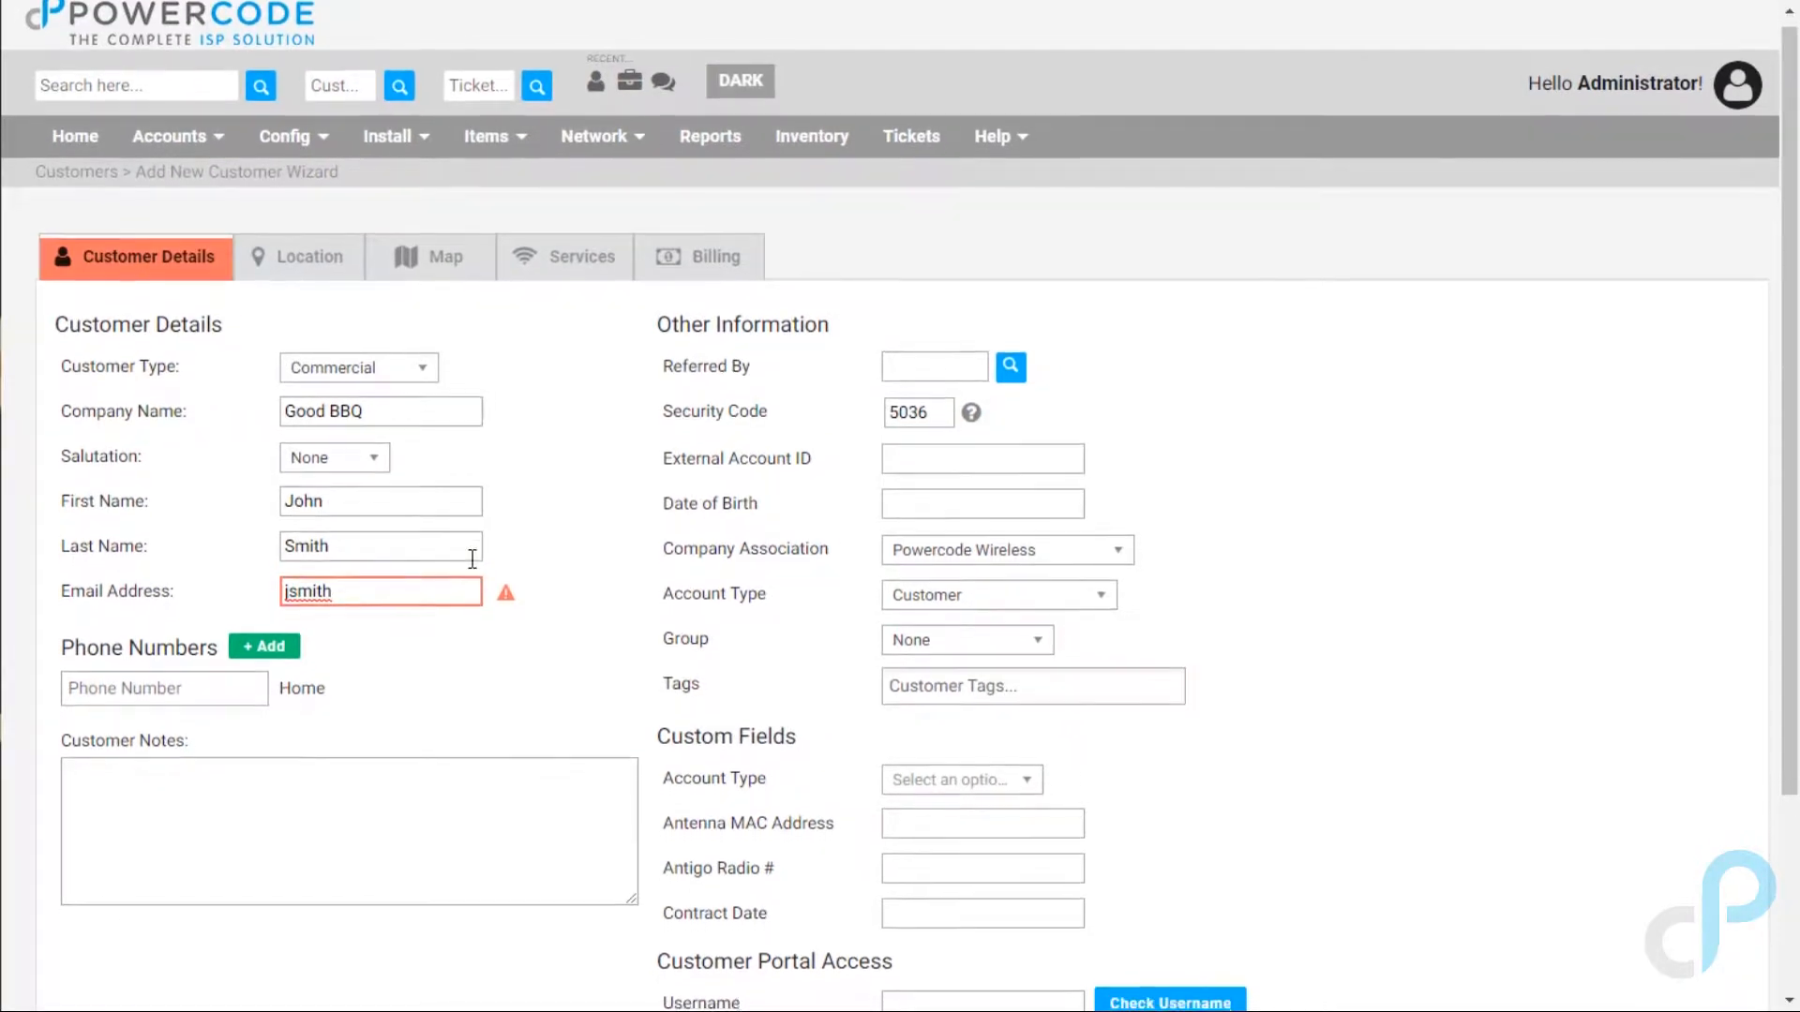
Step: Complete the contact's e-mail address so it fills the portal username
scroll(470, 557, "down", 3)
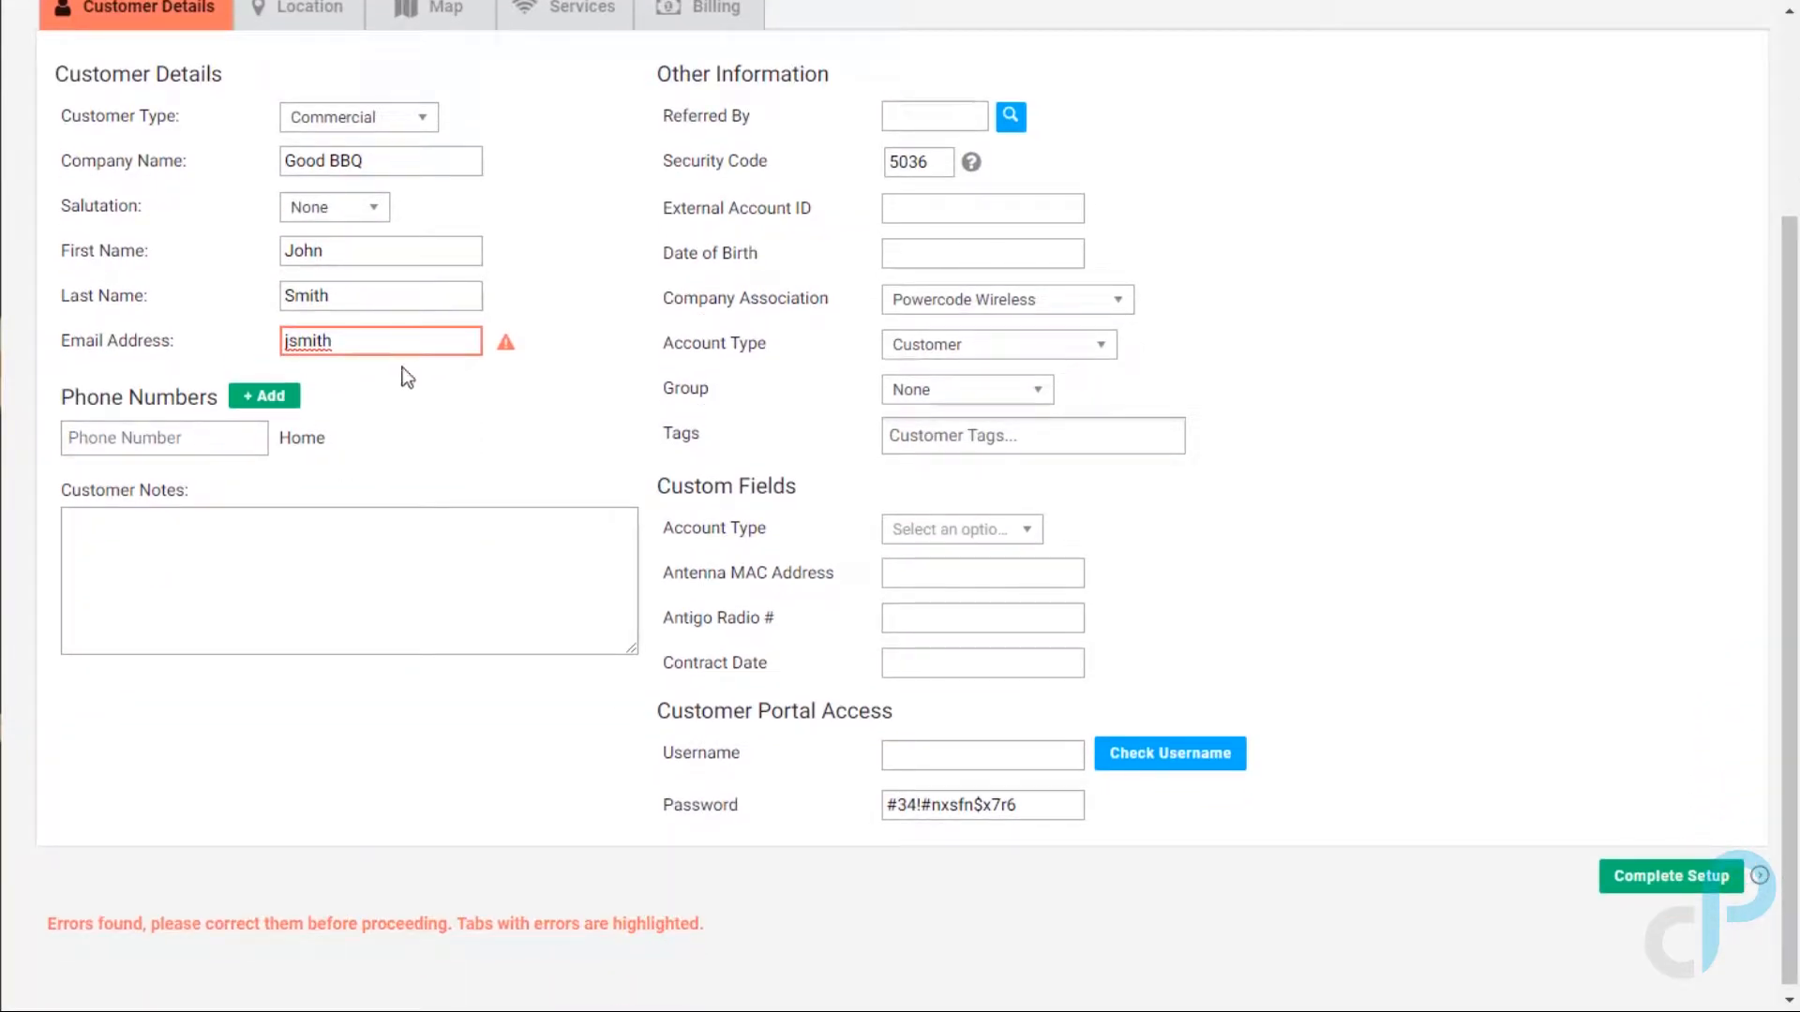
scroll(401, 373, "up", 2)
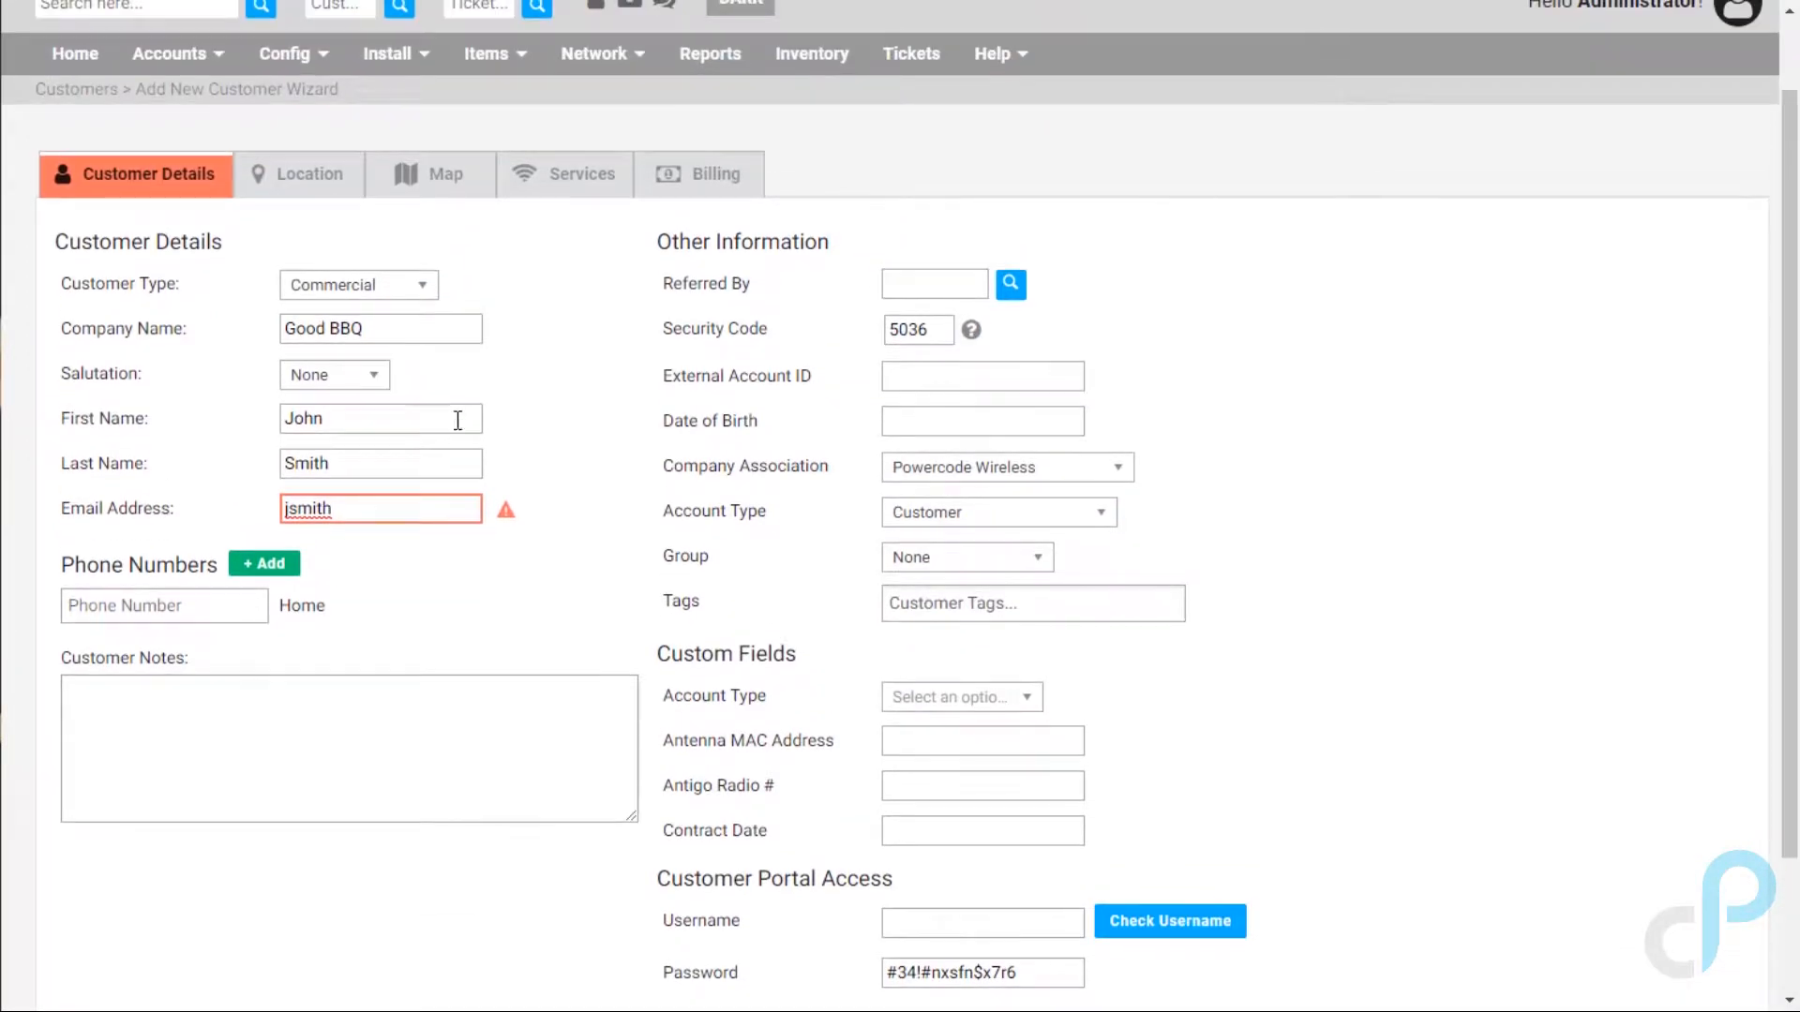
left_click(419, 510)
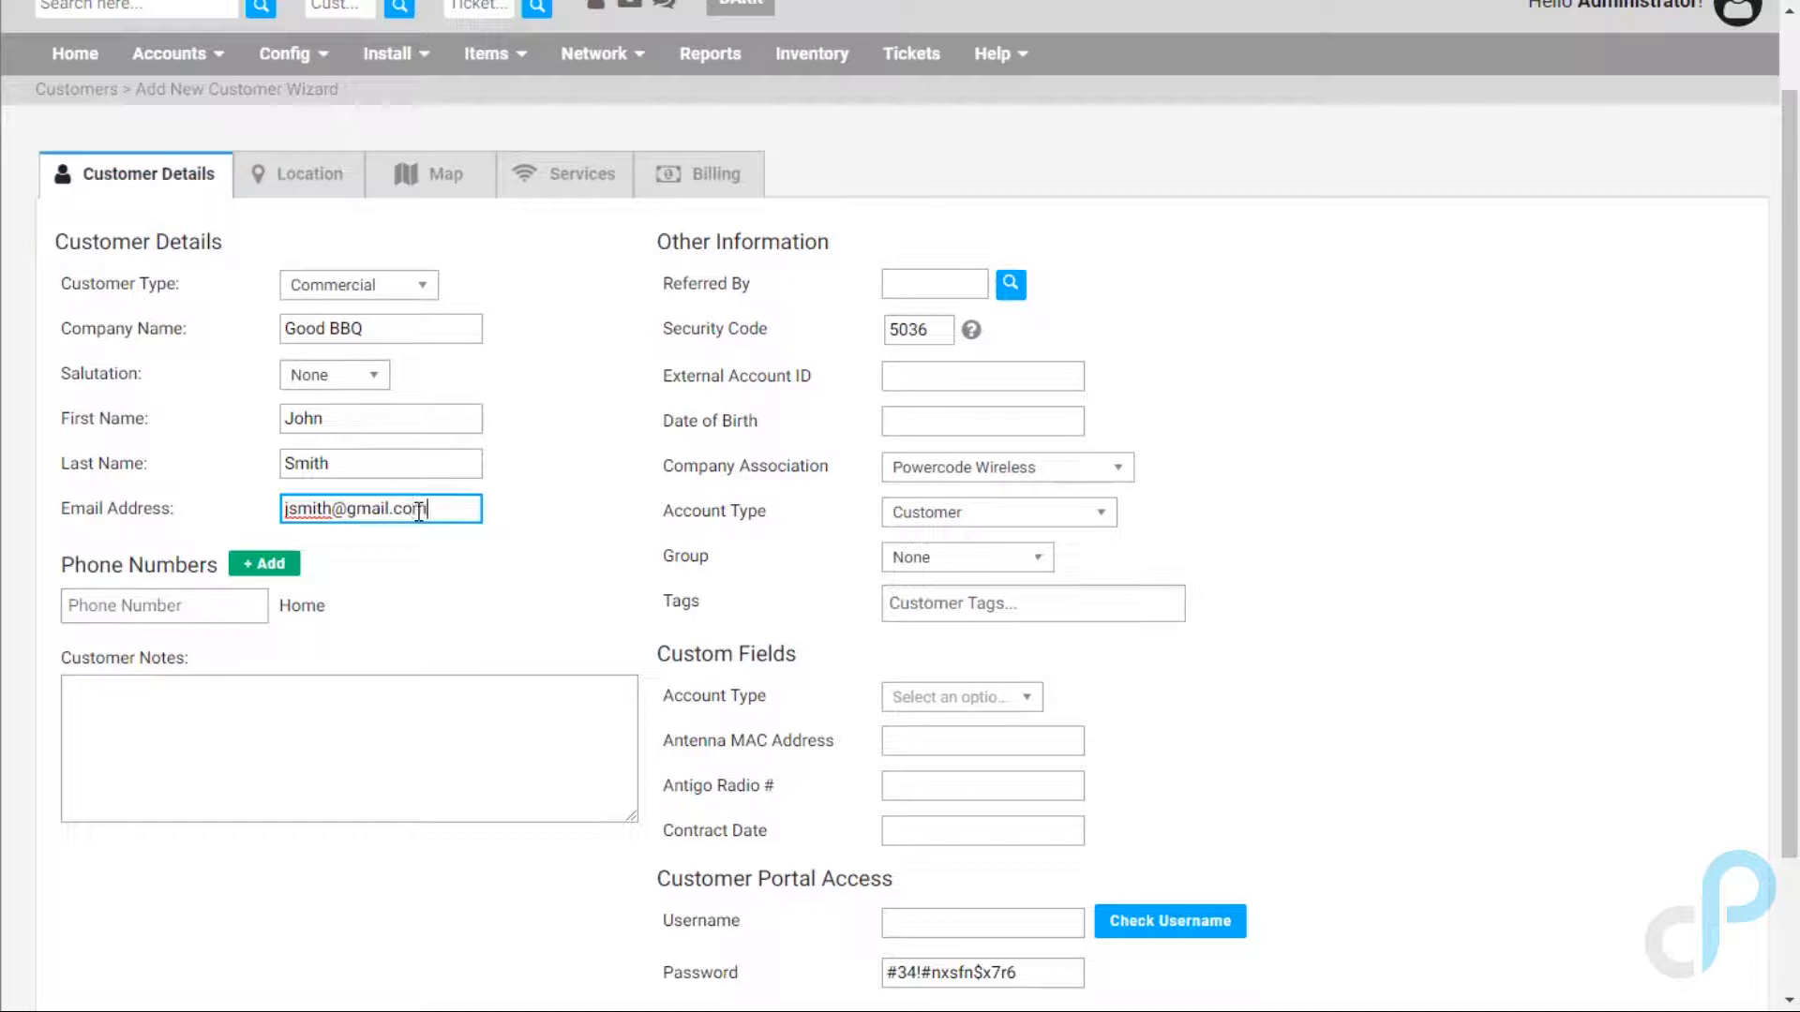
key("Tab")
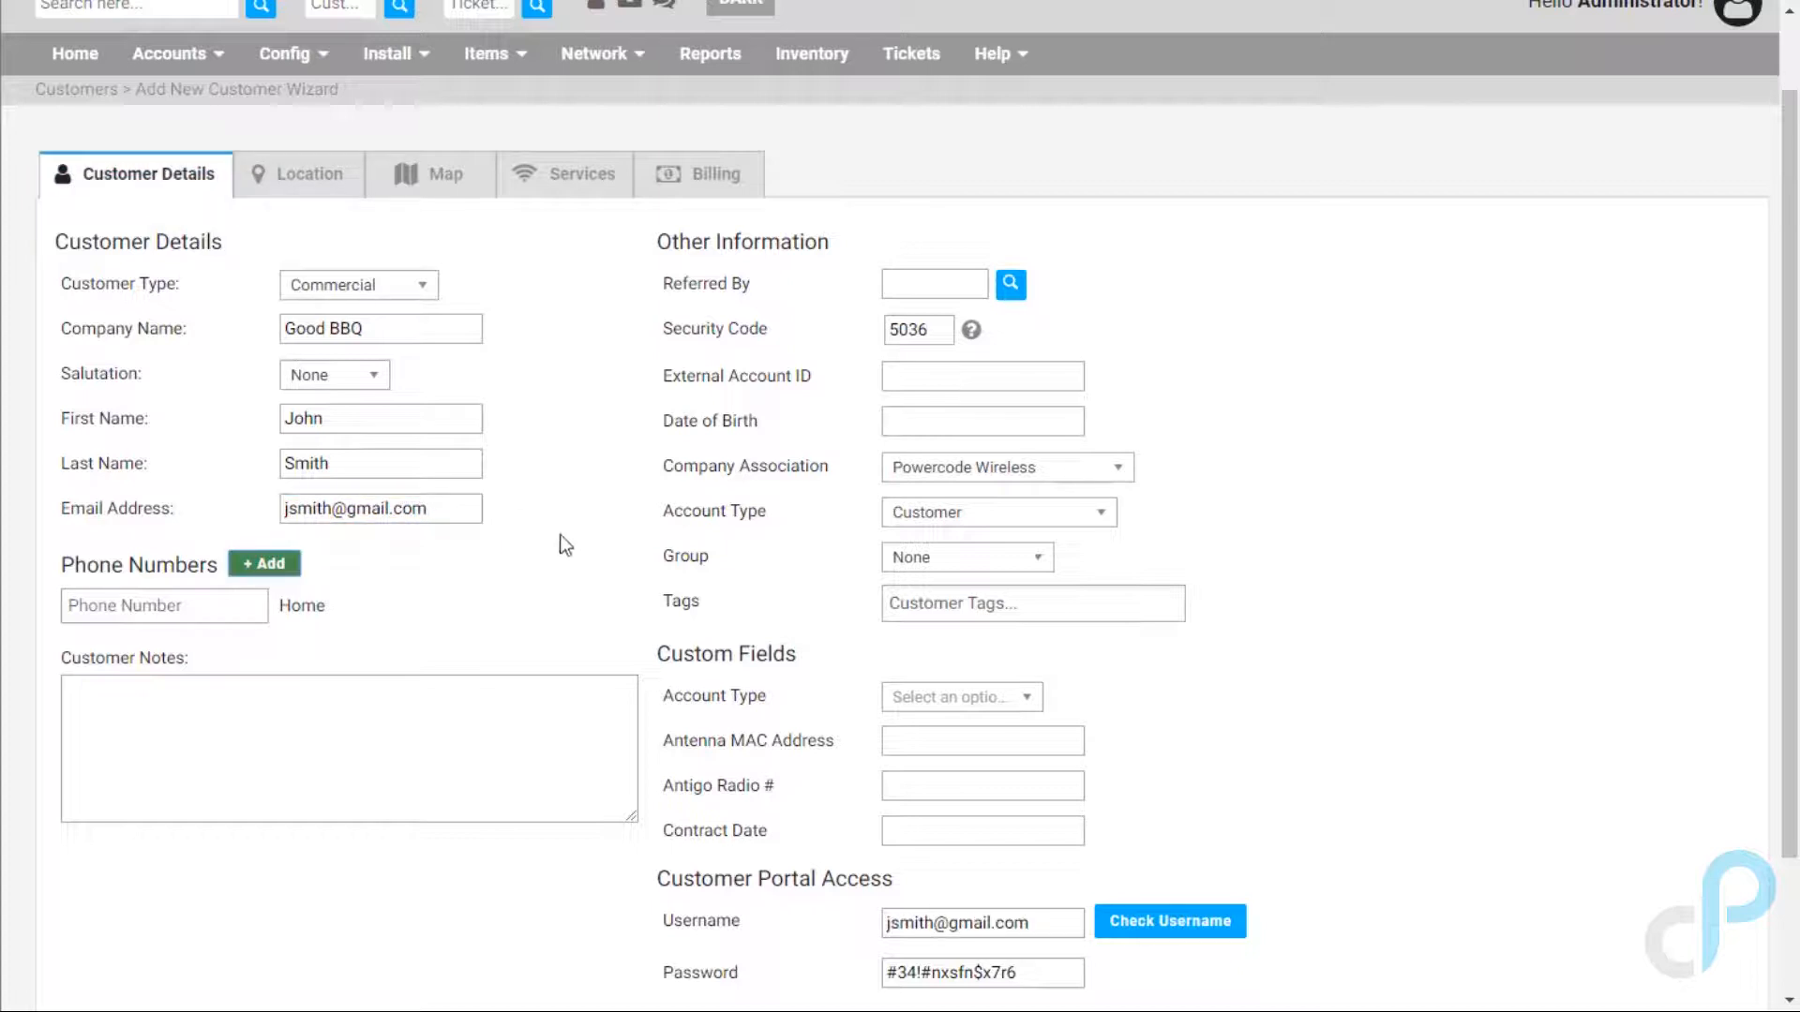
Step: Try Complete Setup to reveal required fields, then enter the contact's home phone number
scroll(562, 548, "down", 2)
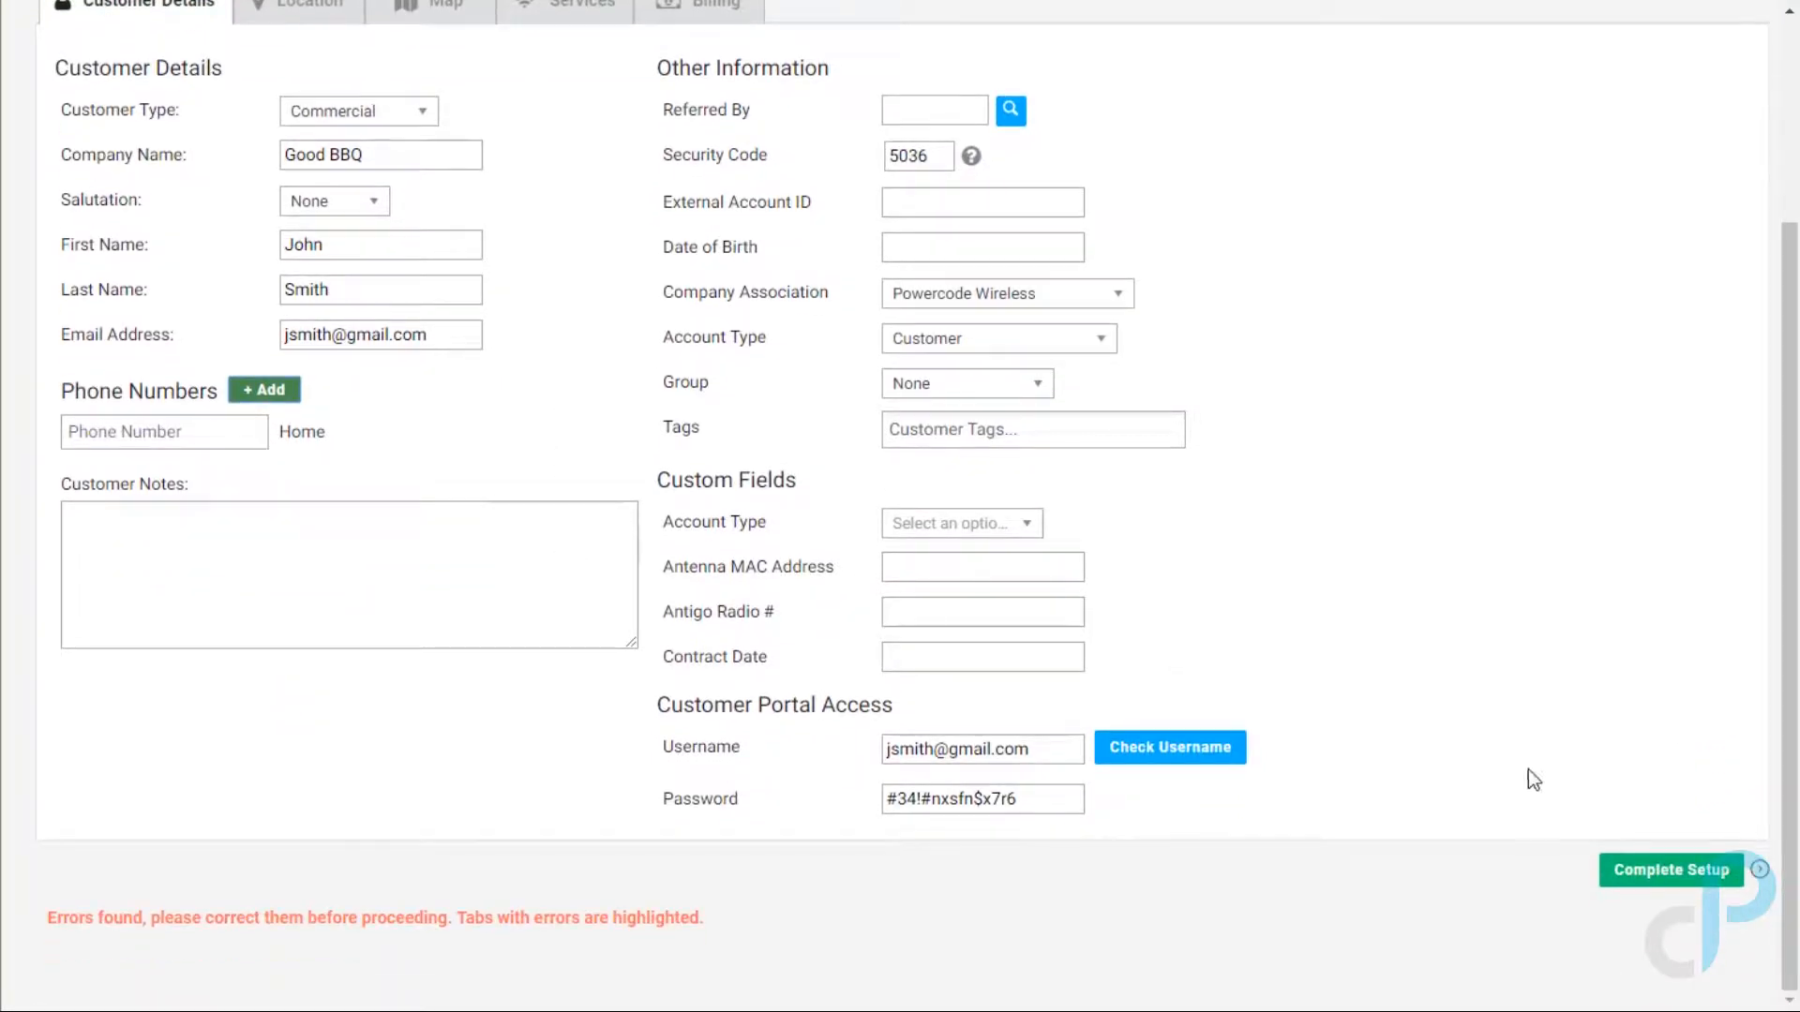
left_click(1652, 868)
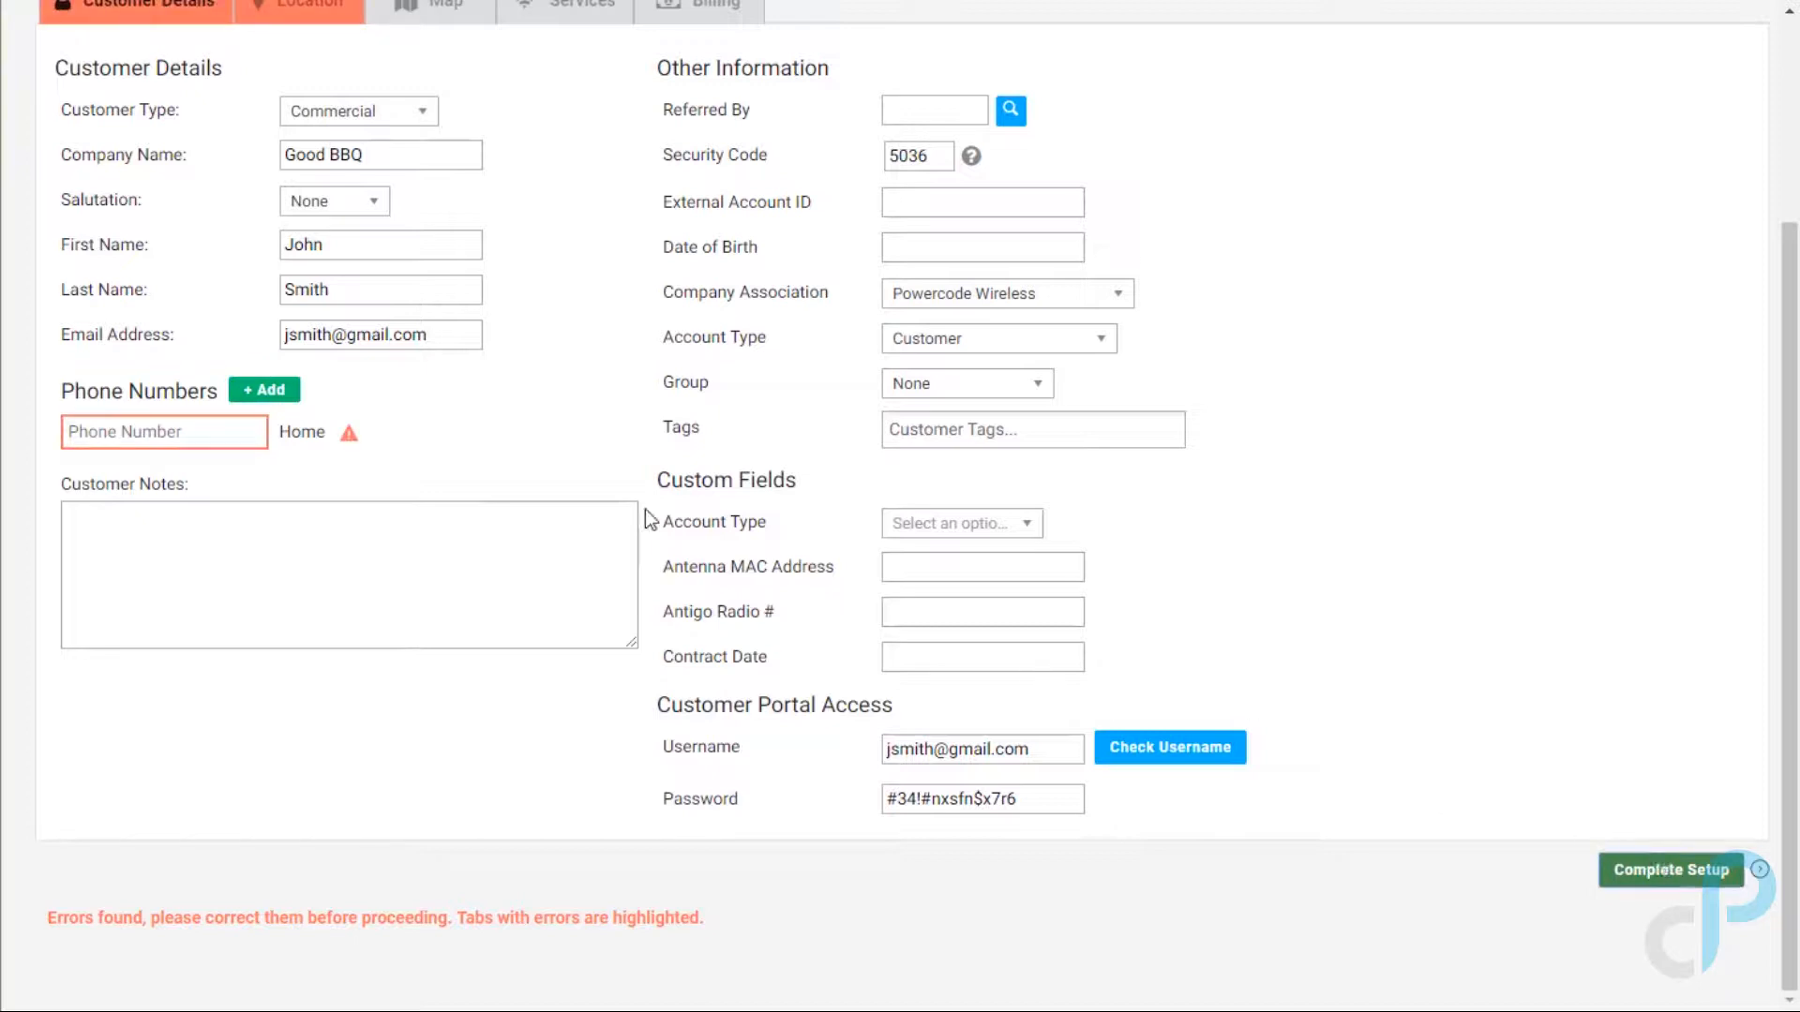
scroll(549, 434, "up", 3)
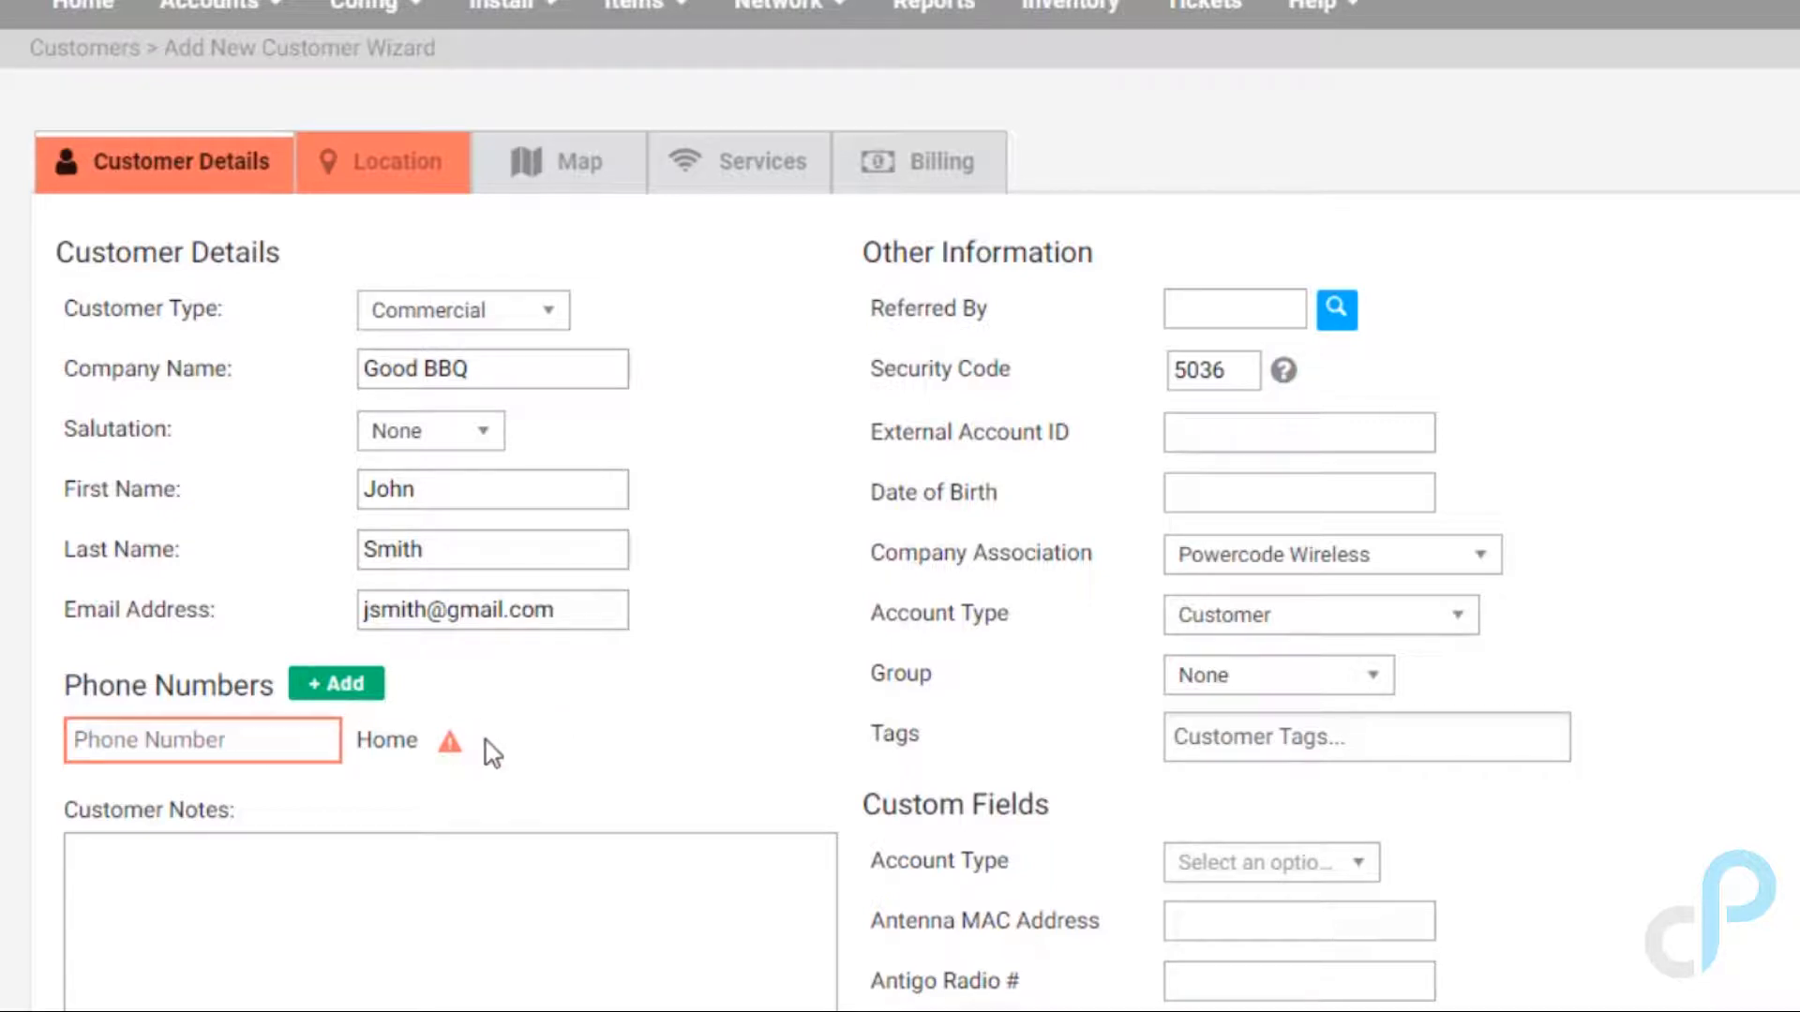
left_click(237, 746)
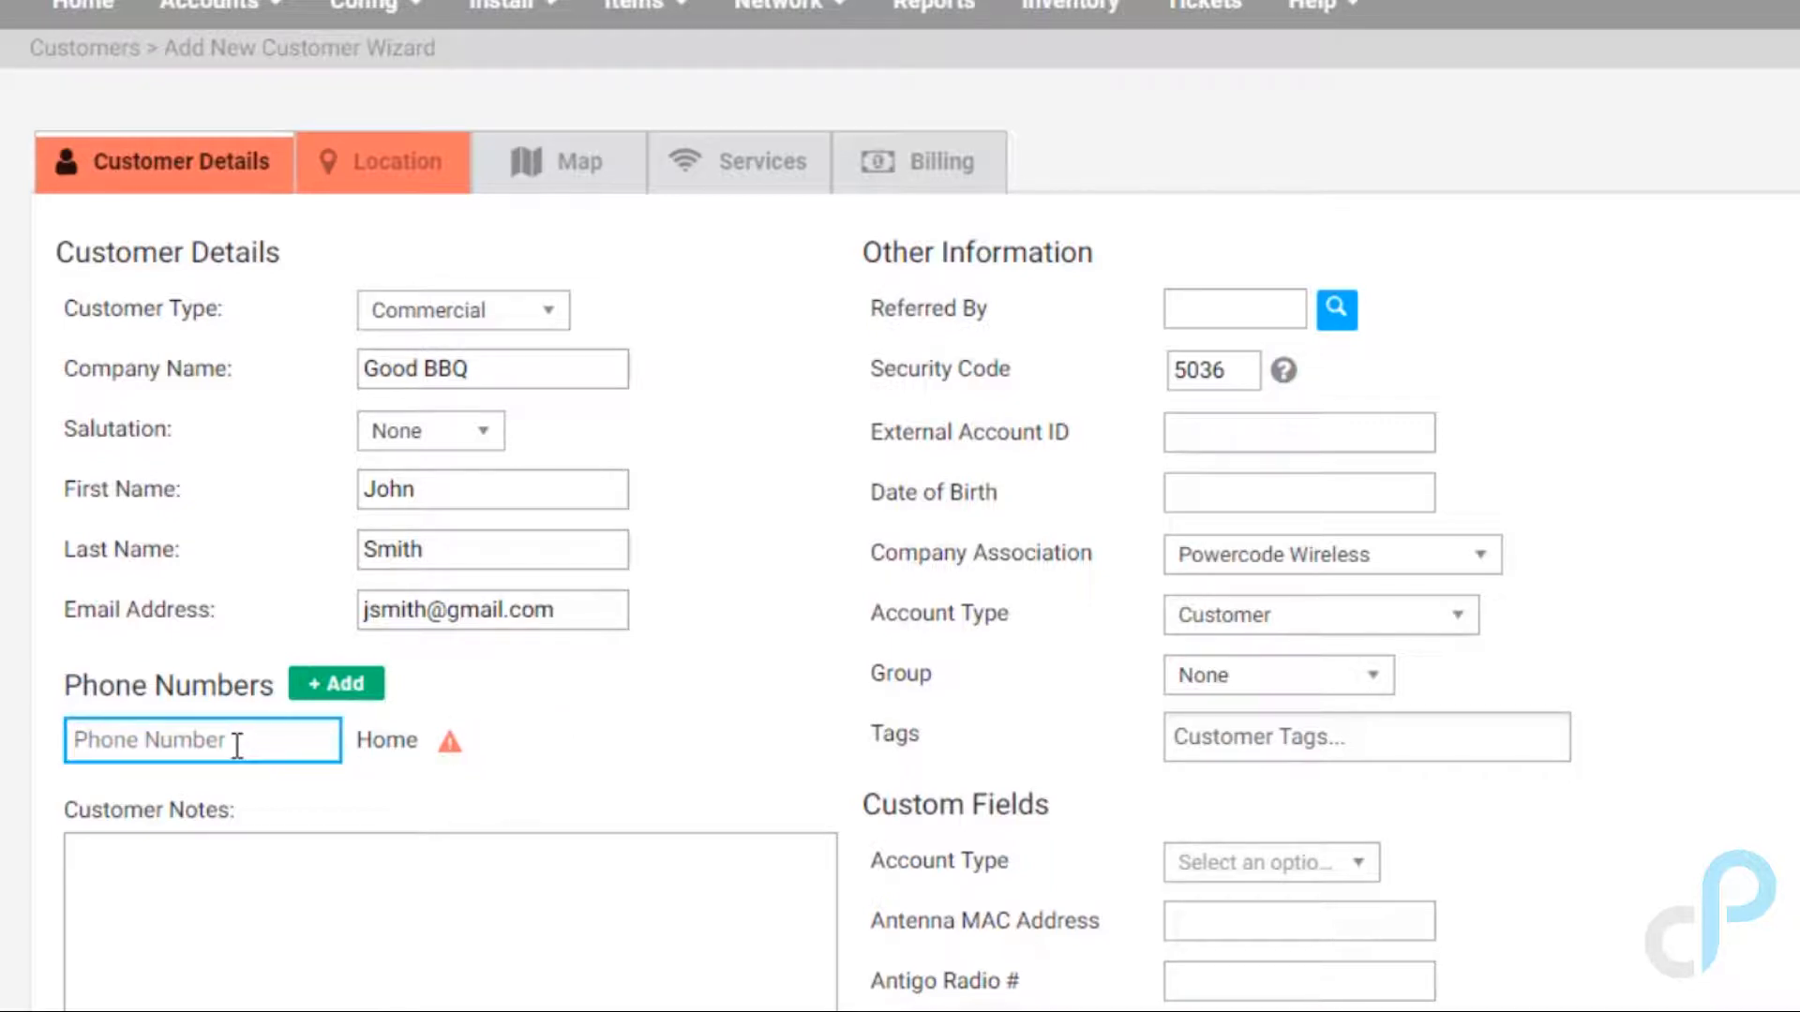
type("555-555-2")
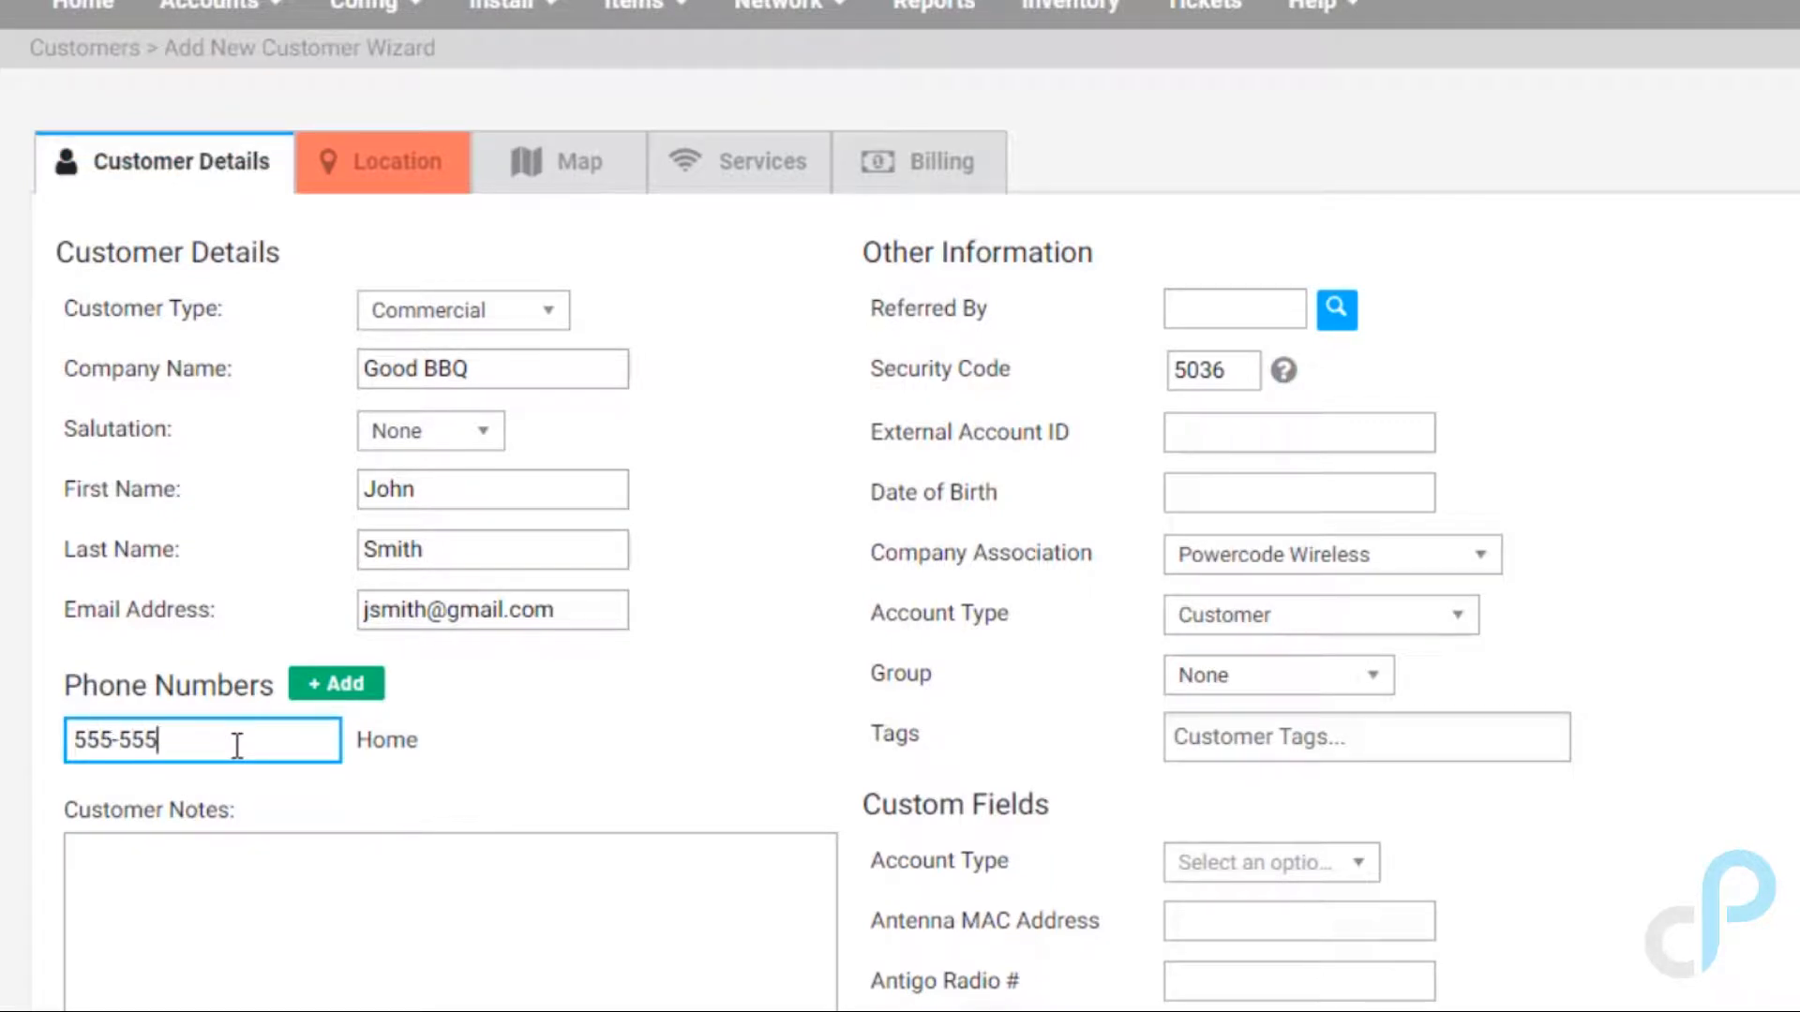
type("224")
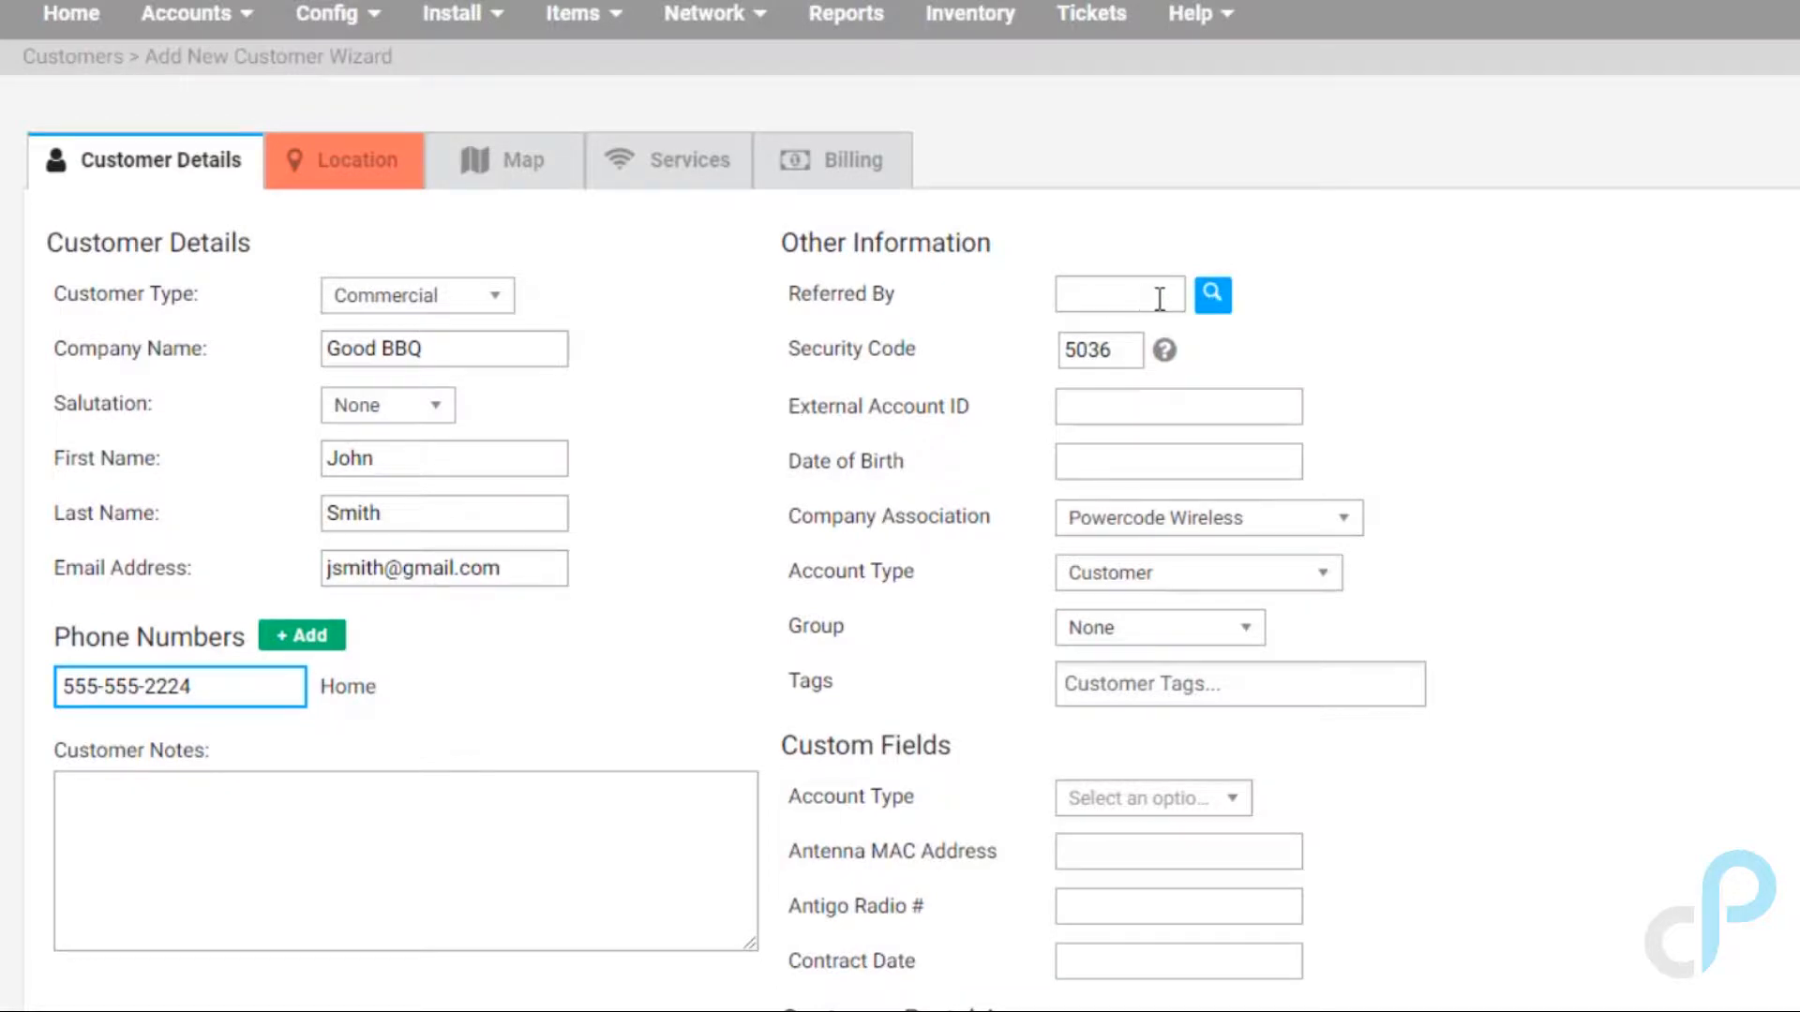
Step: Set Referred By to Revolver BBQ, found by searching 'bbq'
left_click(1213, 295)
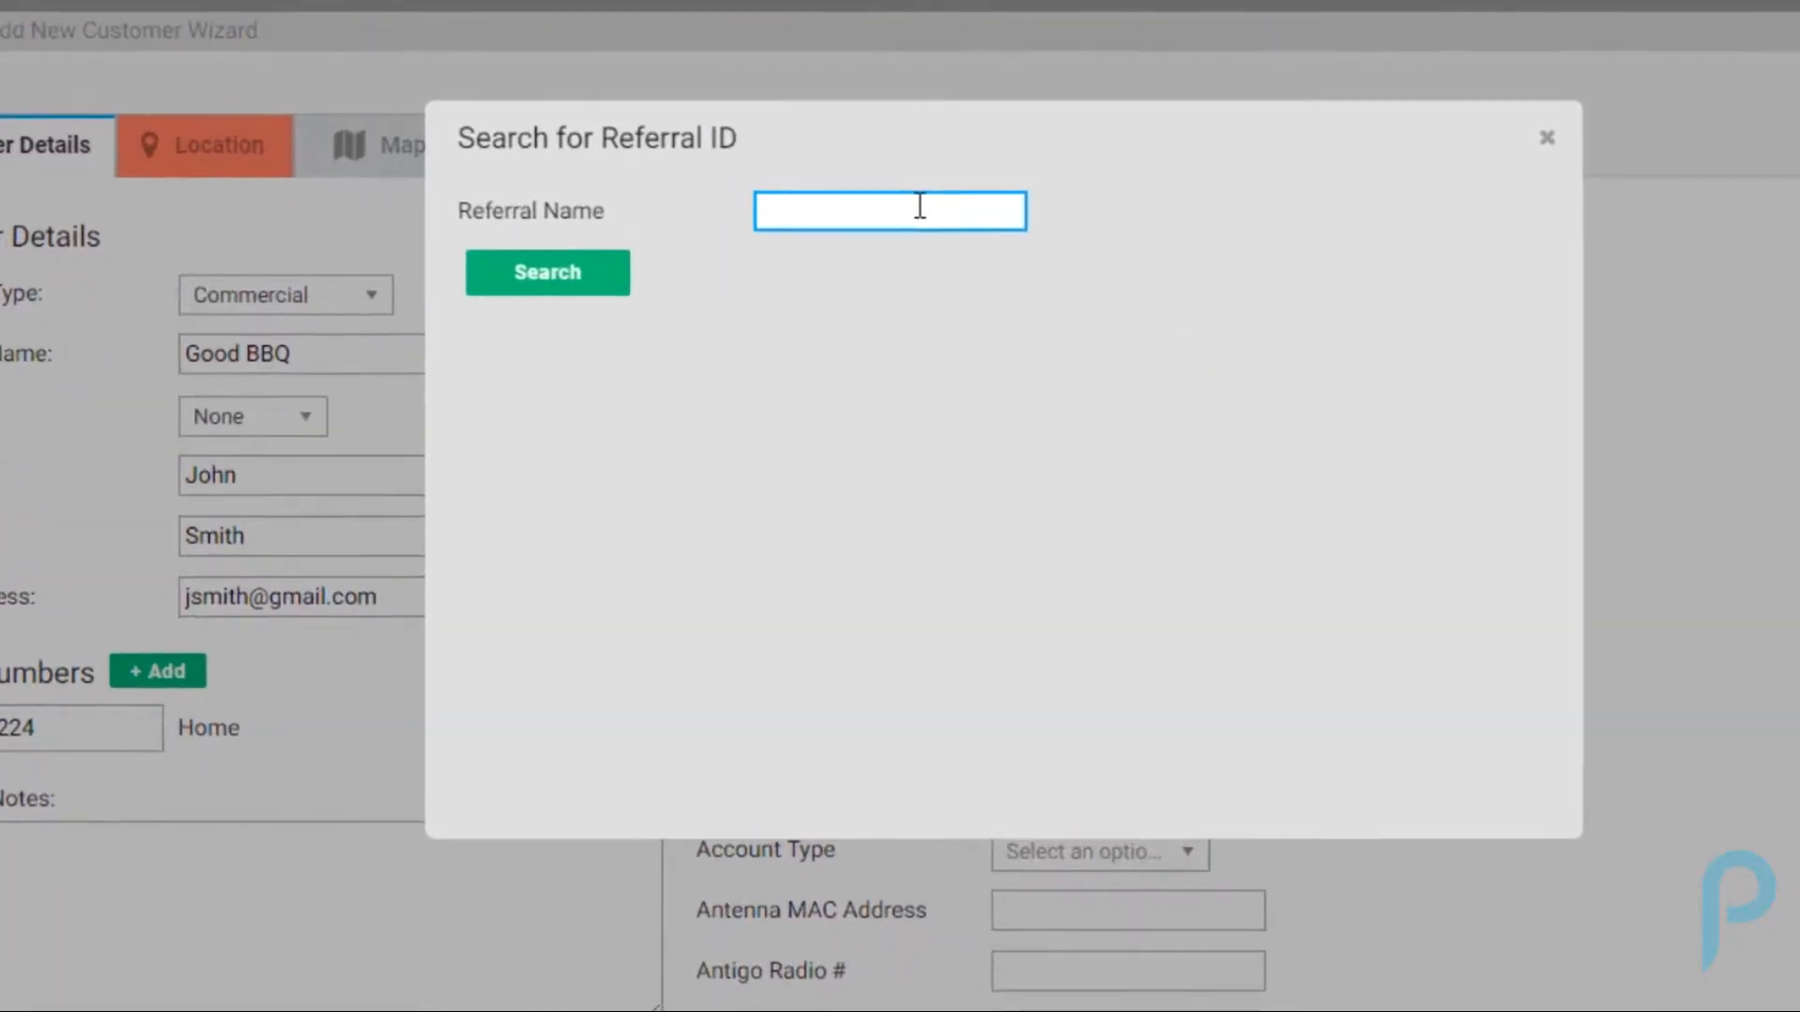
type("bbq")
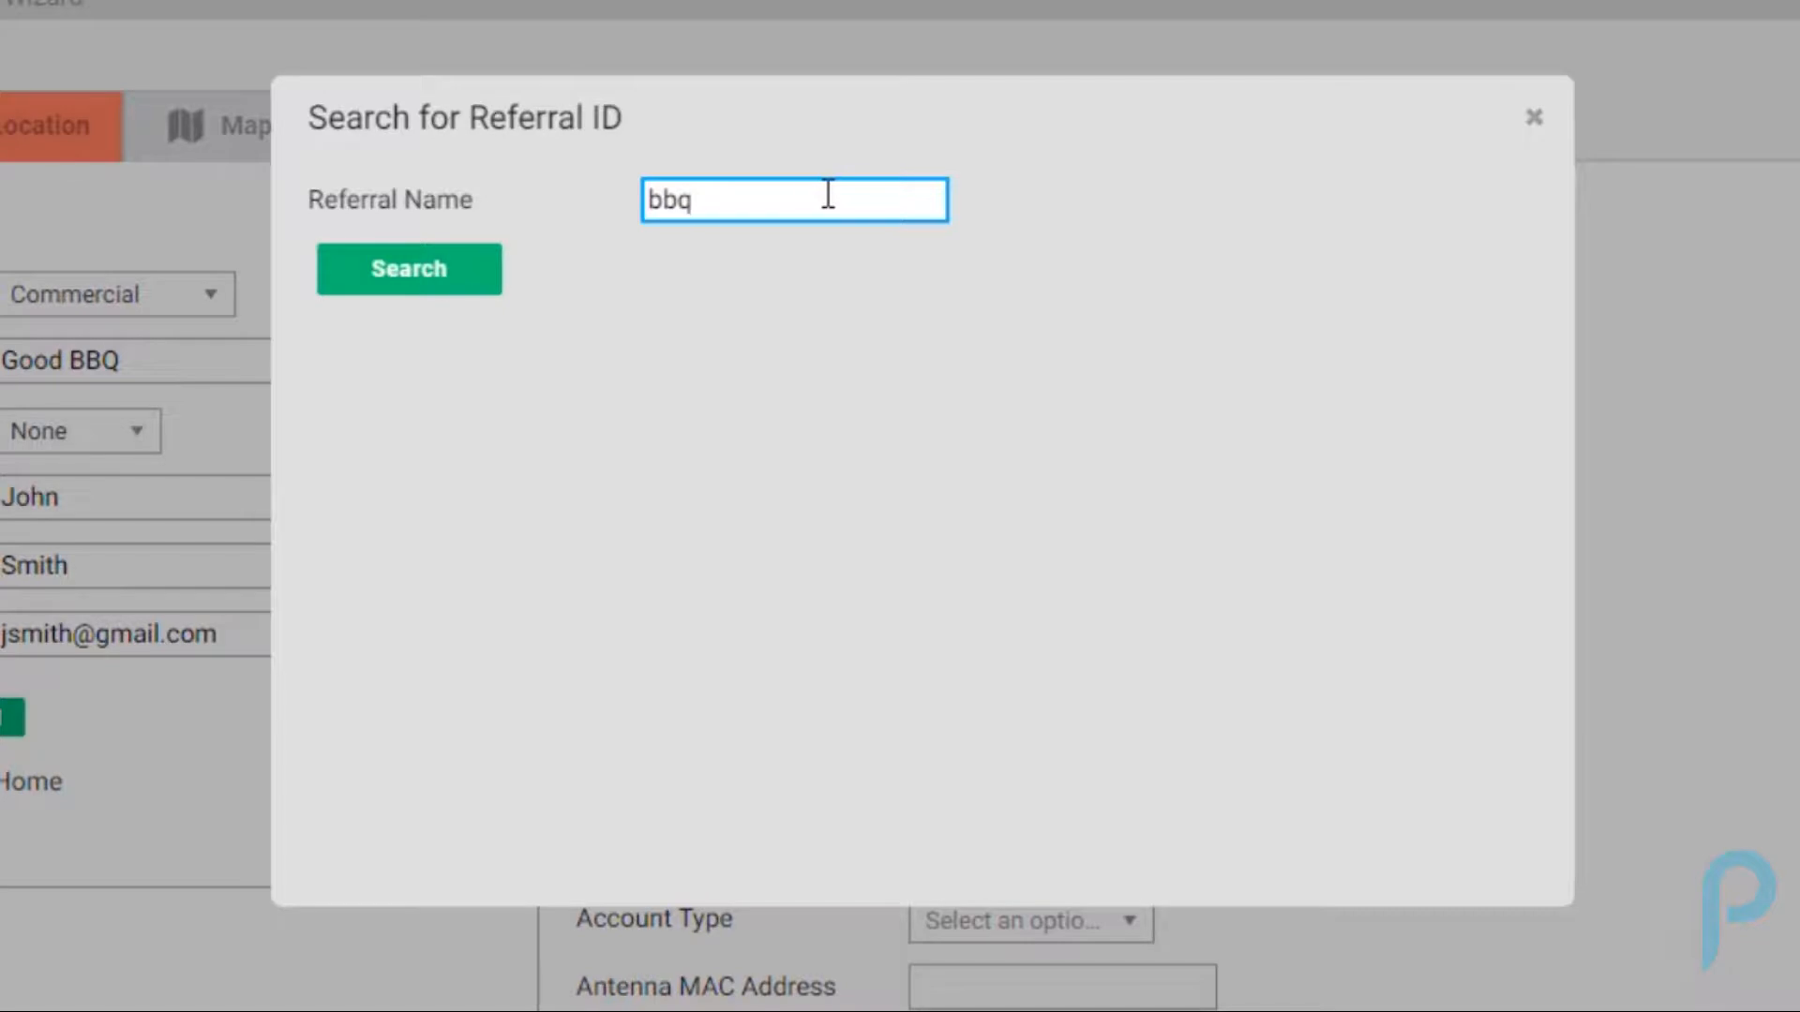
key("Return")
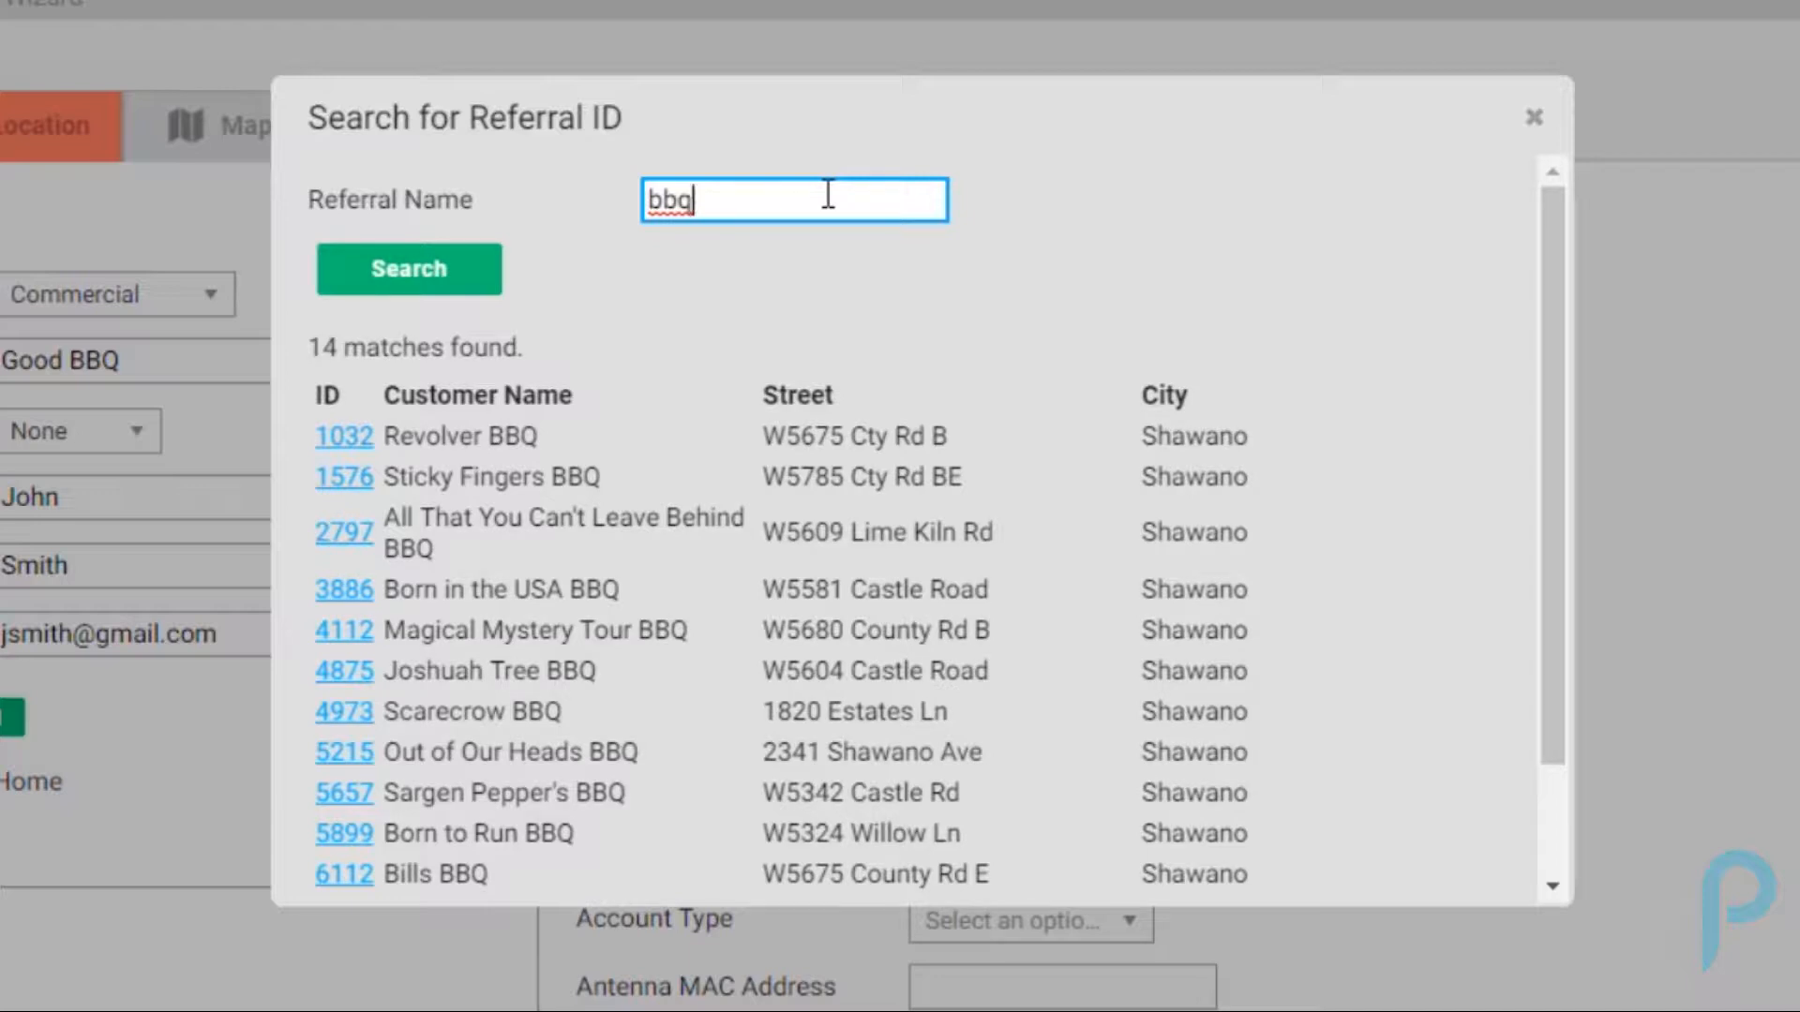
left_click(344, 437)
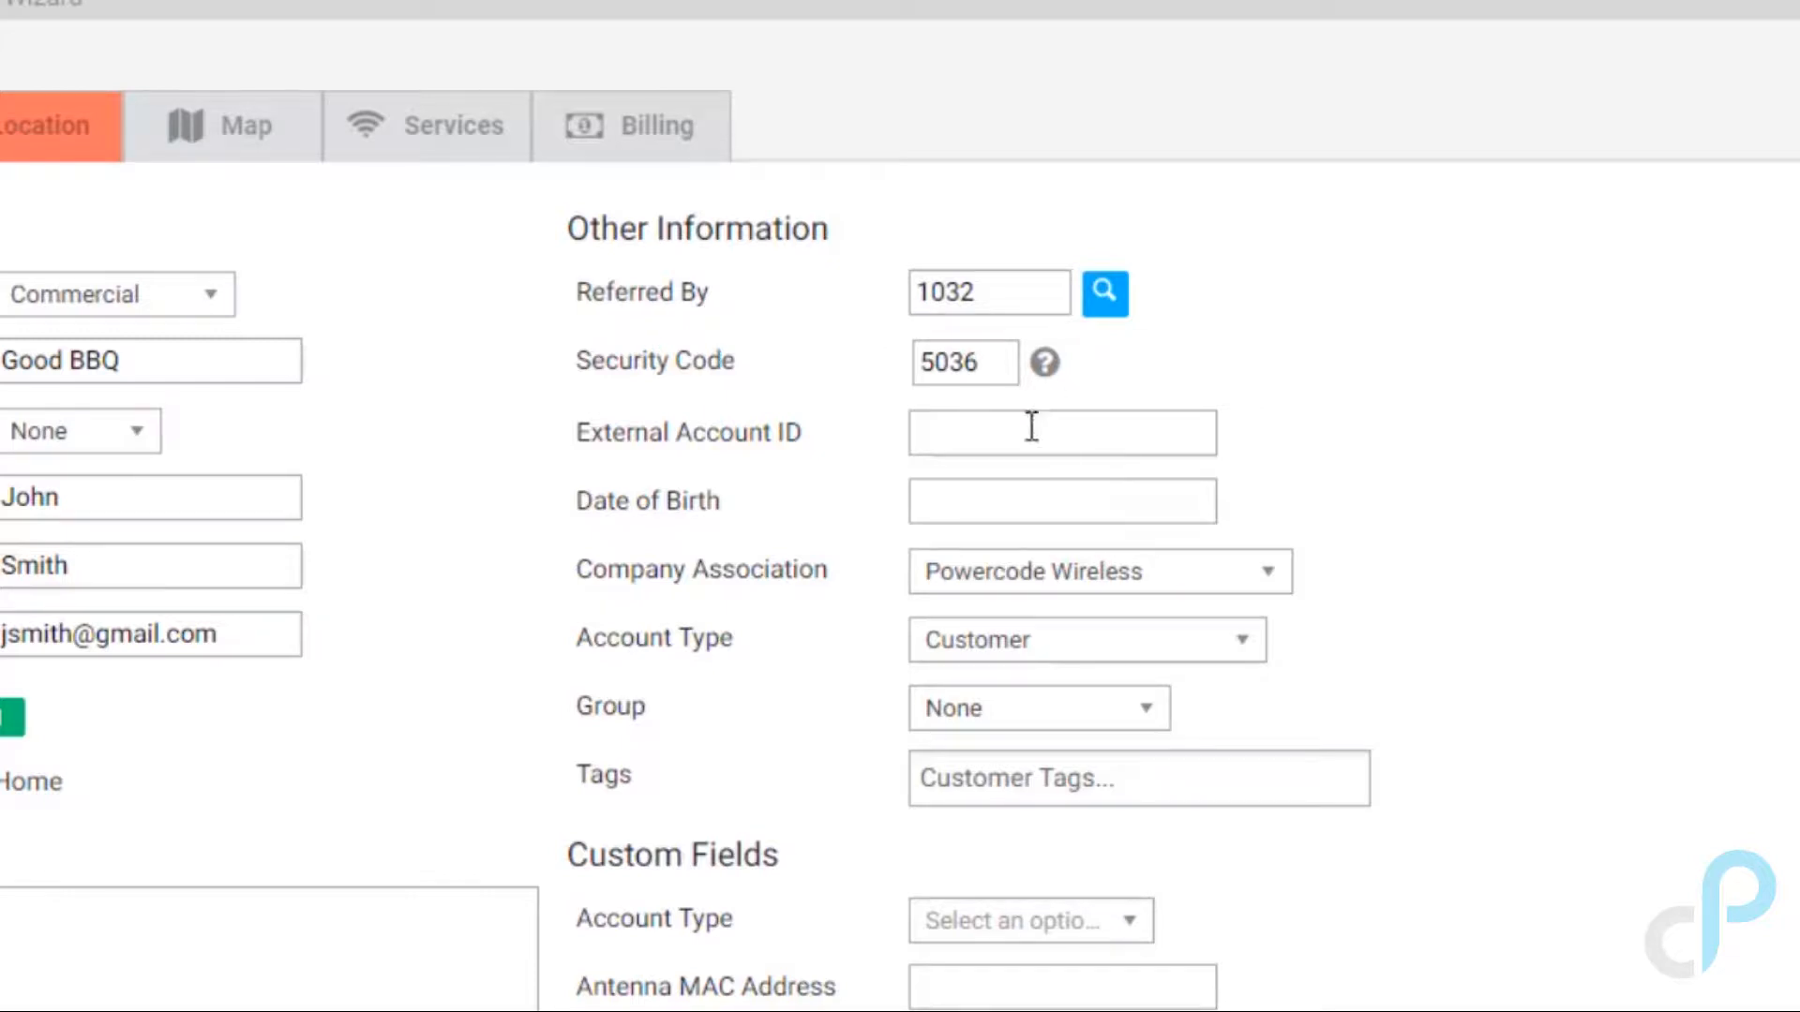
left_click(1142, 583)
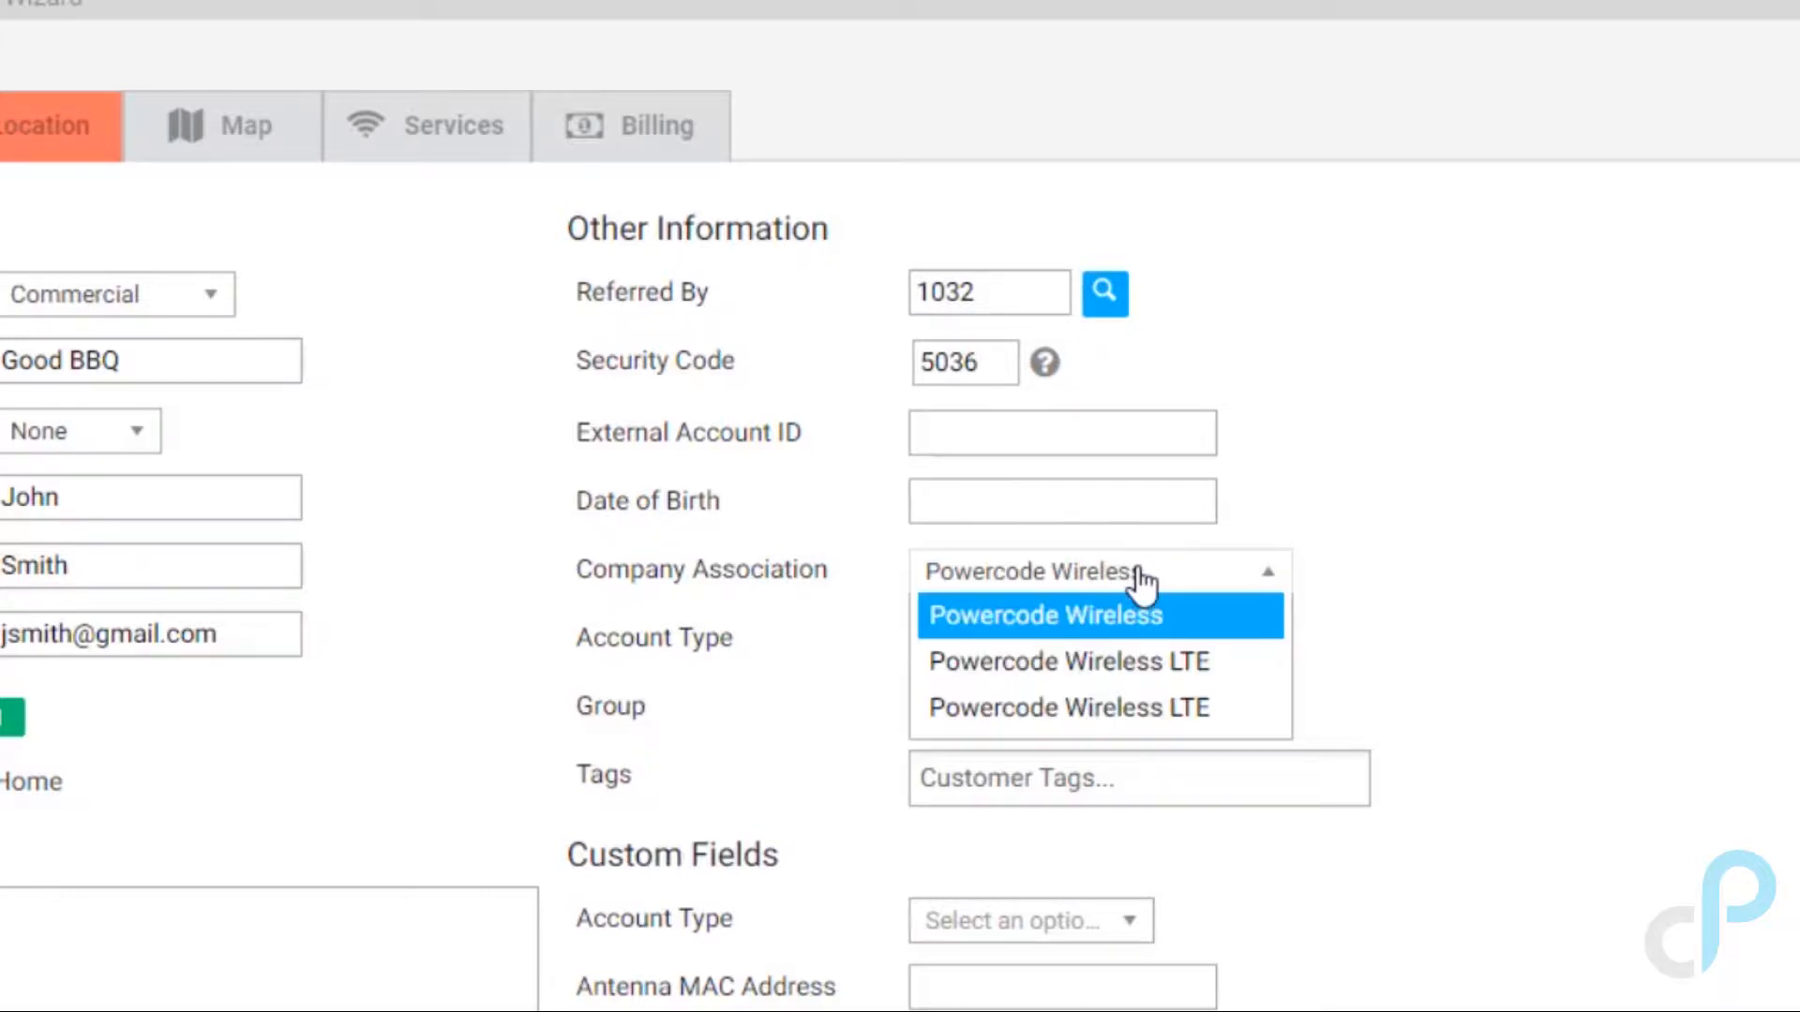
left_click(1141, 583)
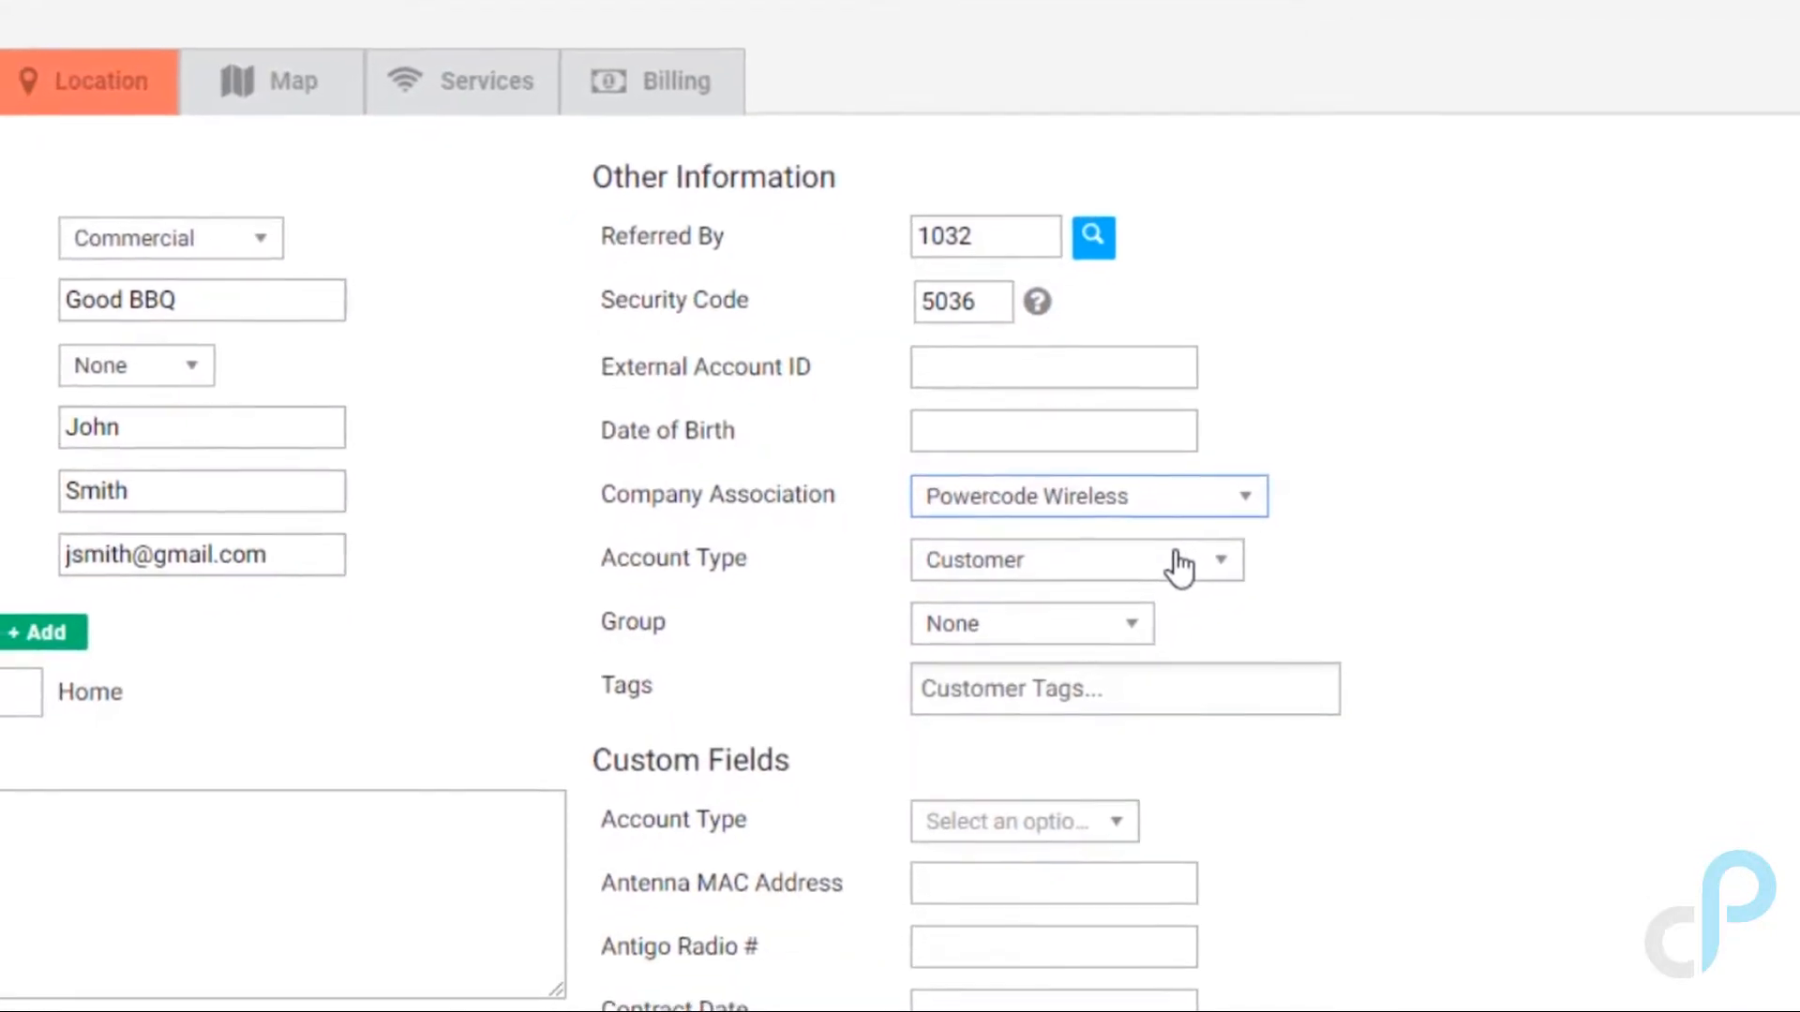
left_click(1095, 542)
left_click(1095, 542)
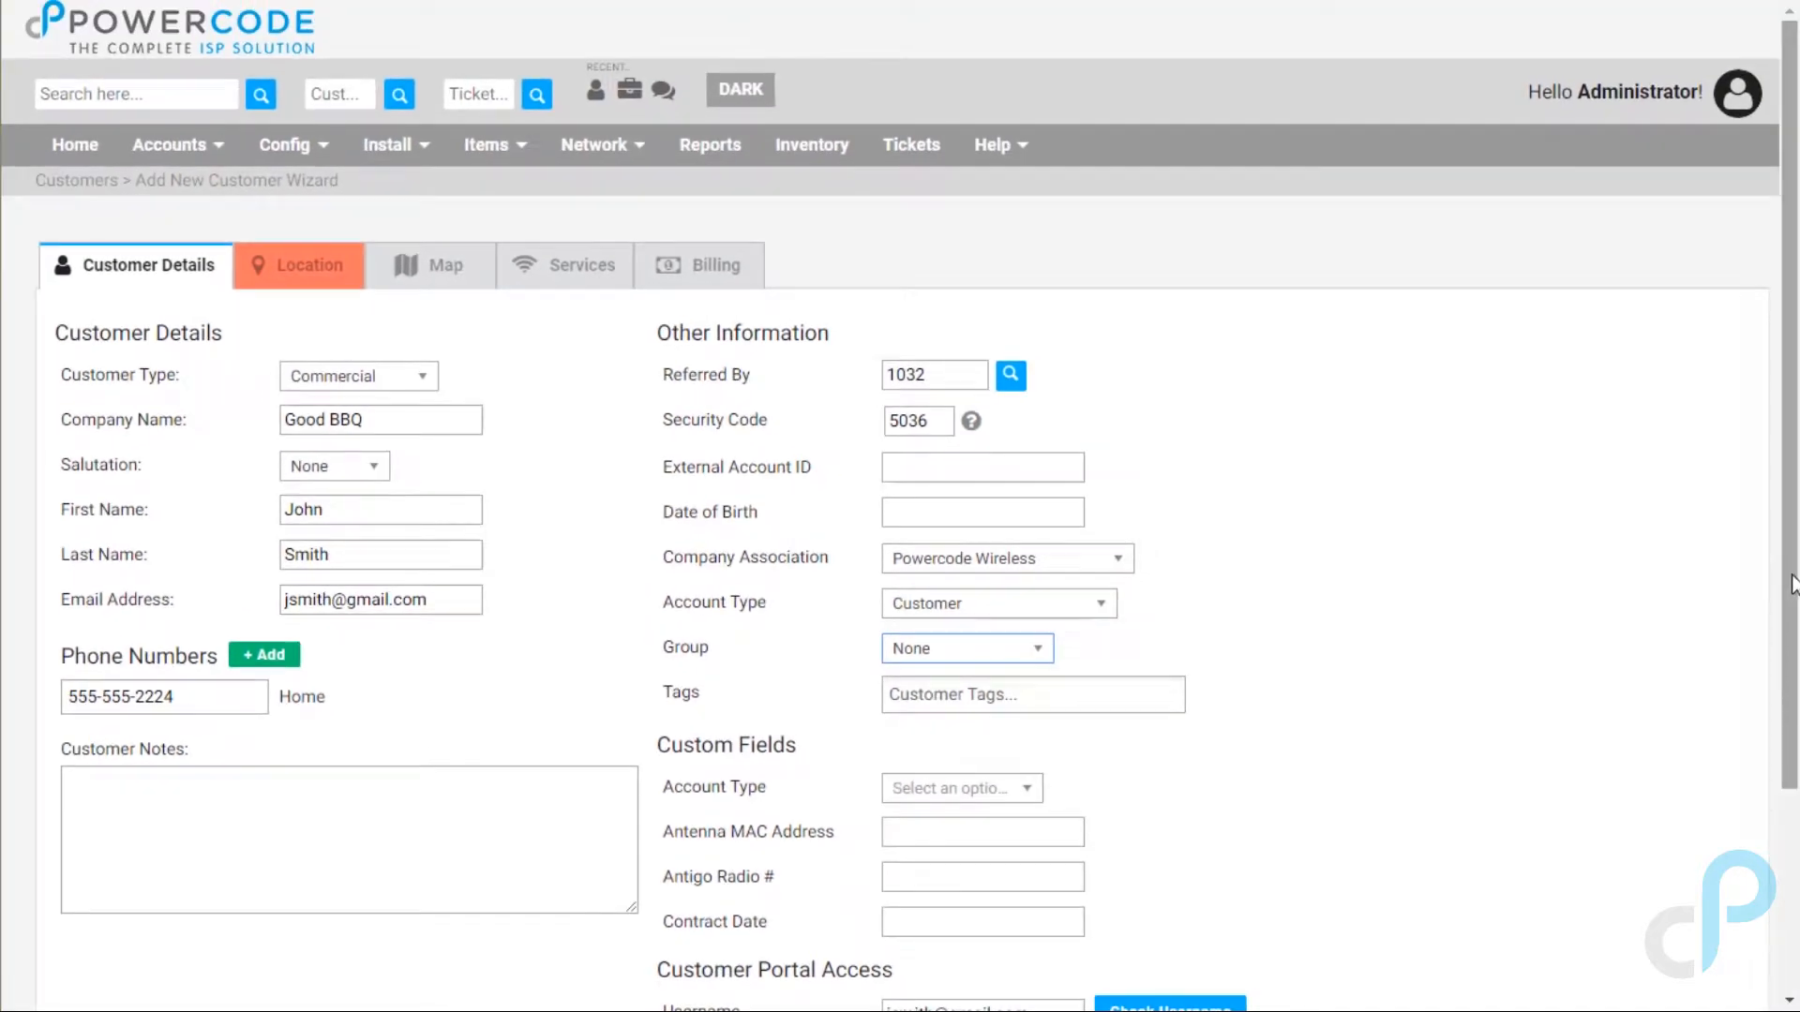
scroll(1791, 581, "down", 3)
scroll(1791, 770, "down", 2)
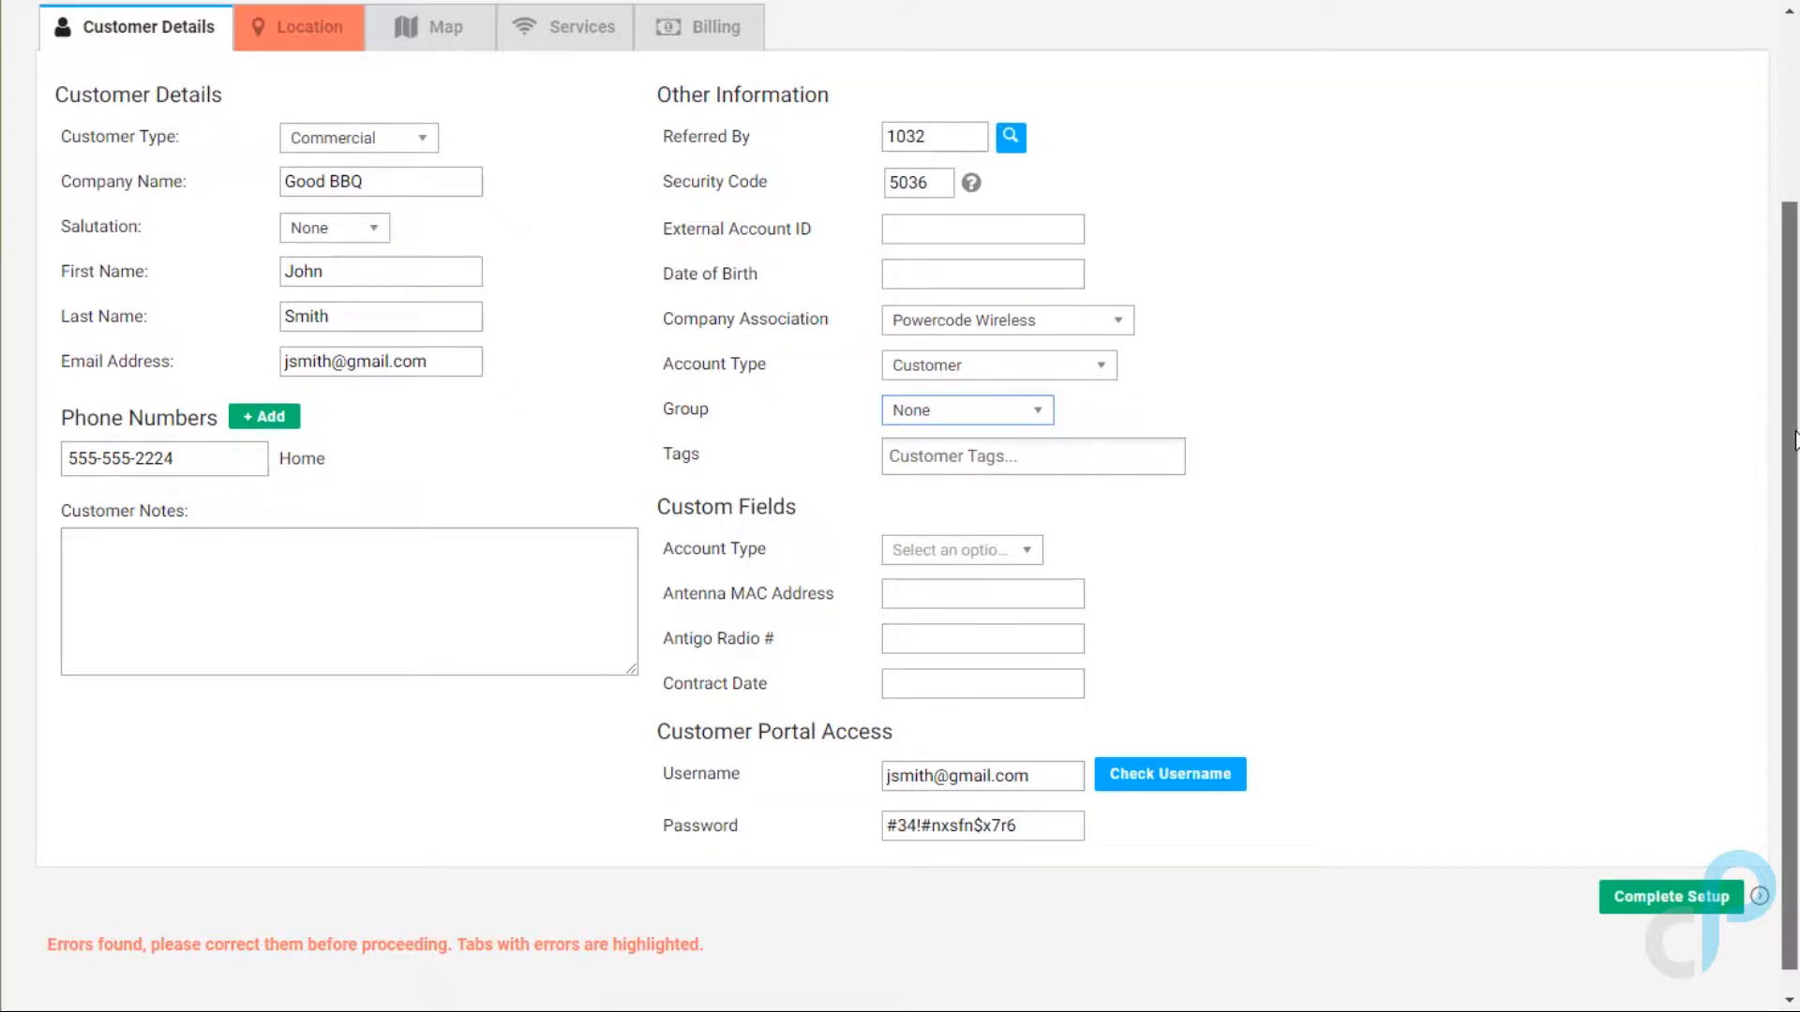
scroll(1795, 440, "up", 3)
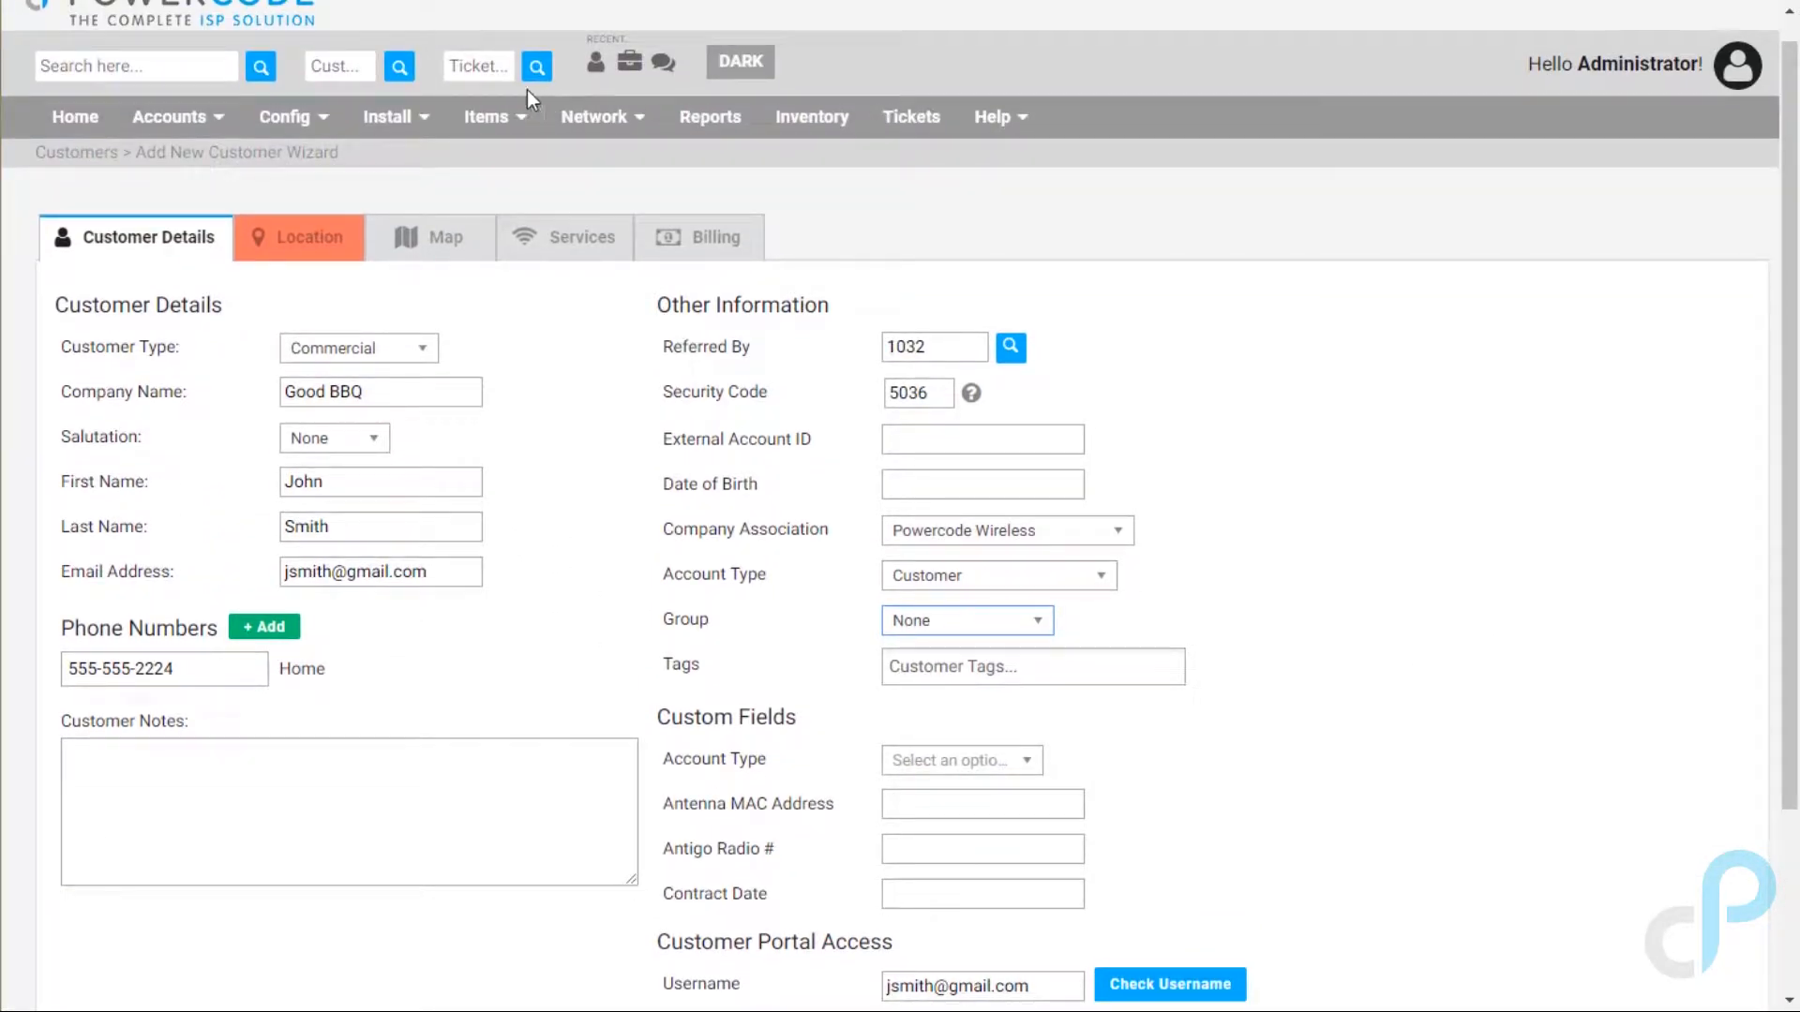
Step: Start a new field under Items > Custom Items > Data Fields
left_click(522, 116)
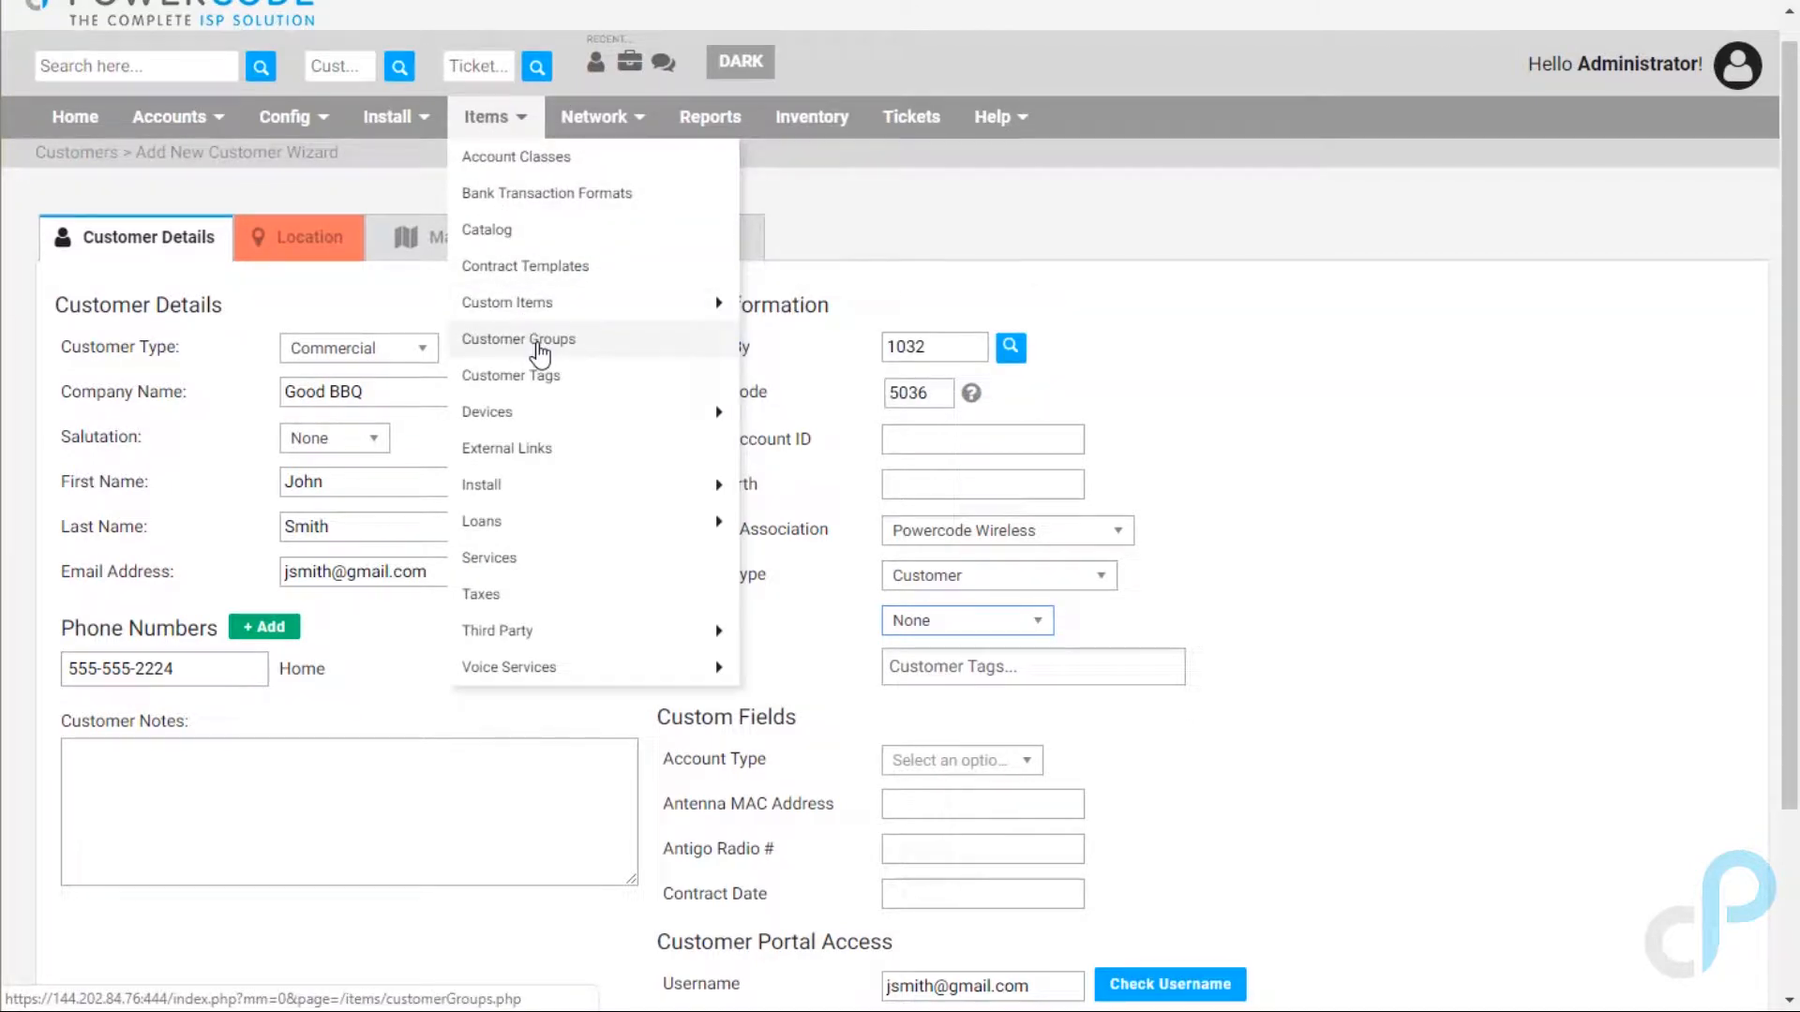
mouse_move(617, 305)
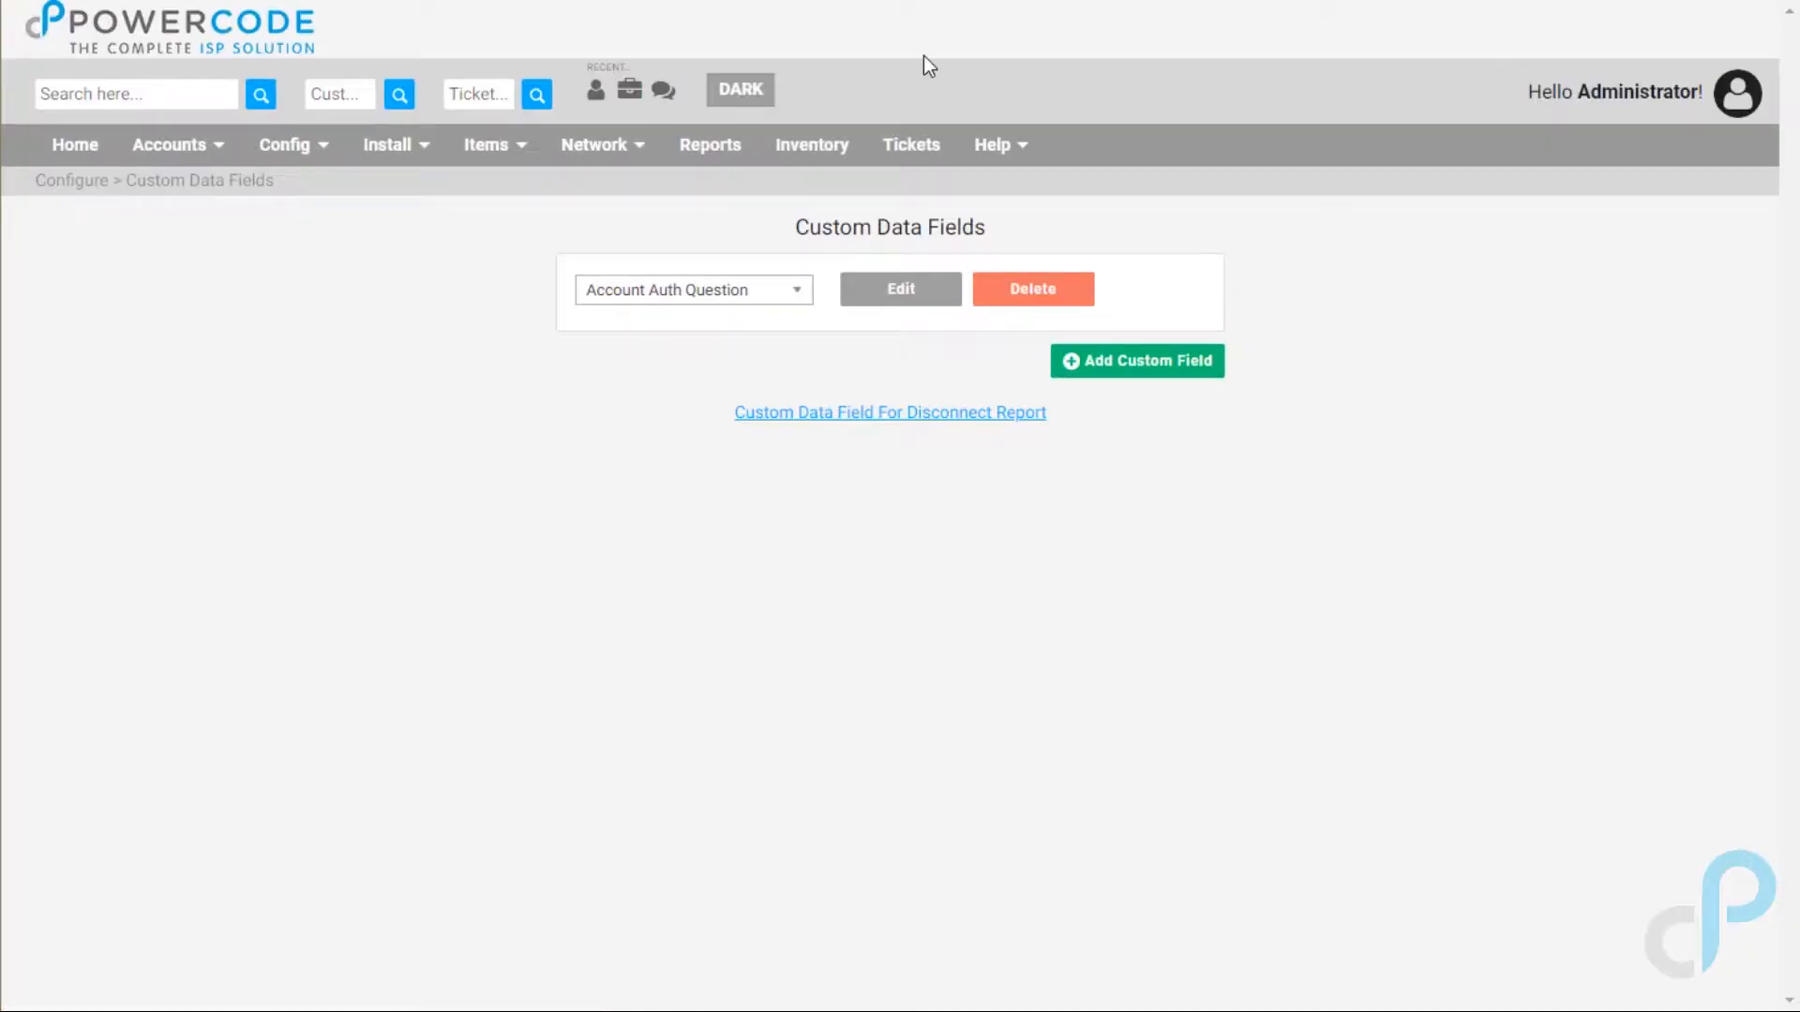
left_click(1138, 364)
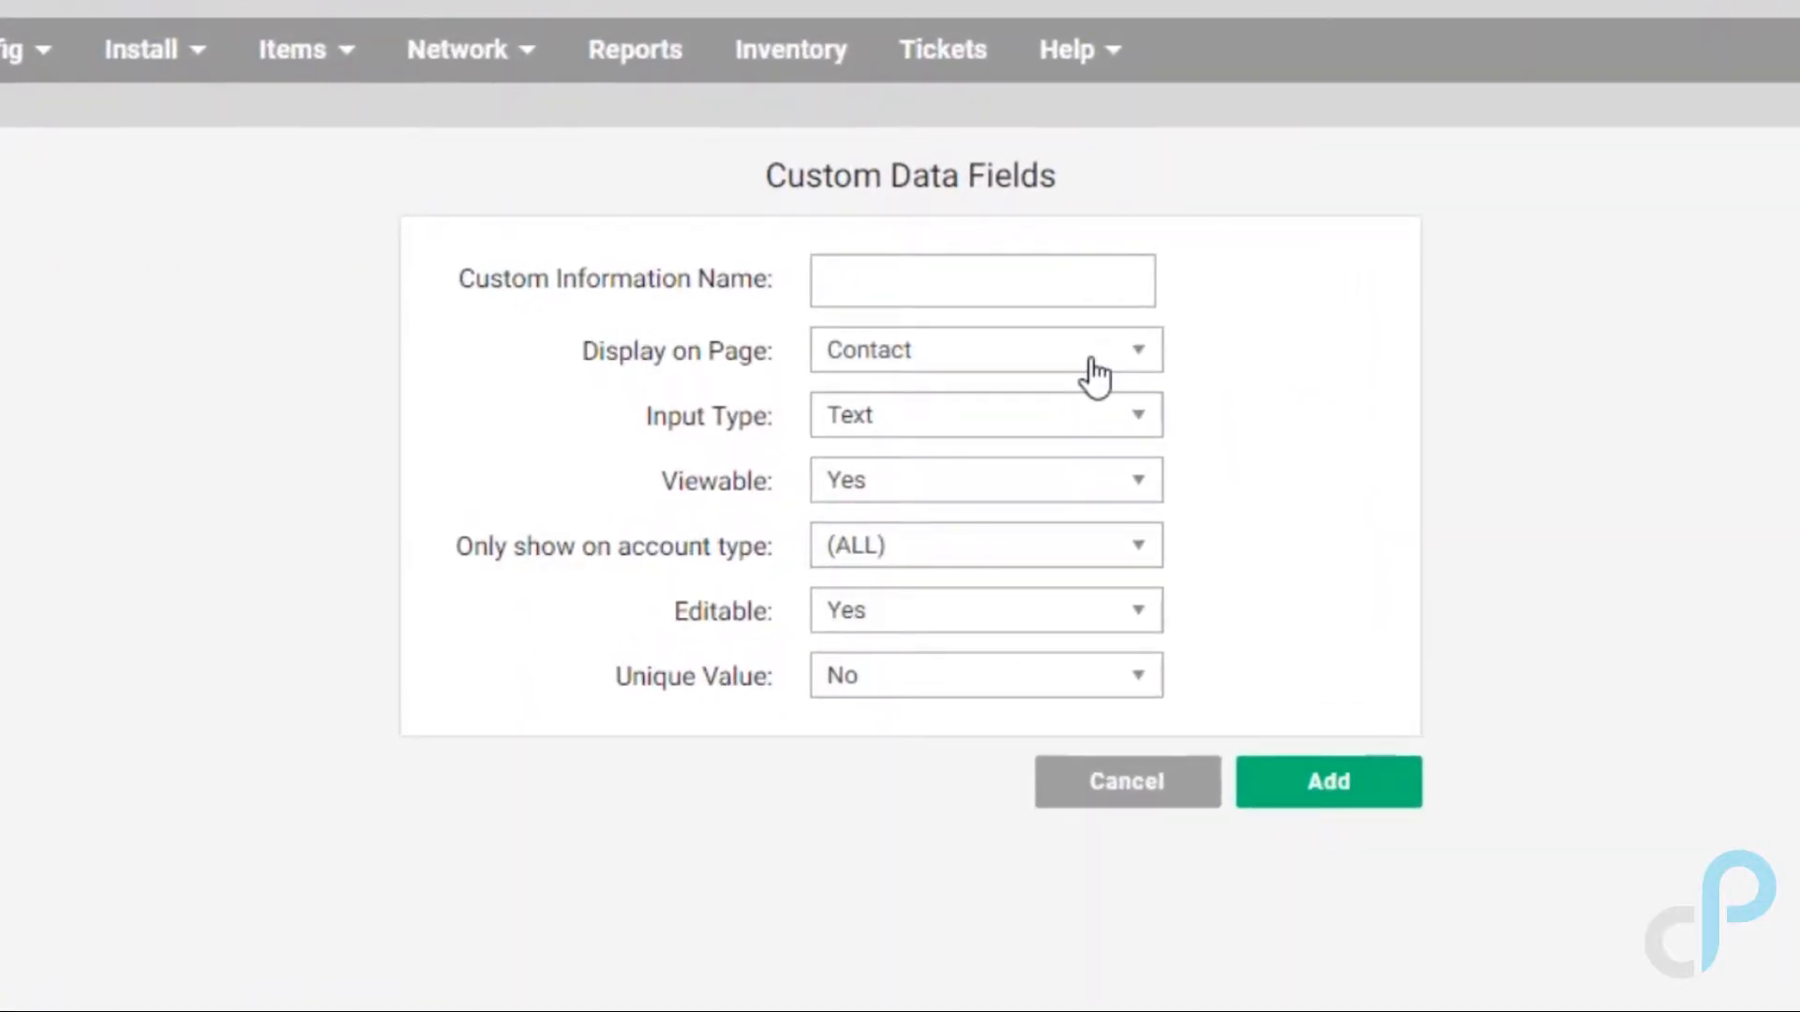
Step: Inspect the field's dropdowns, keeping Contact page, Text input type and viewable
left_click(1093, 372)
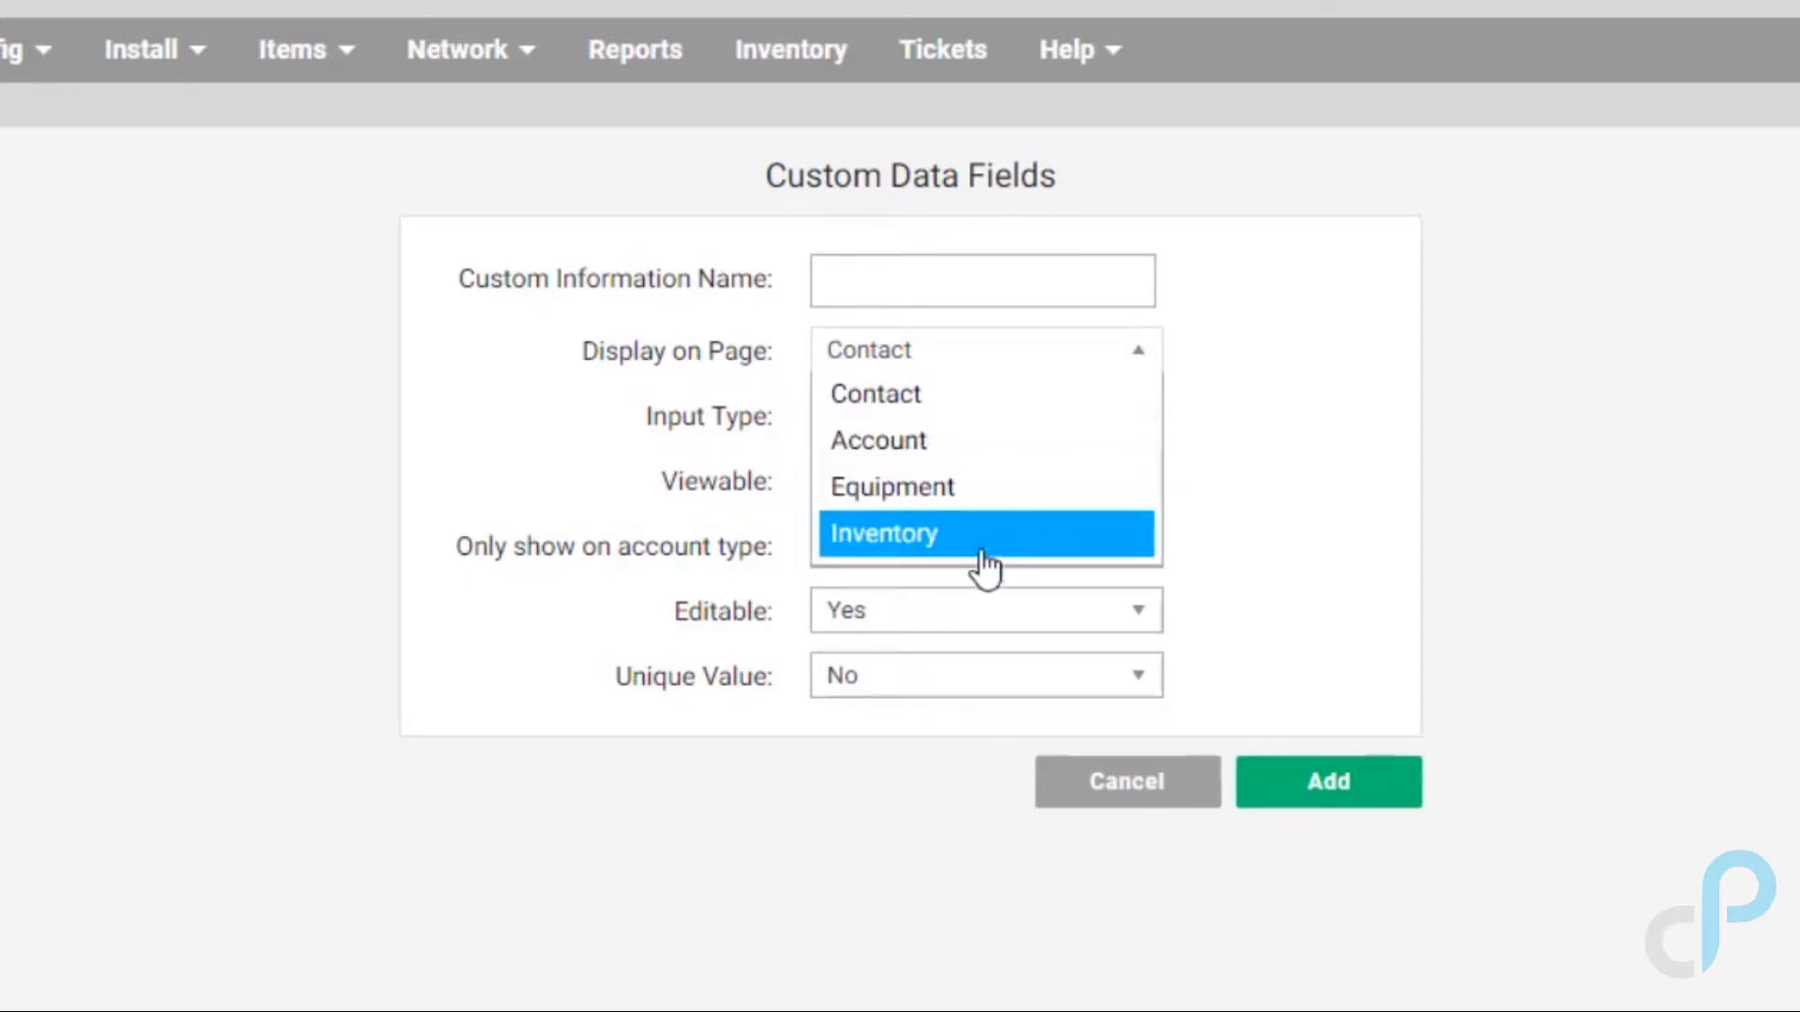
left_click(1422, 496)
left_click(1010, 285)
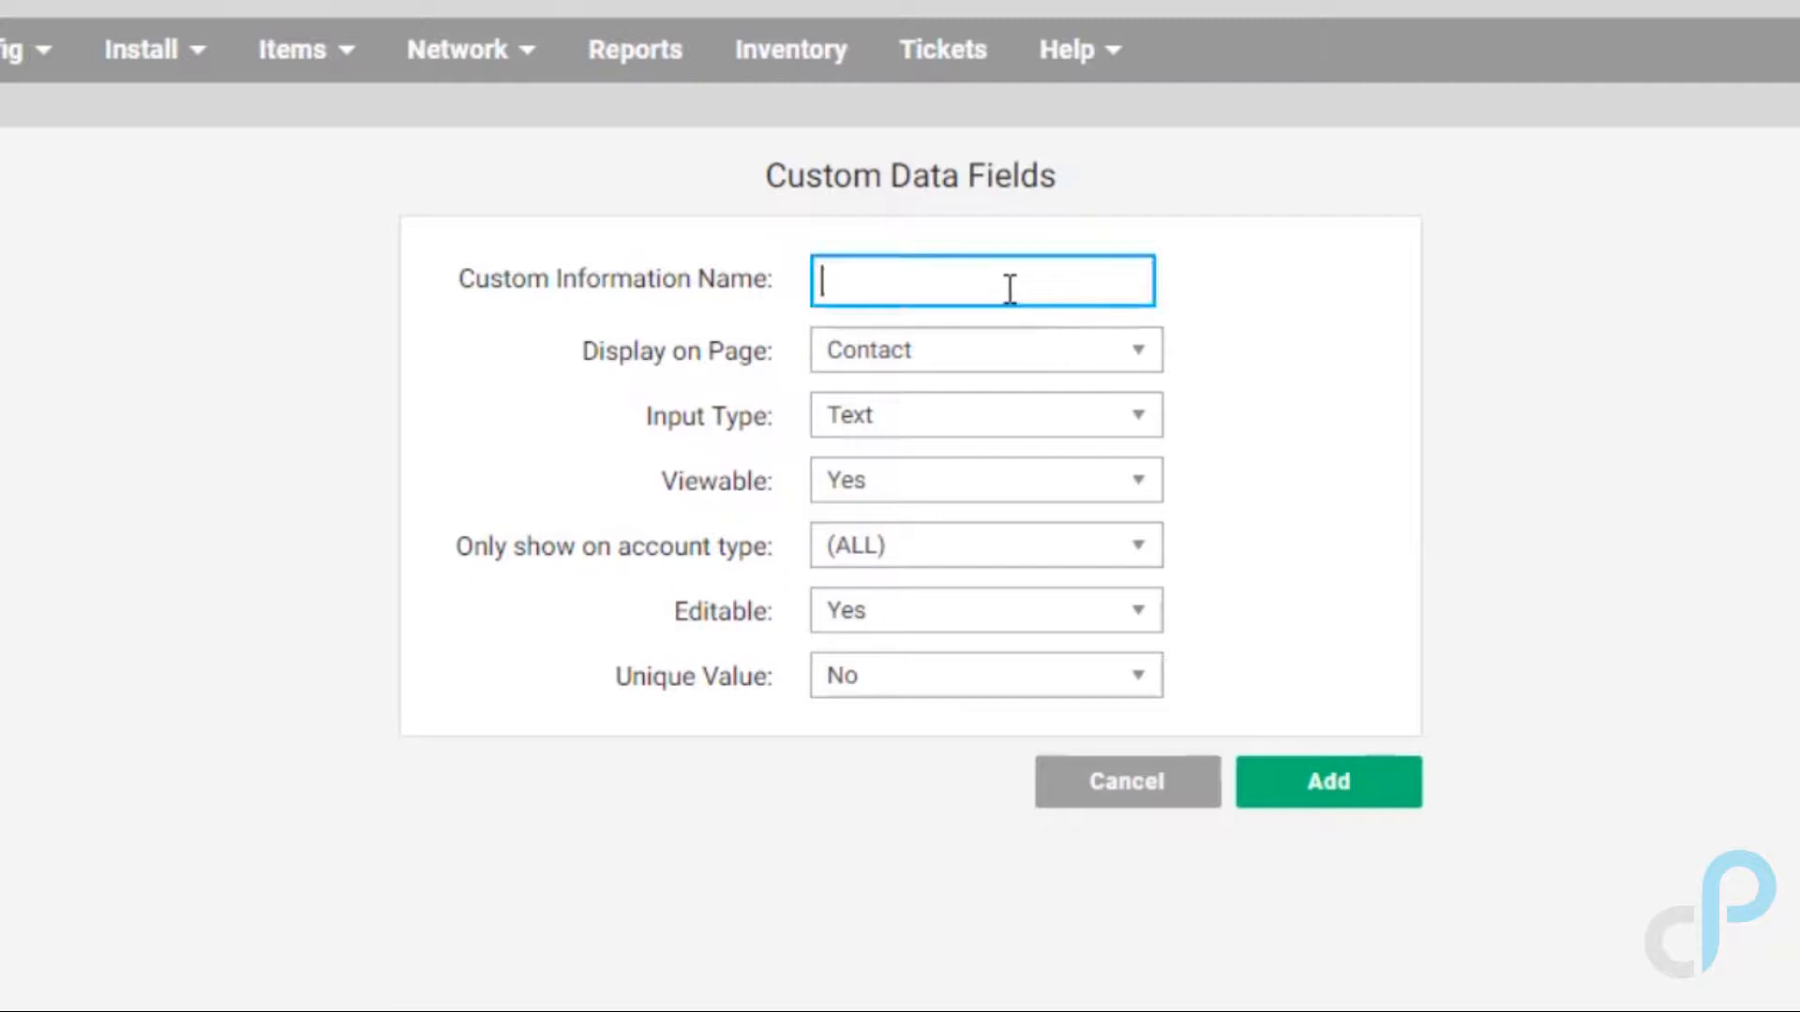
left_click(1137, 424)
left_click(1277, 452)
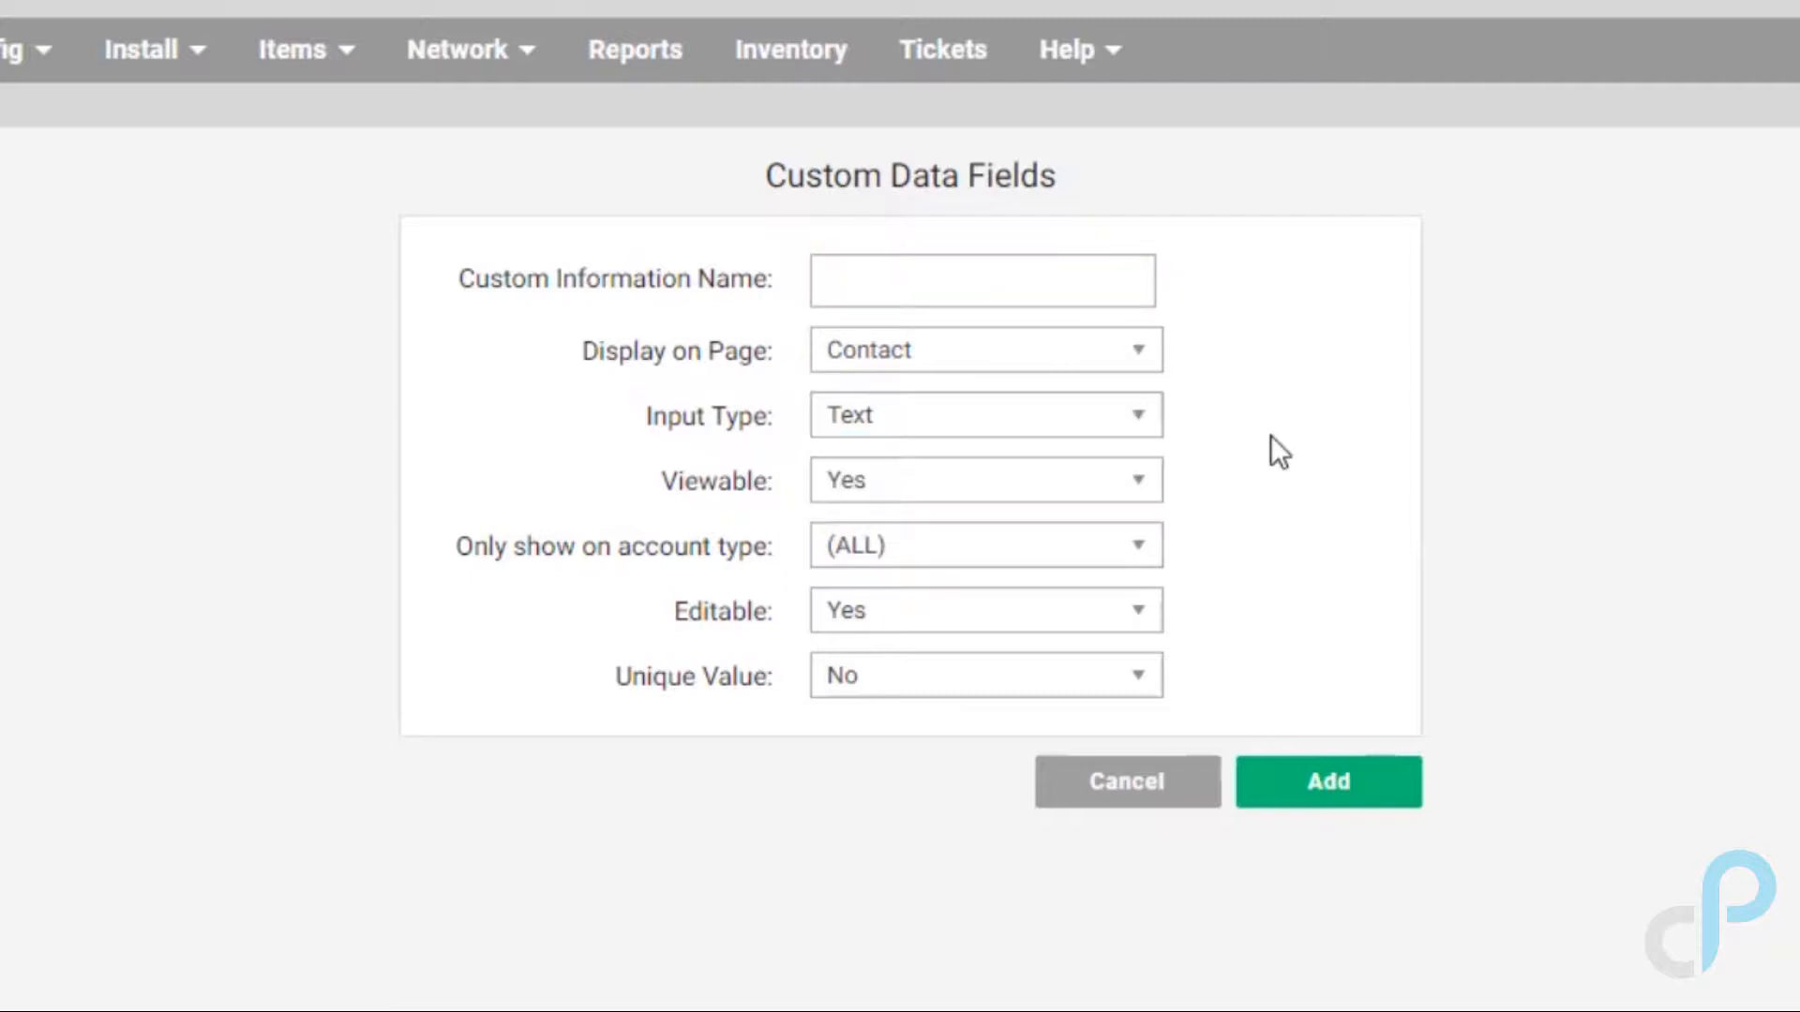
left_click(1120, 480)
left_click(1120, 480)
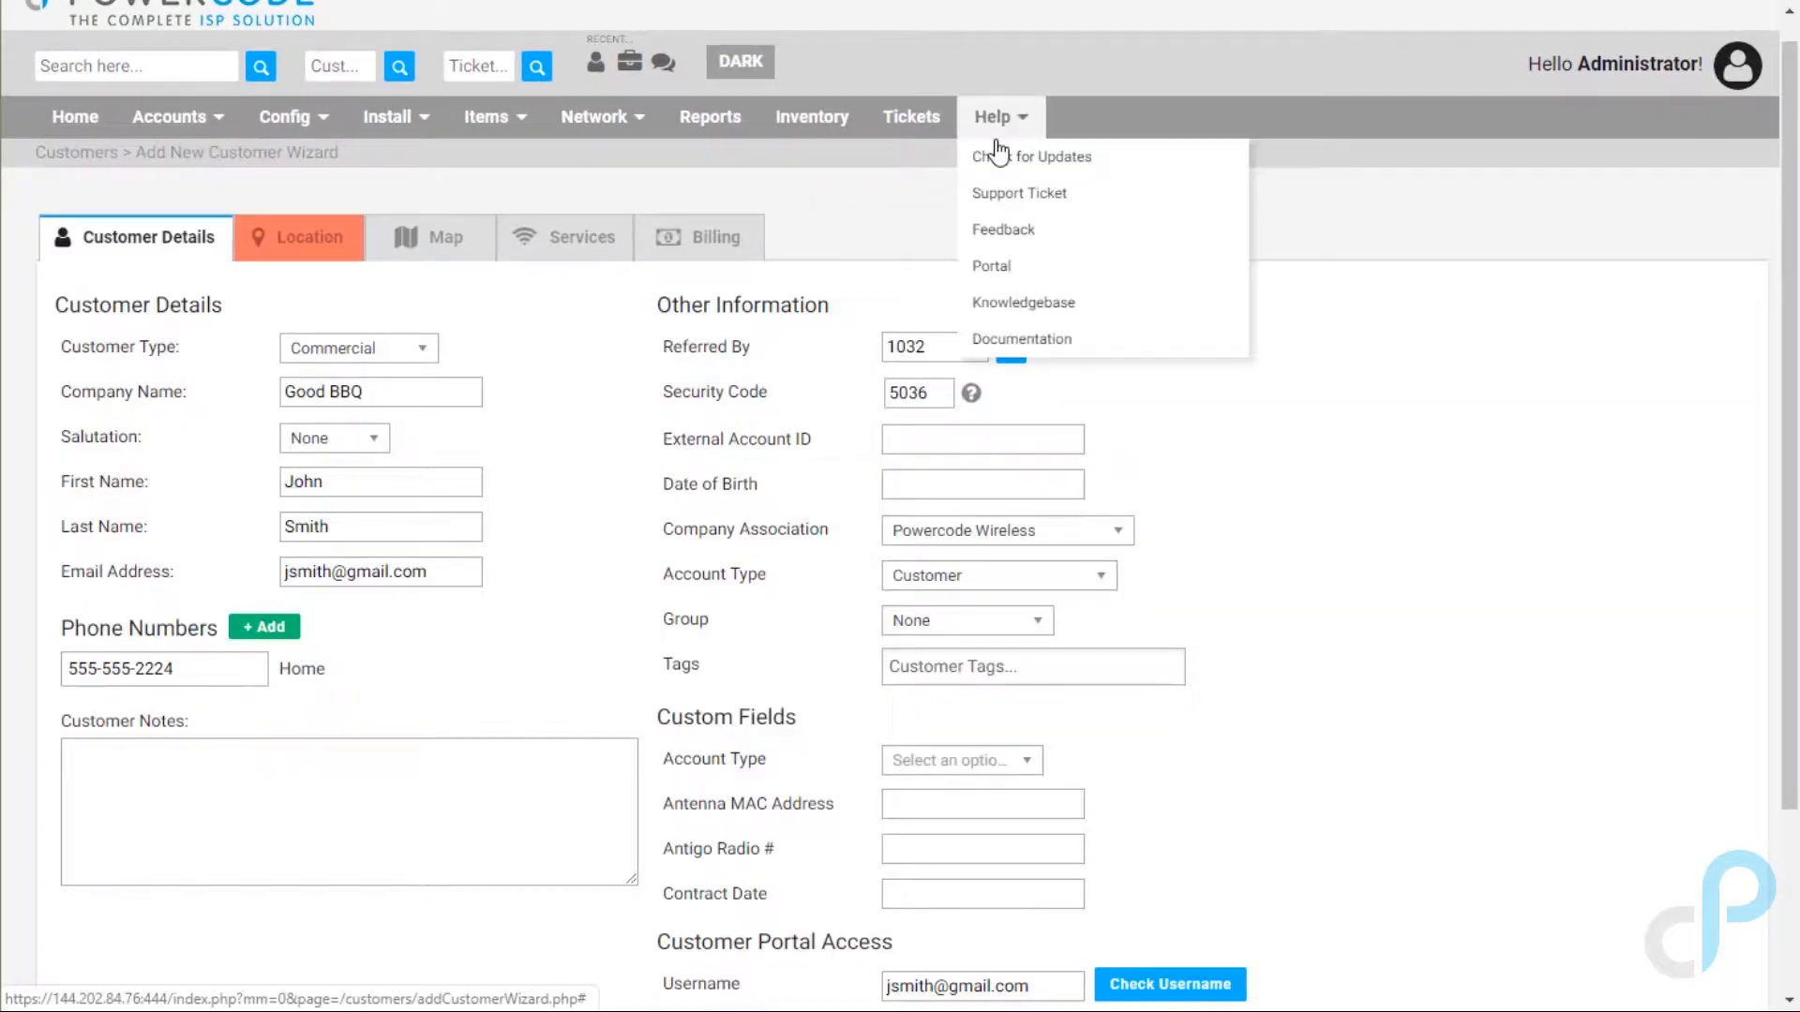
Step: Scroll down and back up the Good BBQ Customer Details tab
scroll(487, 788, "down", 3)
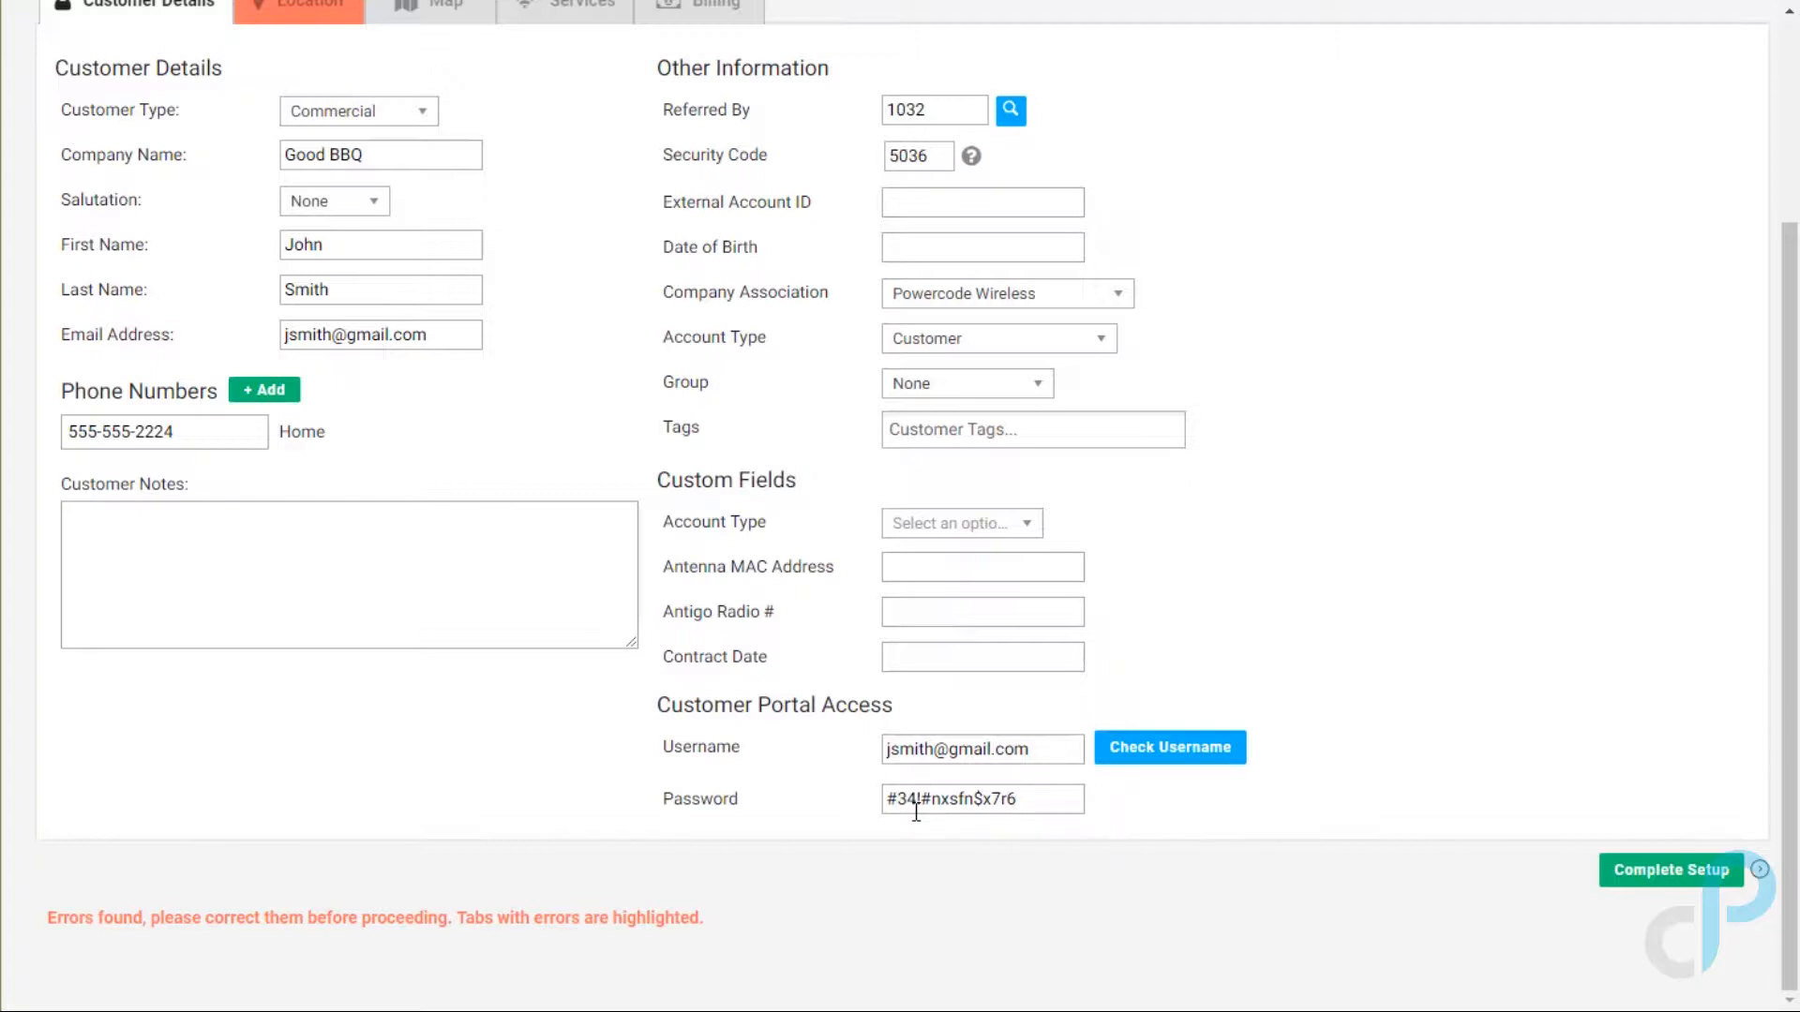
scroll(931, 658, "up", 3)
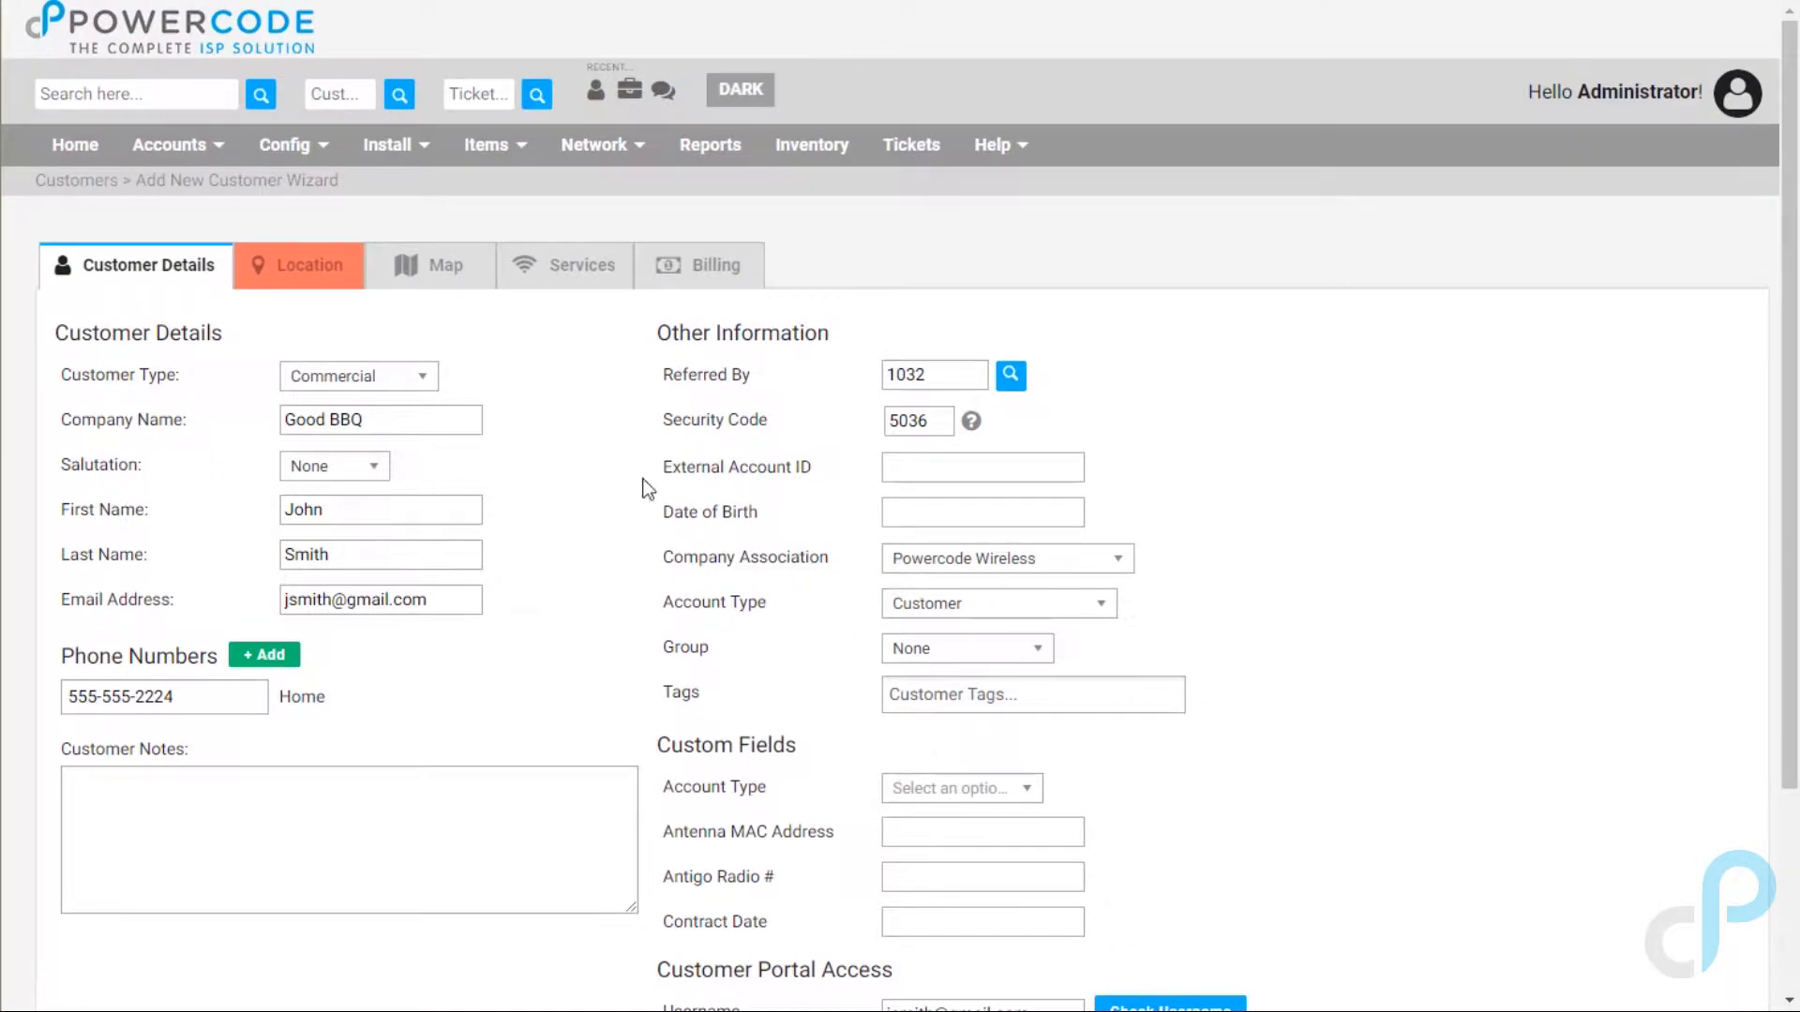
left_click(322, 272)
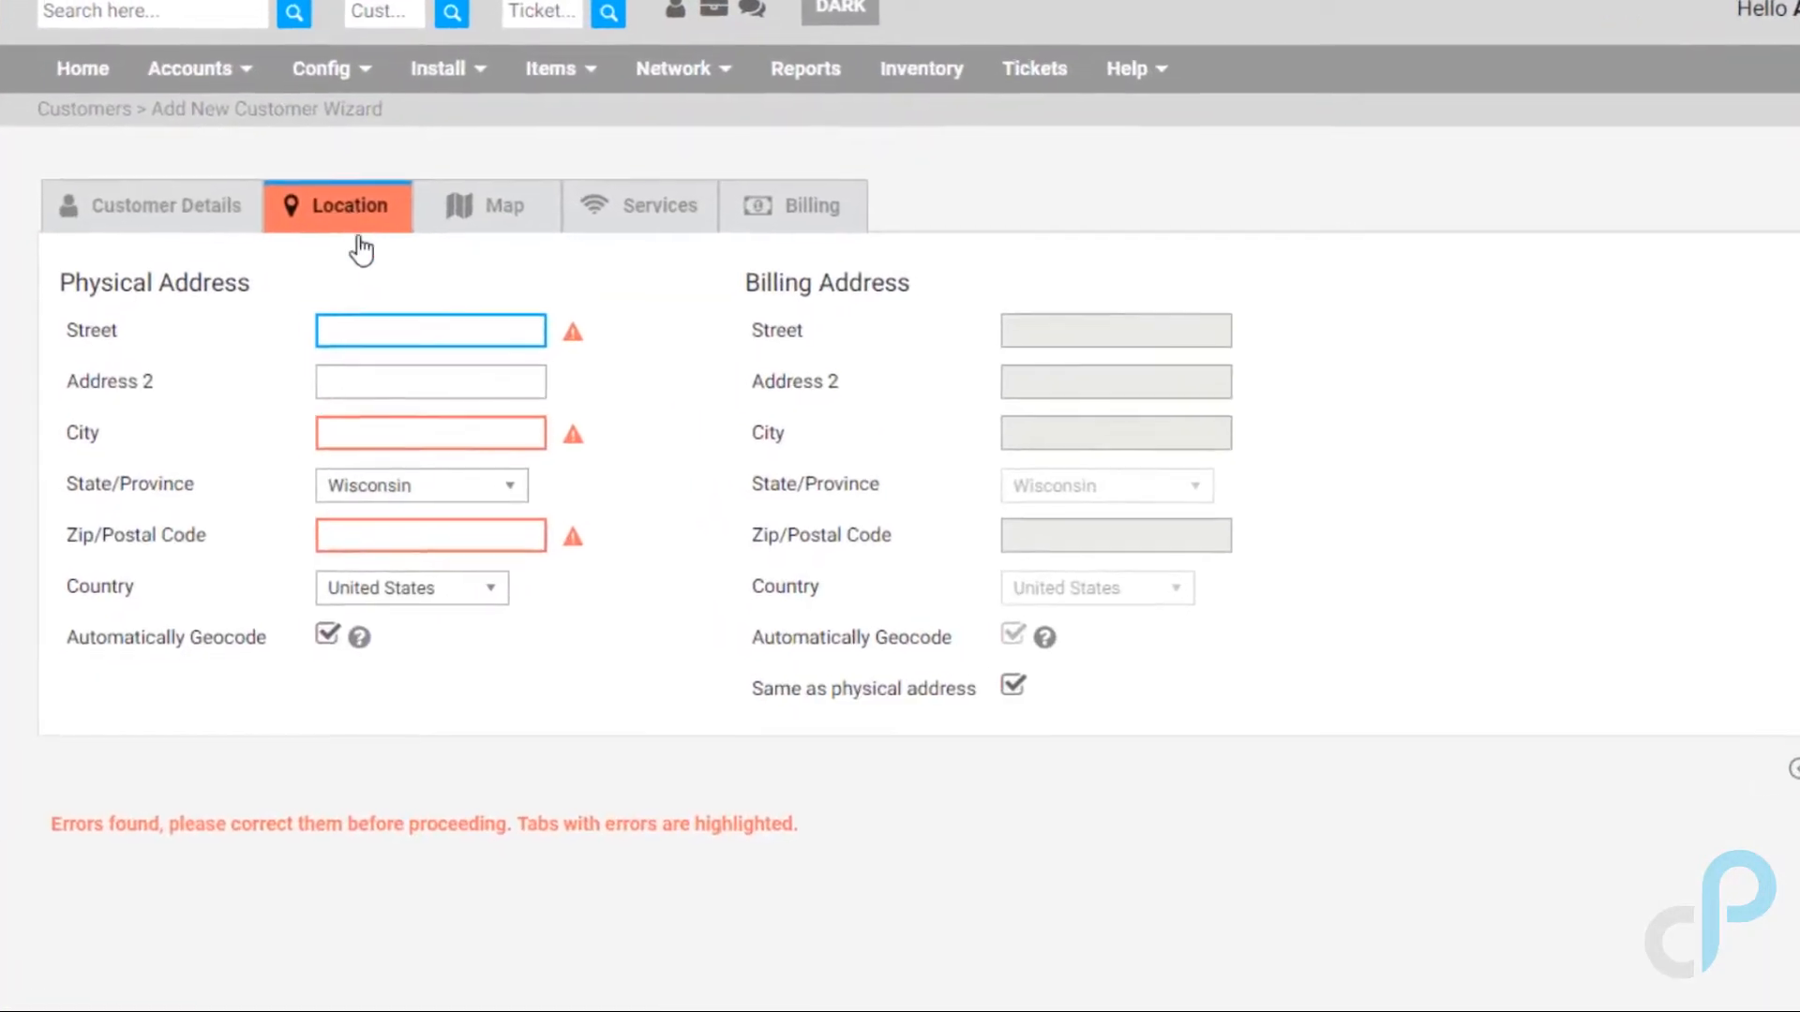
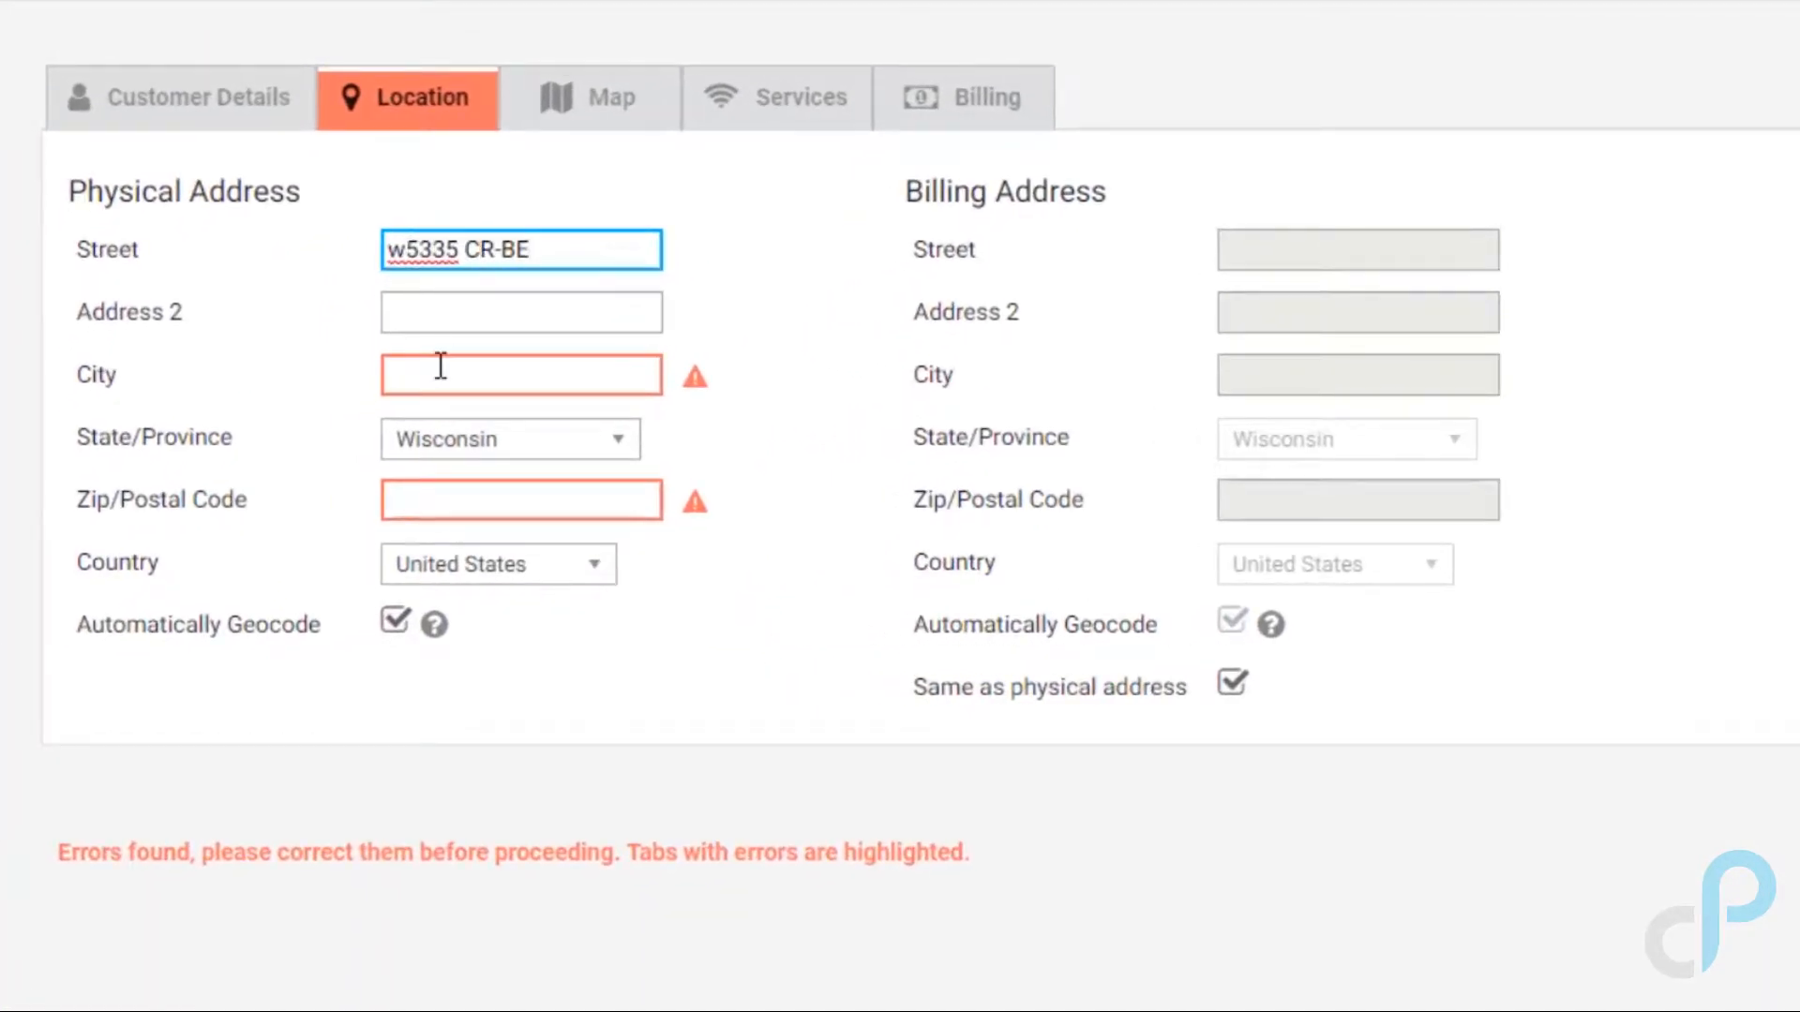
left_click(439, 373)
type("shawnee")
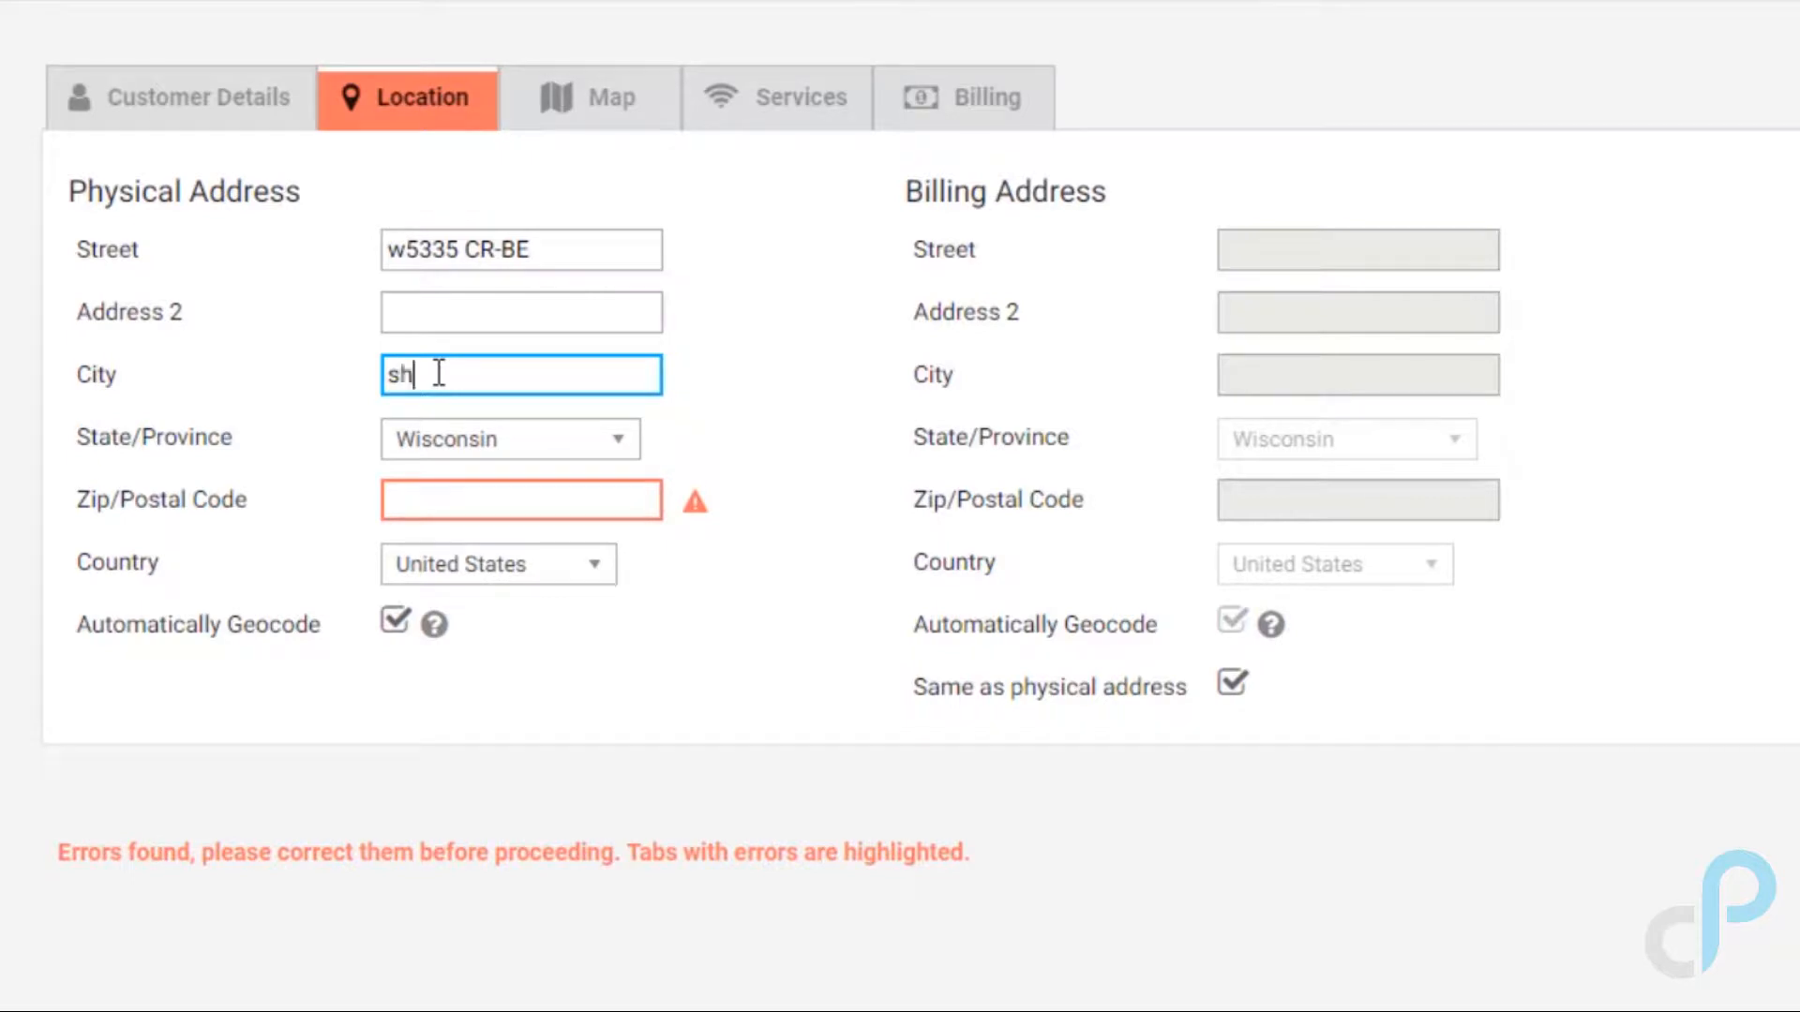
key("Tab")
key("Tab")
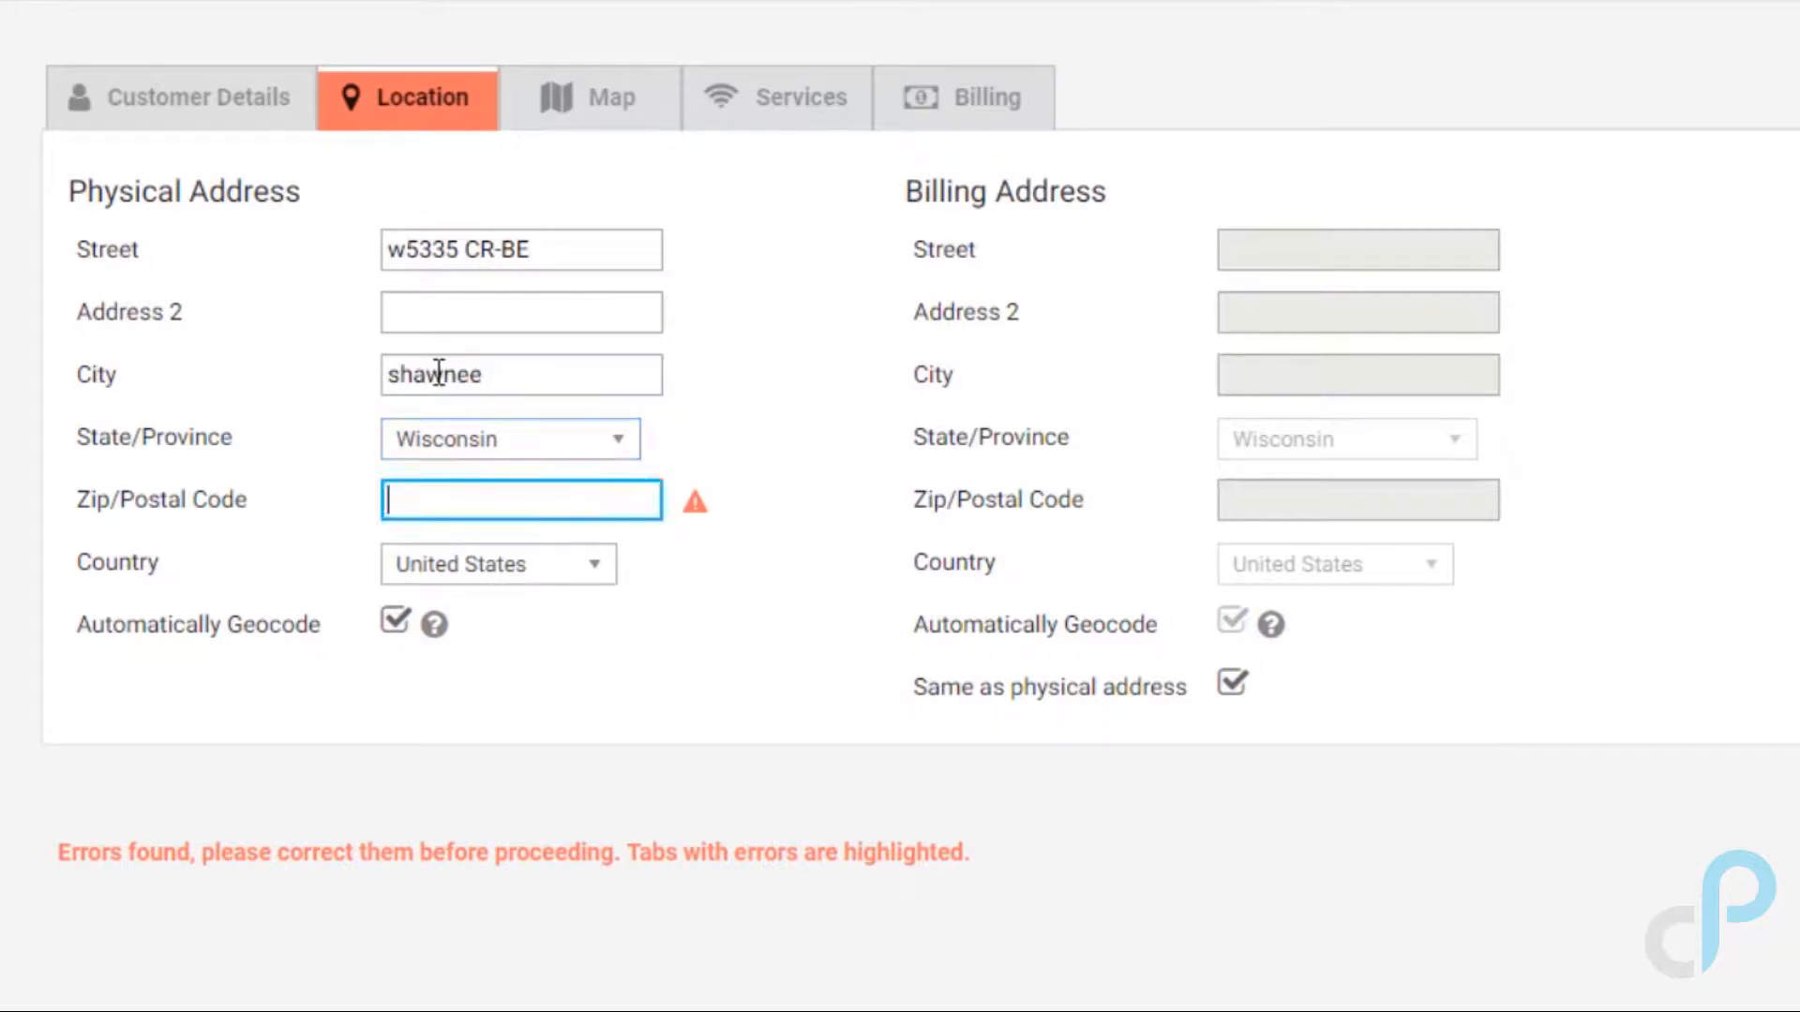
type("541")
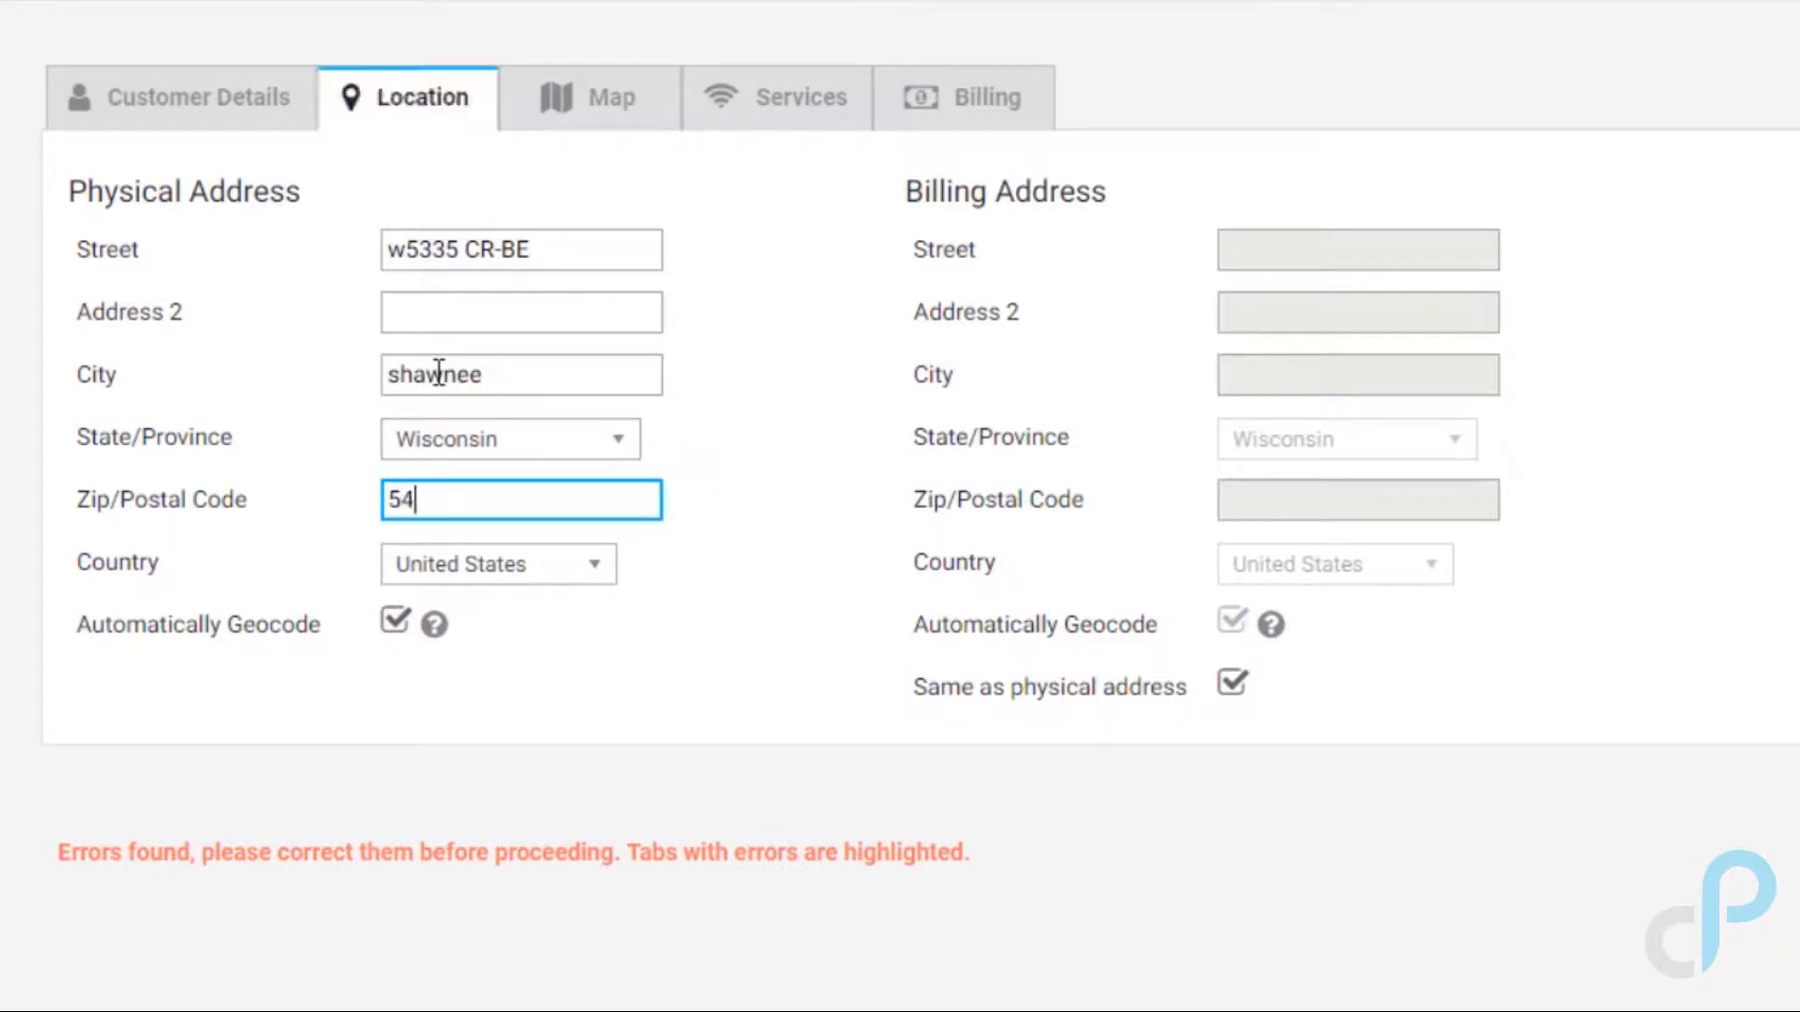
type("66")
key("Tab")
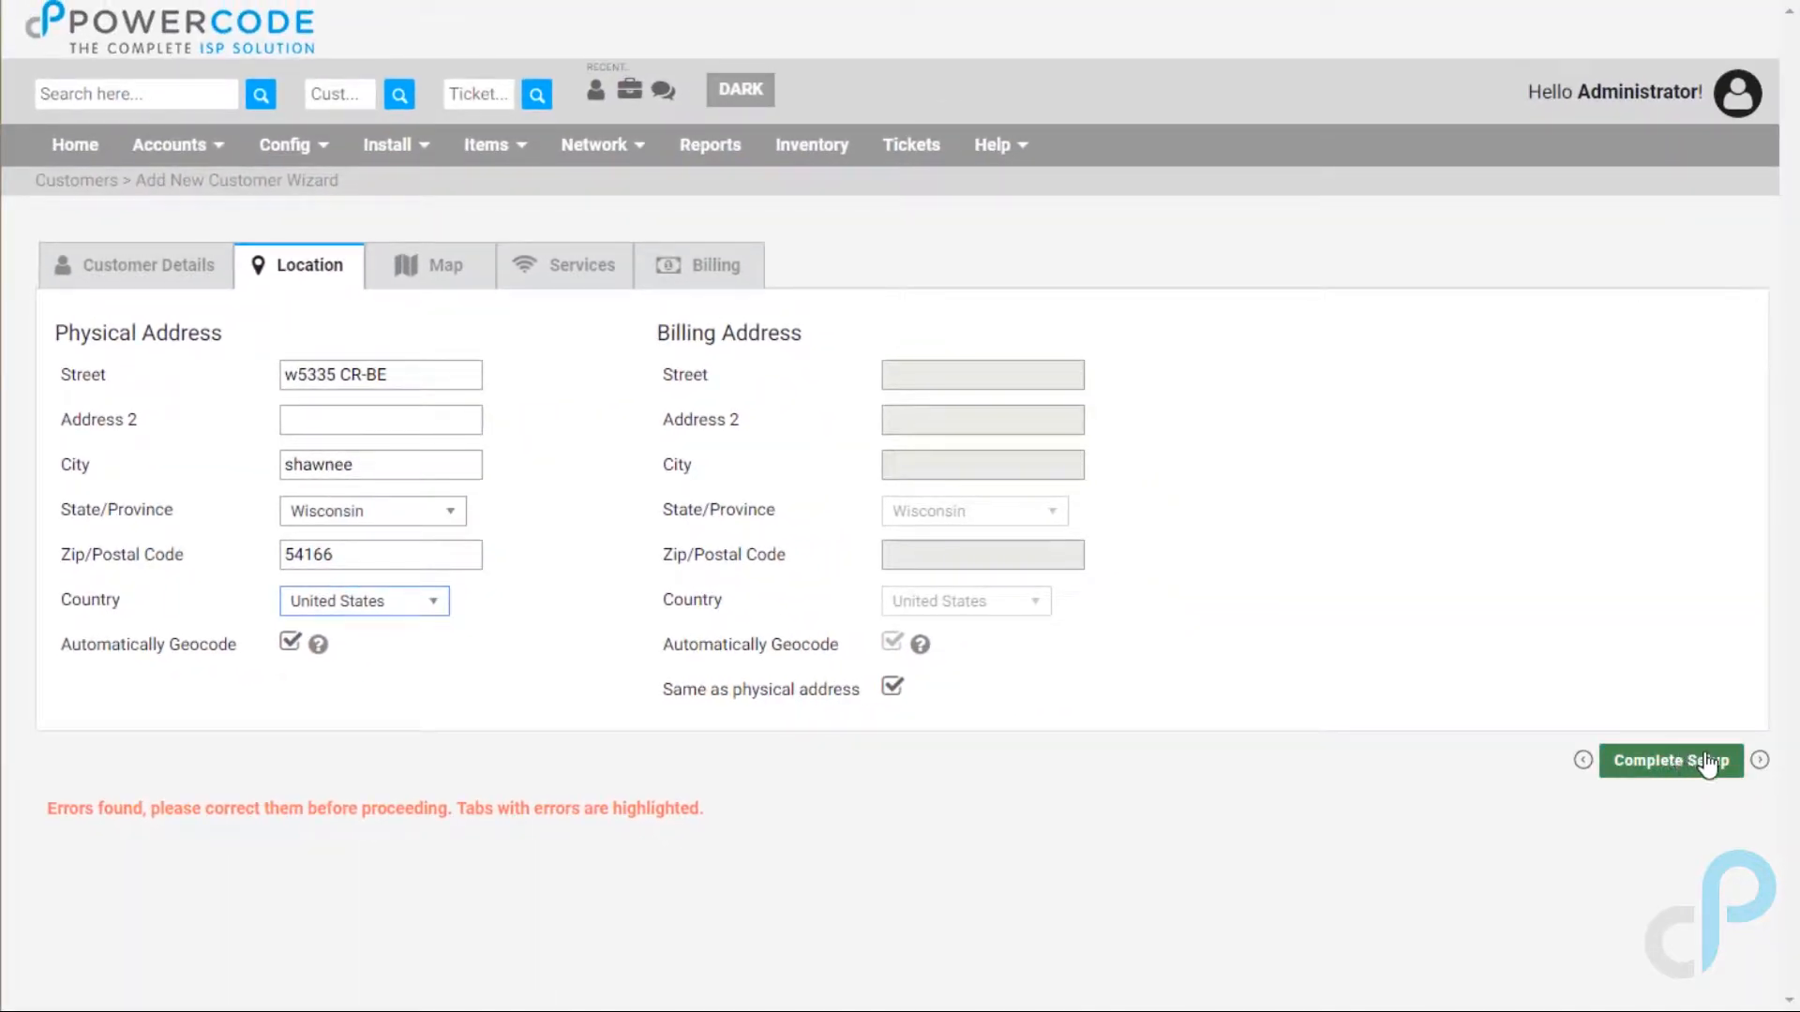
left_click(1759, 761)
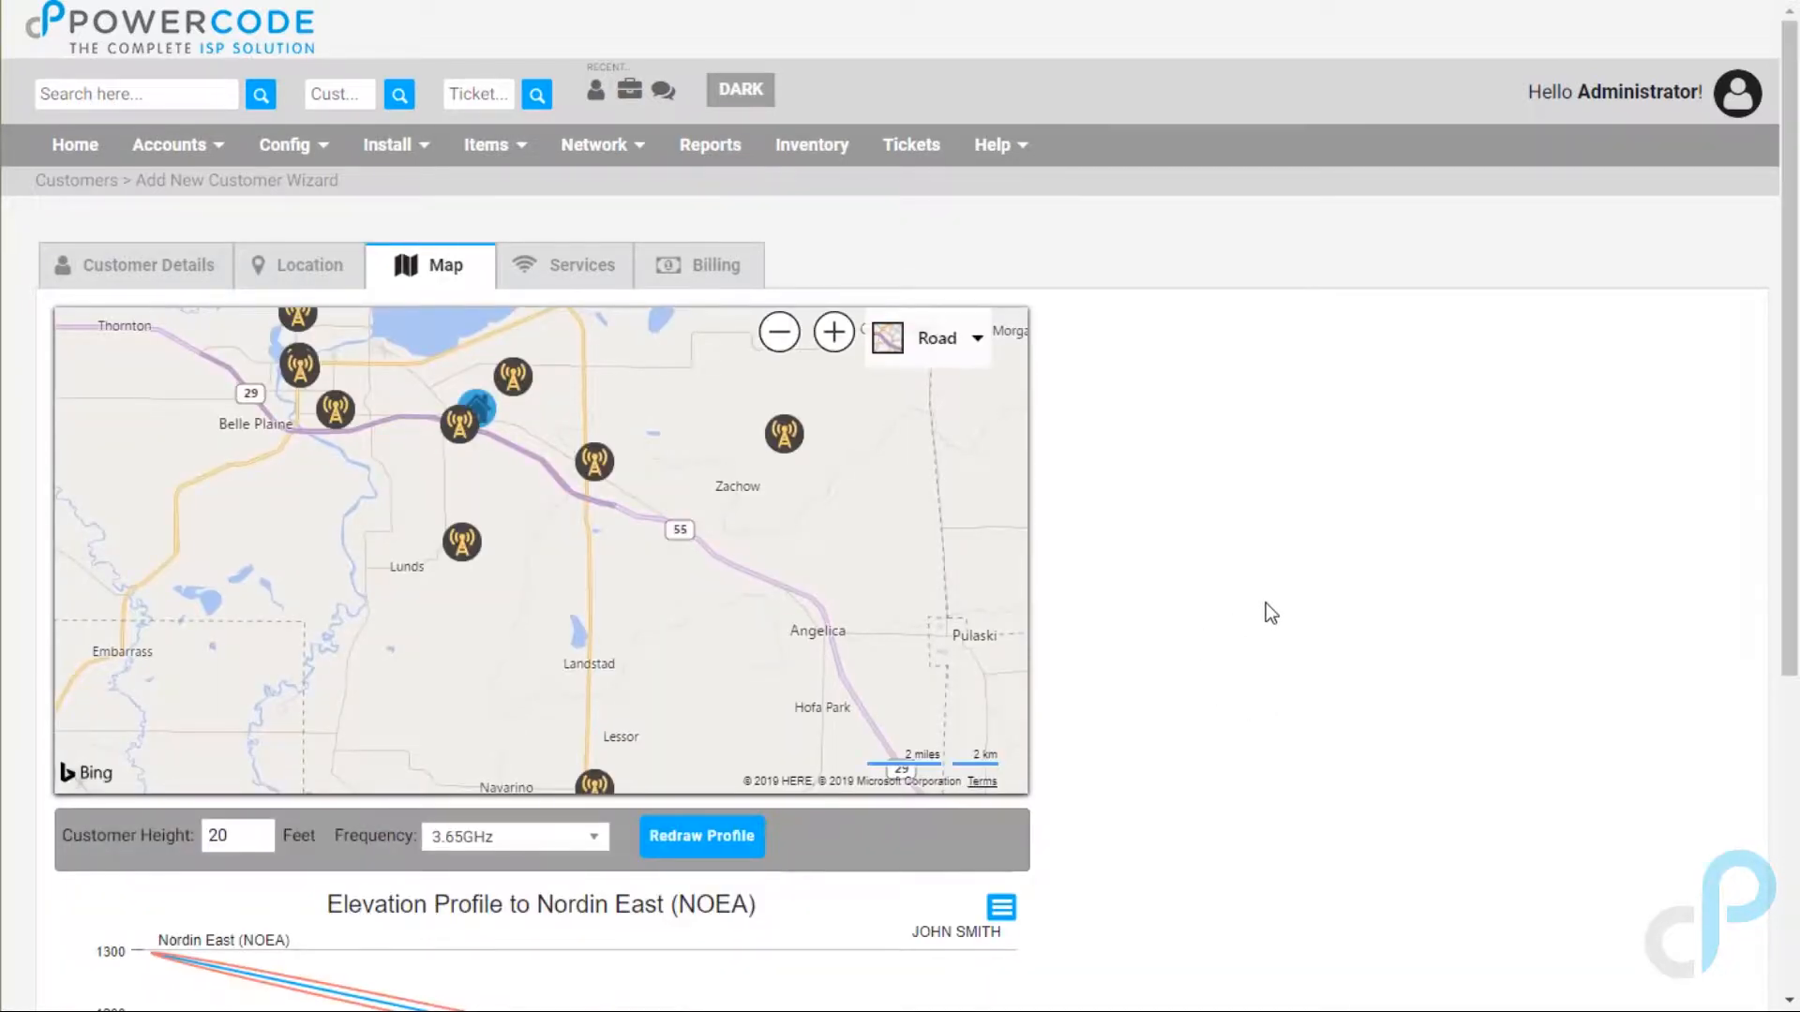
Step: Zoom and pan the map north, then link the house to Shawano Toni Tower (SHTO)
left_click_drag(1783, 363, 1784, 511)
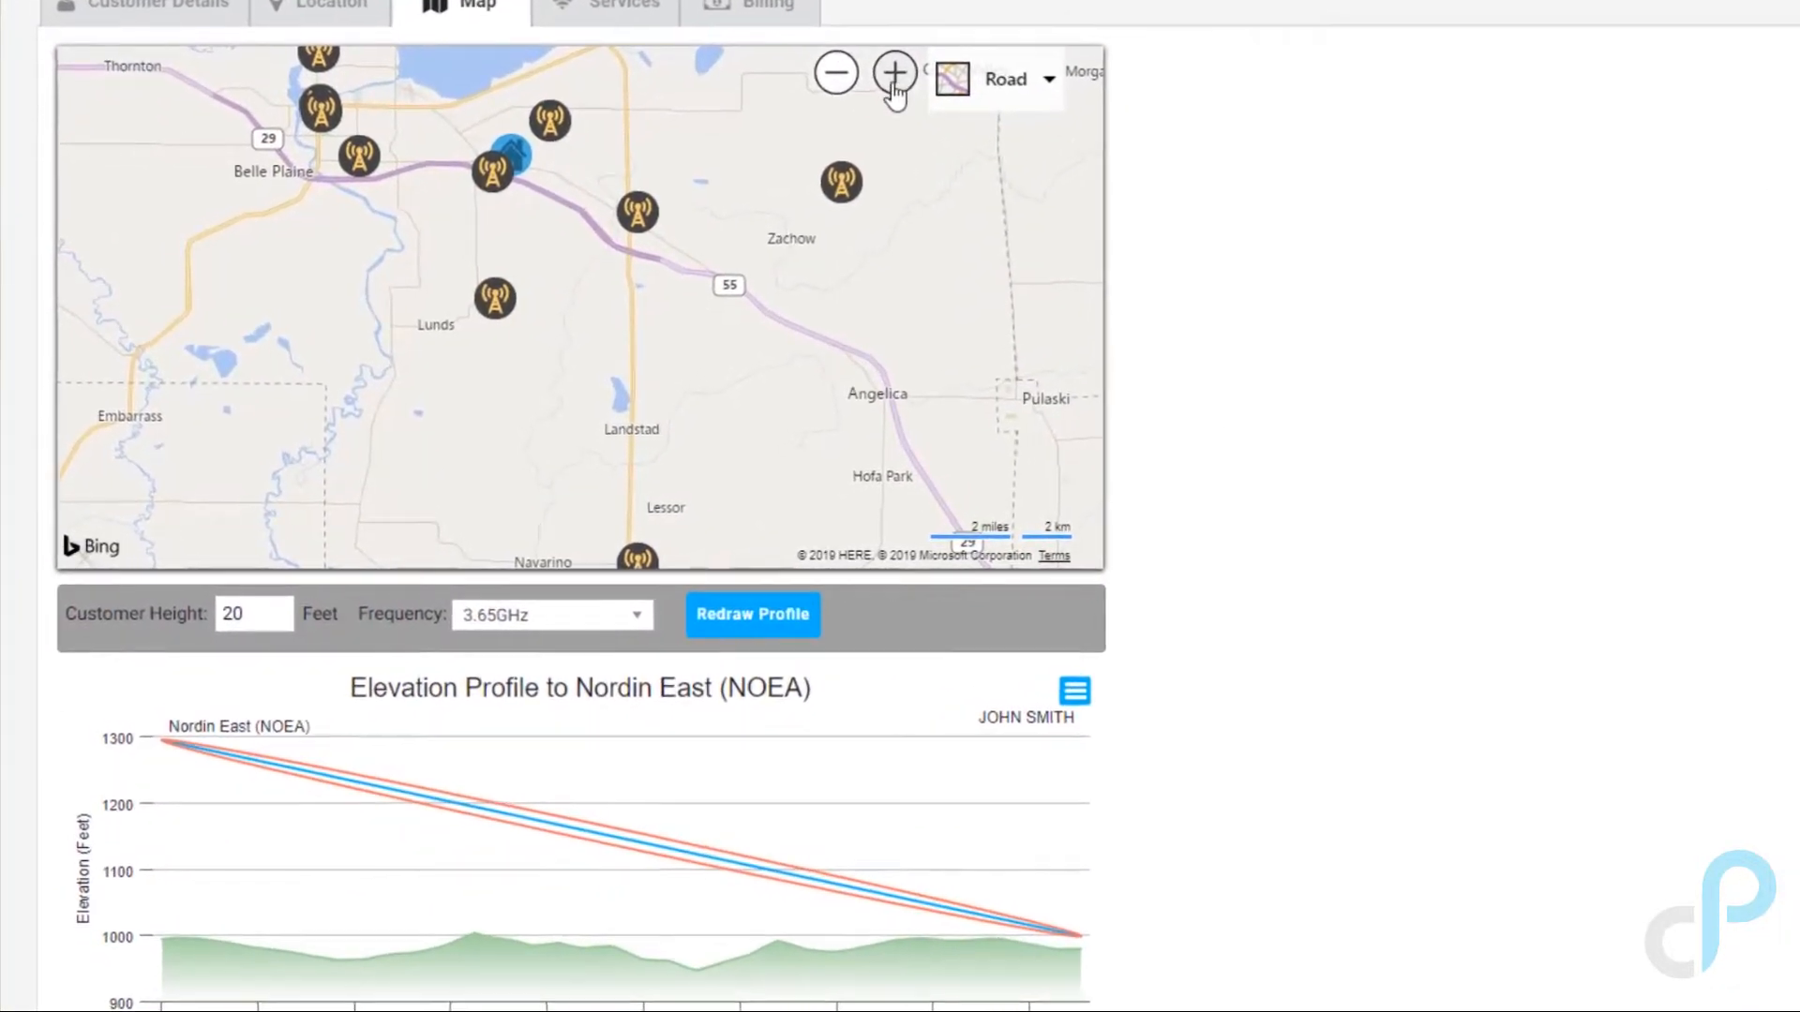
left_click(856, 93)
mouse_move(639, 154)
left_mouse_down()
mouse_move(699, 415)
mouse_move(677, 460)
left_mouse_up()
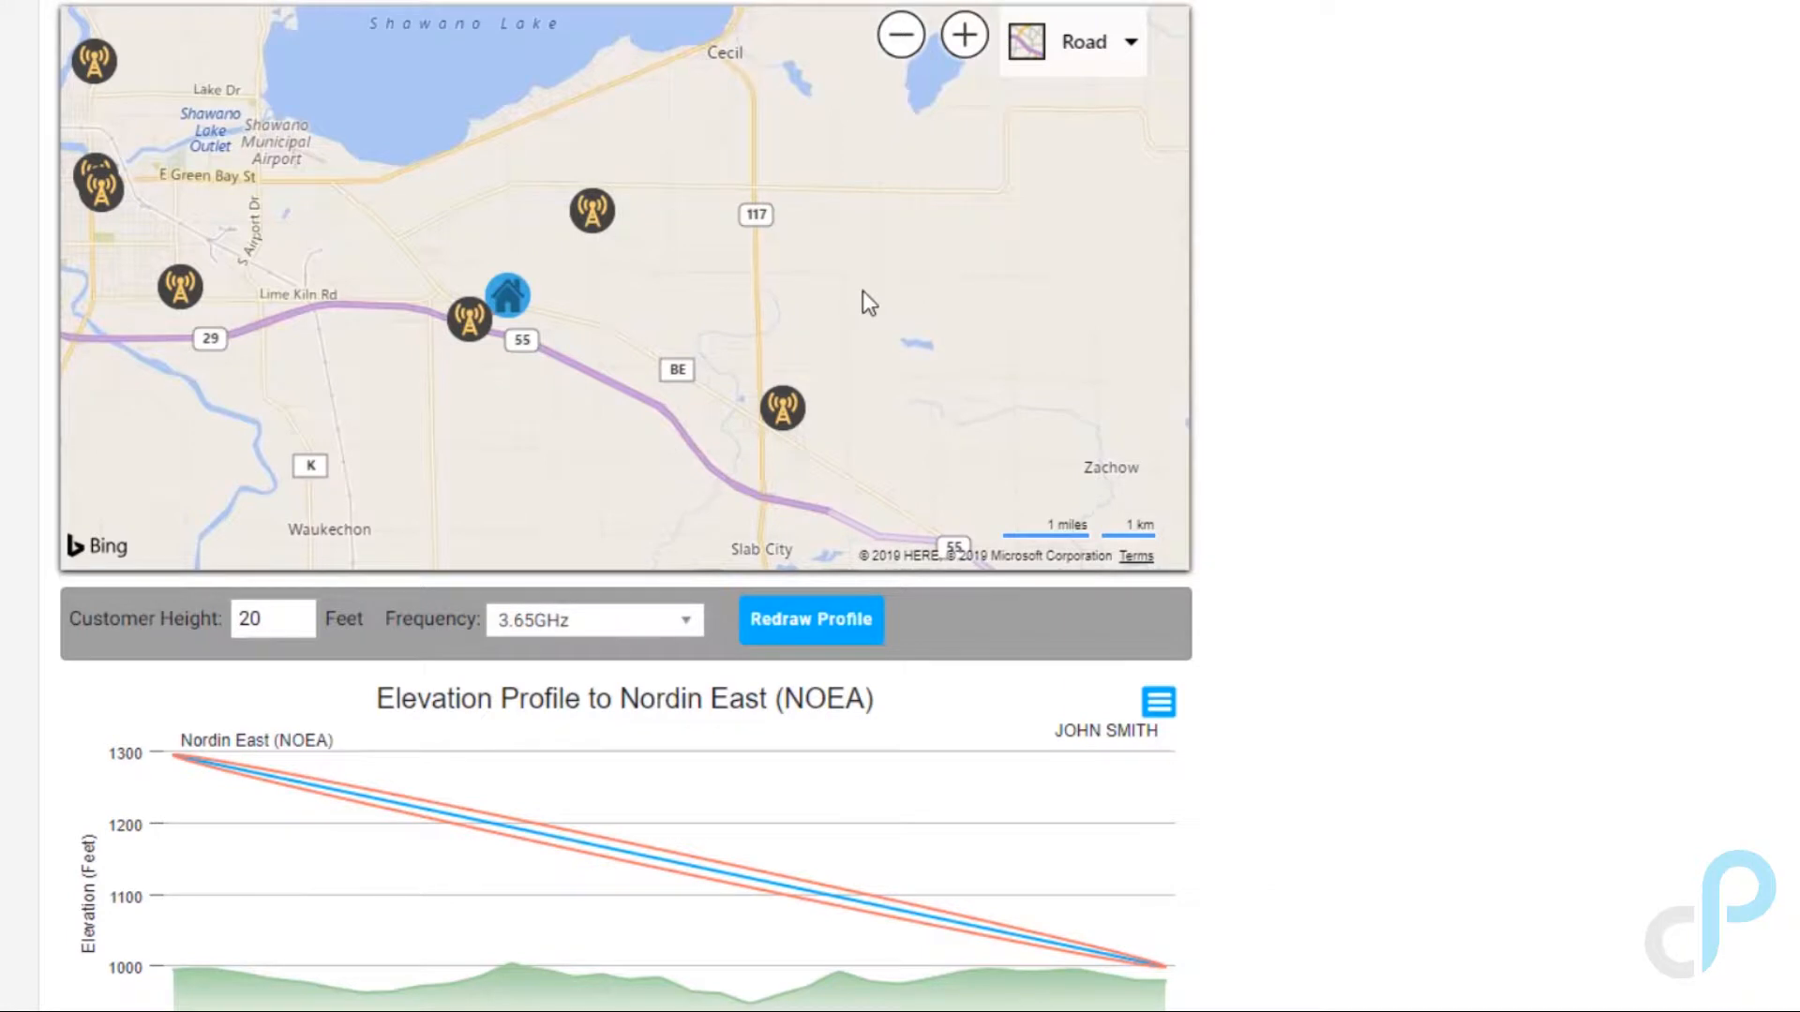
left_click(596, 222)
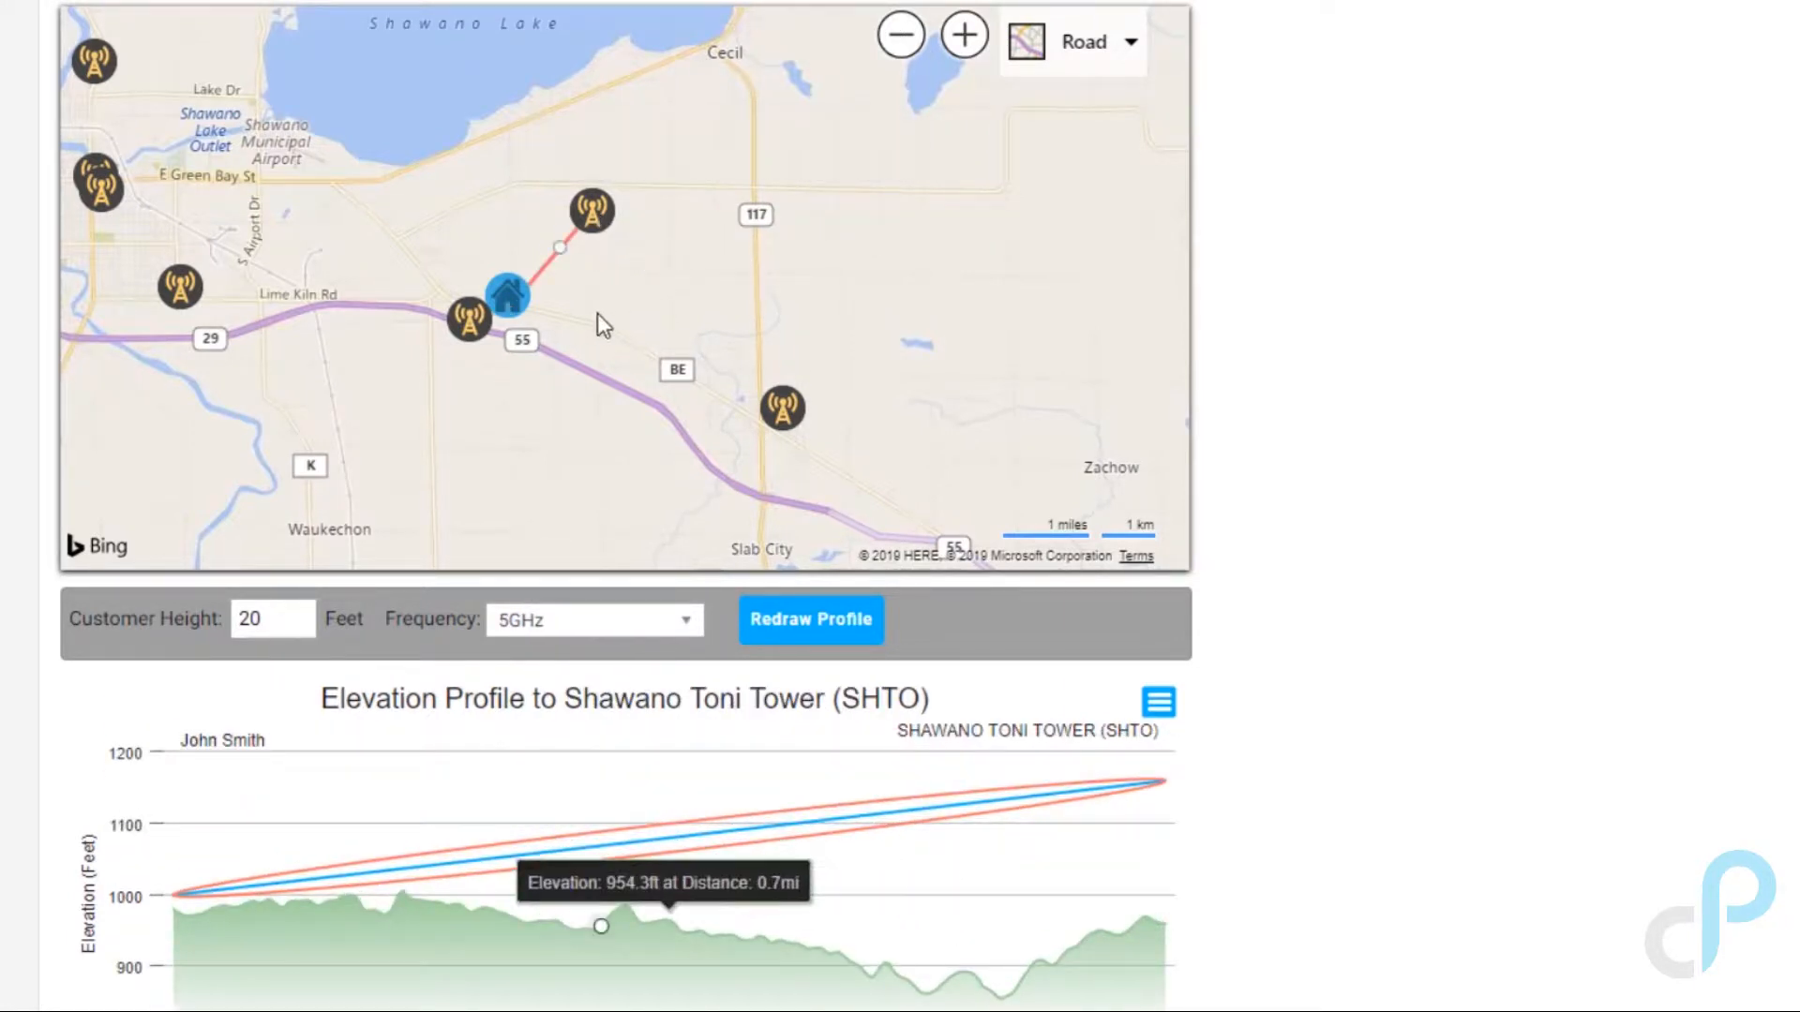
left_click(1059, 62)
Step: Switch to aerial imagery and move the house marker onto the farmhouse
left_click(928, 267)
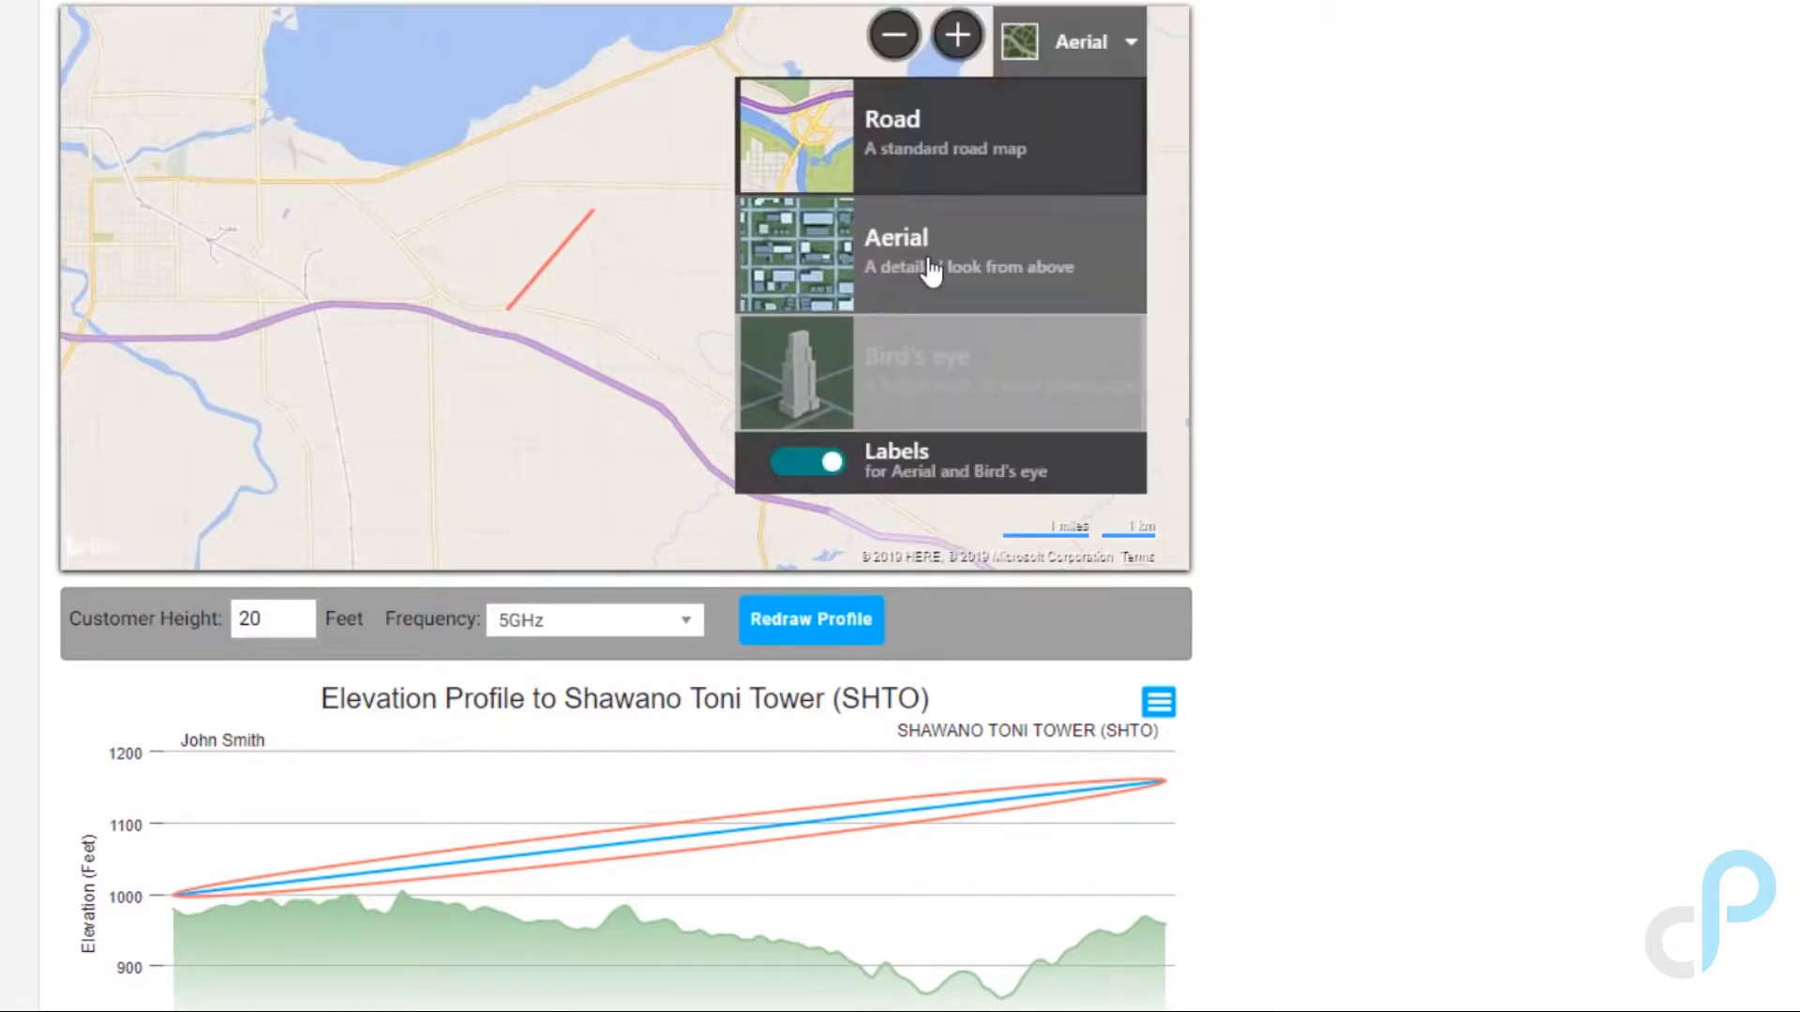
scroll(522, 260, "up", 2)
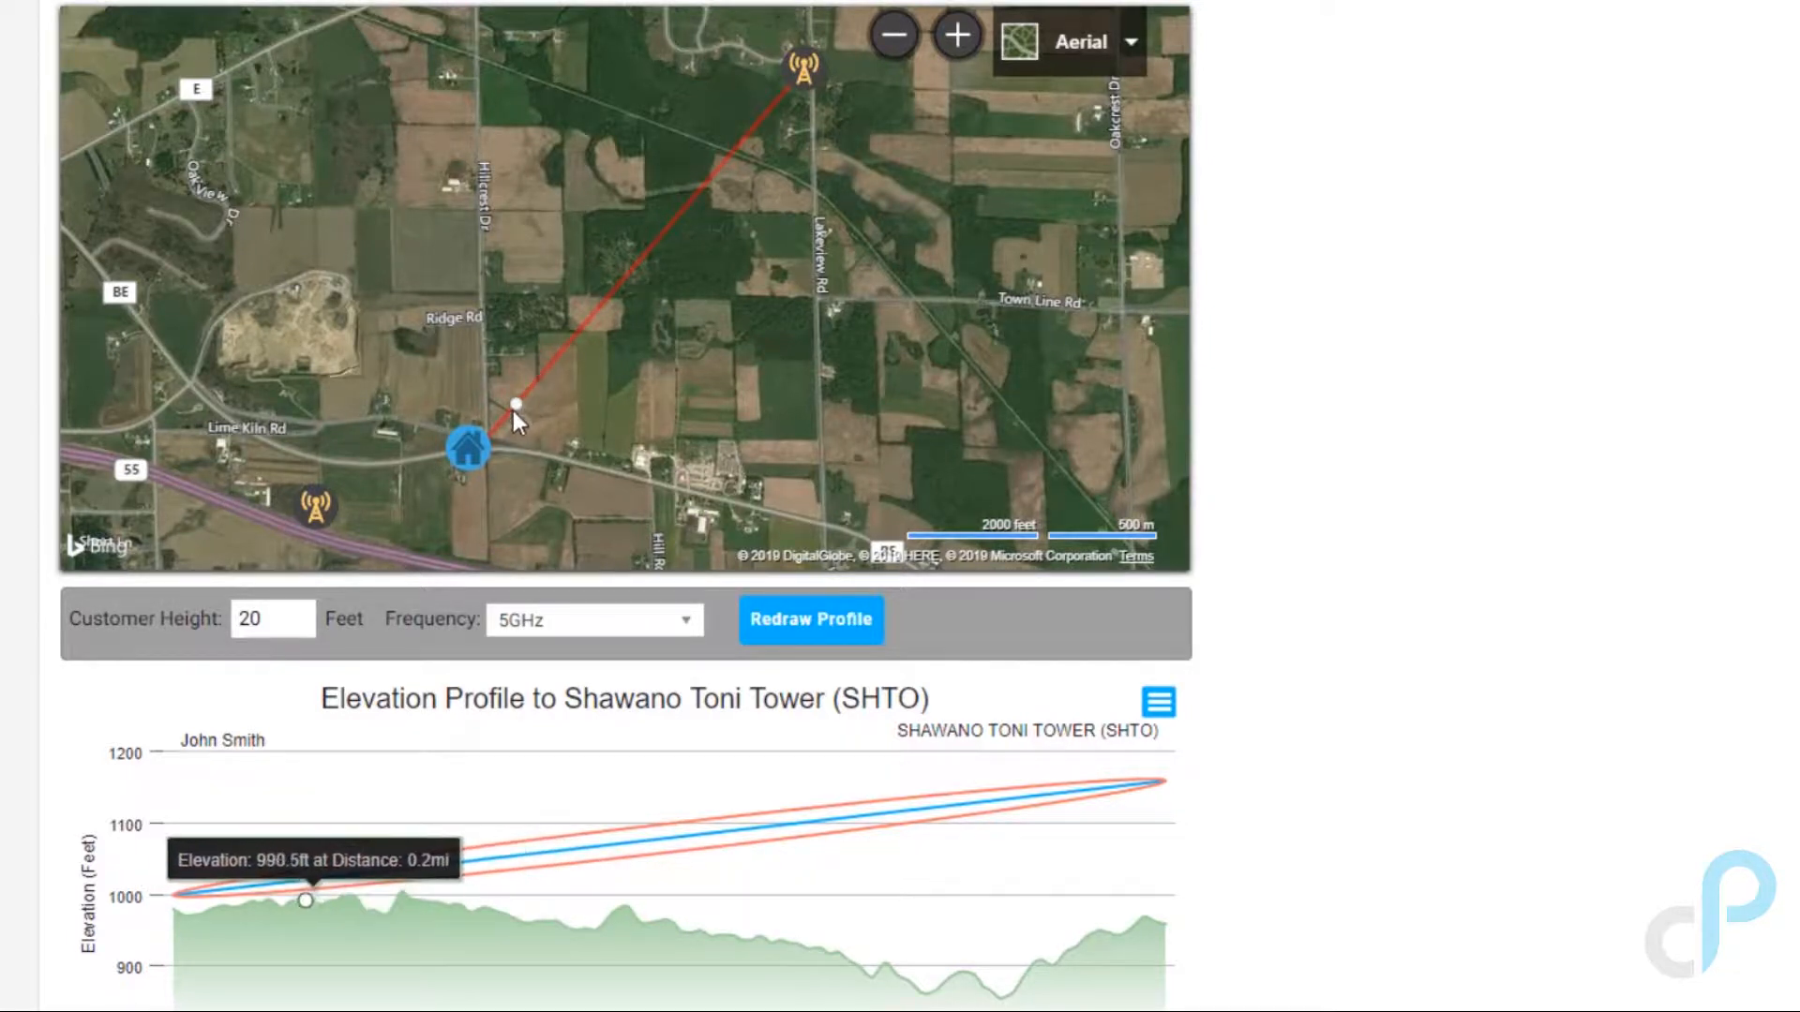
scroll(513, 407, "up", 2)
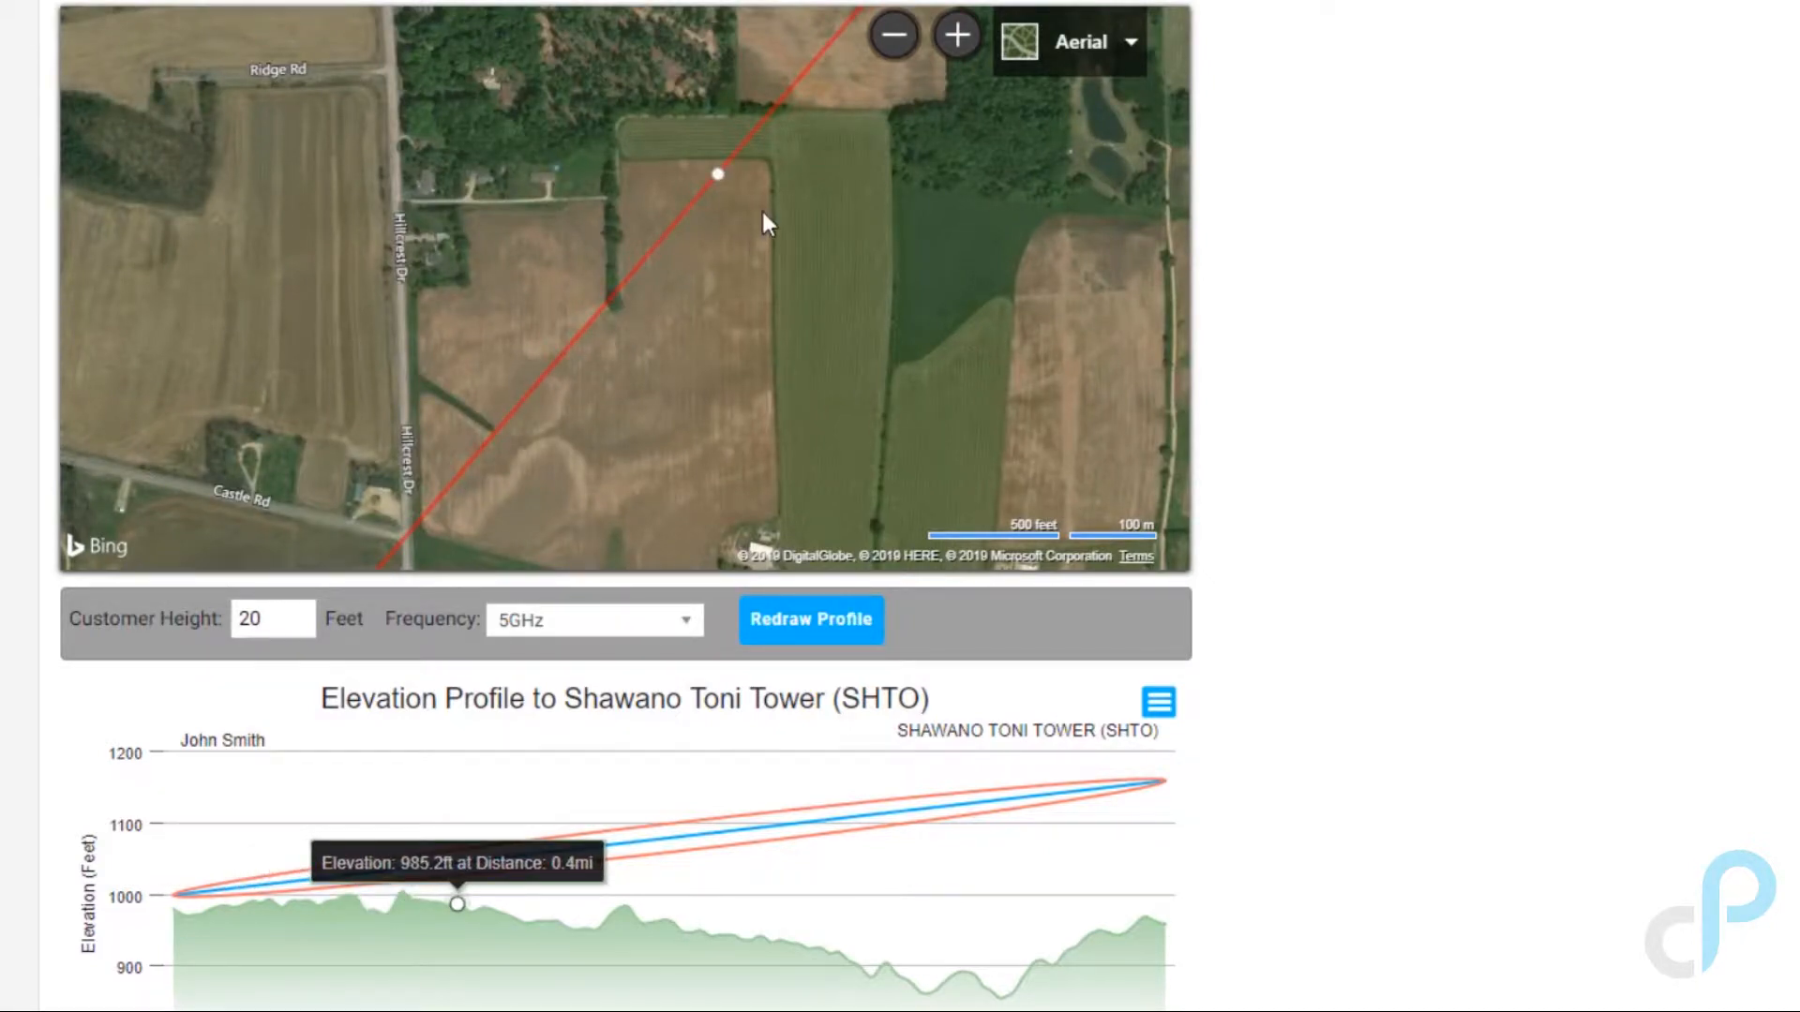
scroll(761, 208, "down", 1)
scroll(761, 208, "down", 2)
scroll(762, 211, "up", 2)
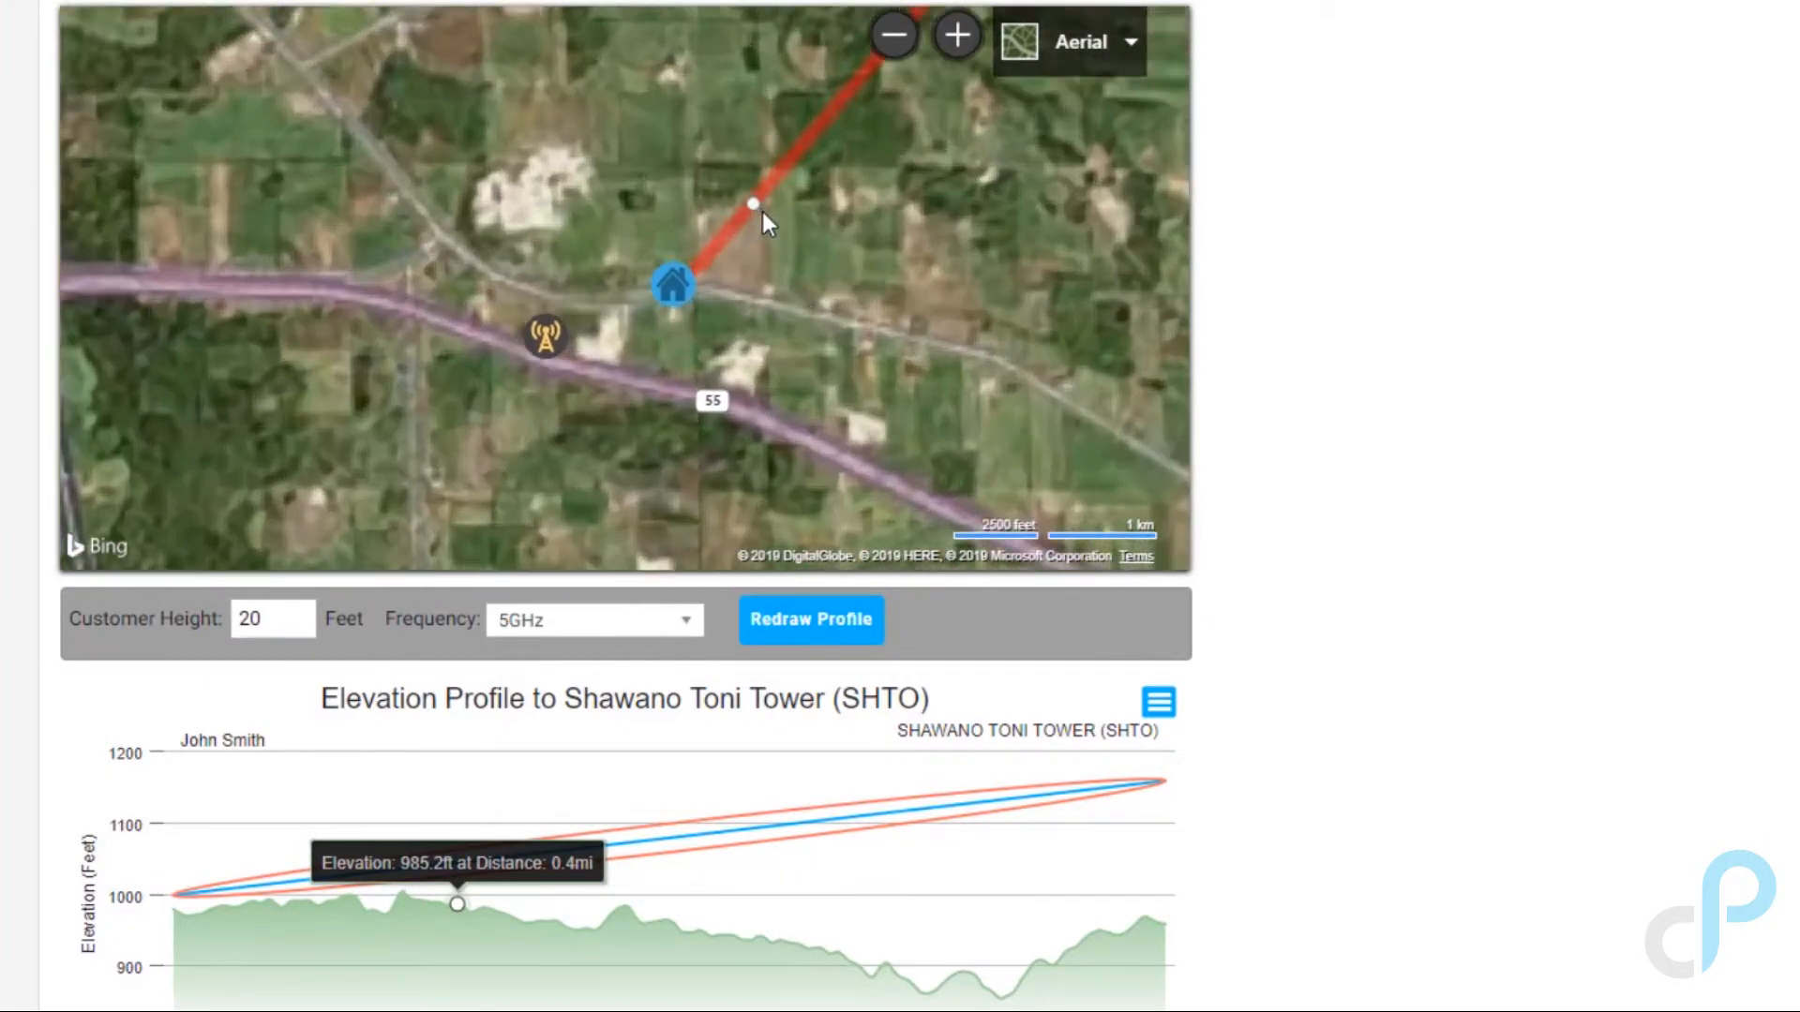
left_click_drag(566, 459, 881, 98)
scroll(681, 274, "down", 2)
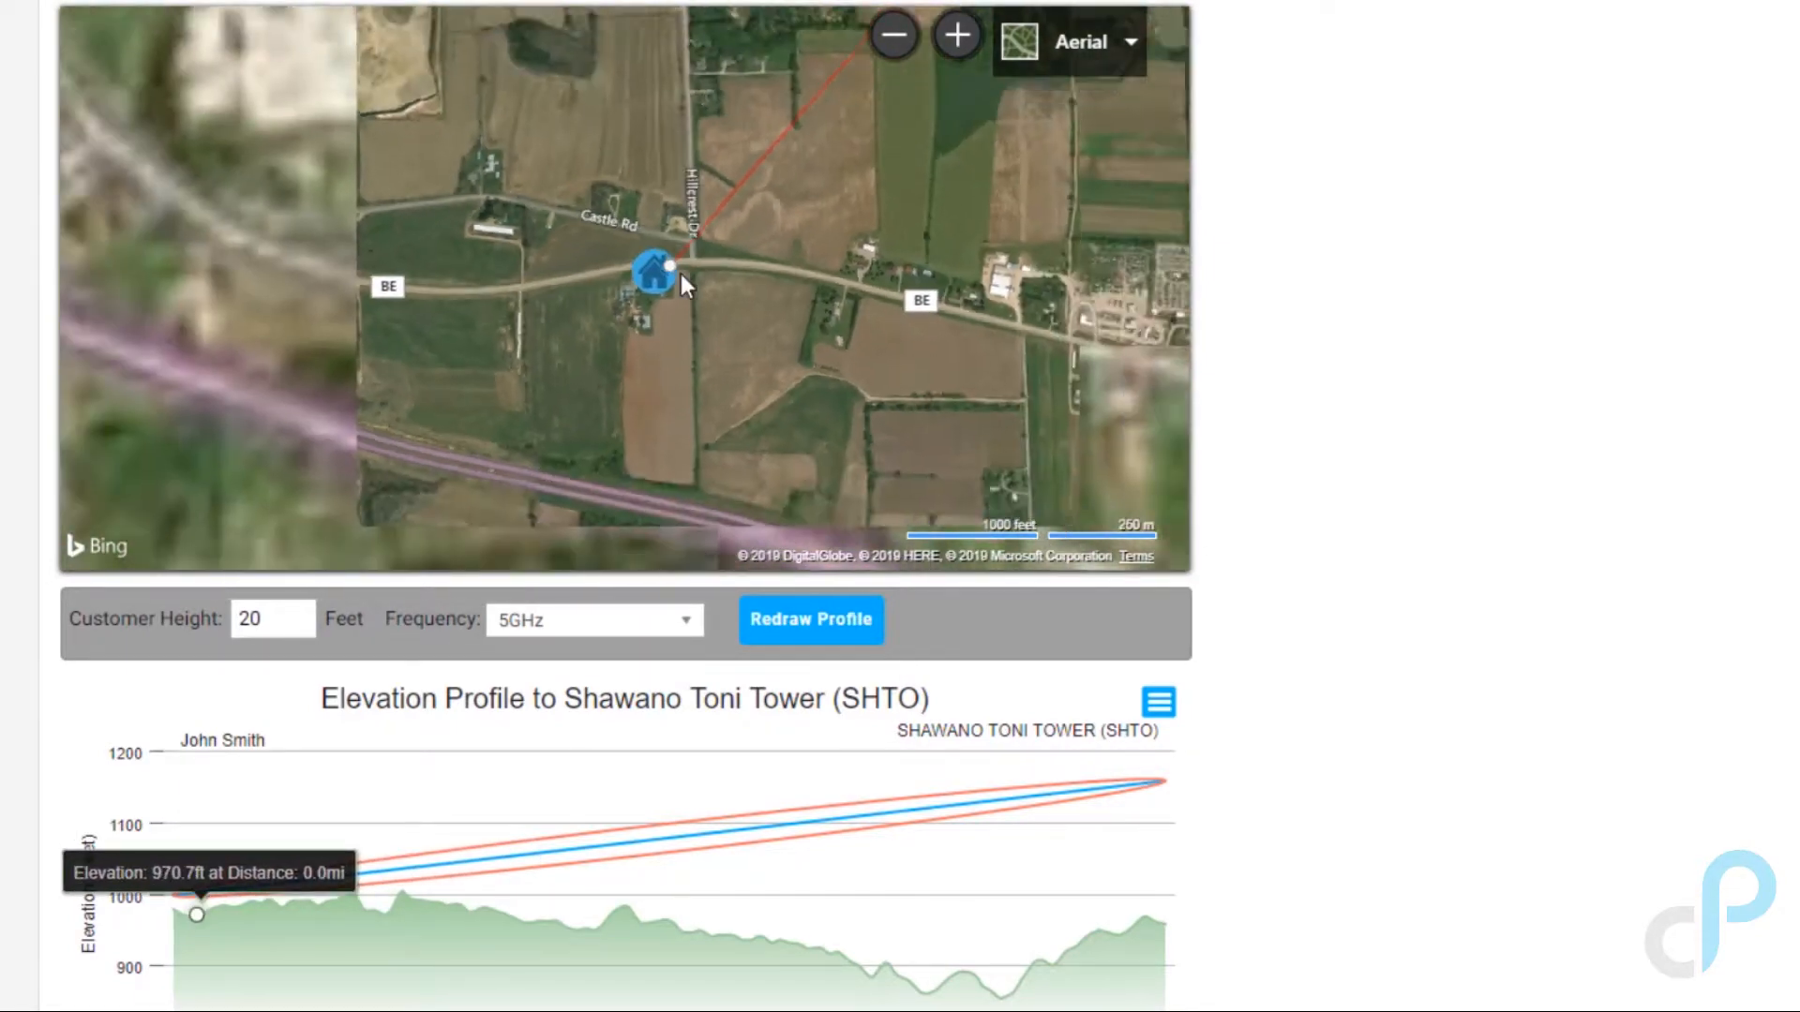
scroll(681, 274, "up", 3)
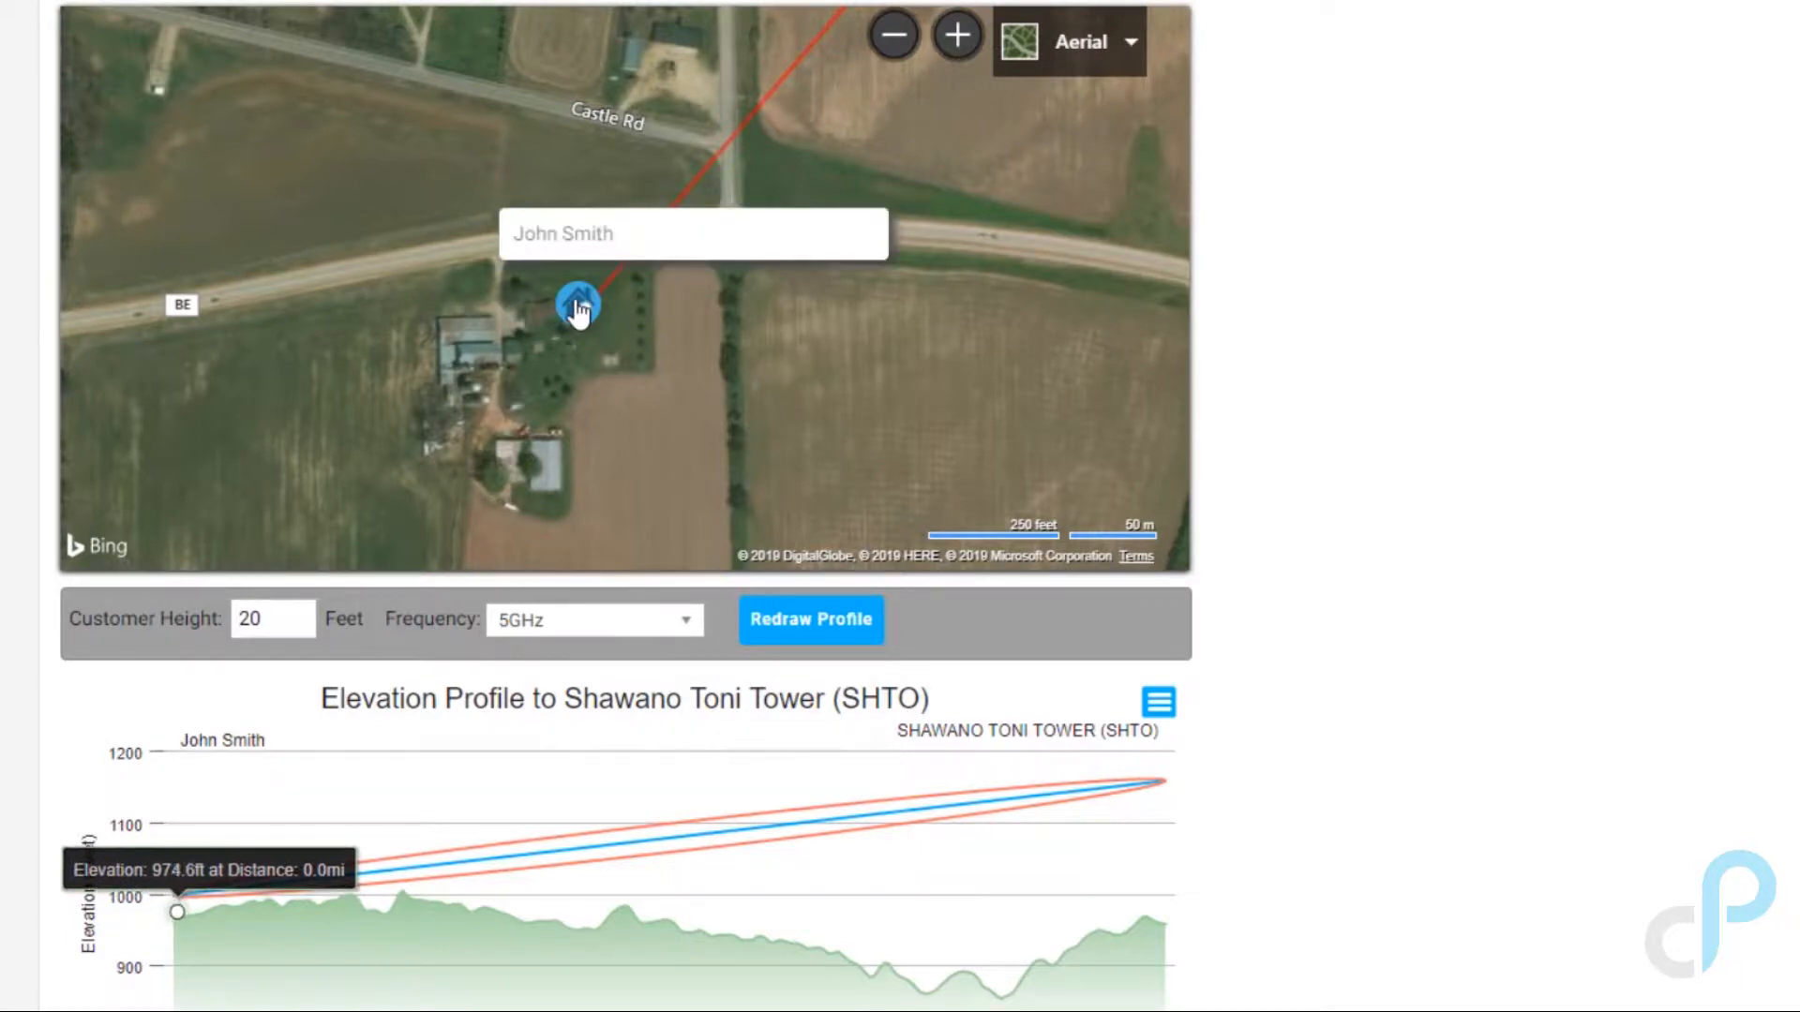
left_click_drag(579, 309, 563, 511)
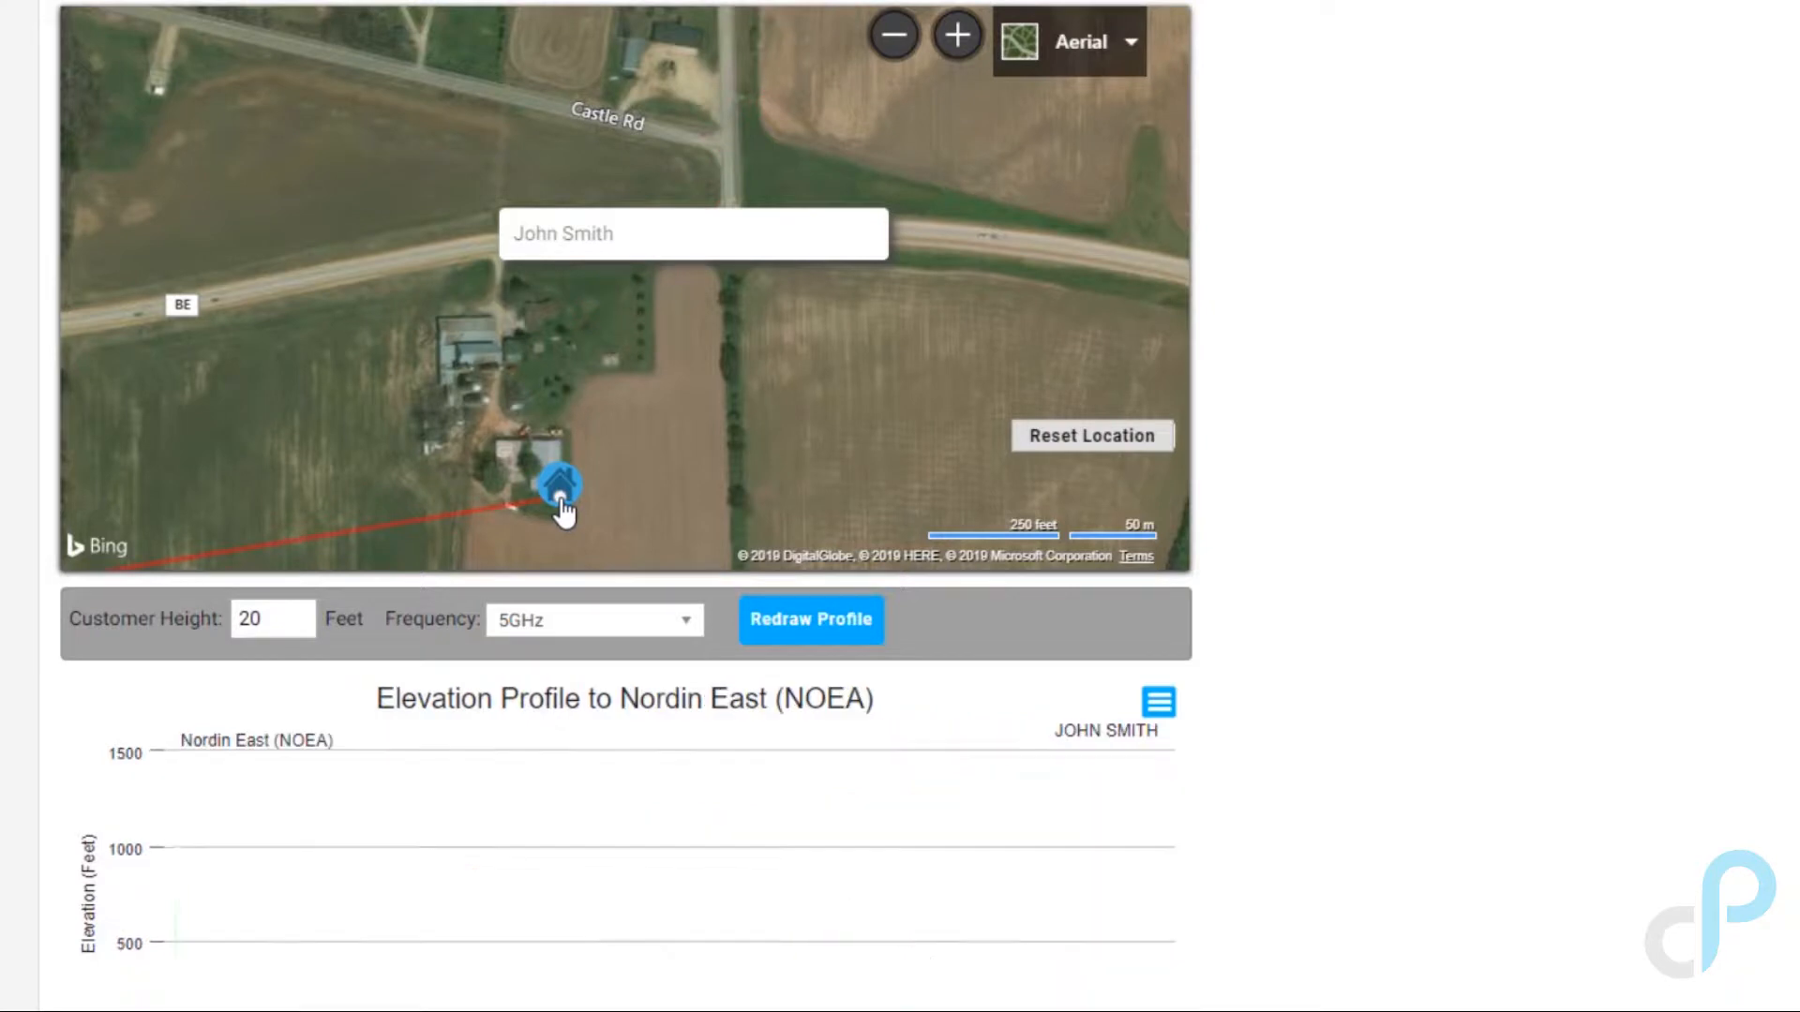
Step: Zoom out and compare tower links, settling on the Shawano Toni Tower (SHTO) elevation profile
left_click(894, 38)
left_click(894, 38)
left_click(893, 37)
left_click(894, 38)
left_click(894, 37)
left_click(893, 38)
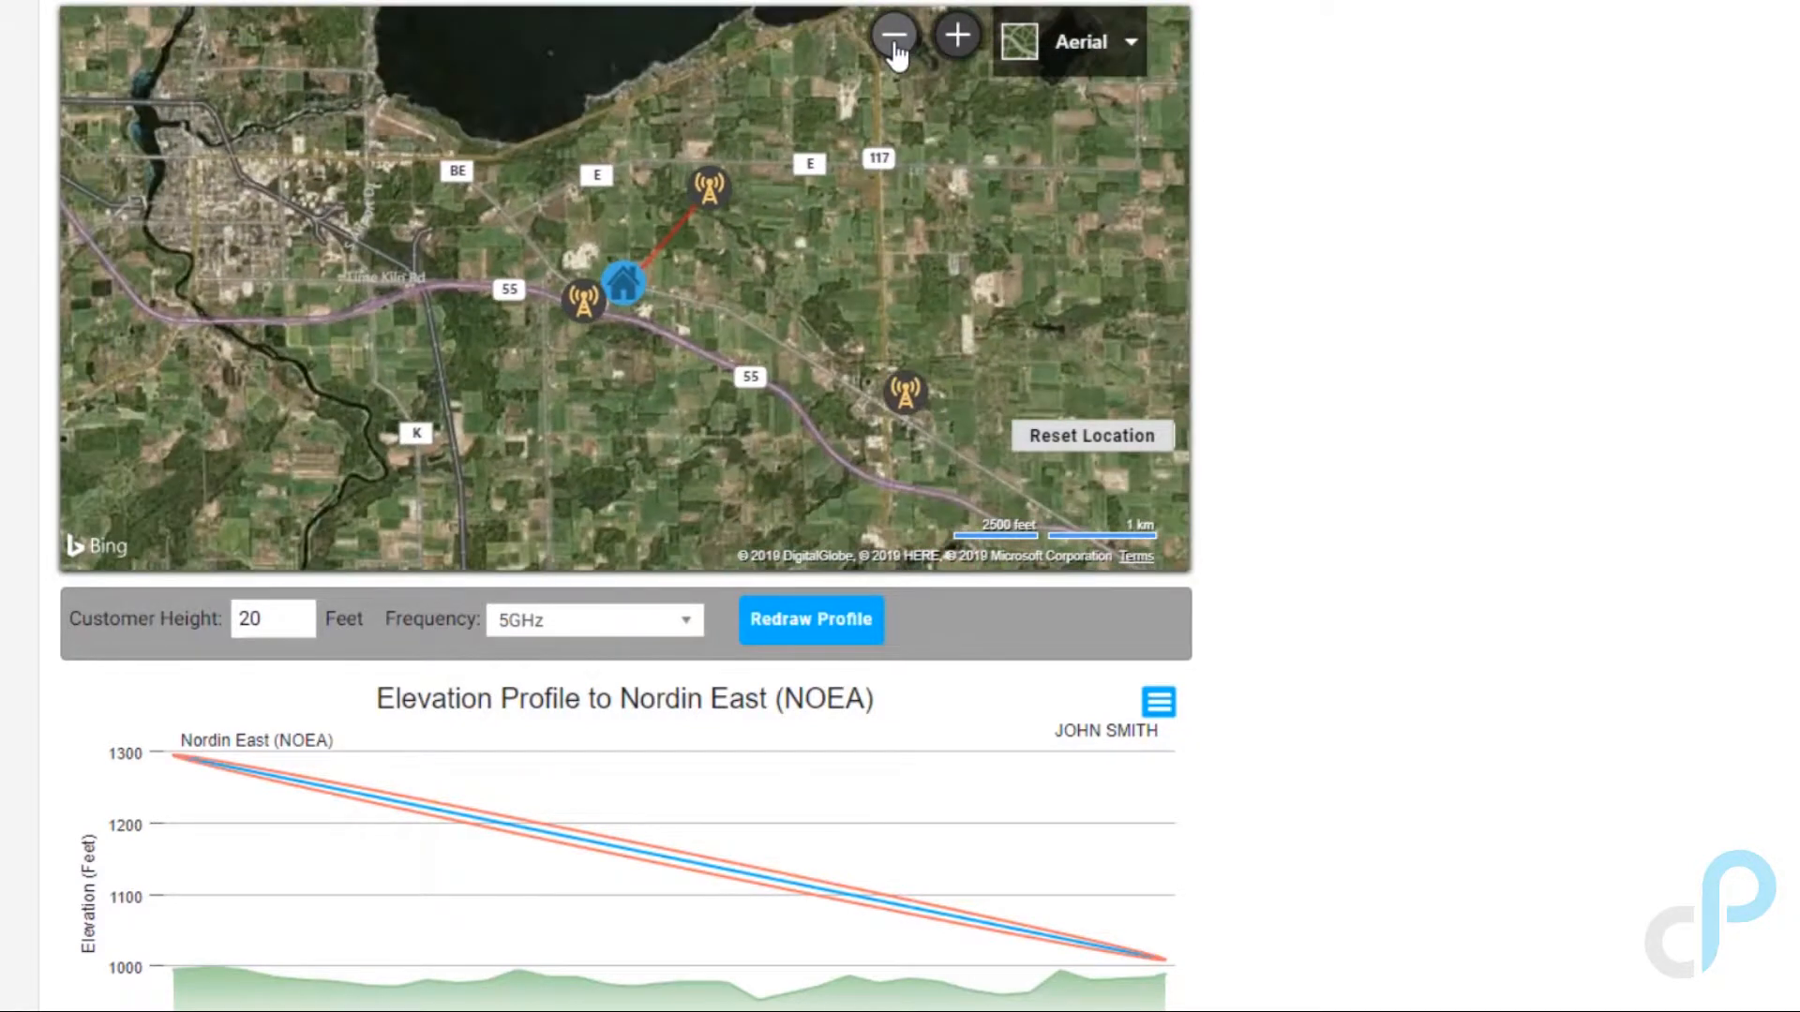
left_click(886, 405)
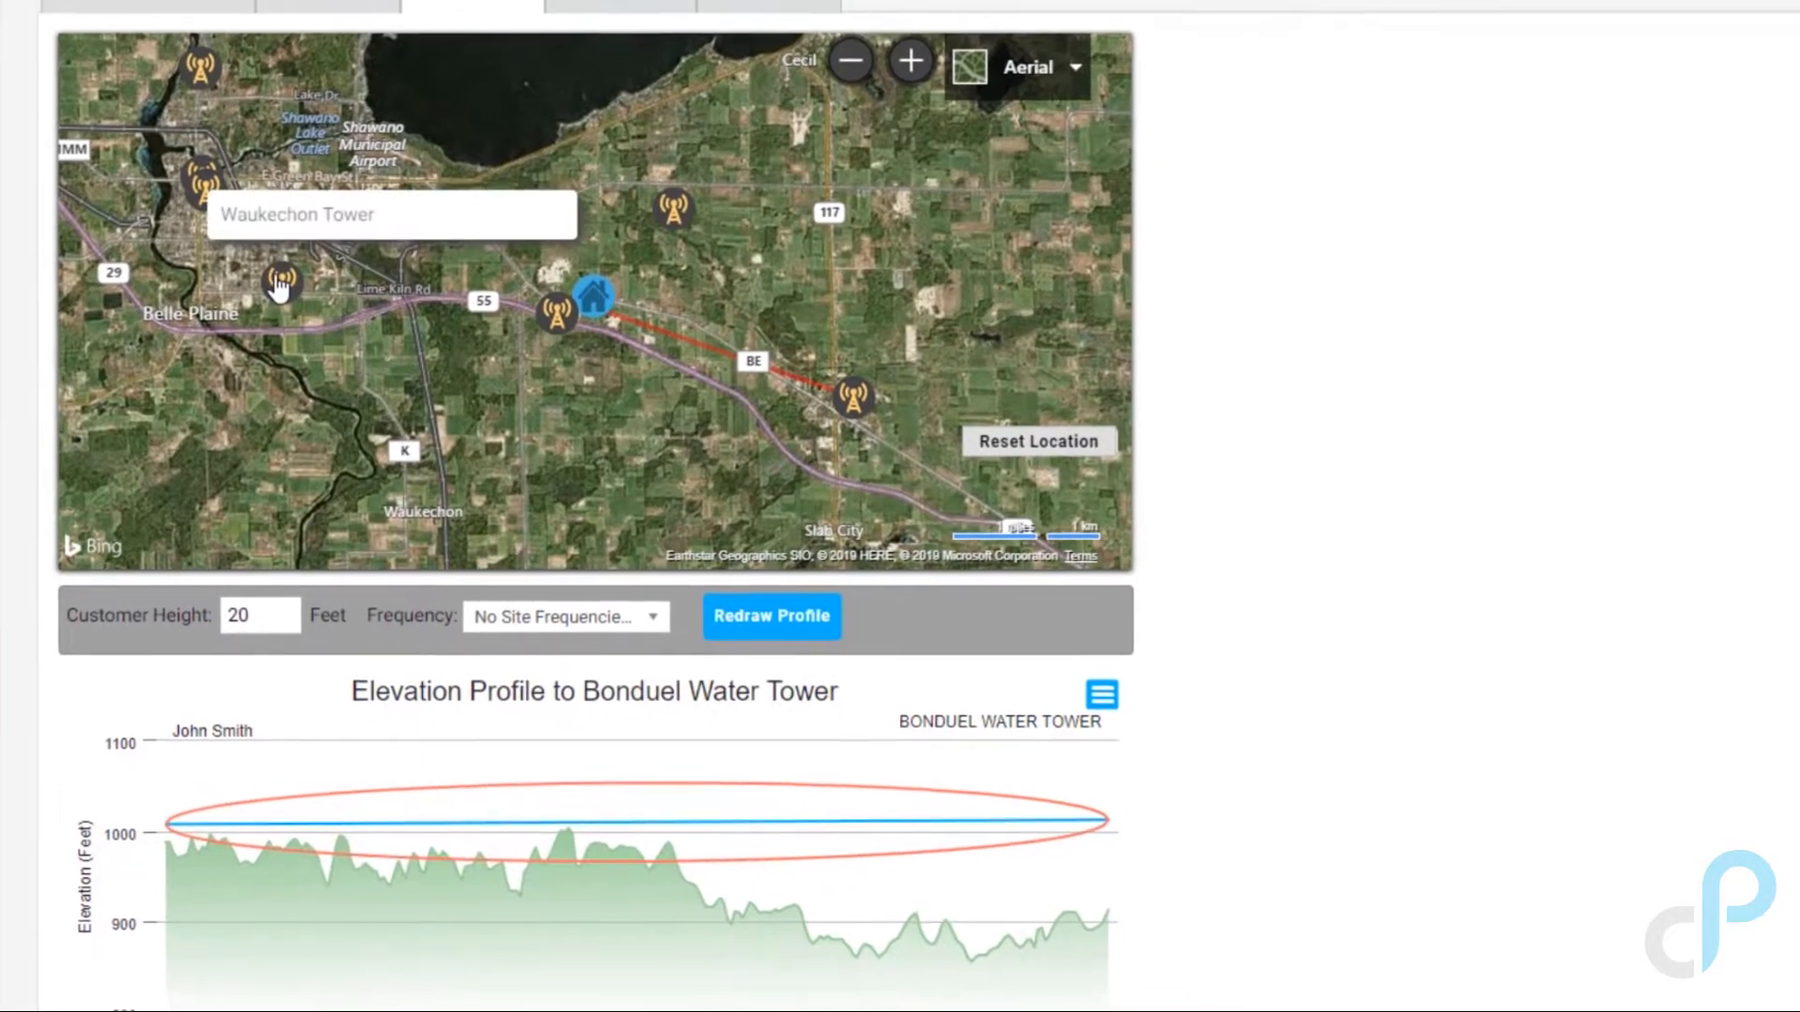
left_click(287, 273)
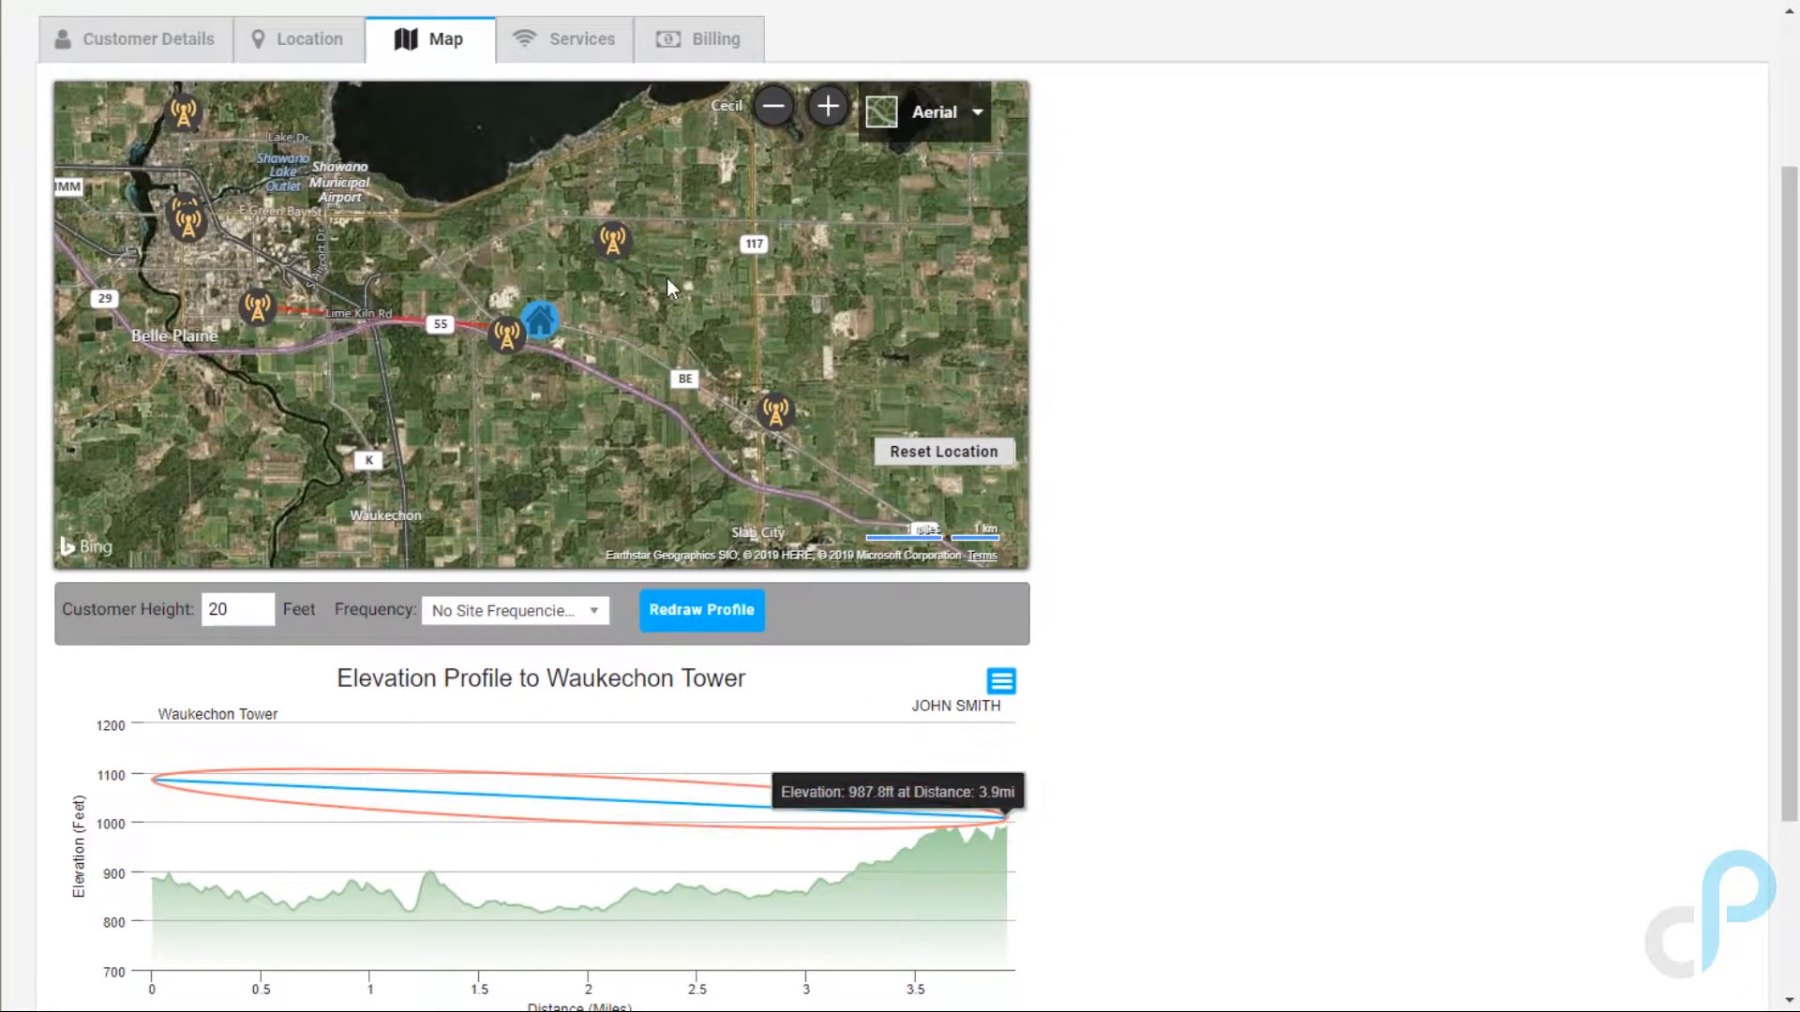
left_click(612, 240)
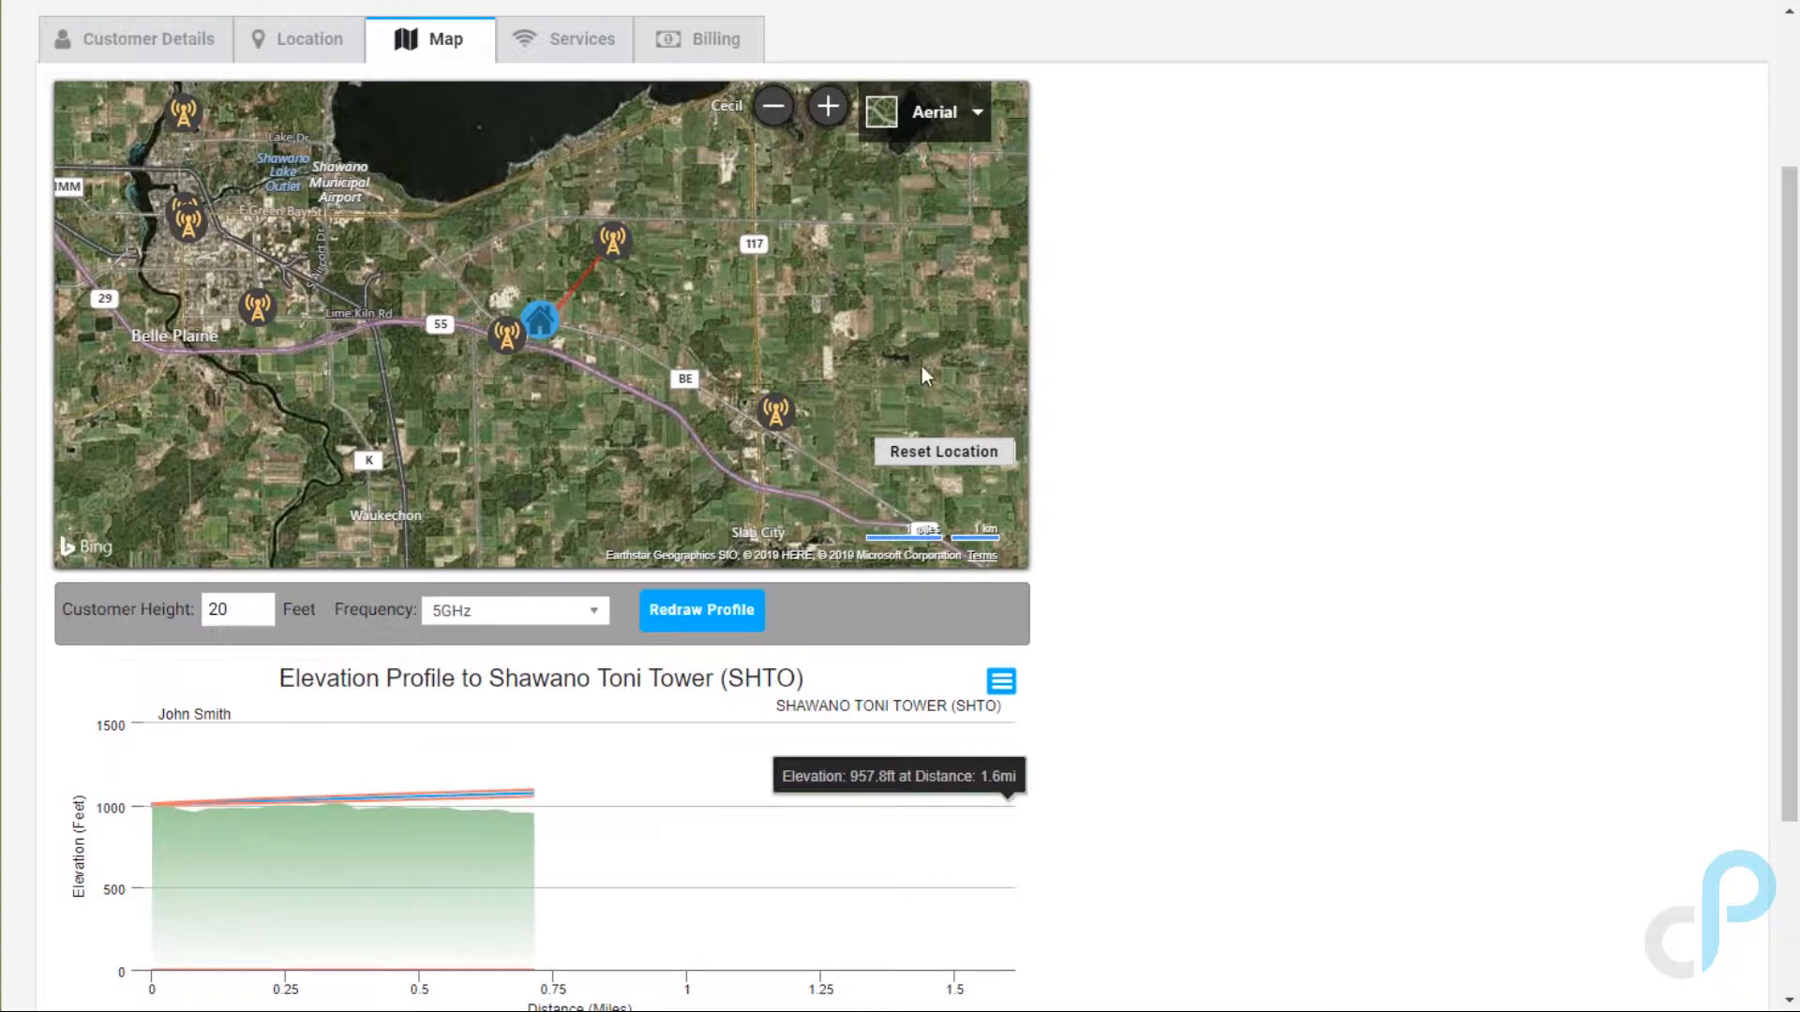
Step: Add the Granite Wave Ultimate 3m / 768 - Business service at $64.95
left_click(570, 43)
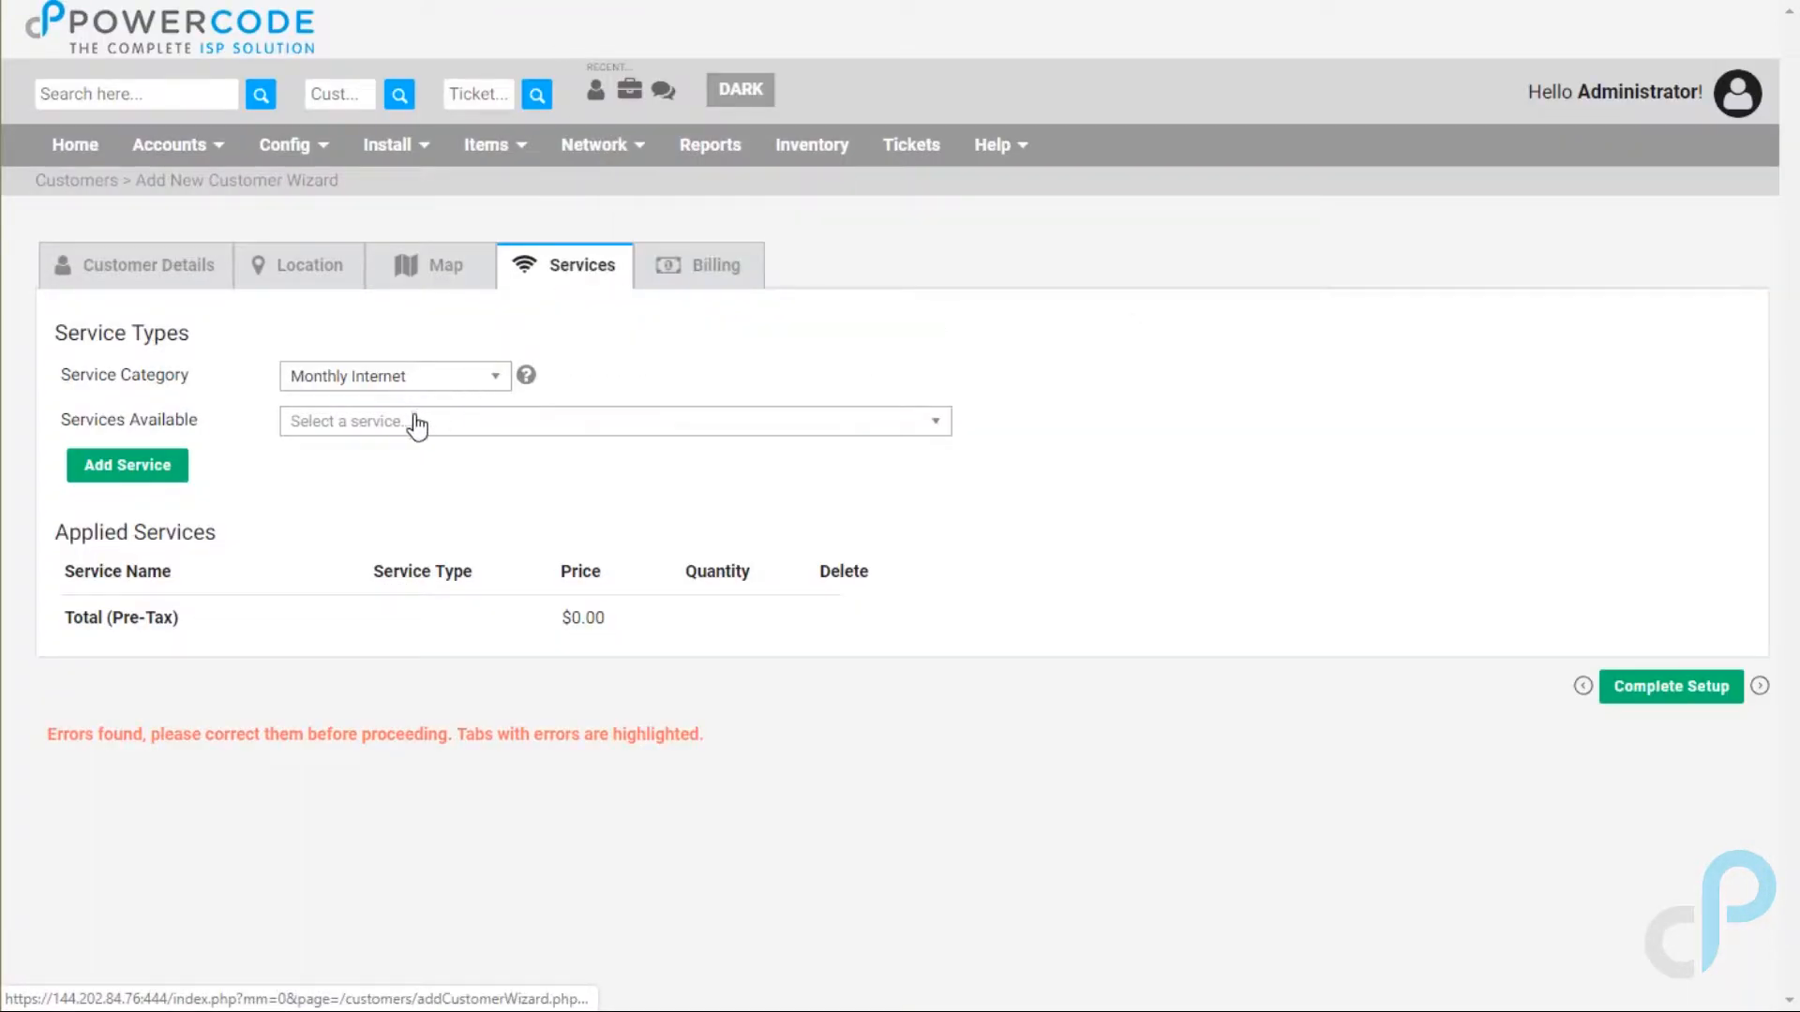
left_click(418, 425)
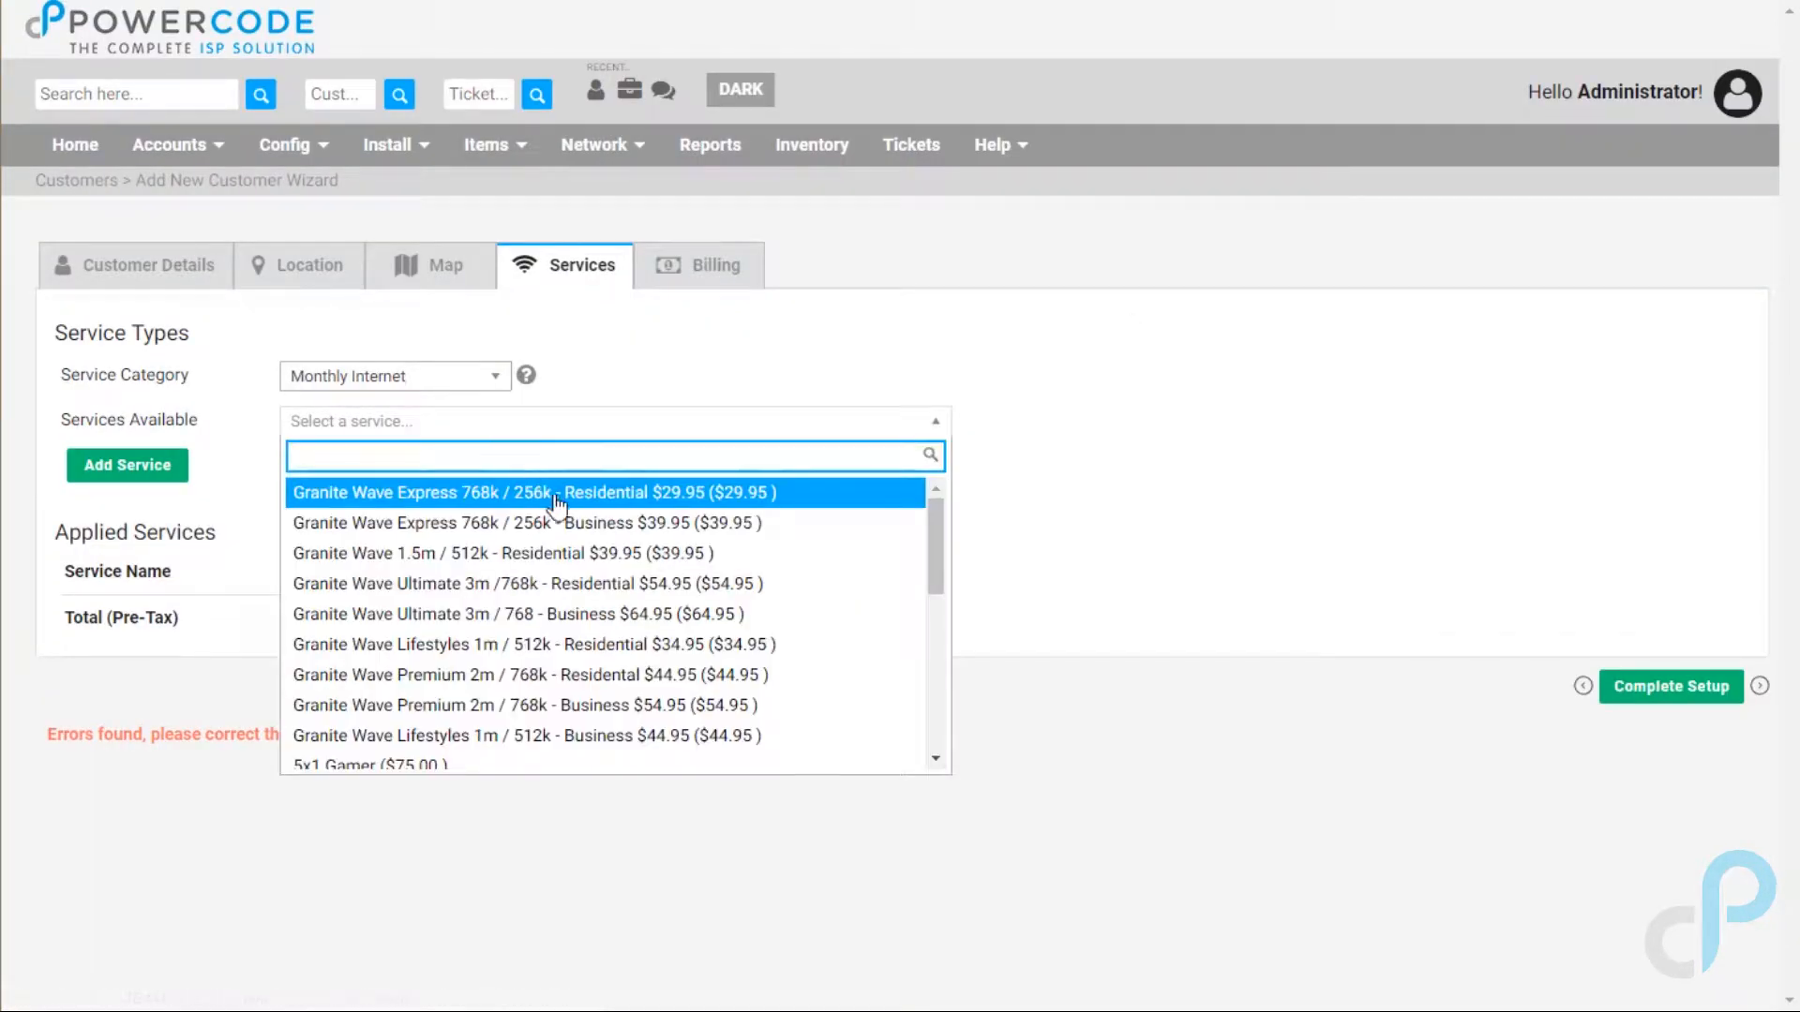
left_click(588, 613)
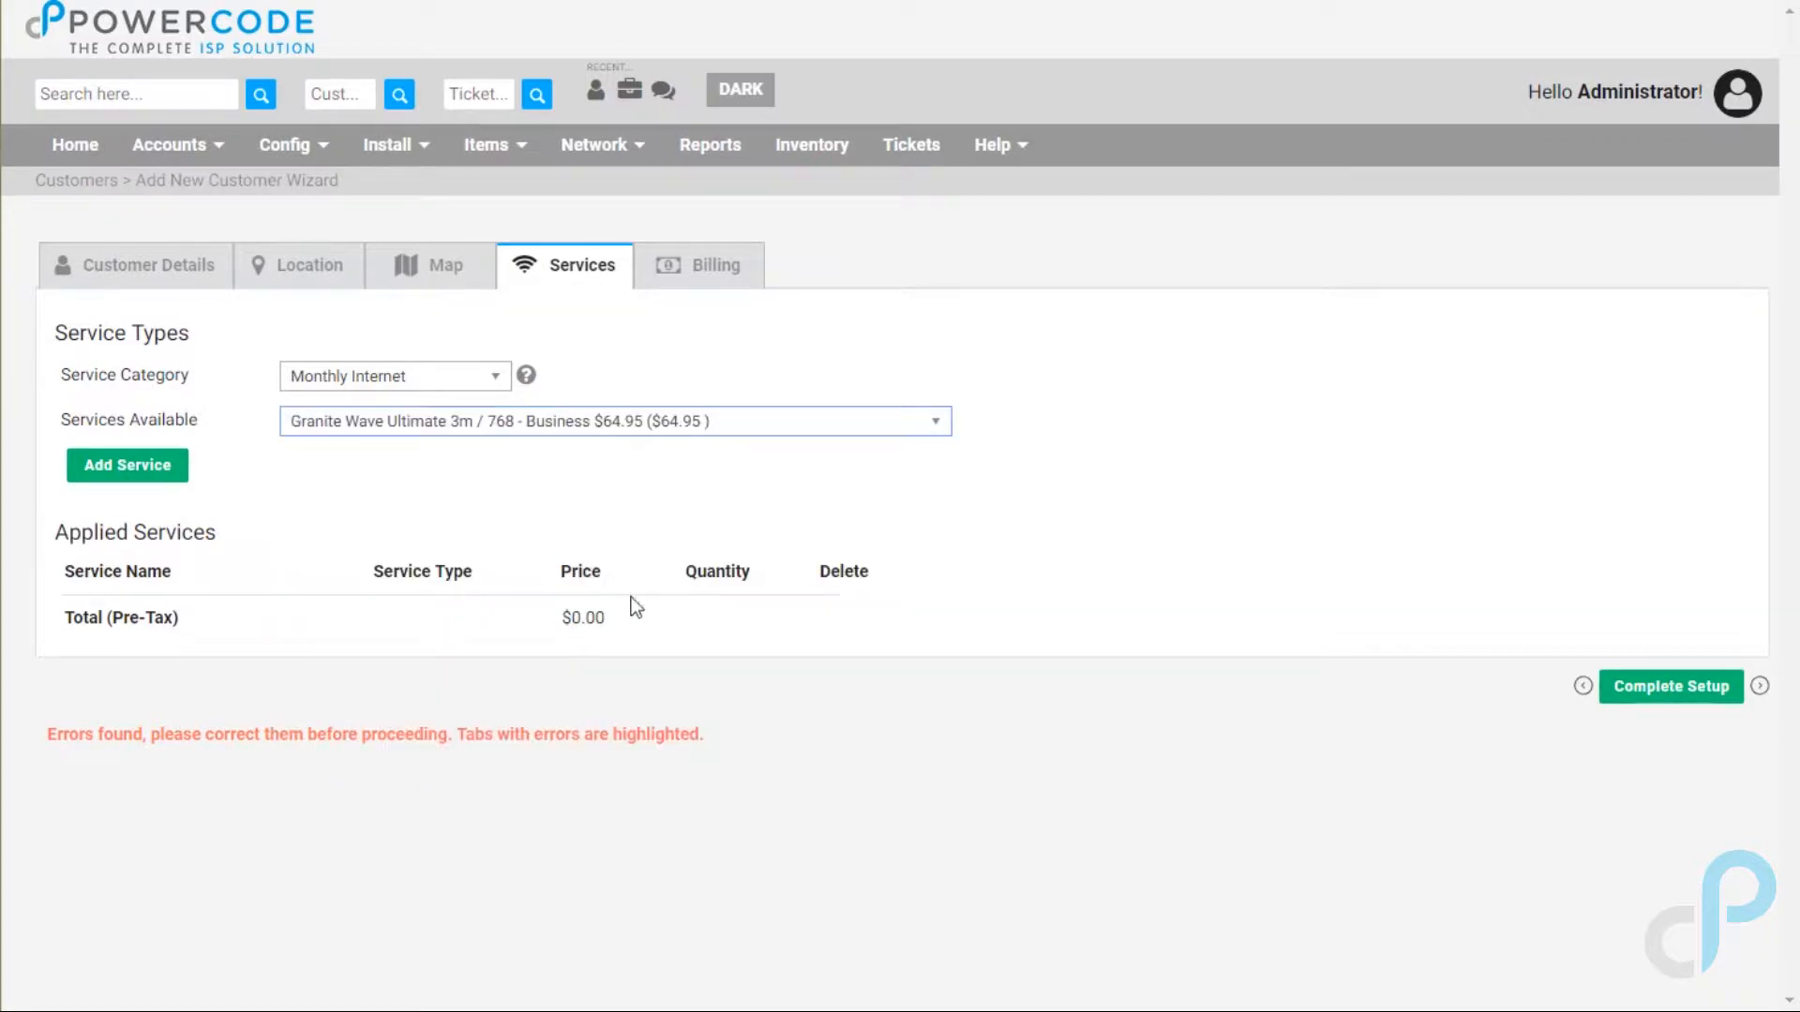
left_click(129, 476)
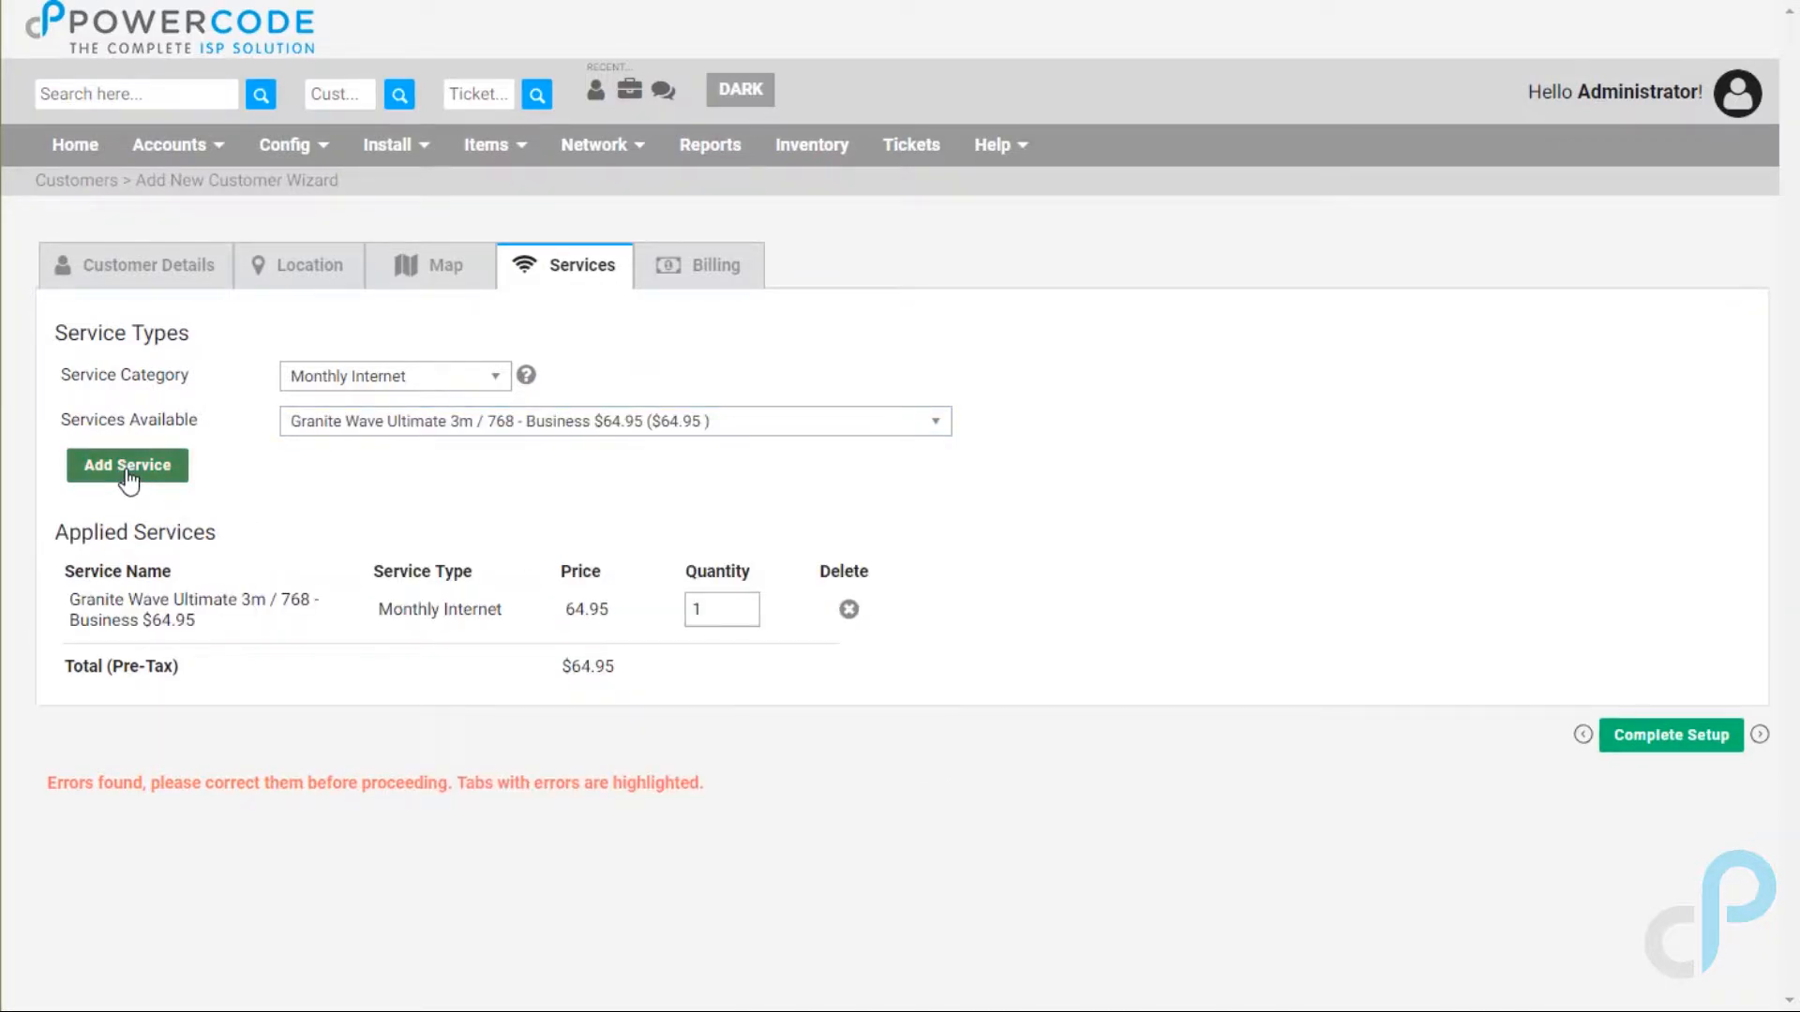
left_click(703, 270)
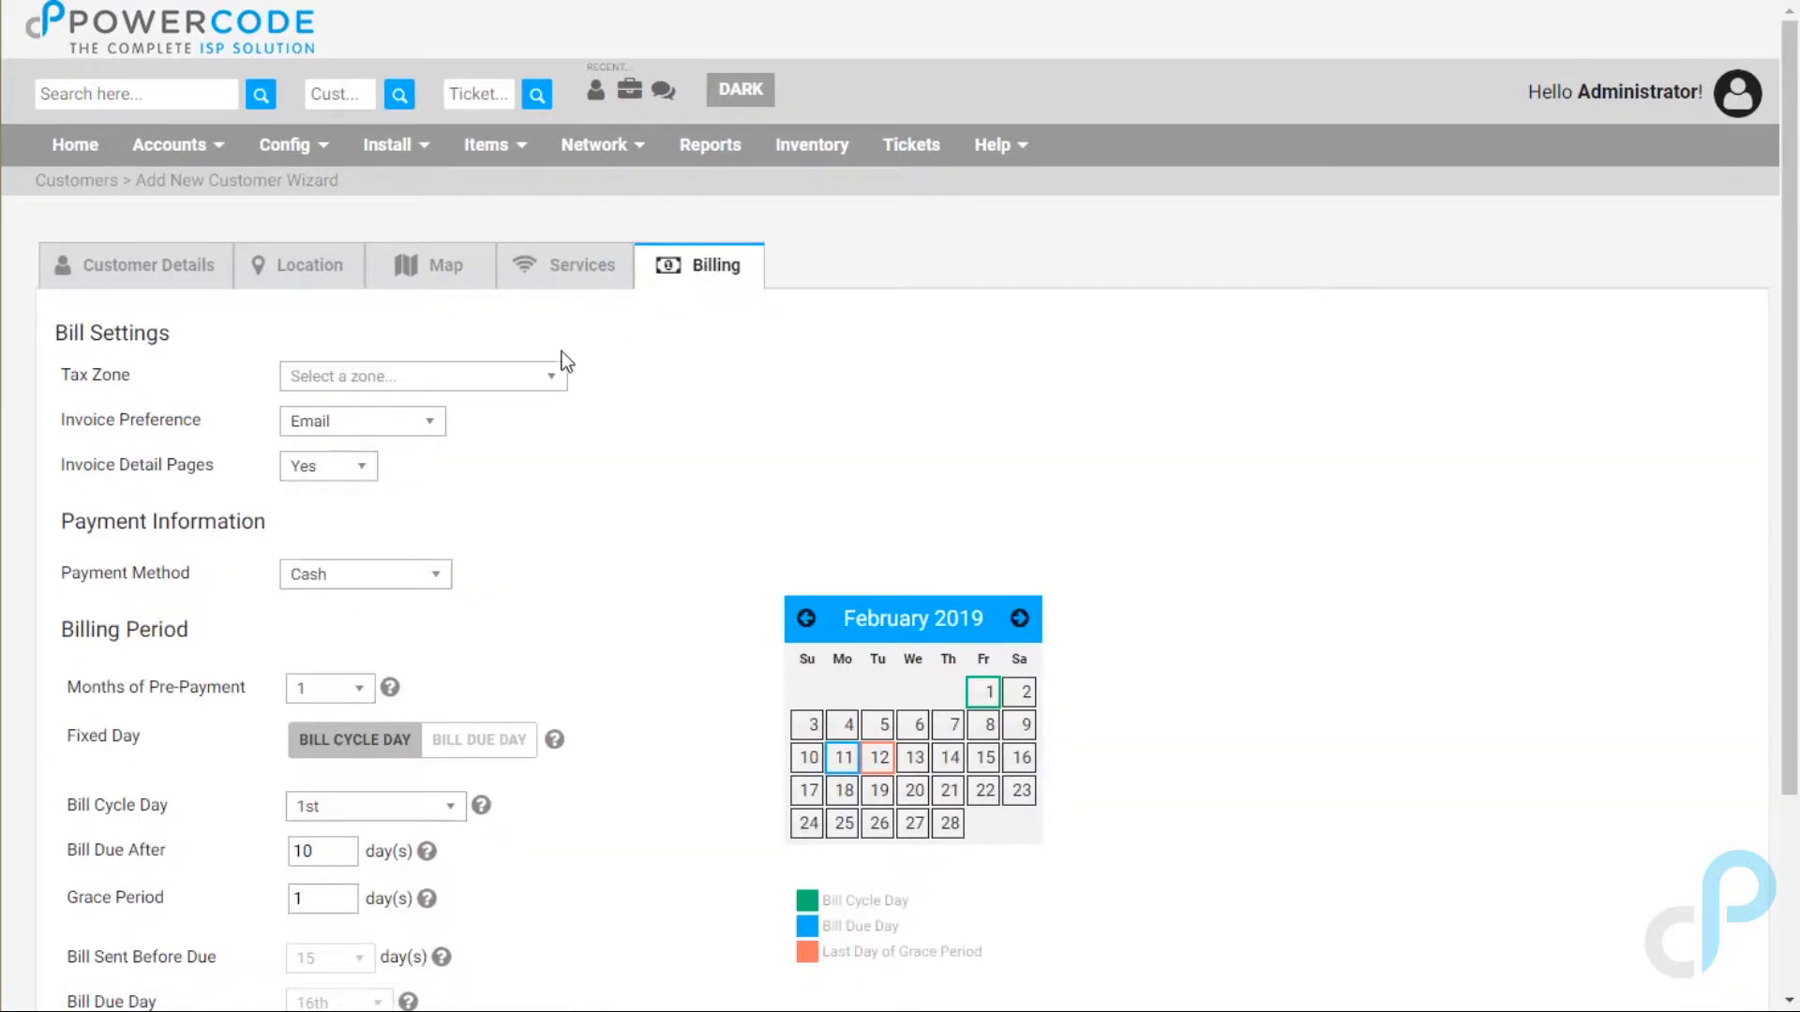
Step: Choose Shawano County Sales Tax as the tax zone and complete the customer setup
left_click(555, 376)
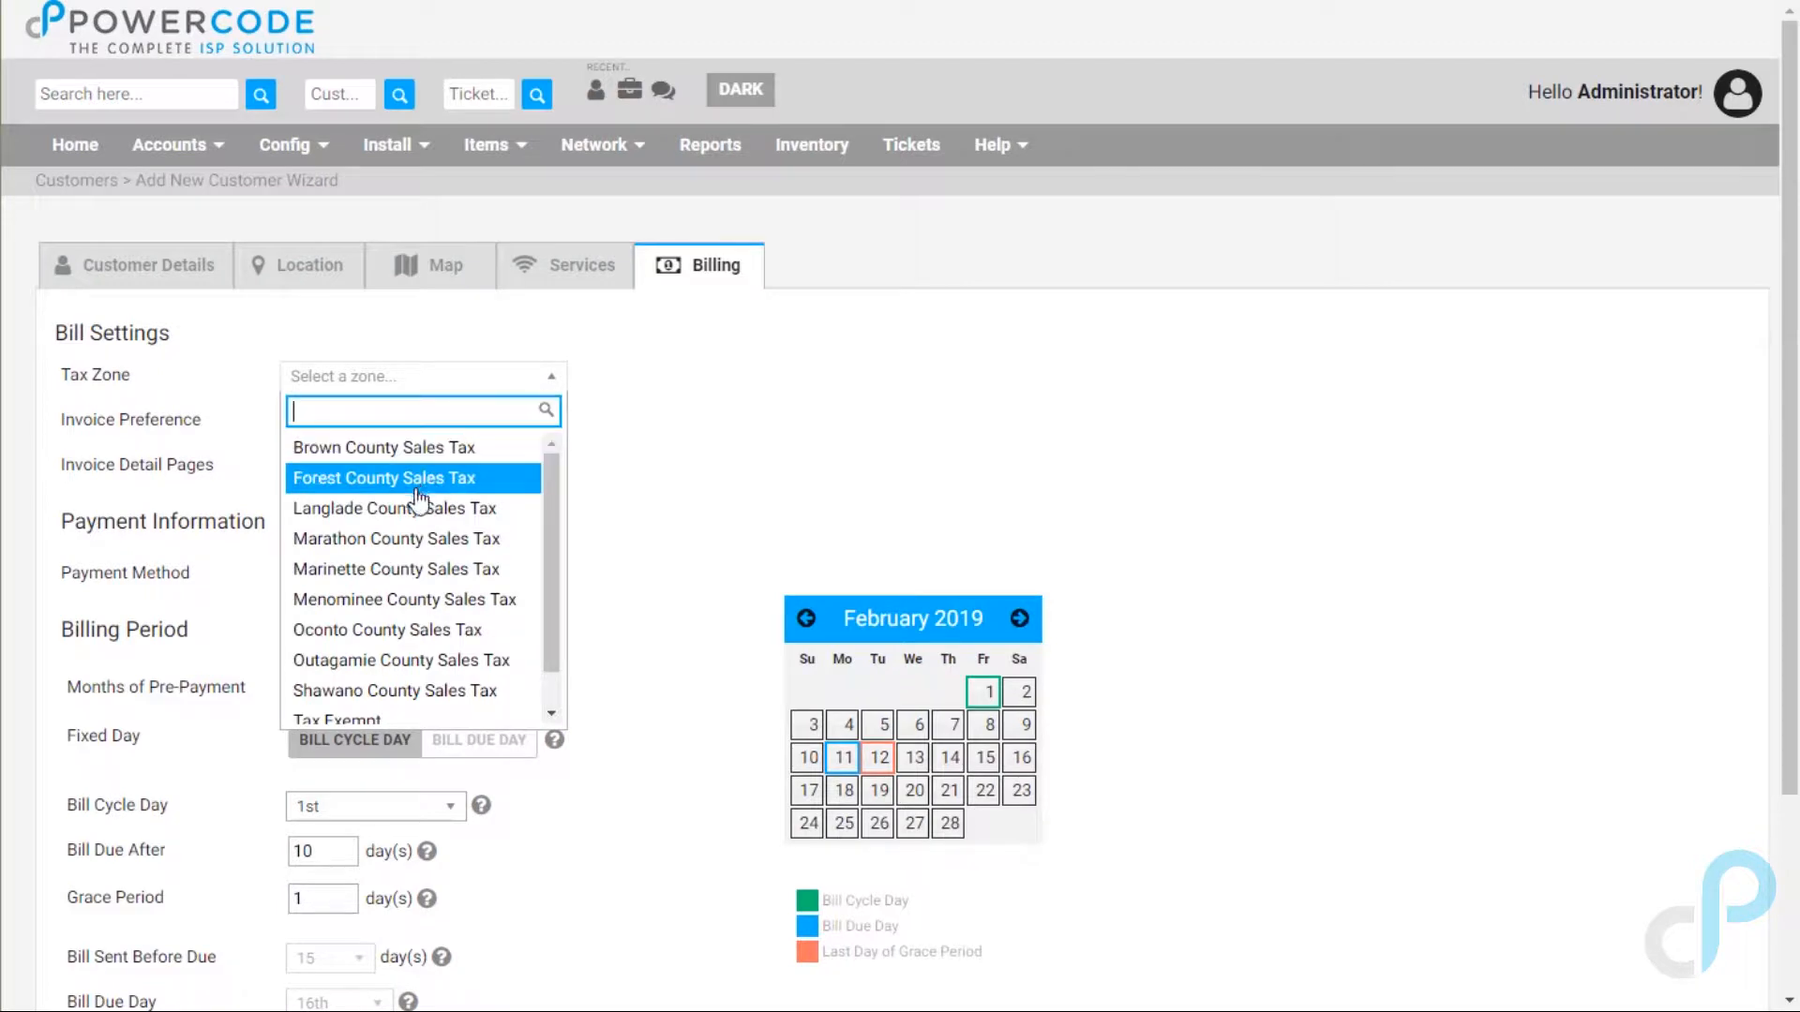
left_click(327, 695)
scroll(1087, 412, "down", 3)
left_click(1636, 872)
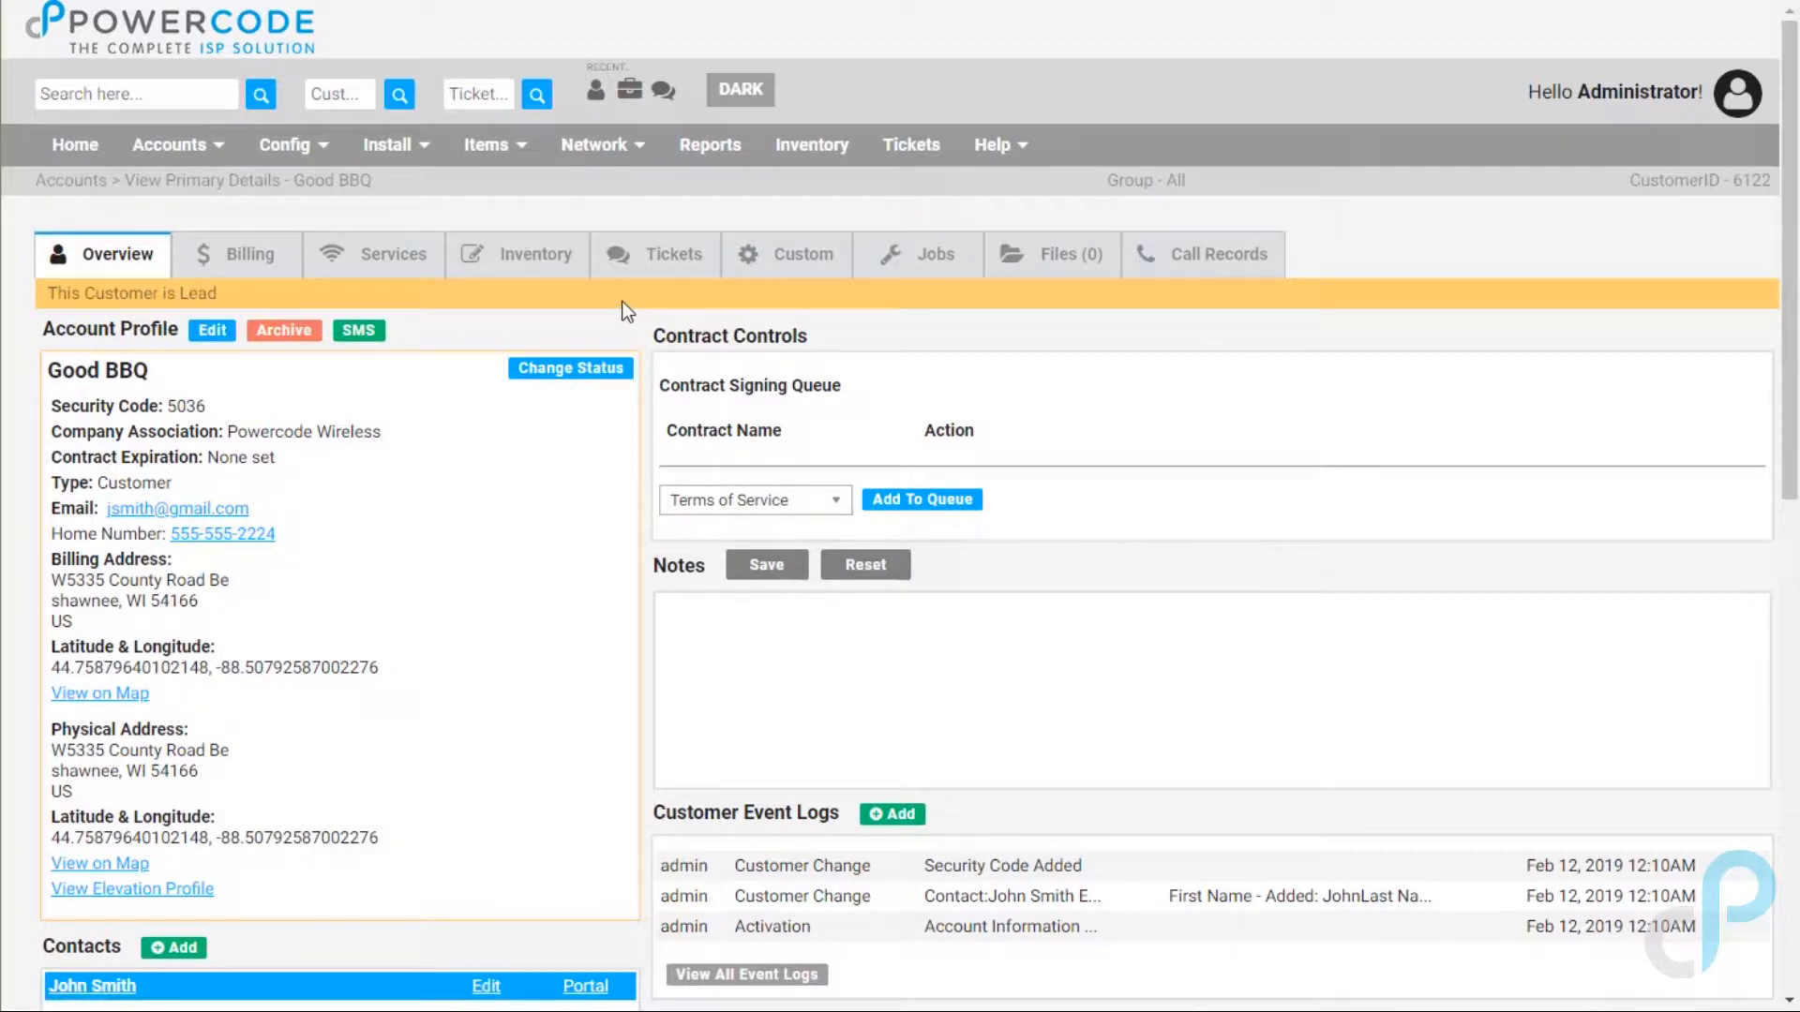
Step: Scroll Good BBQ's overview to review the $0.00 balance, tax zone and $64.95 Granite Wave service
scroll(715, 513, "down", 2)
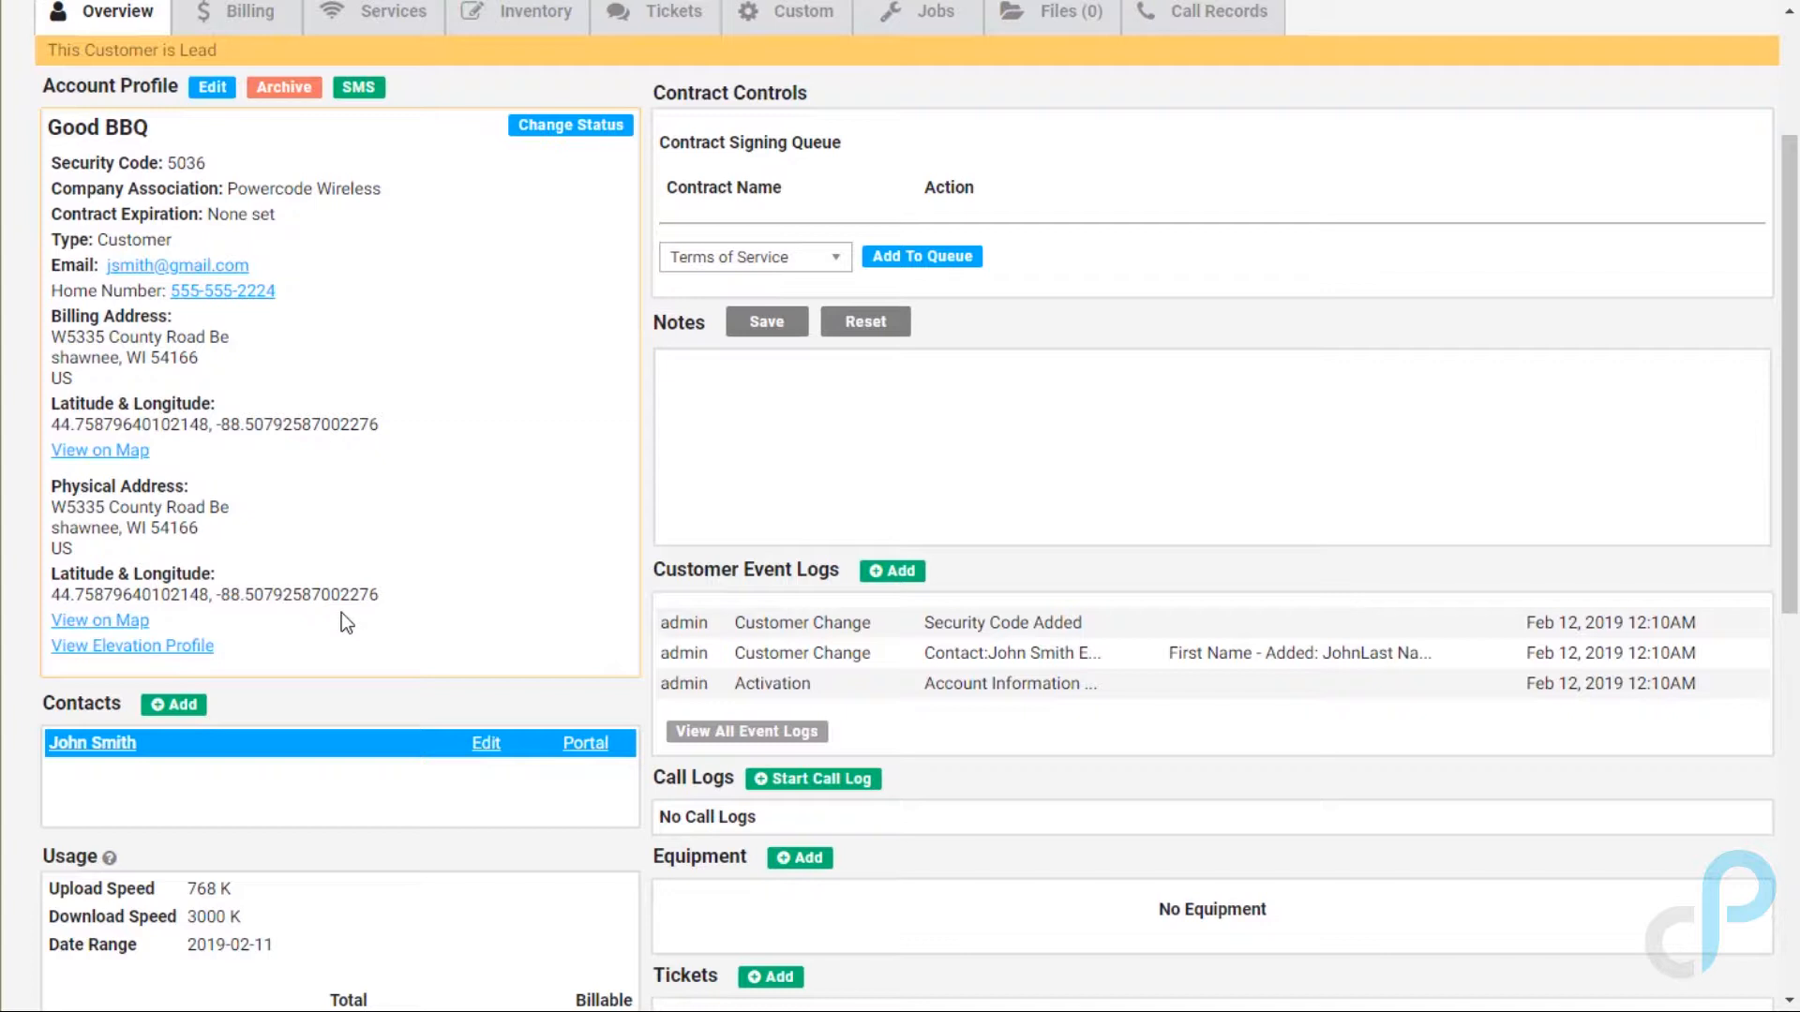
scroll(341, 621, "down", 3)
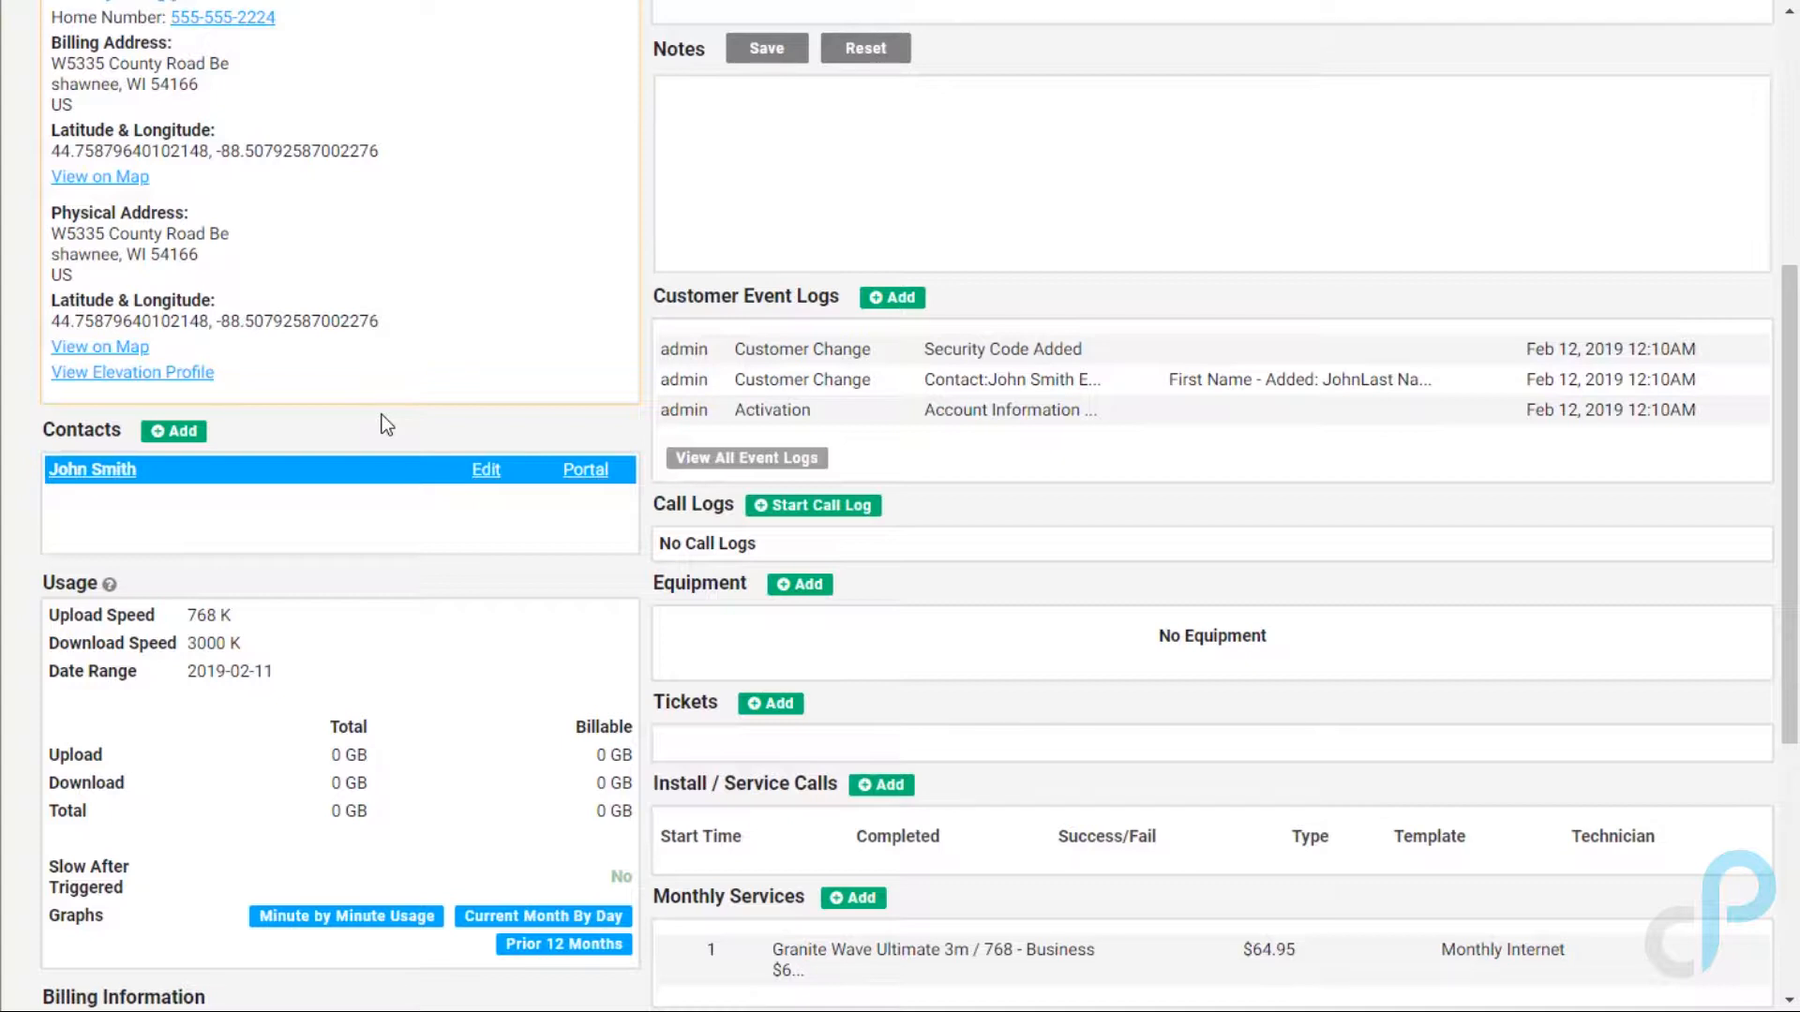
scroll(381, 415, "down", 4)
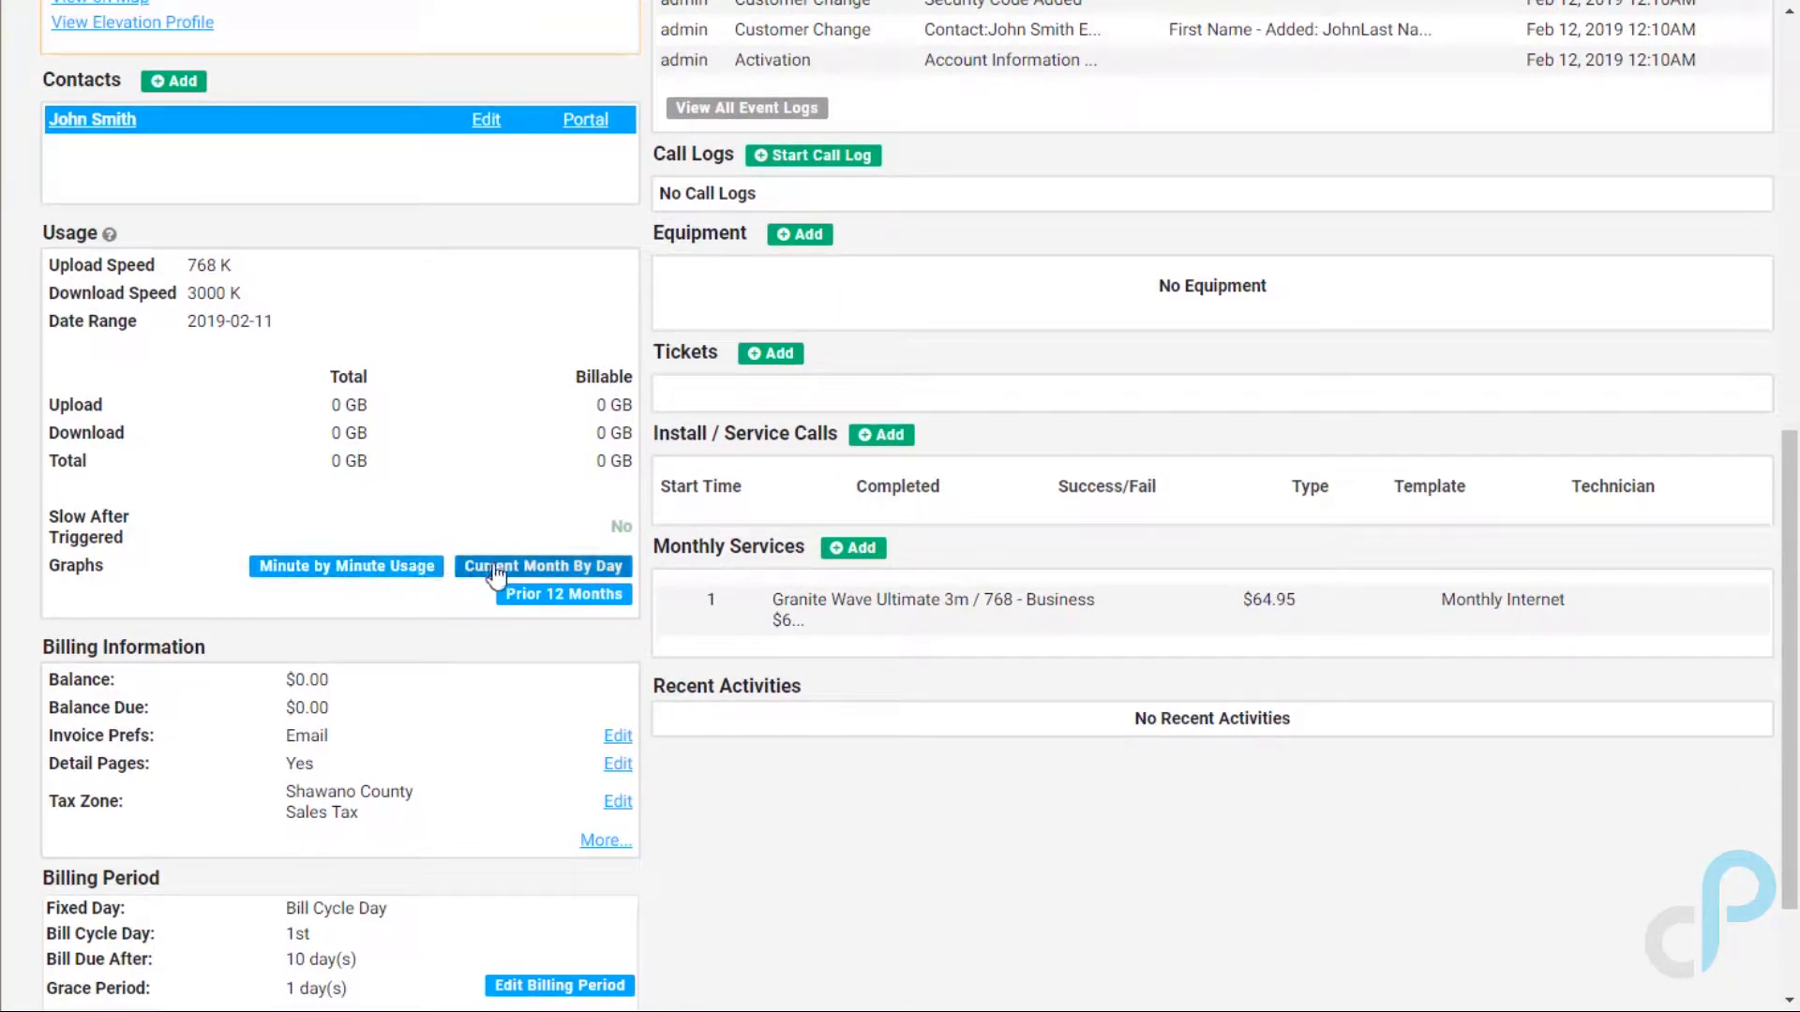
left_click(583, 597)
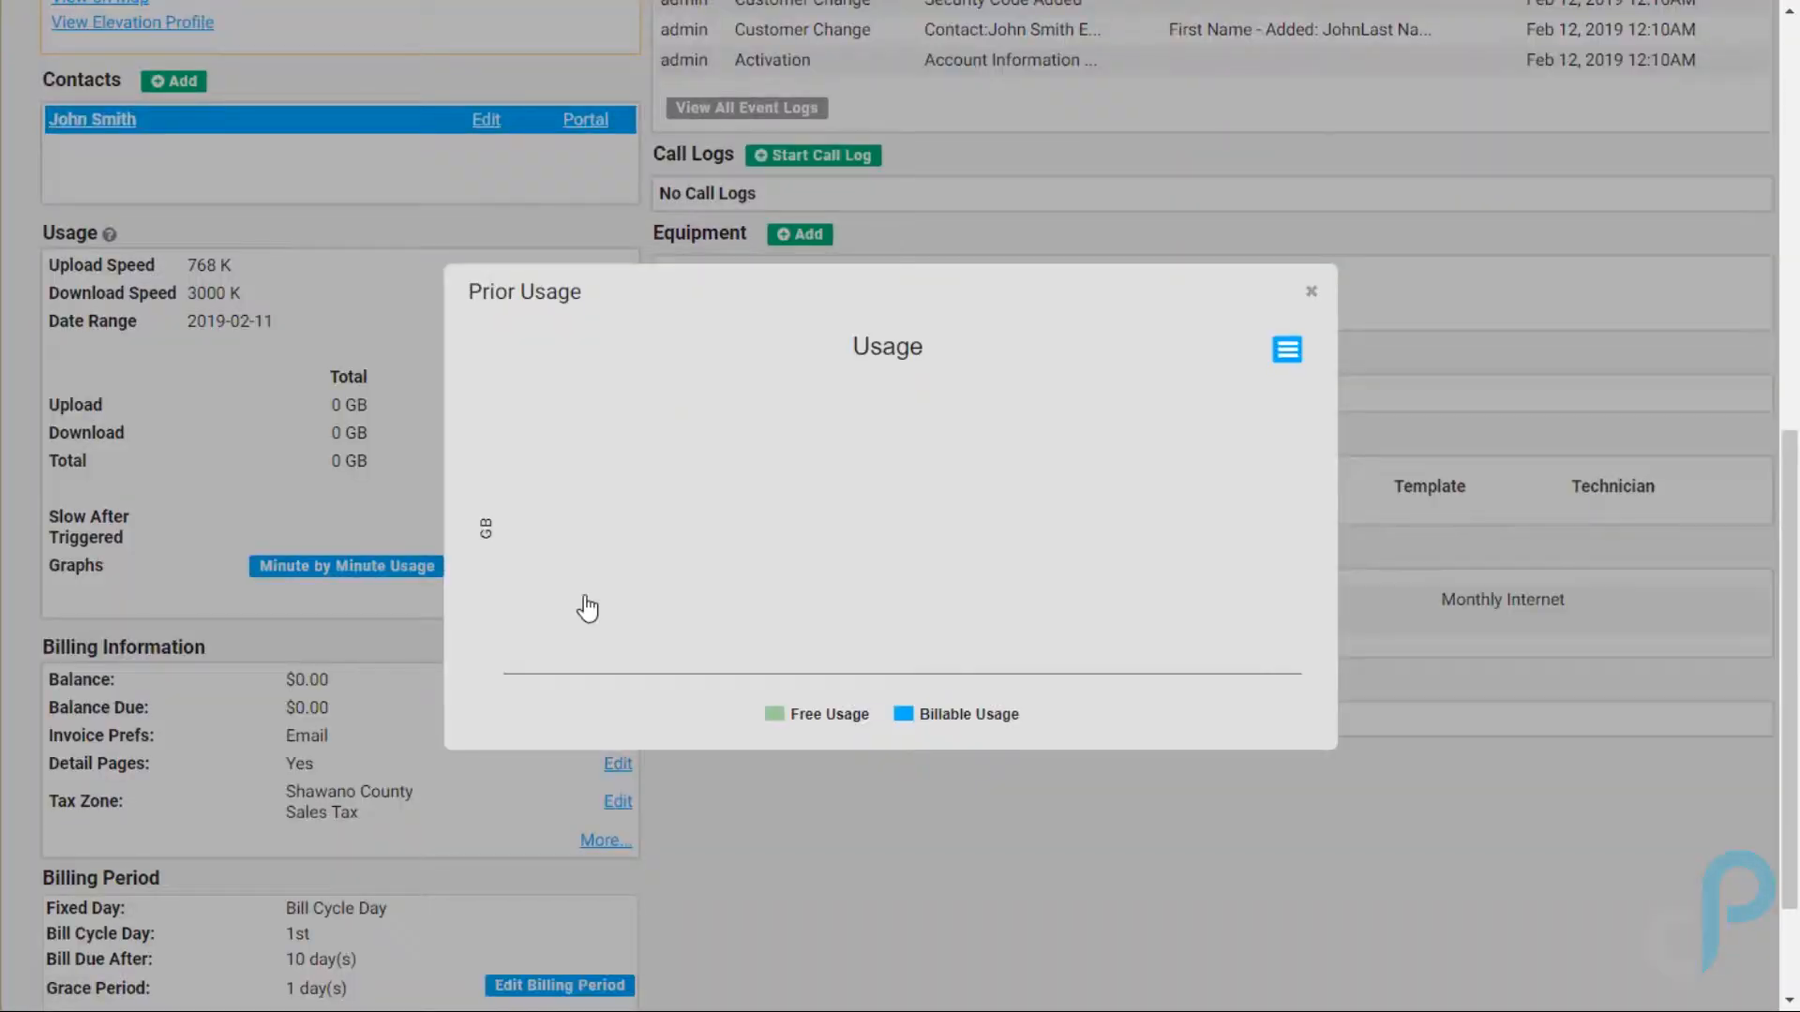
left_click(403, 497)
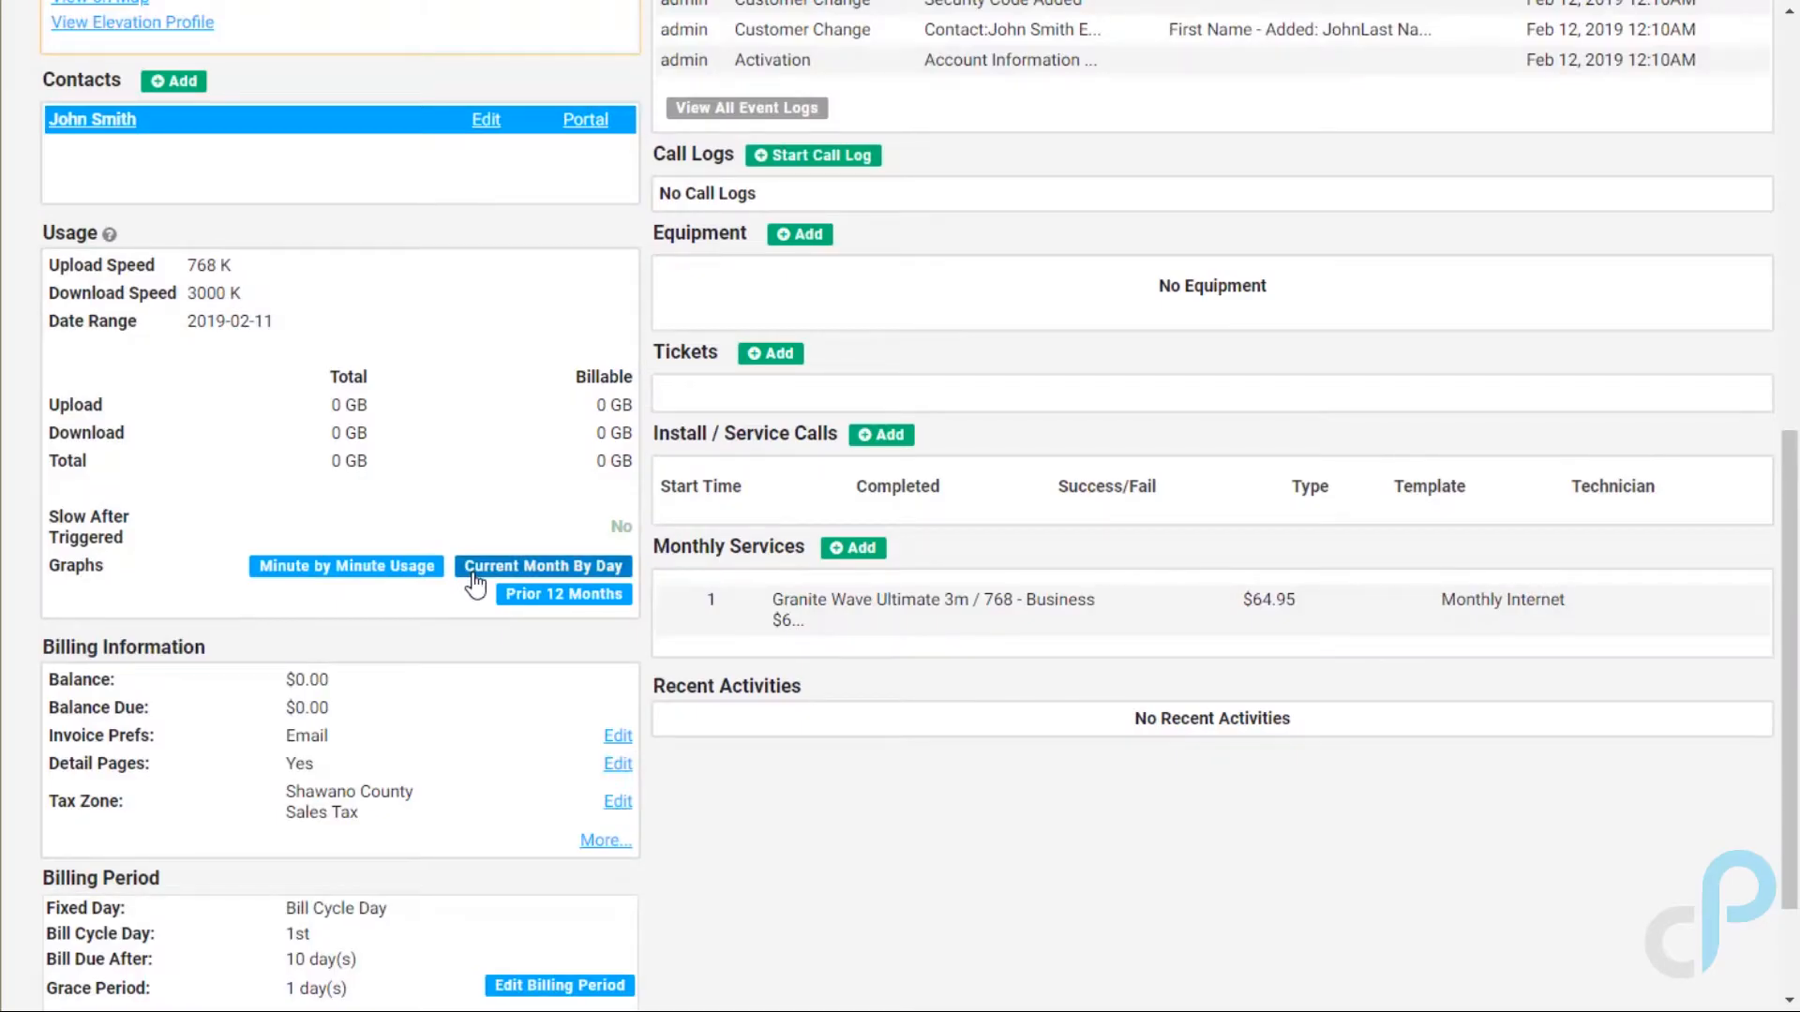
left_click(473, 572)
left_click(379, 560)
left_click(375, 558)
left_click(305, 498)
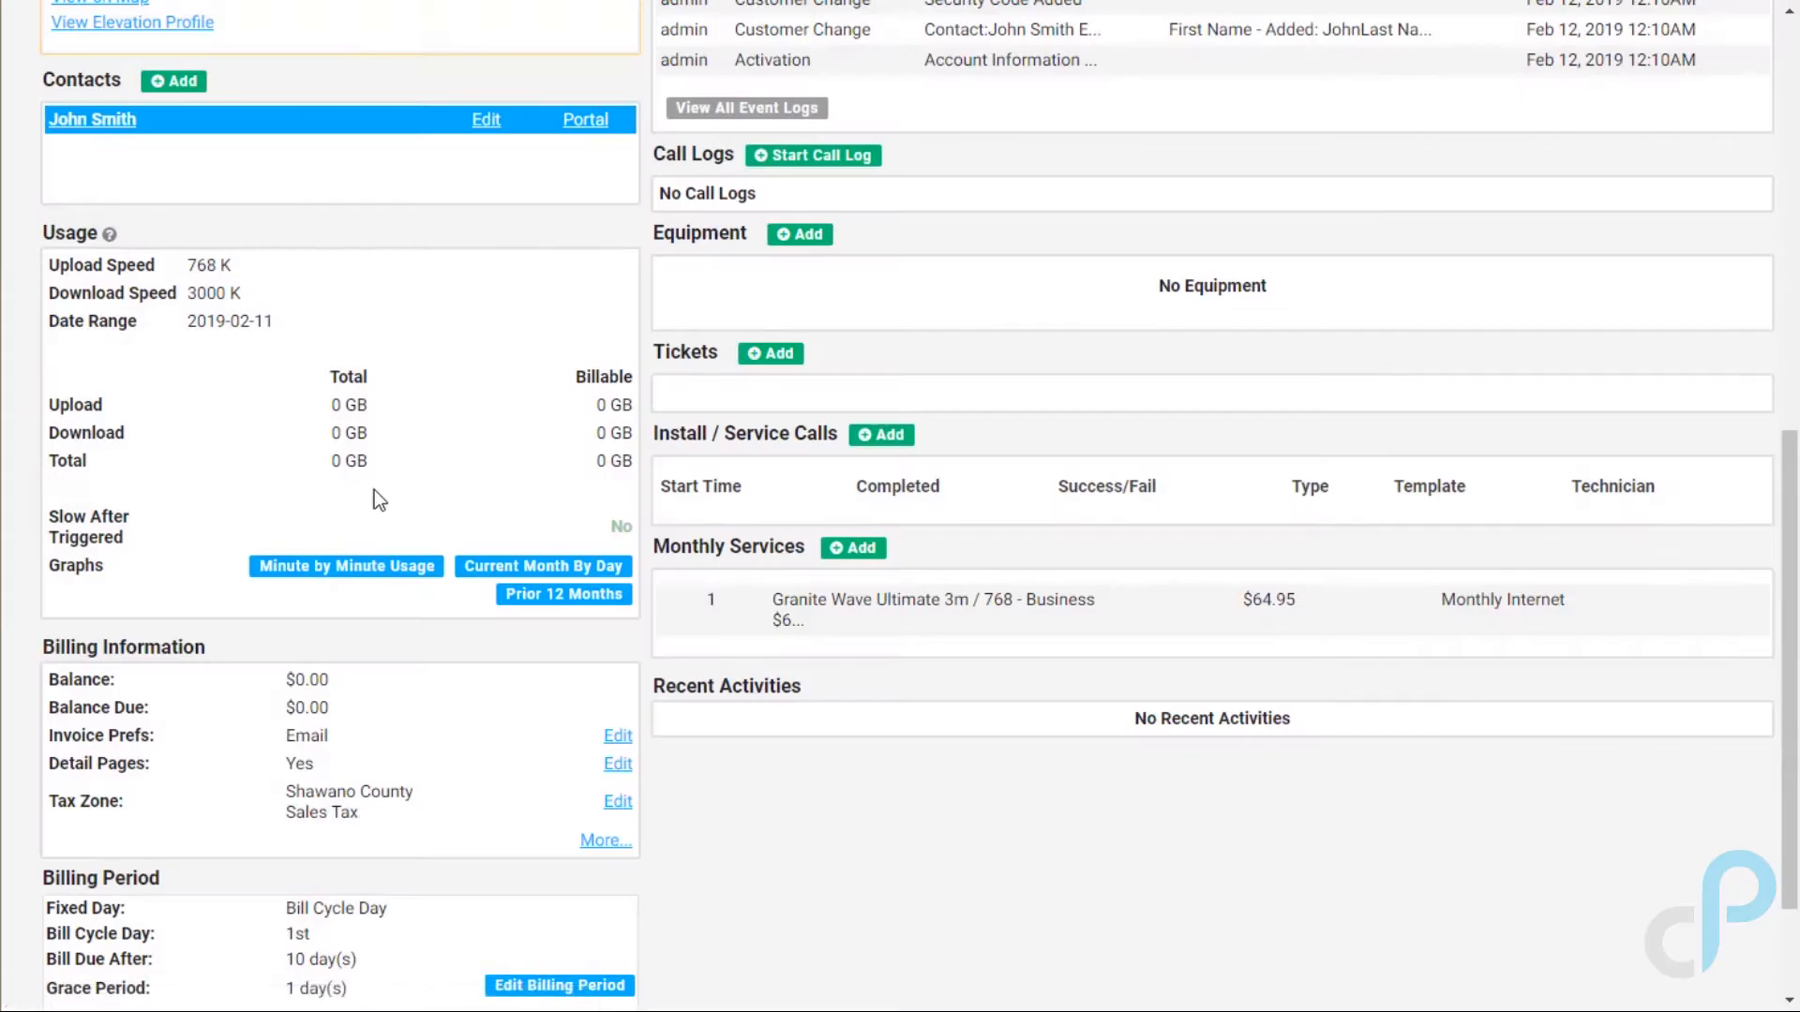
scroll(425, 493, "down", 2)
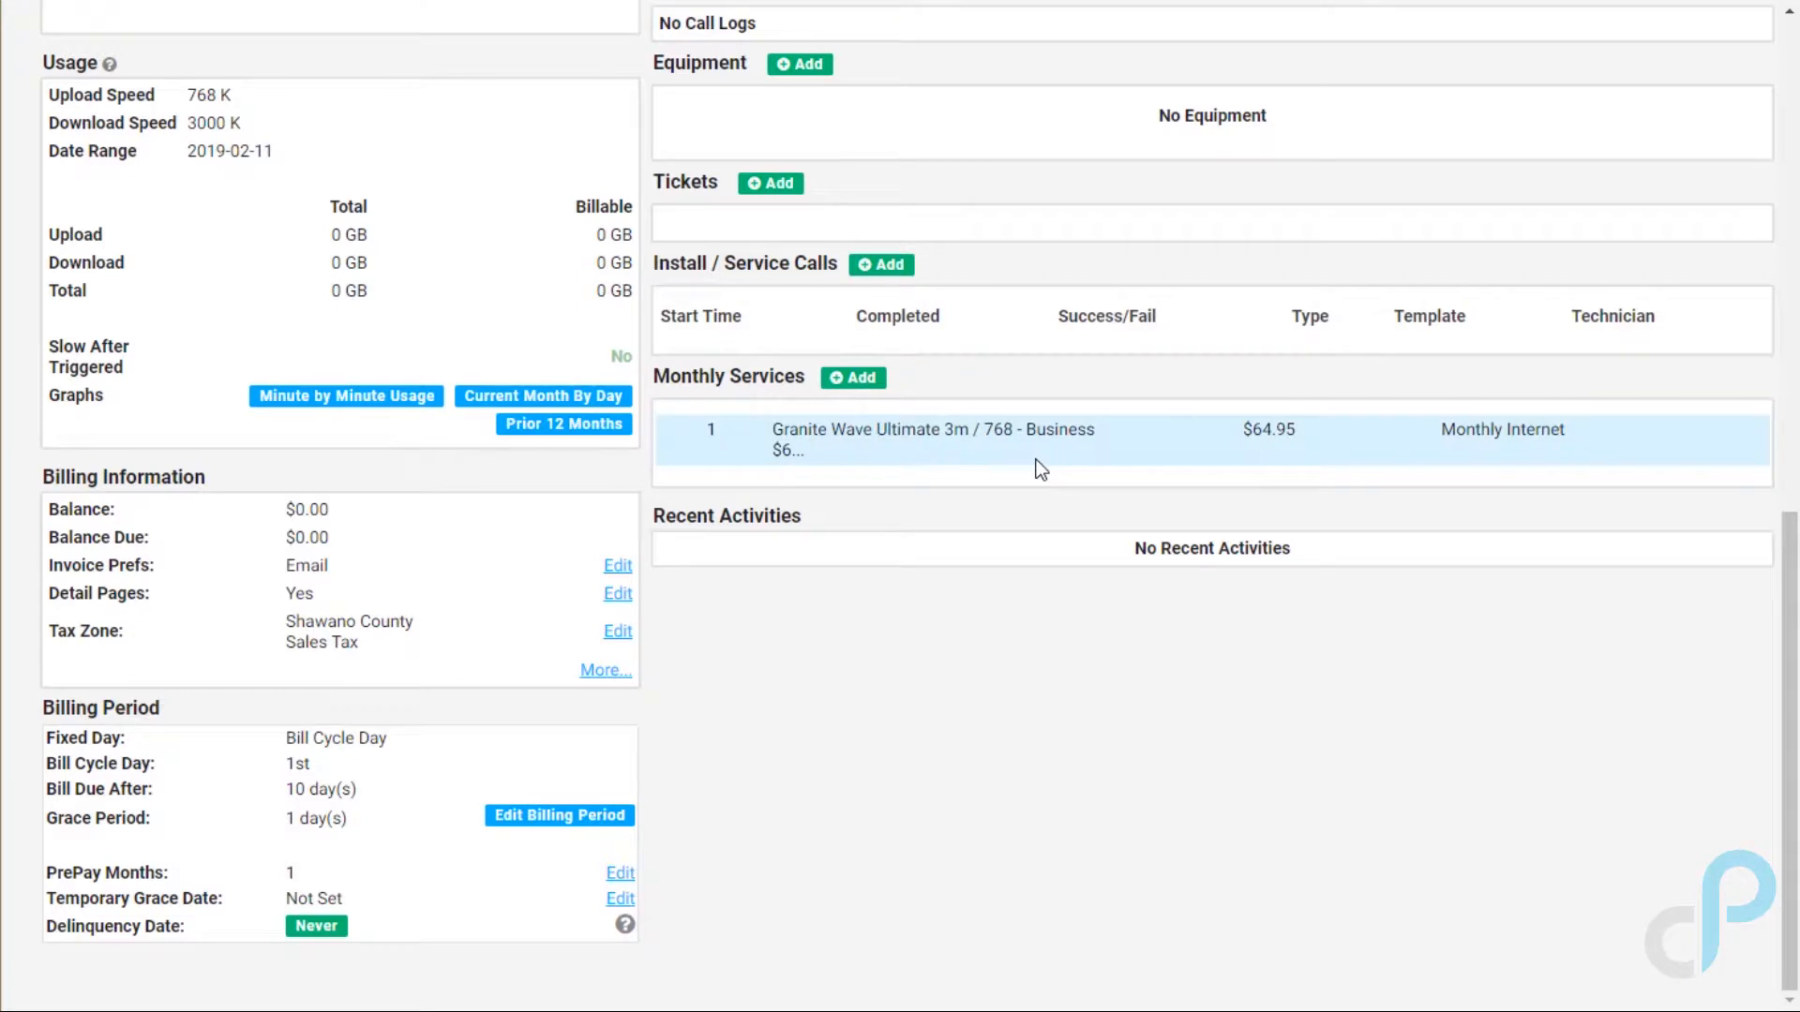
scroll(1039, 469, "up", 4)
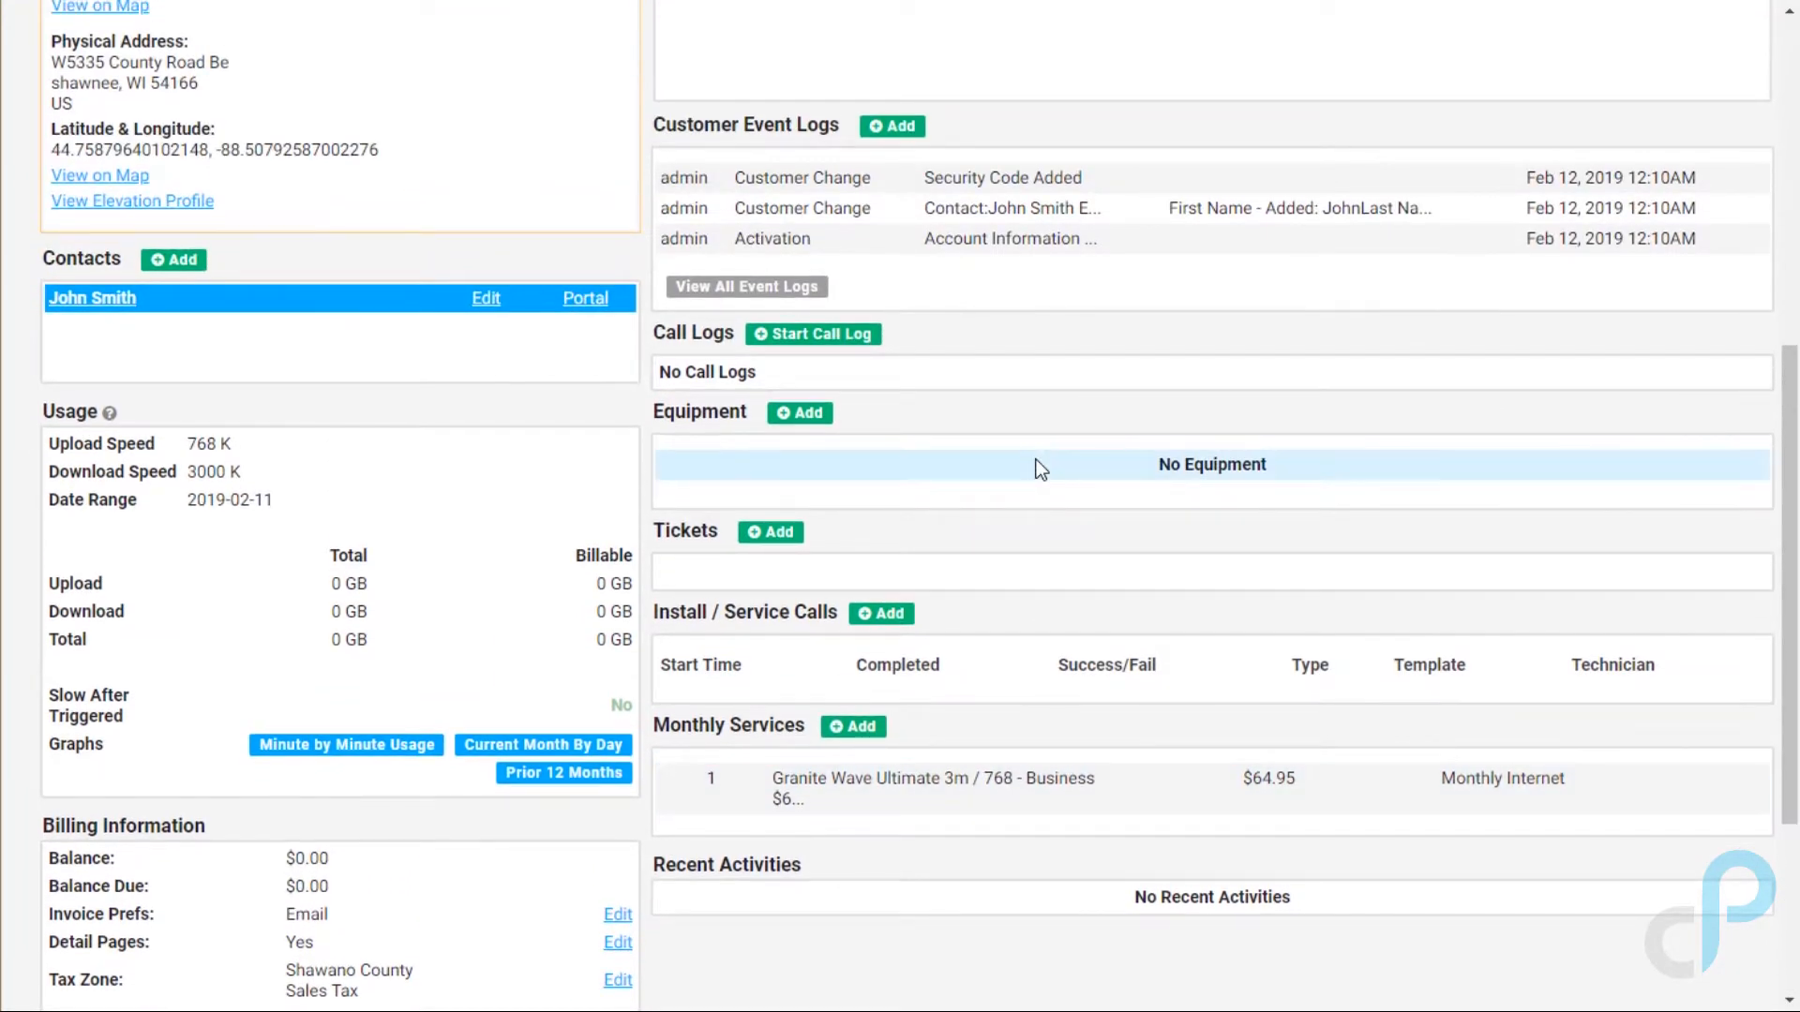
scroll(1037, 459, "up", 7)
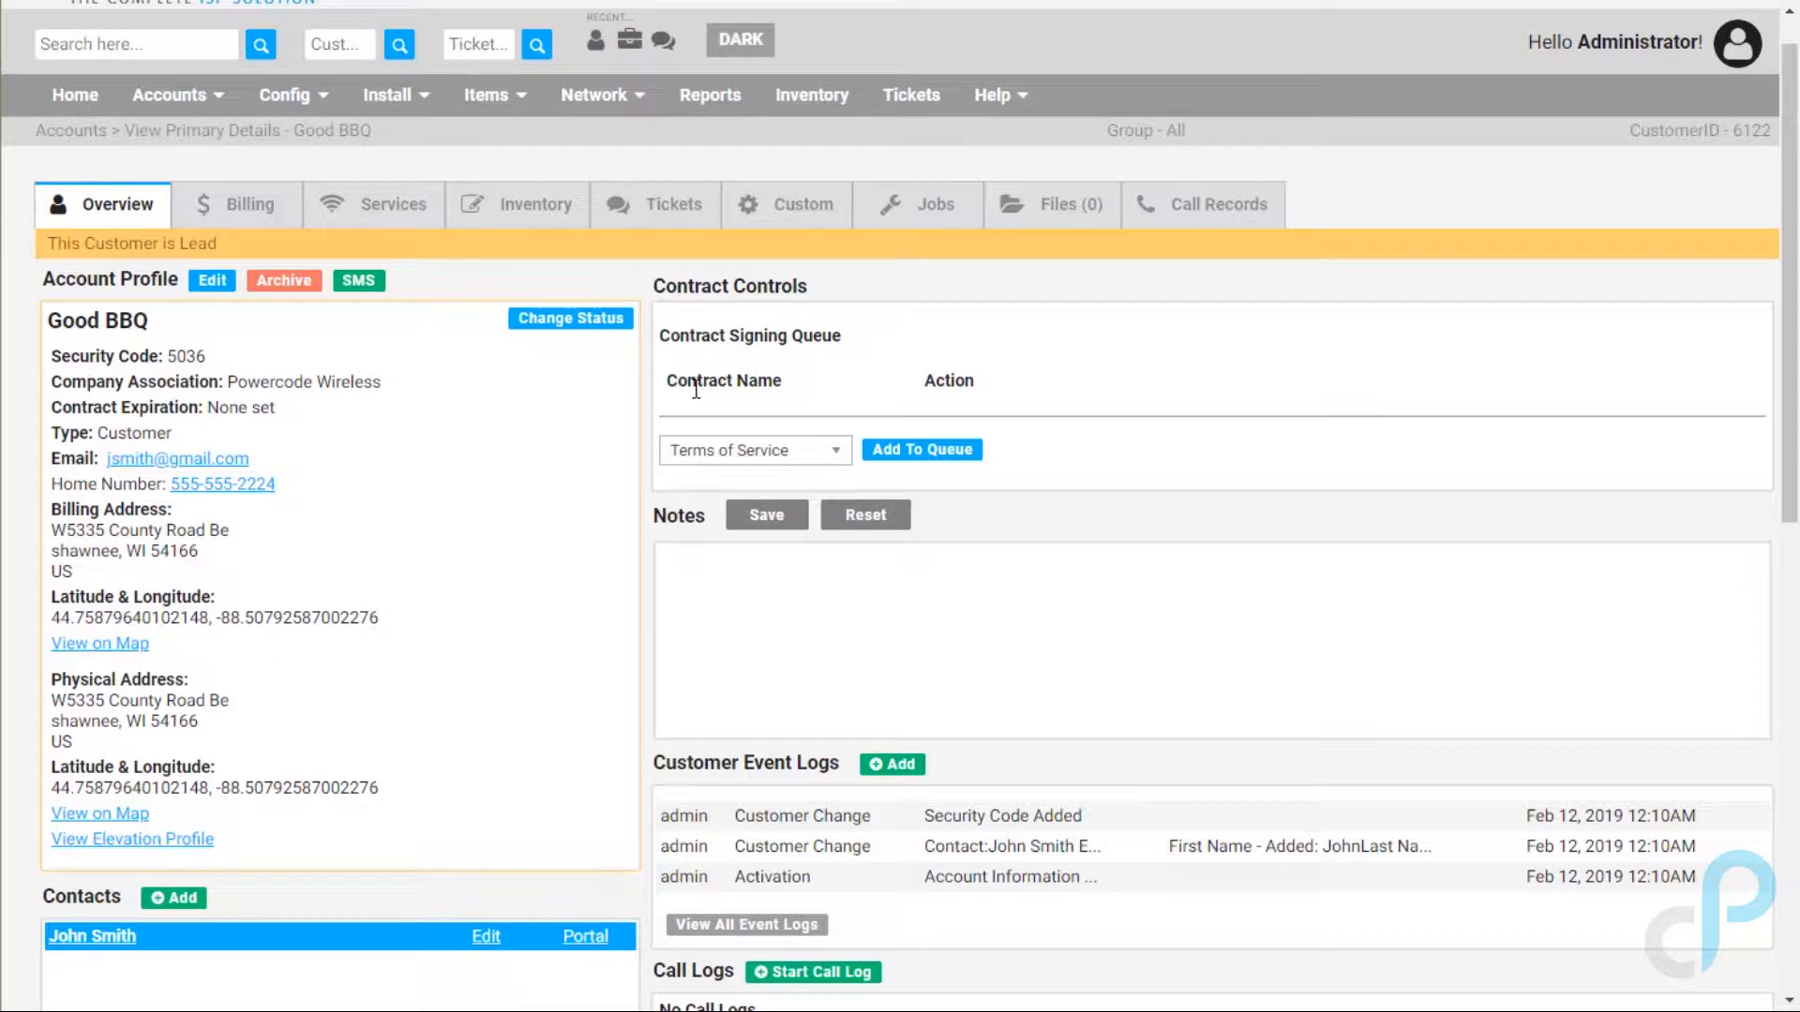
scroll(924, 581, "down", 2)
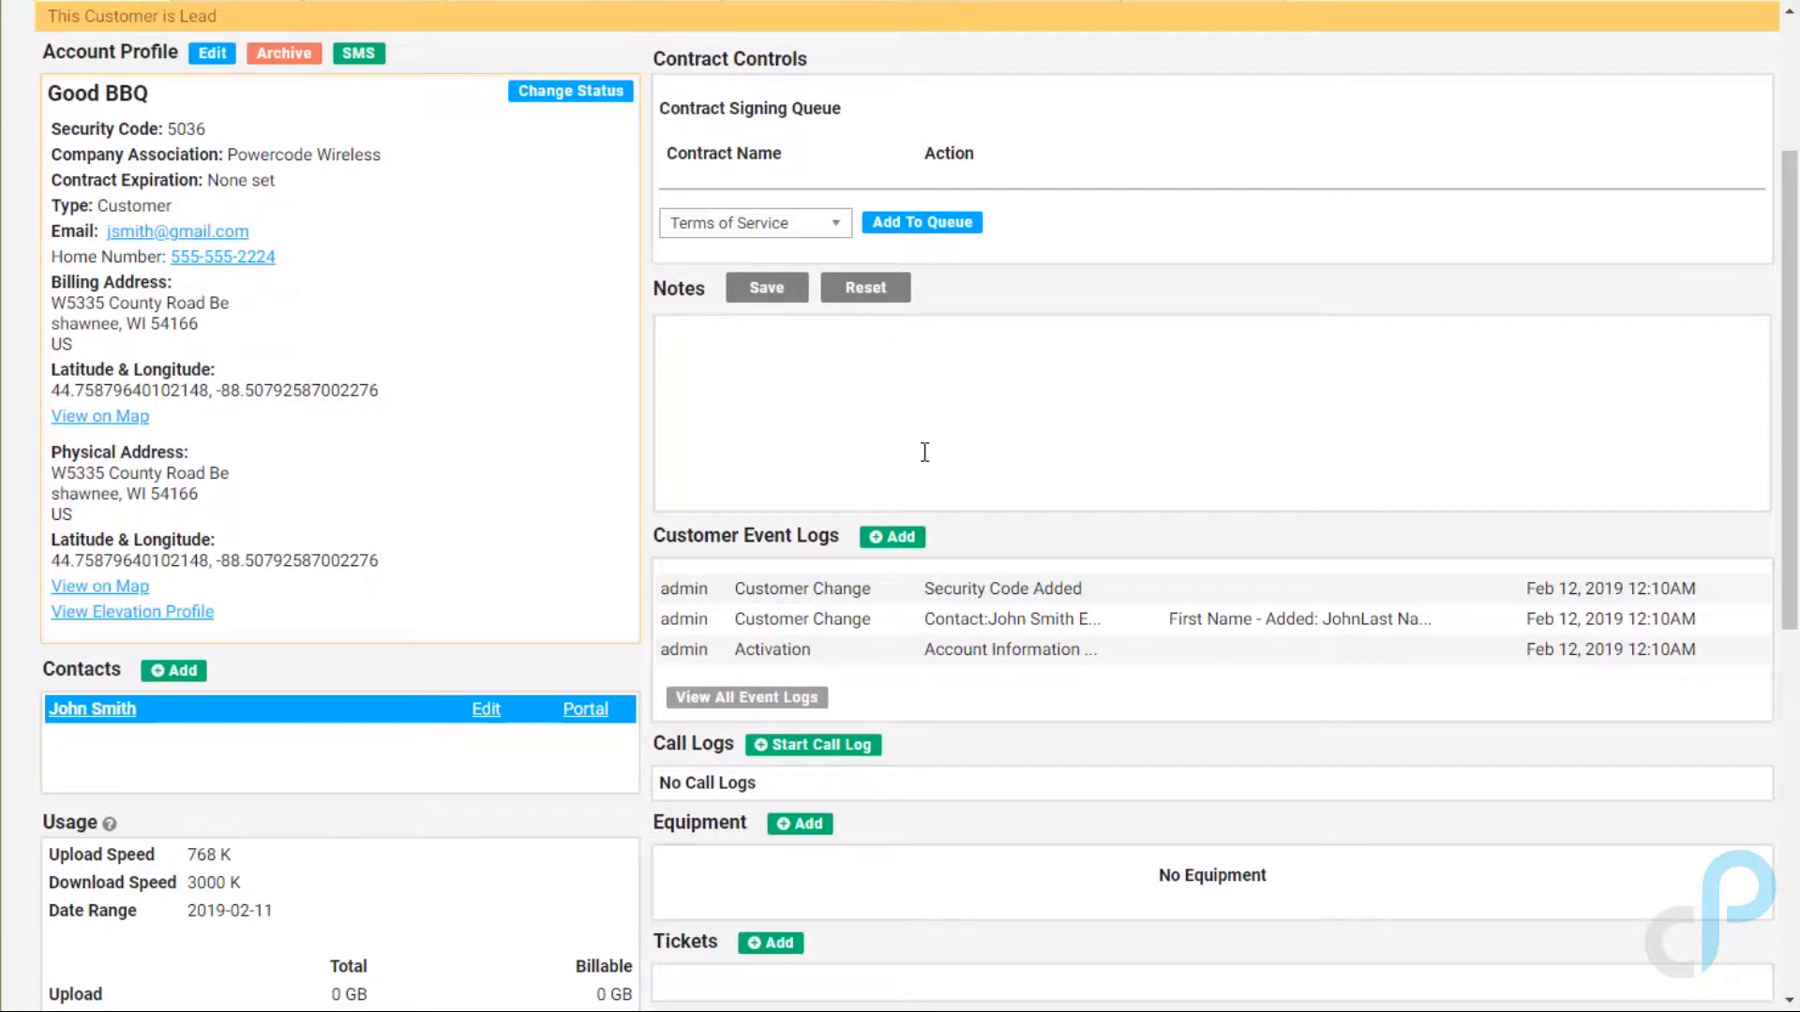
scroll(924, 452, "down", 3)
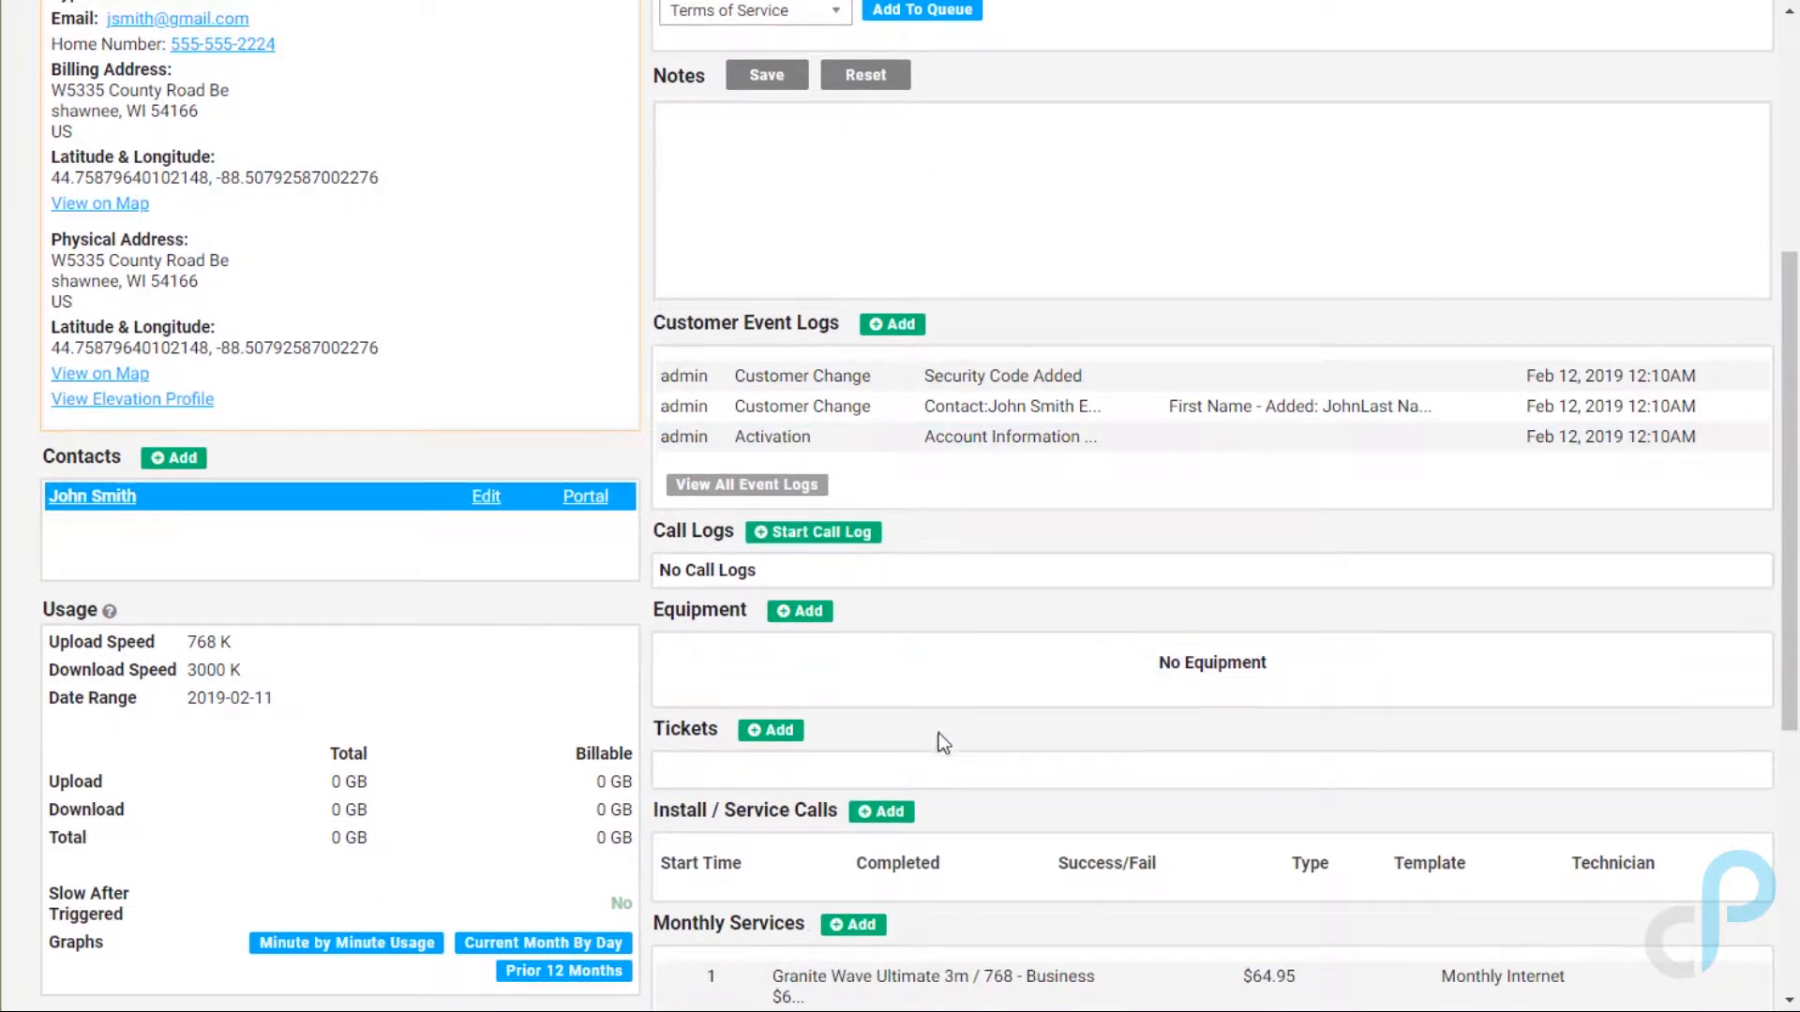
Step: Start a new job for Good BBQ and set its job type to Install
left_click(882, 811)
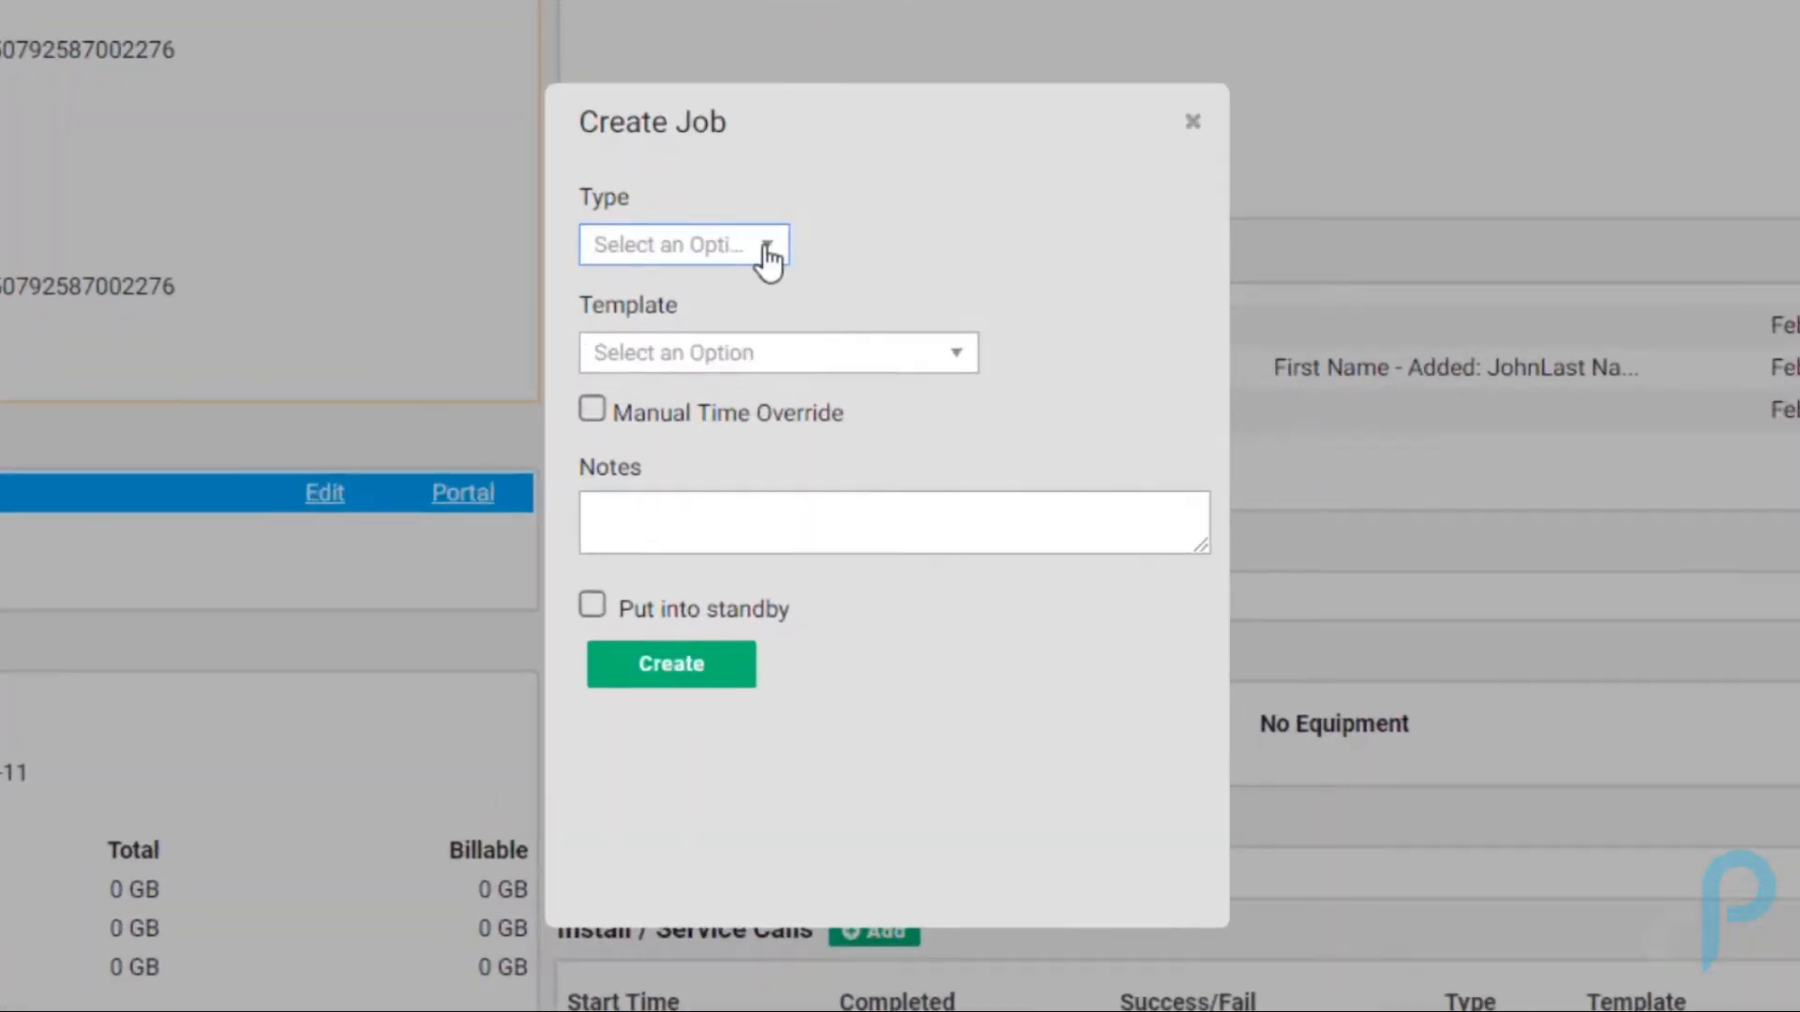
left_click(767, 253)
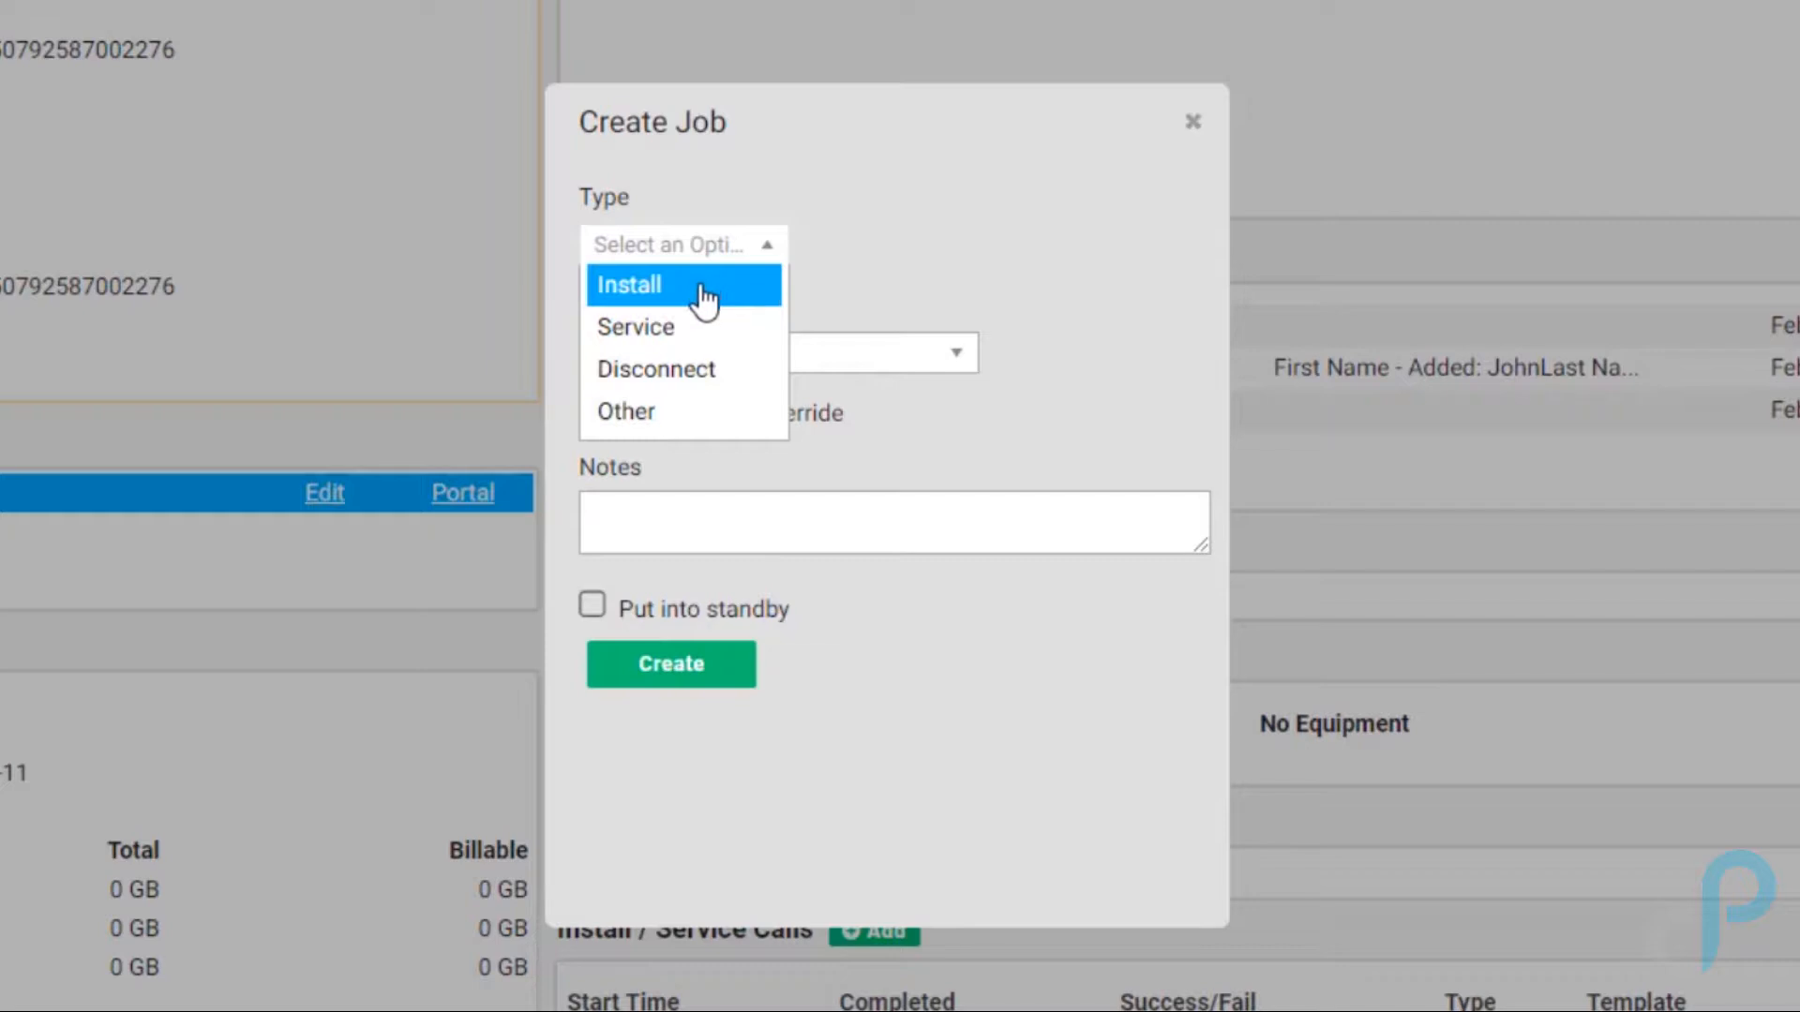
left_click(673, 328)
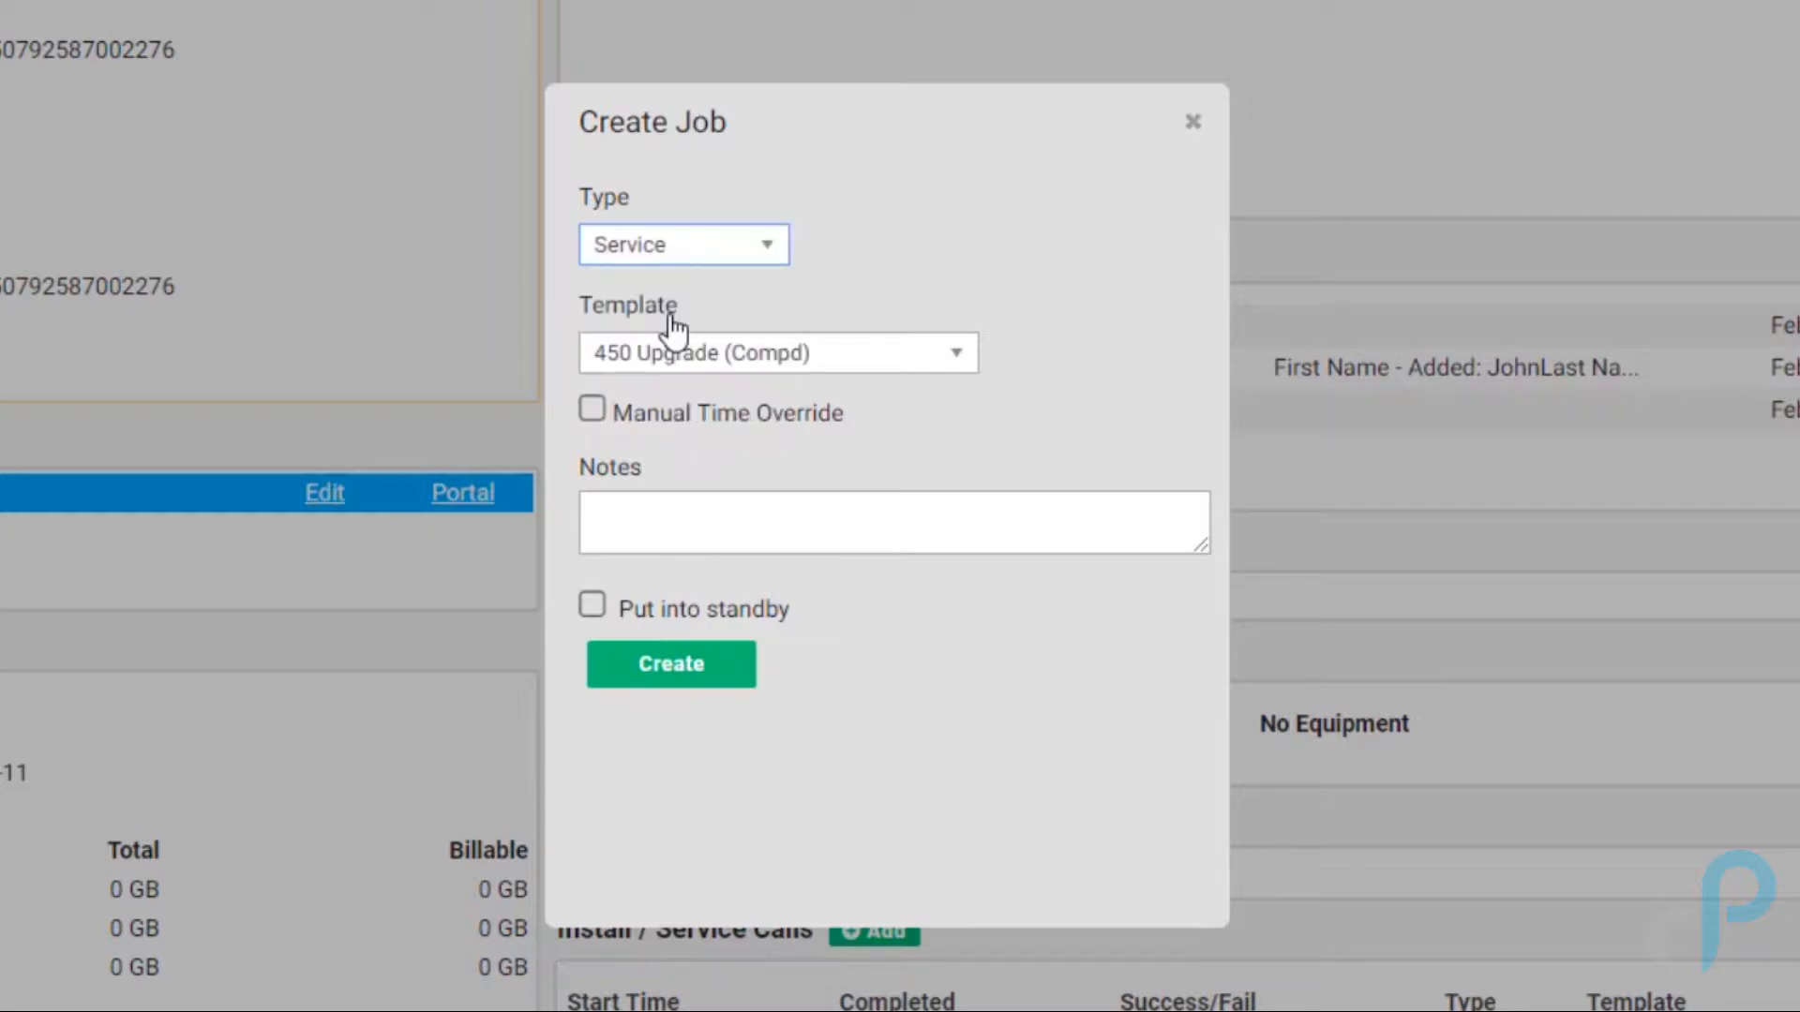
left_click(960, 351)
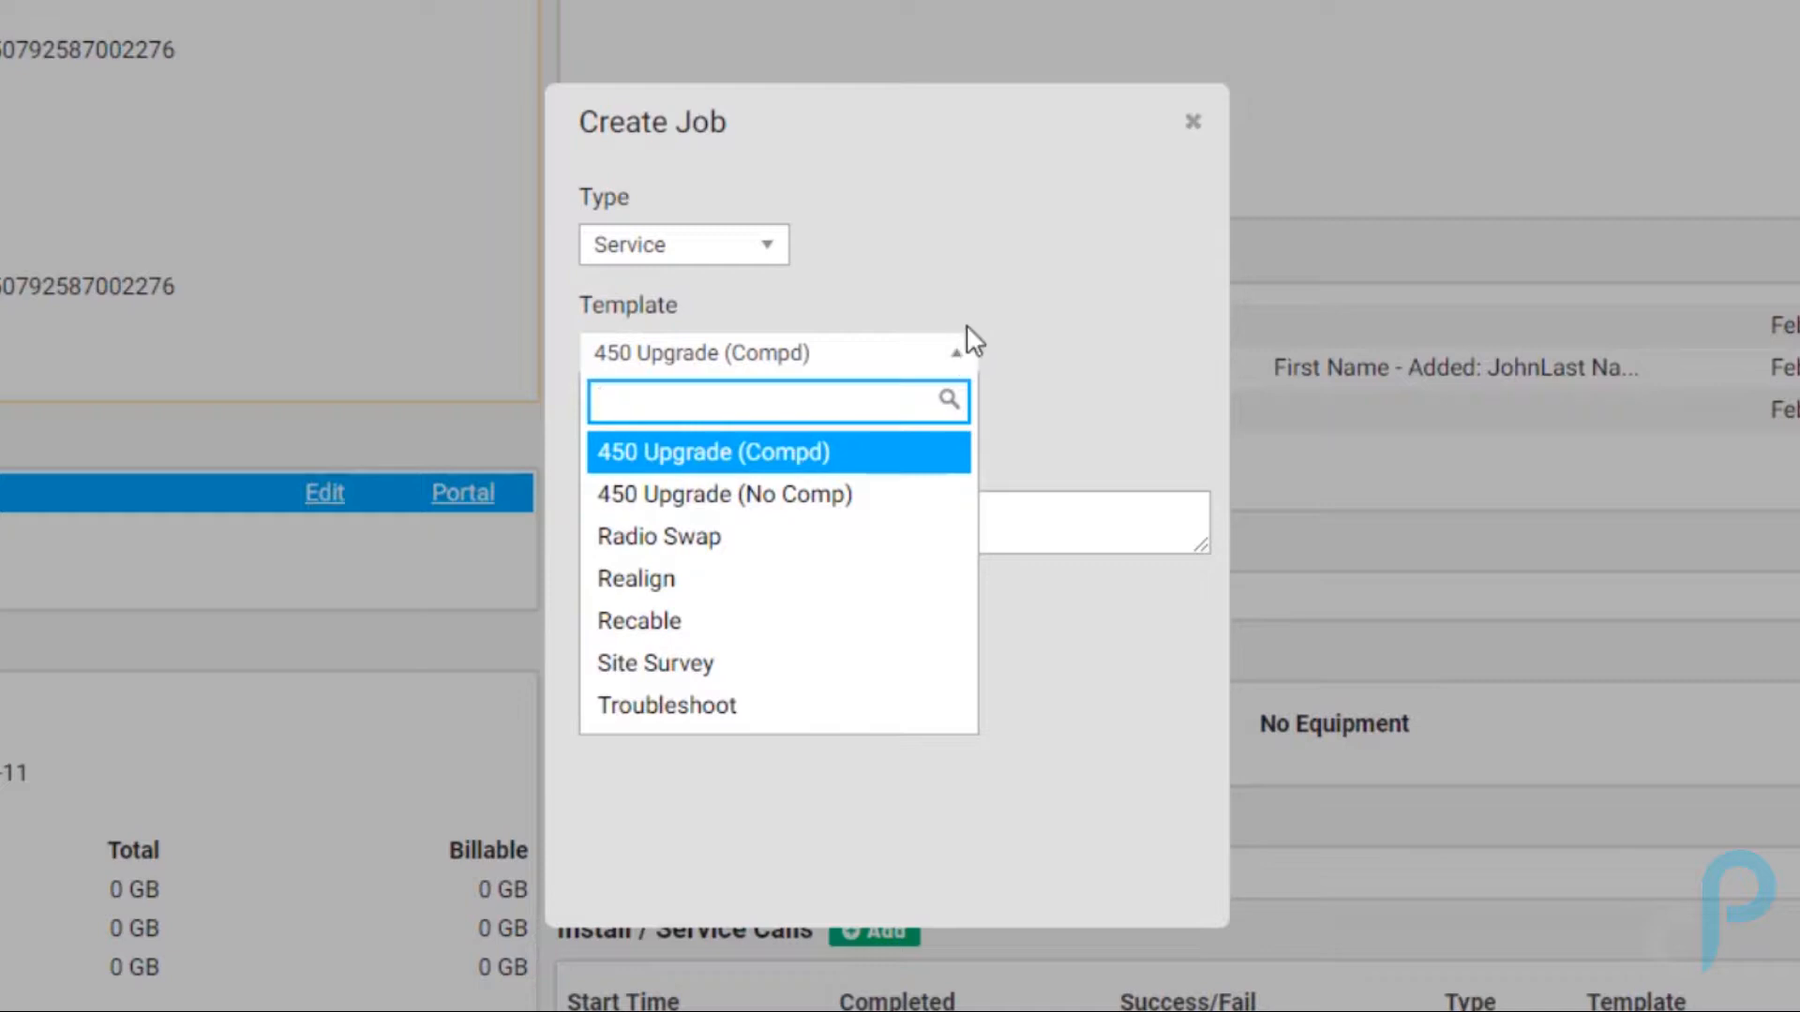
left_click(762, 247)
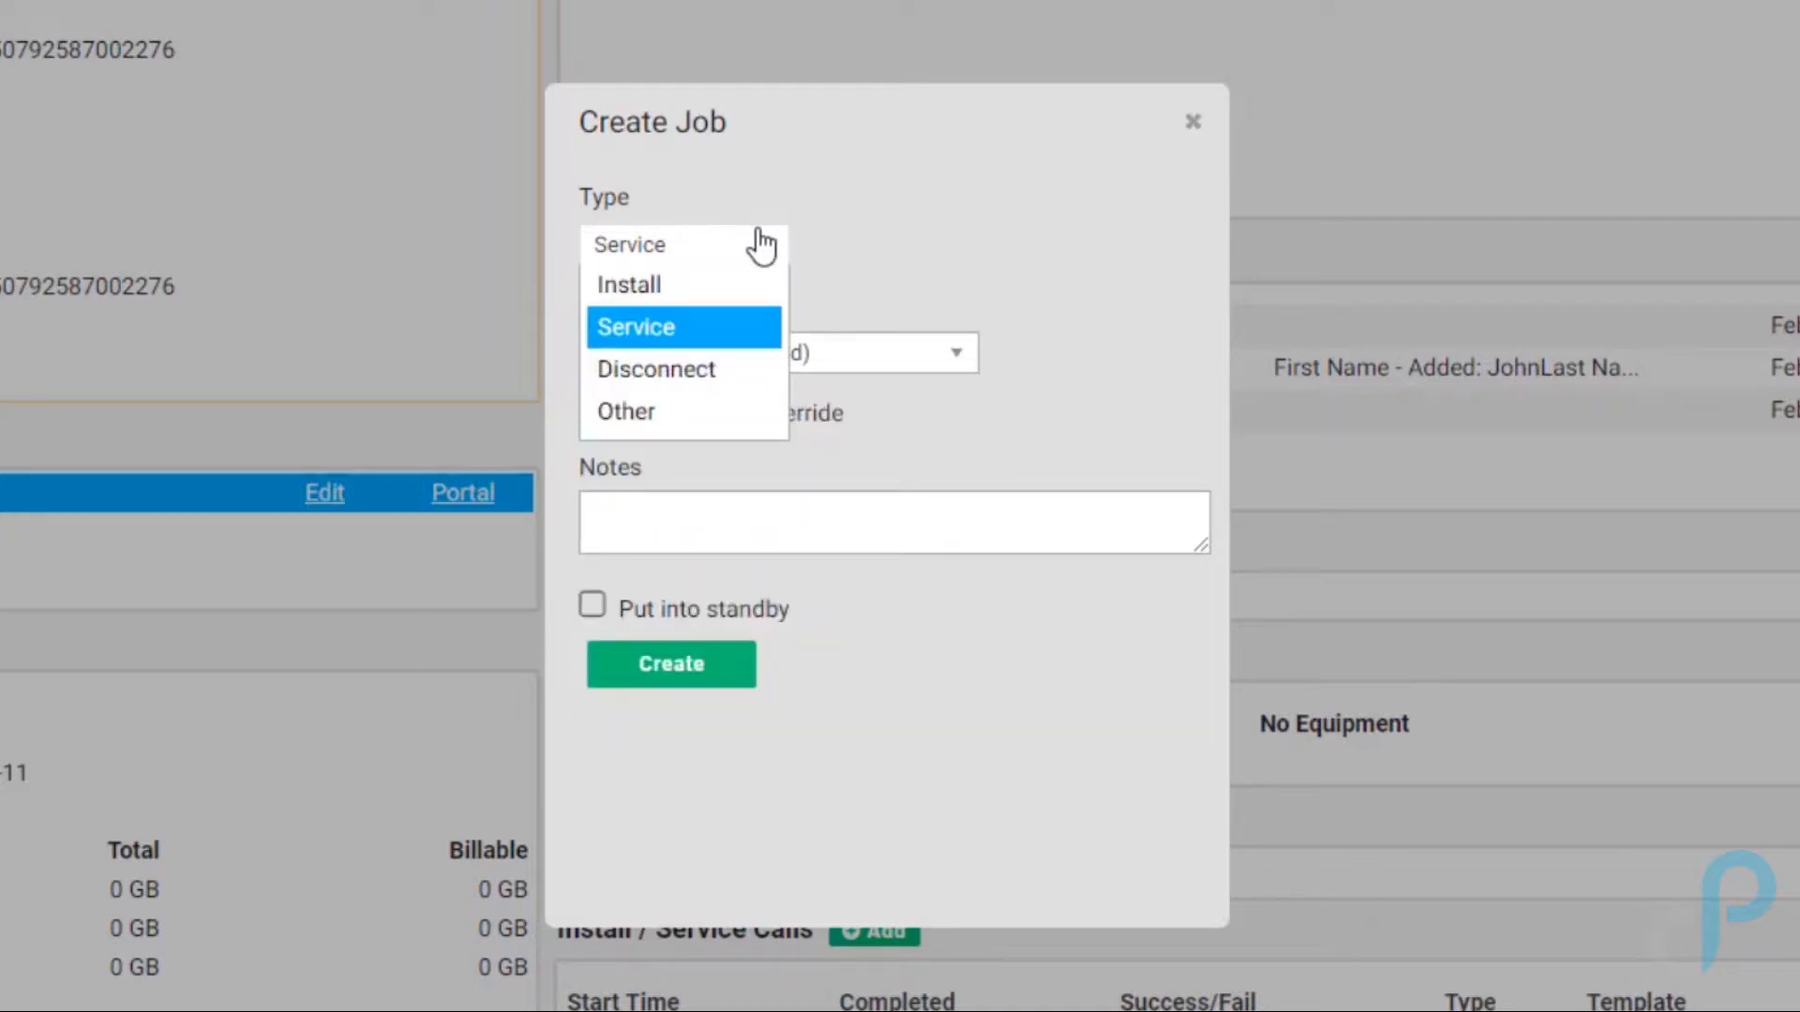
left_click(729, 286)
Step: Choose the Install template, leave manual time override off, and place the cursor in Notes
left_click(747, 365)
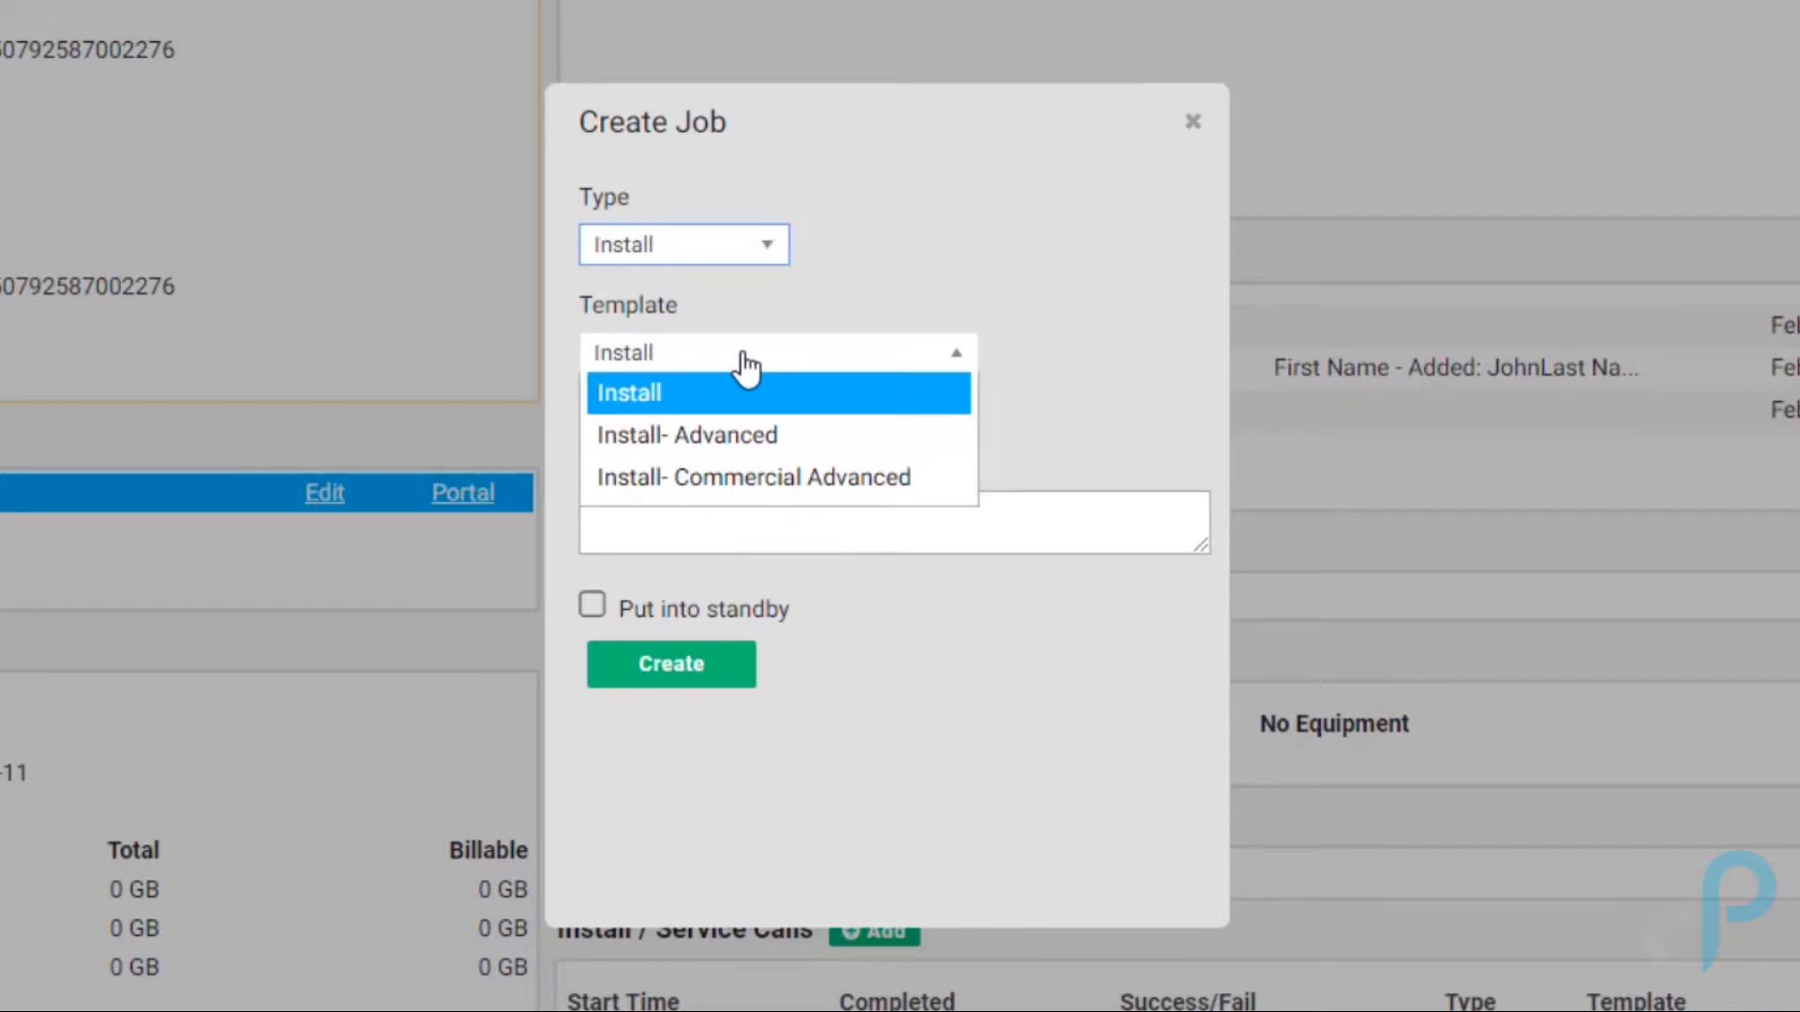
left_click(853, 403)
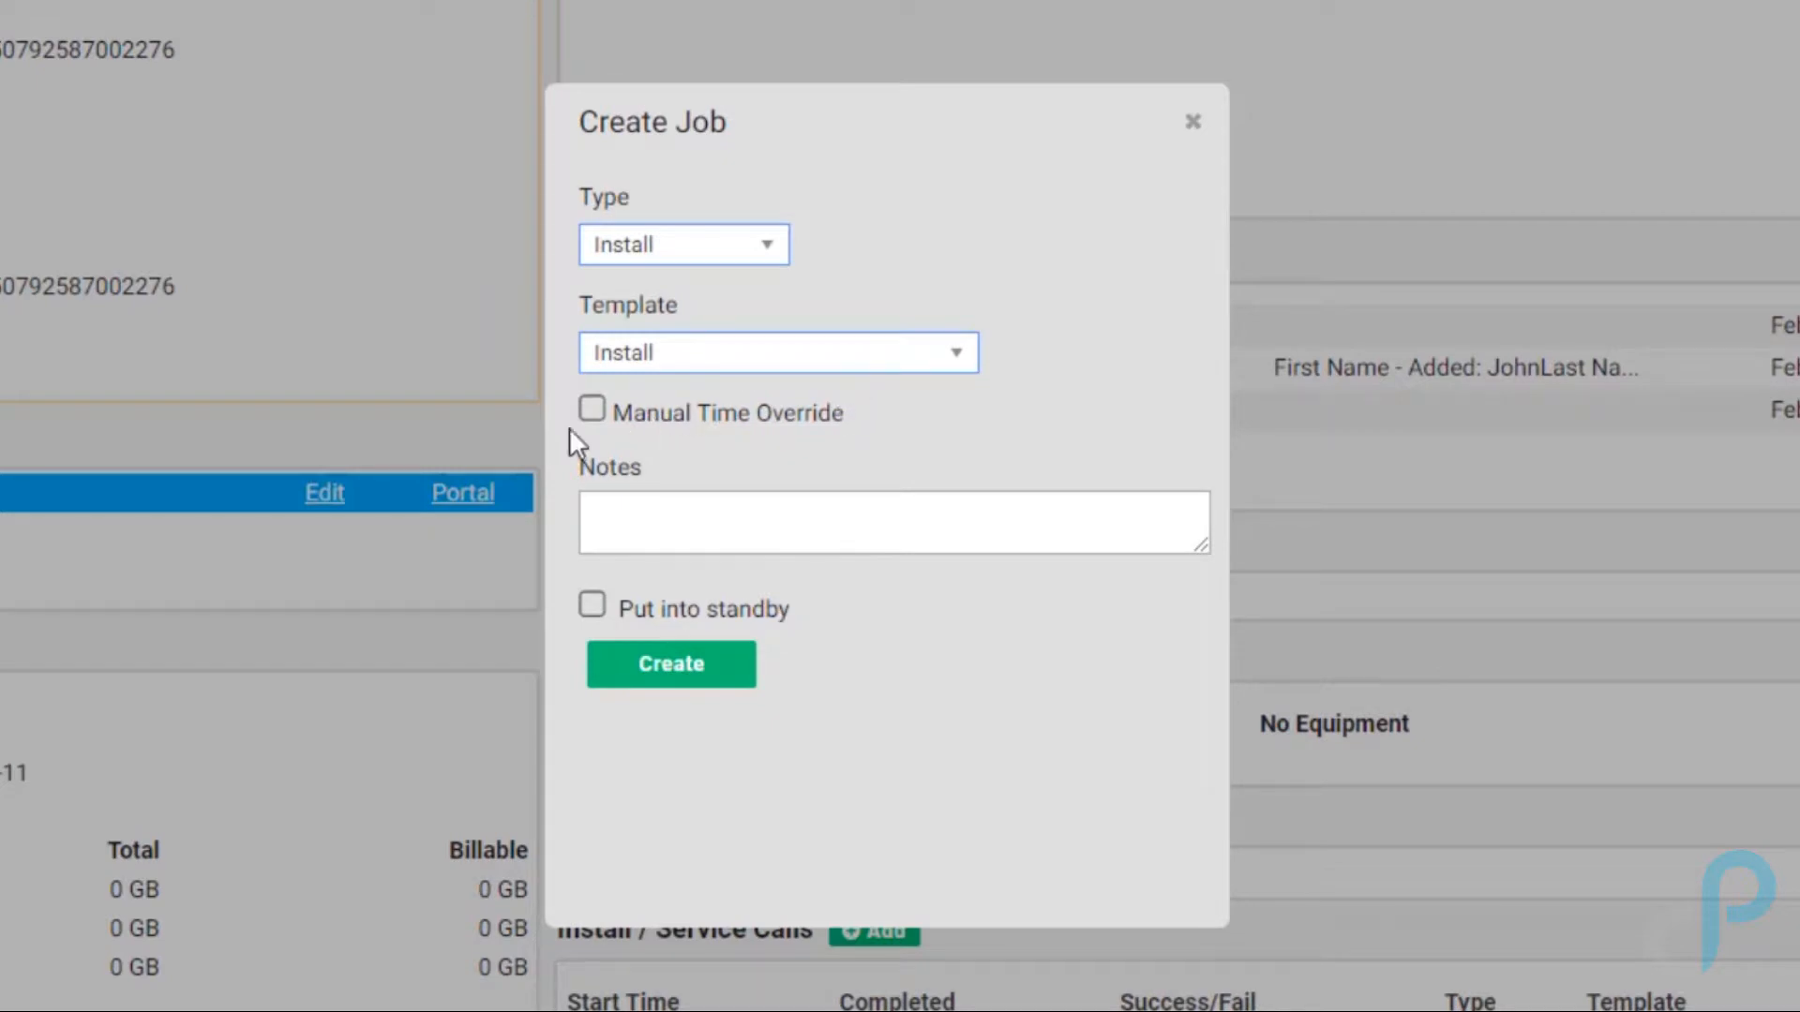
left_click(590, 412)
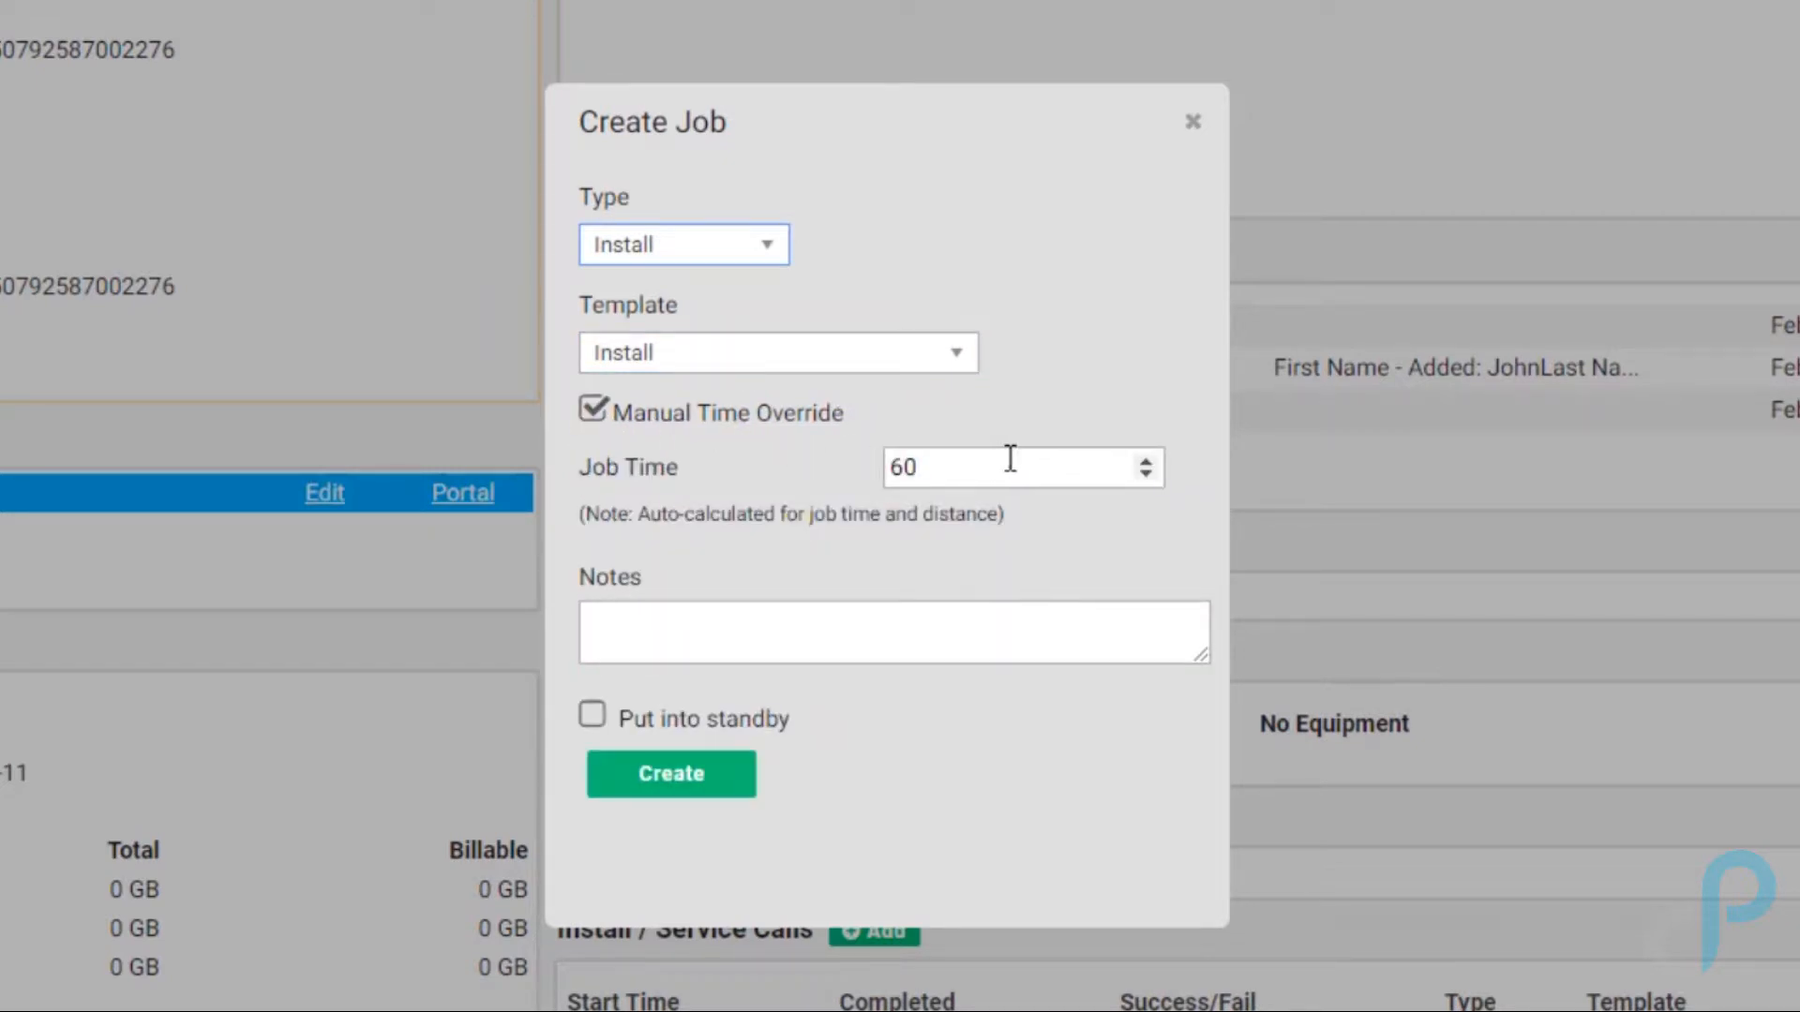
left_click(593, 410)
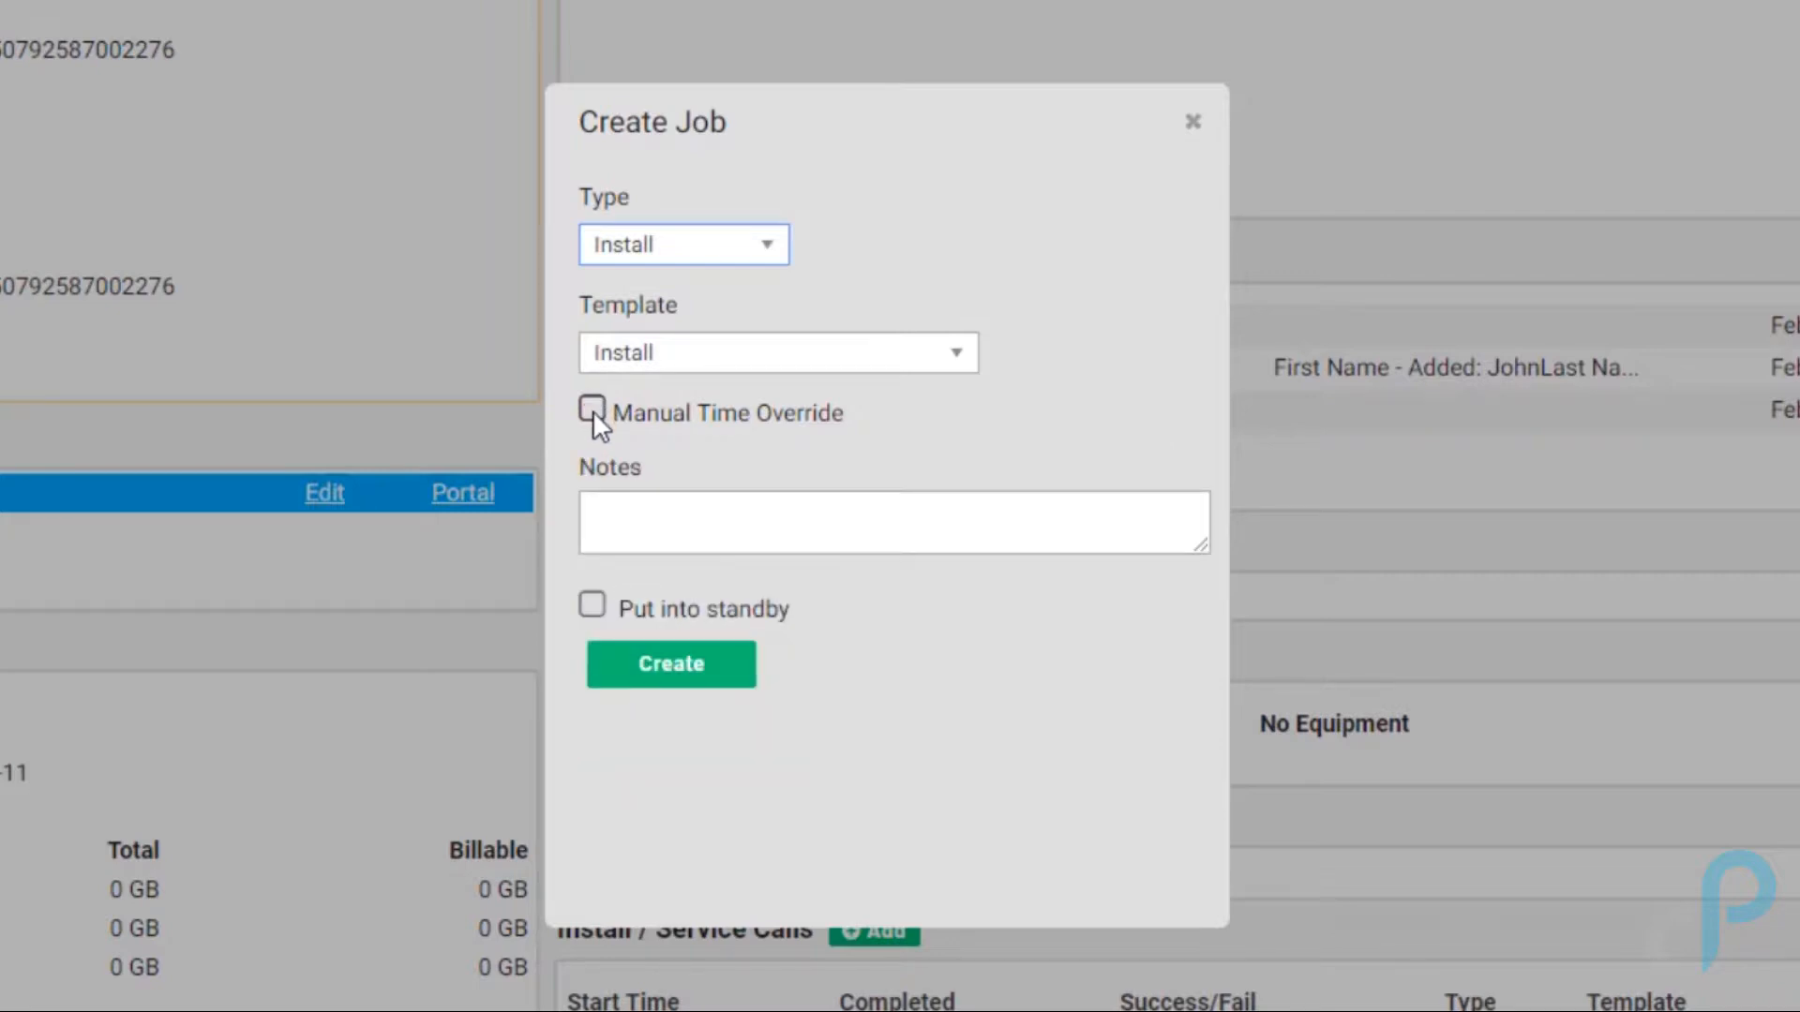
left_click(832, 526)
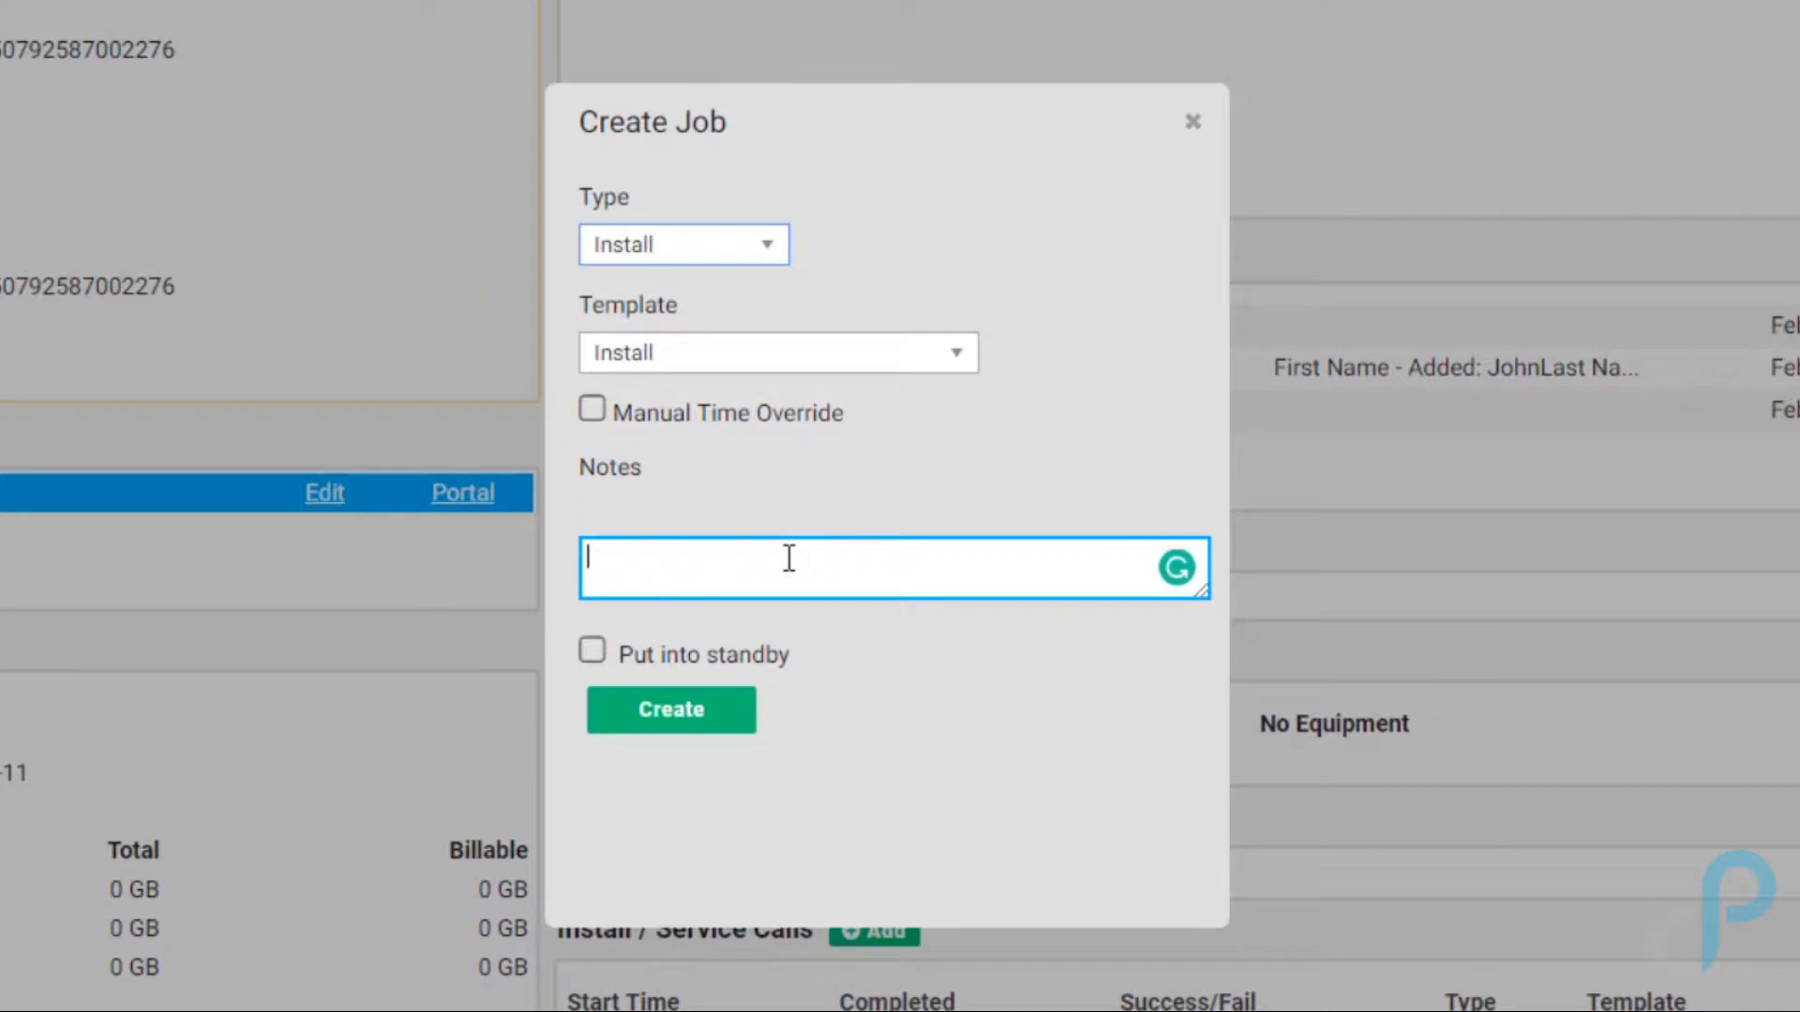
Step: Enter notes LOS SHOT, QUOTED $125 and CALL AHEAD!! on separate lines and create the job
type("LOS SHOT")
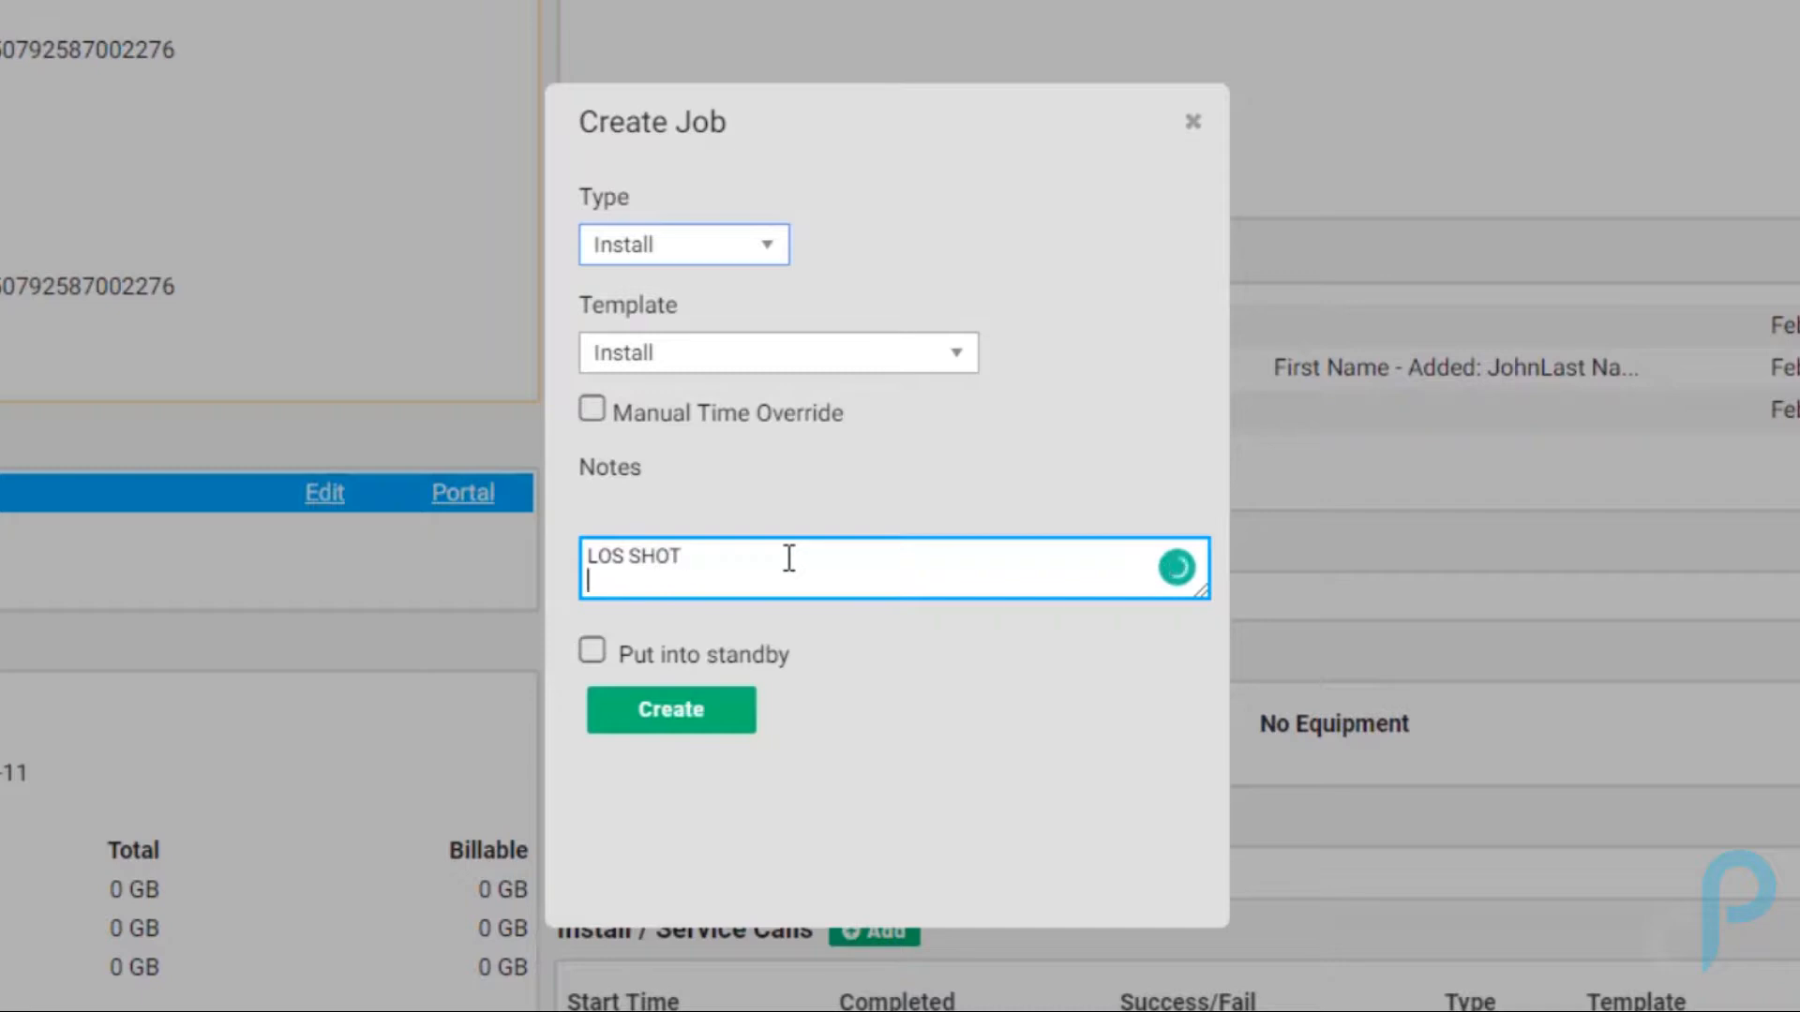
key("Return")
type("QUOTED")
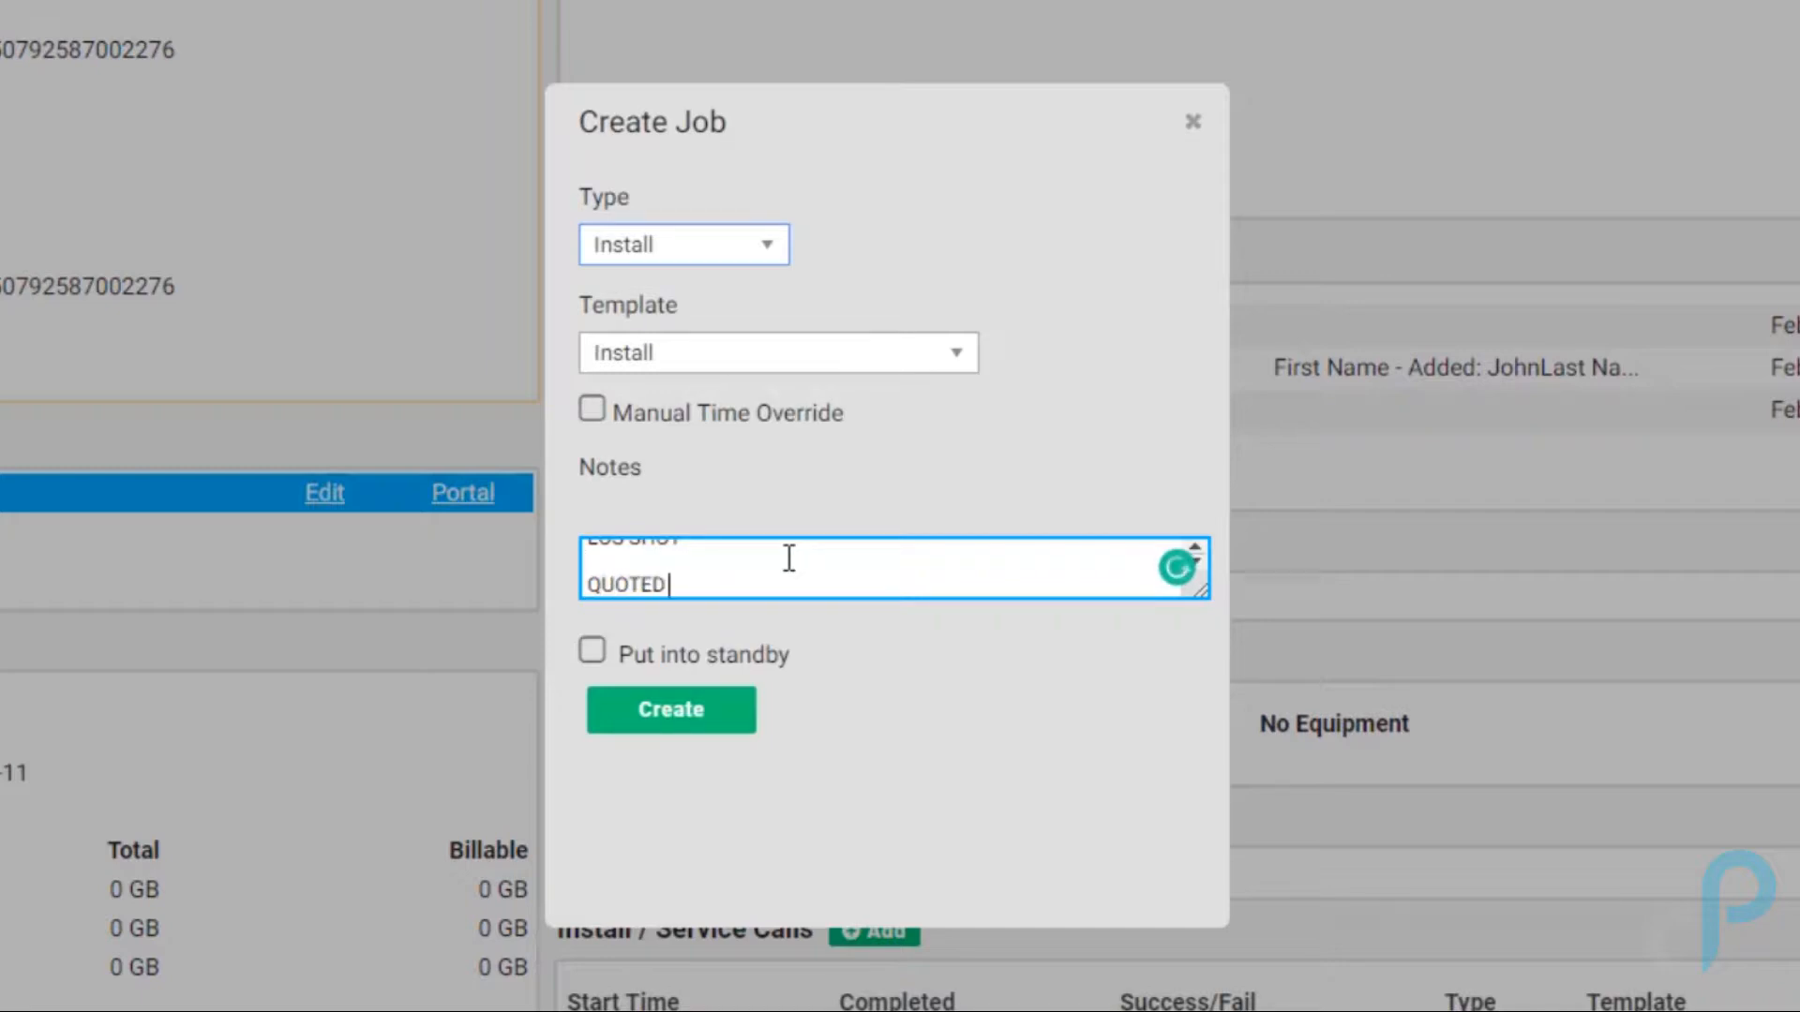
type(" $125")
key("Return")
type("CALL AHEA")
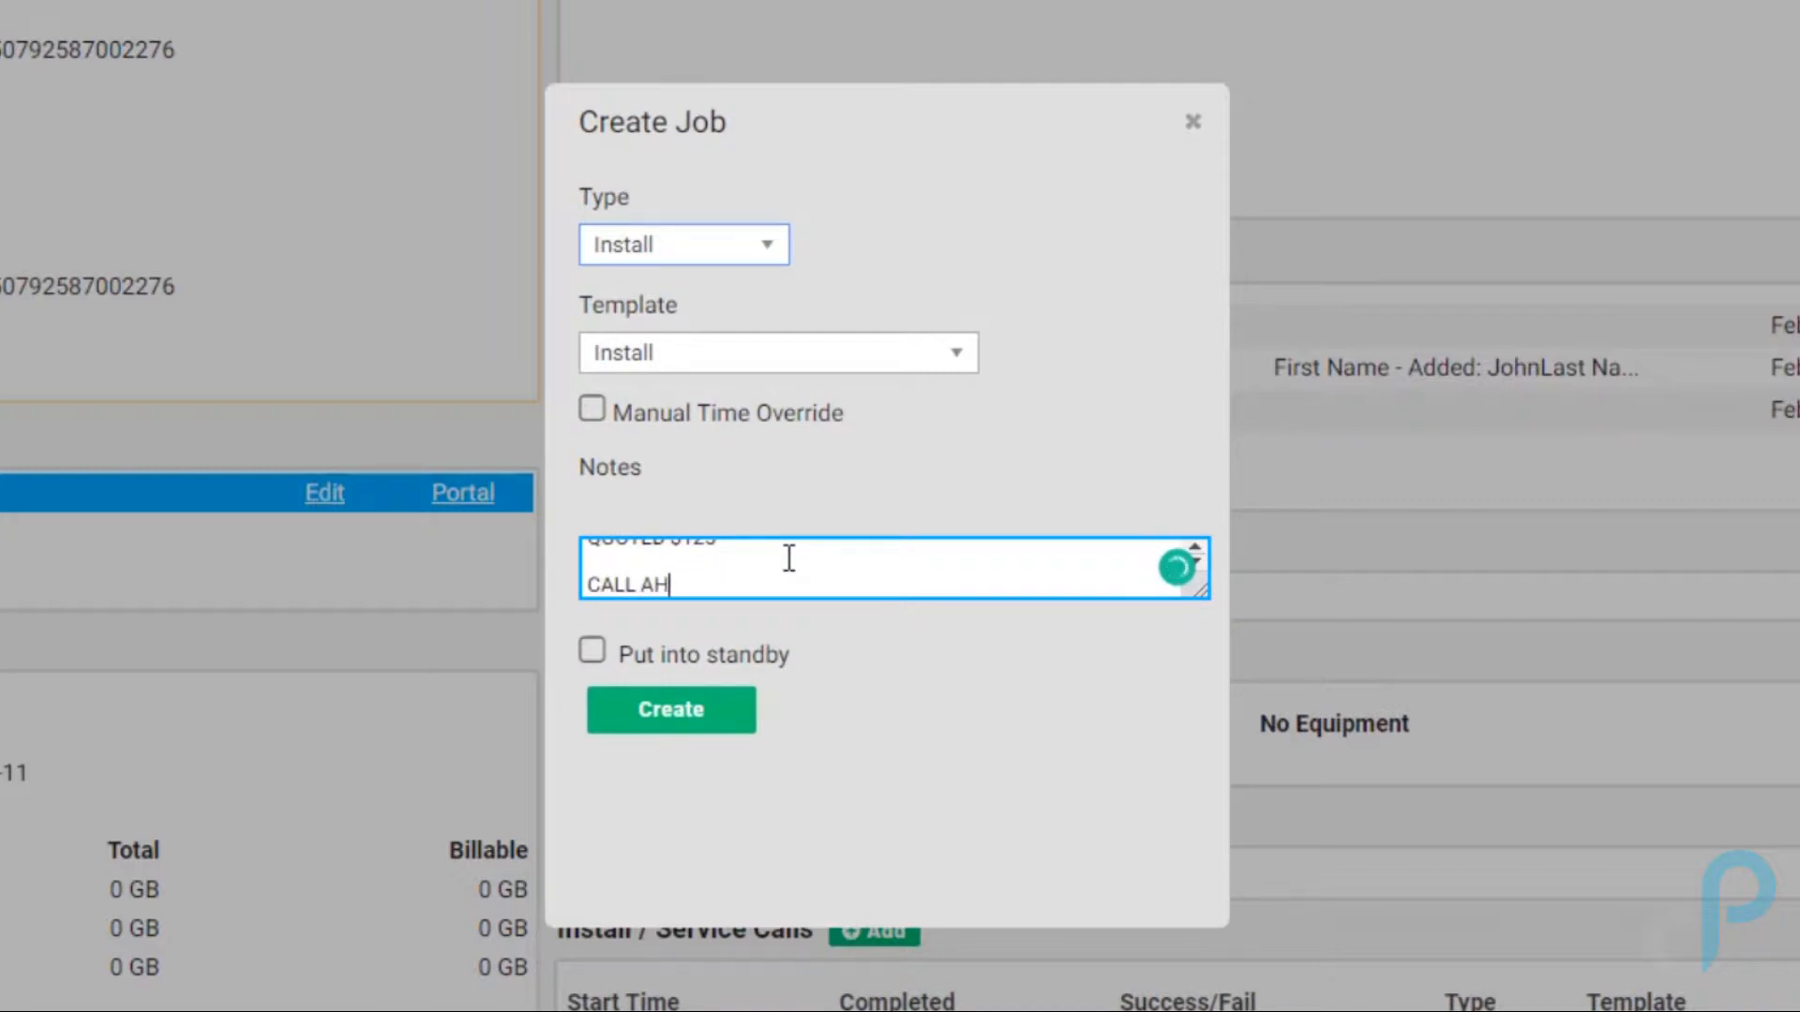
type("D!!")
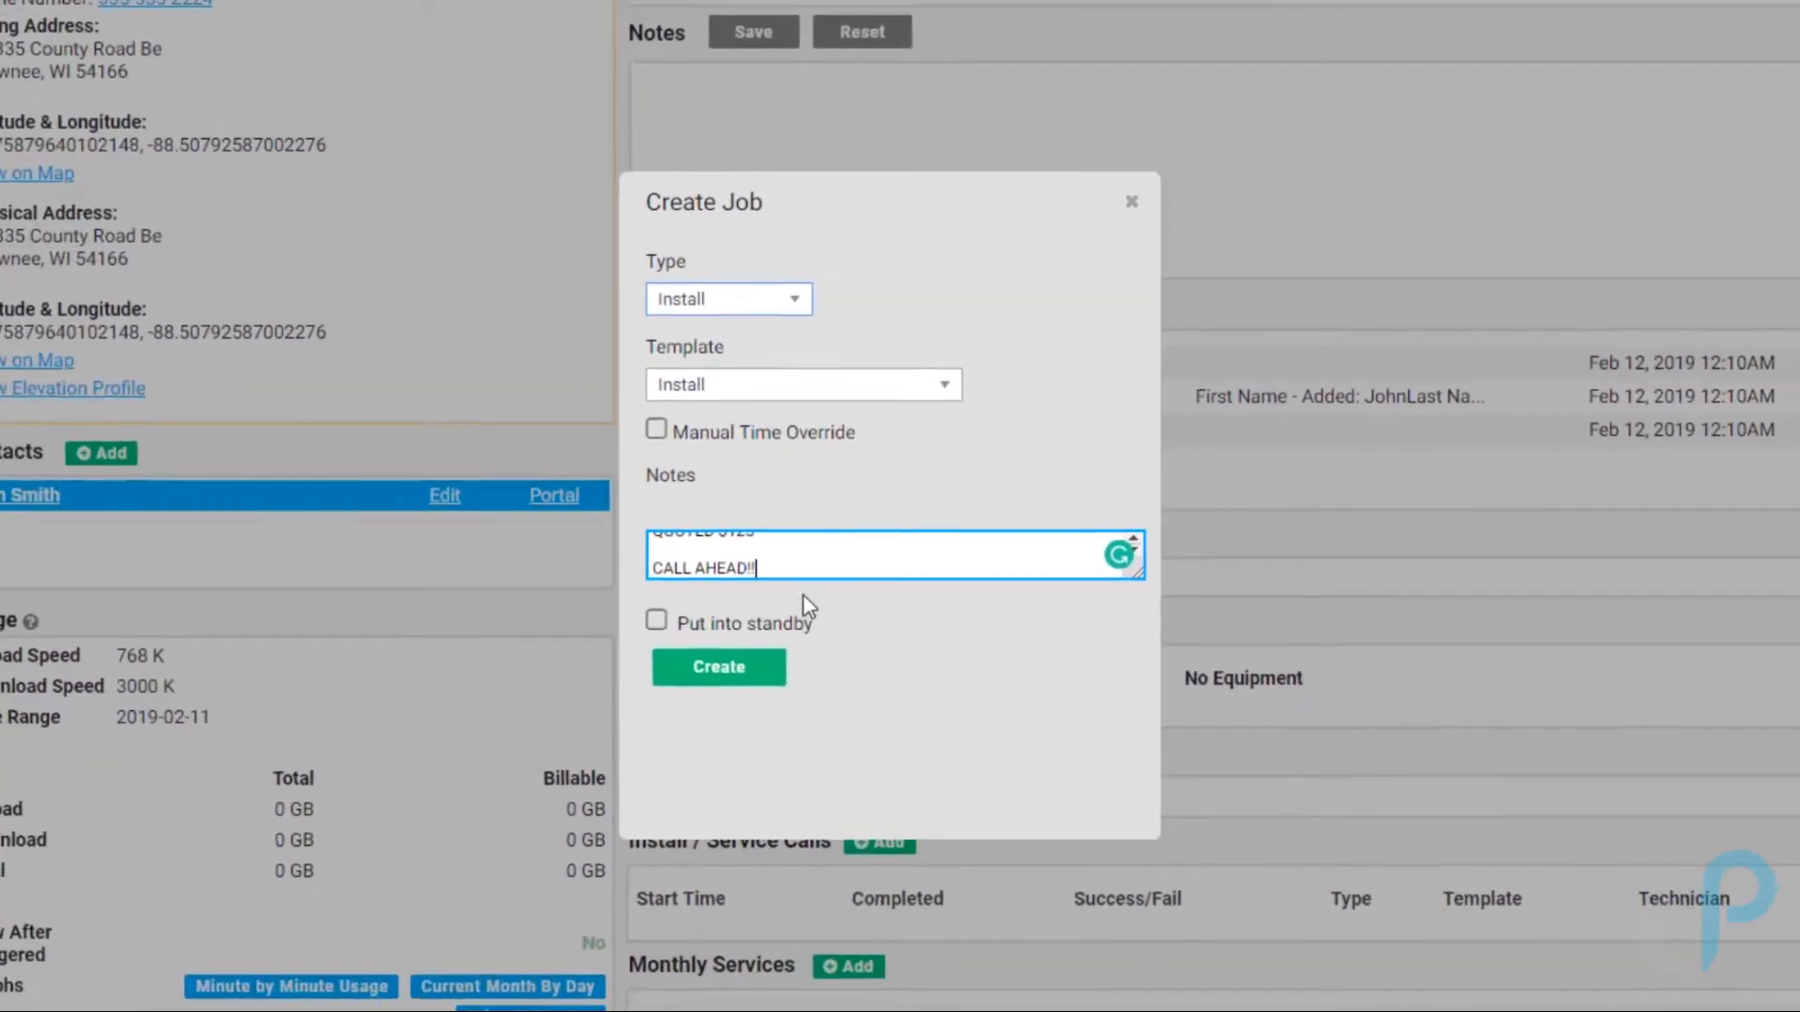
left_click(750, 667)
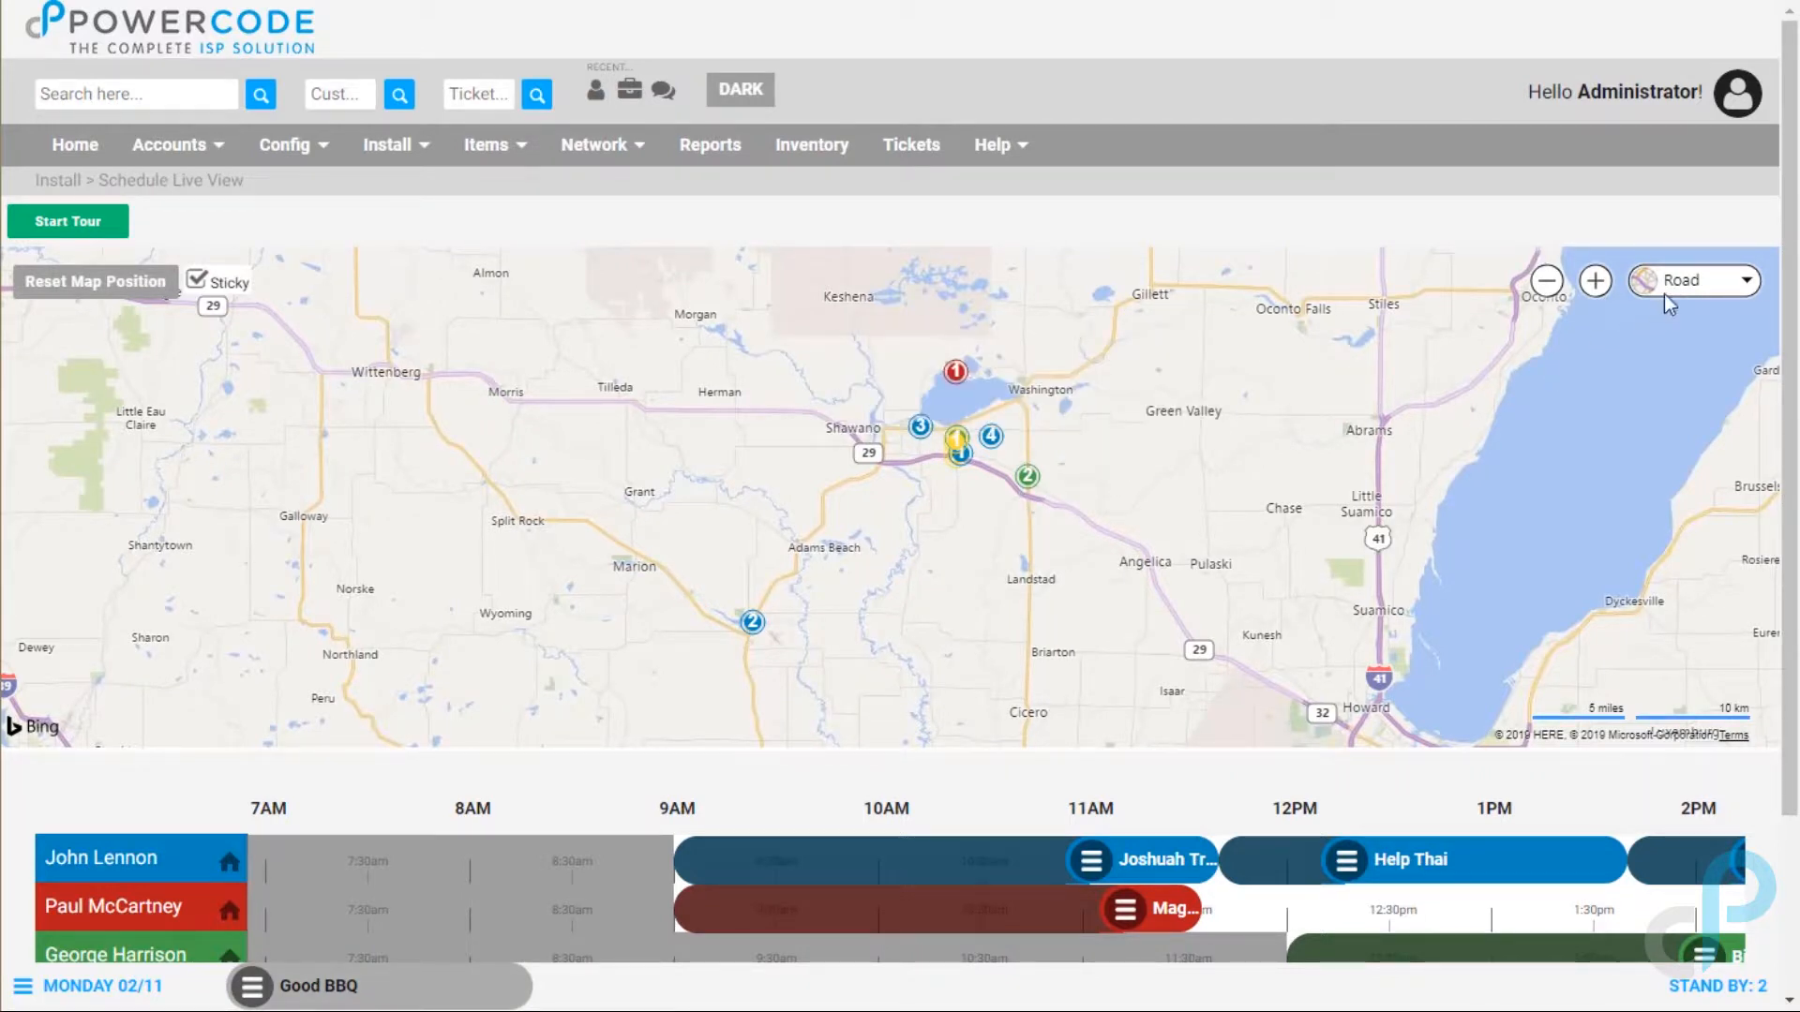
Step: Scroll the Schedule Live View timeline to 9AM–4PM and inspect the job at map marker 1
left_click_drag(1795, 282, 1797, 420)
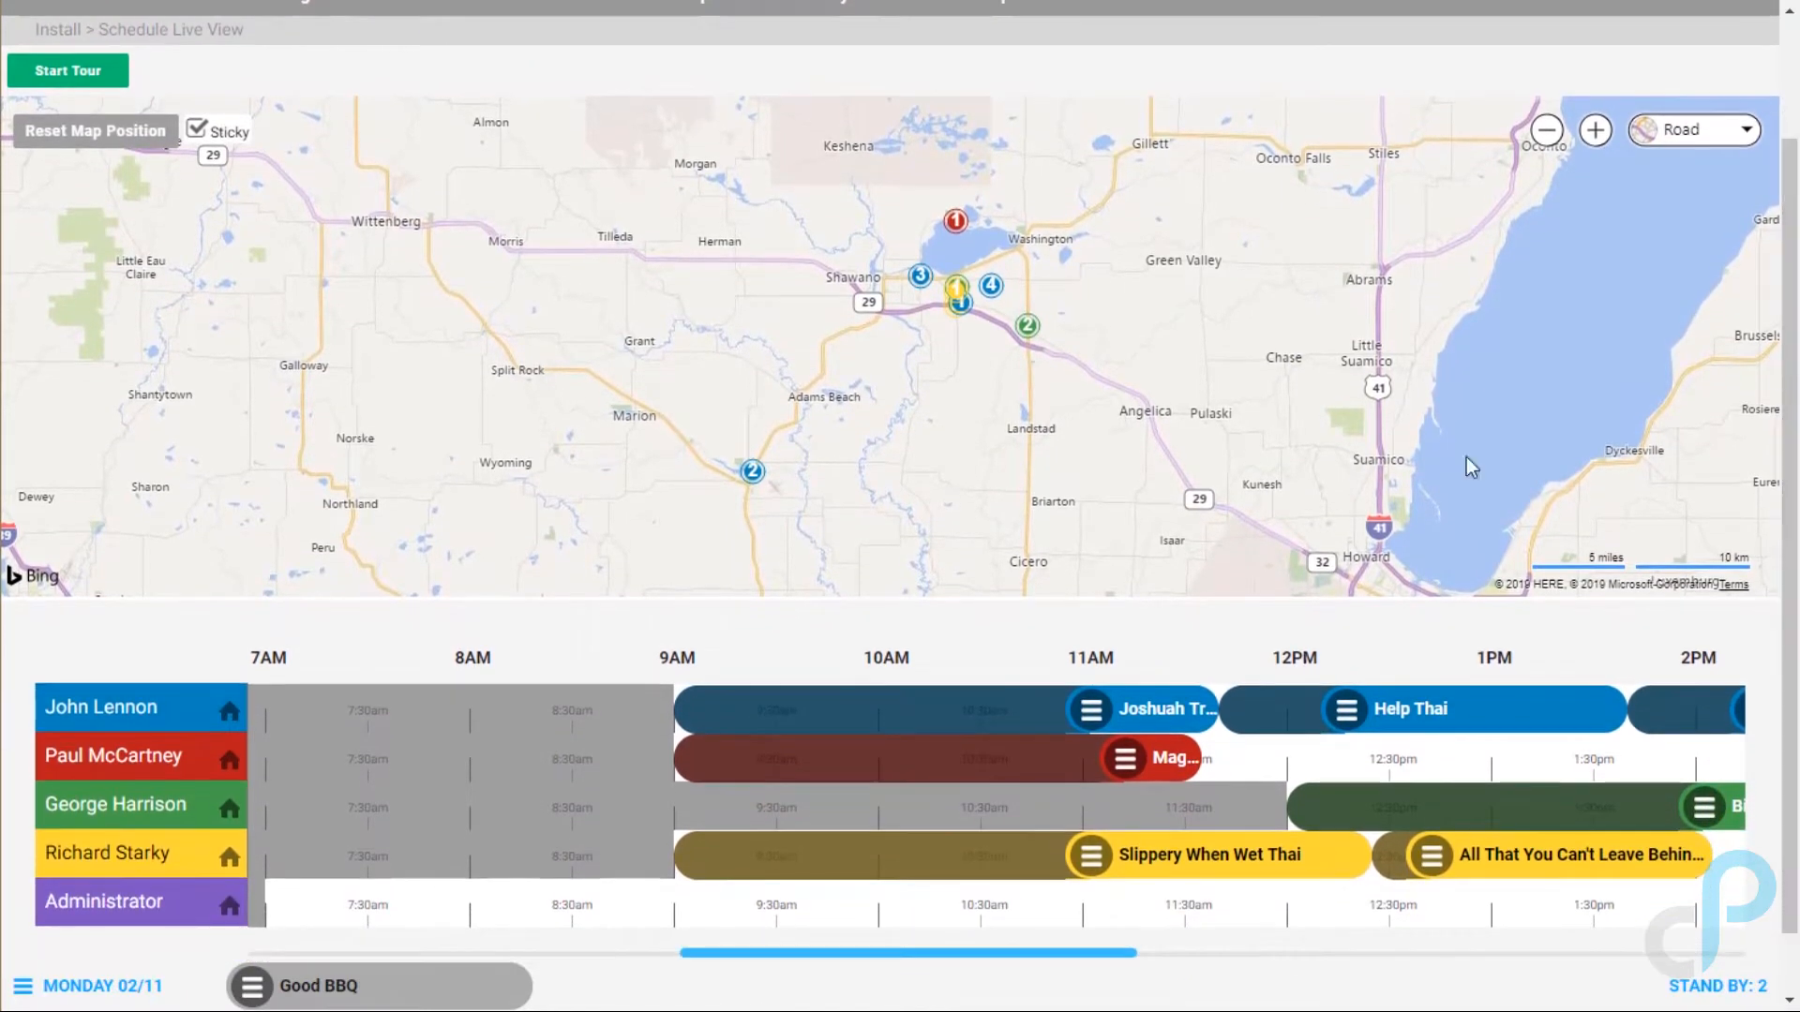
left_click_drag(740, 953, 856, 960)
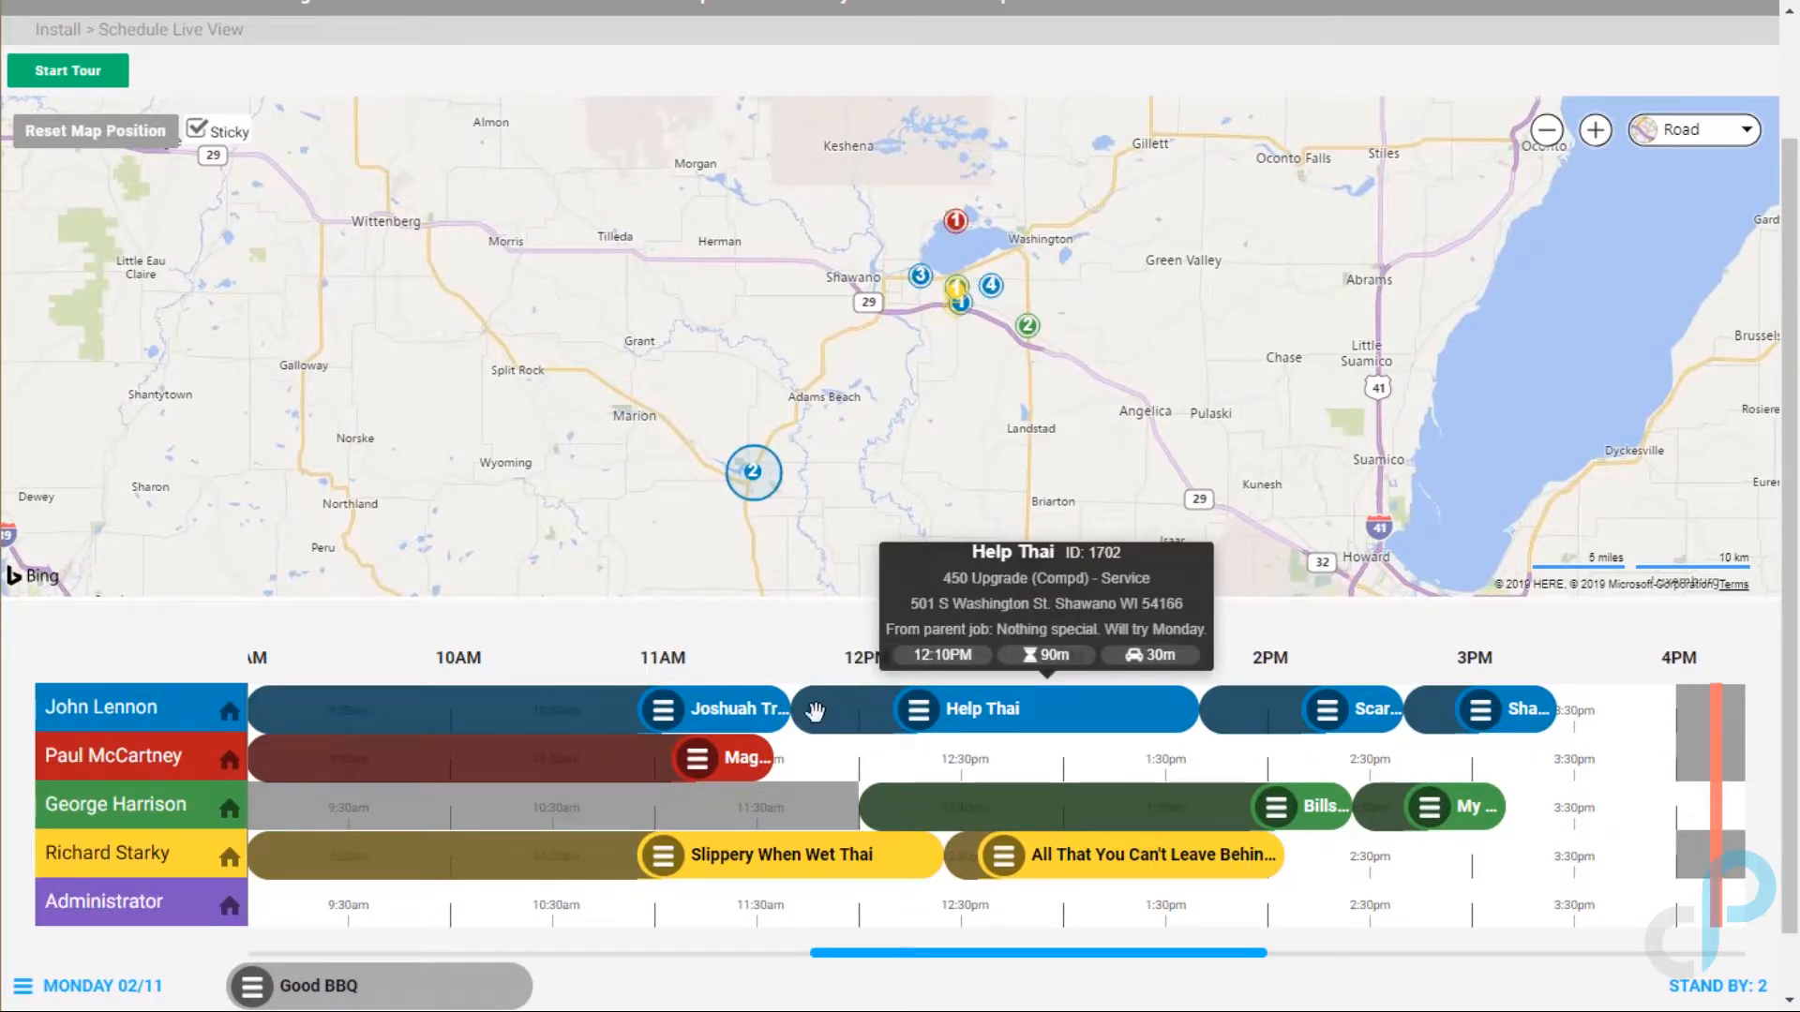
mouse_move(156, 714)
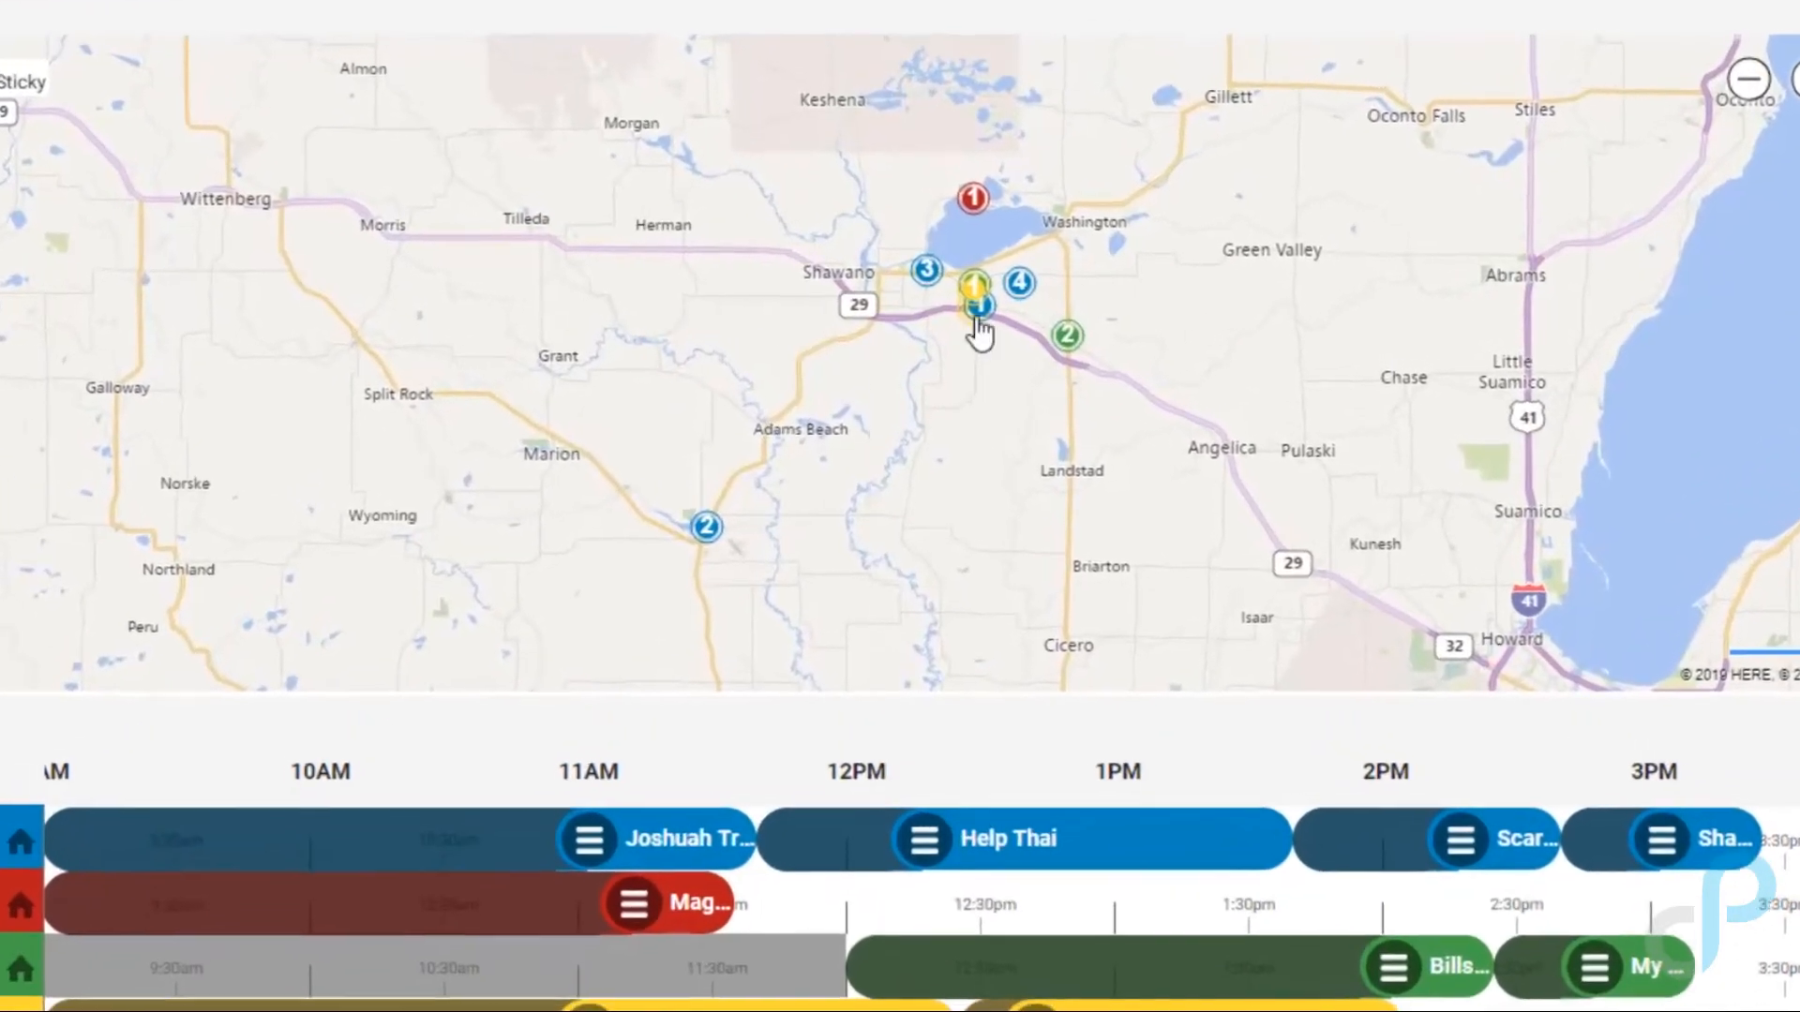
left_click(958, 298)
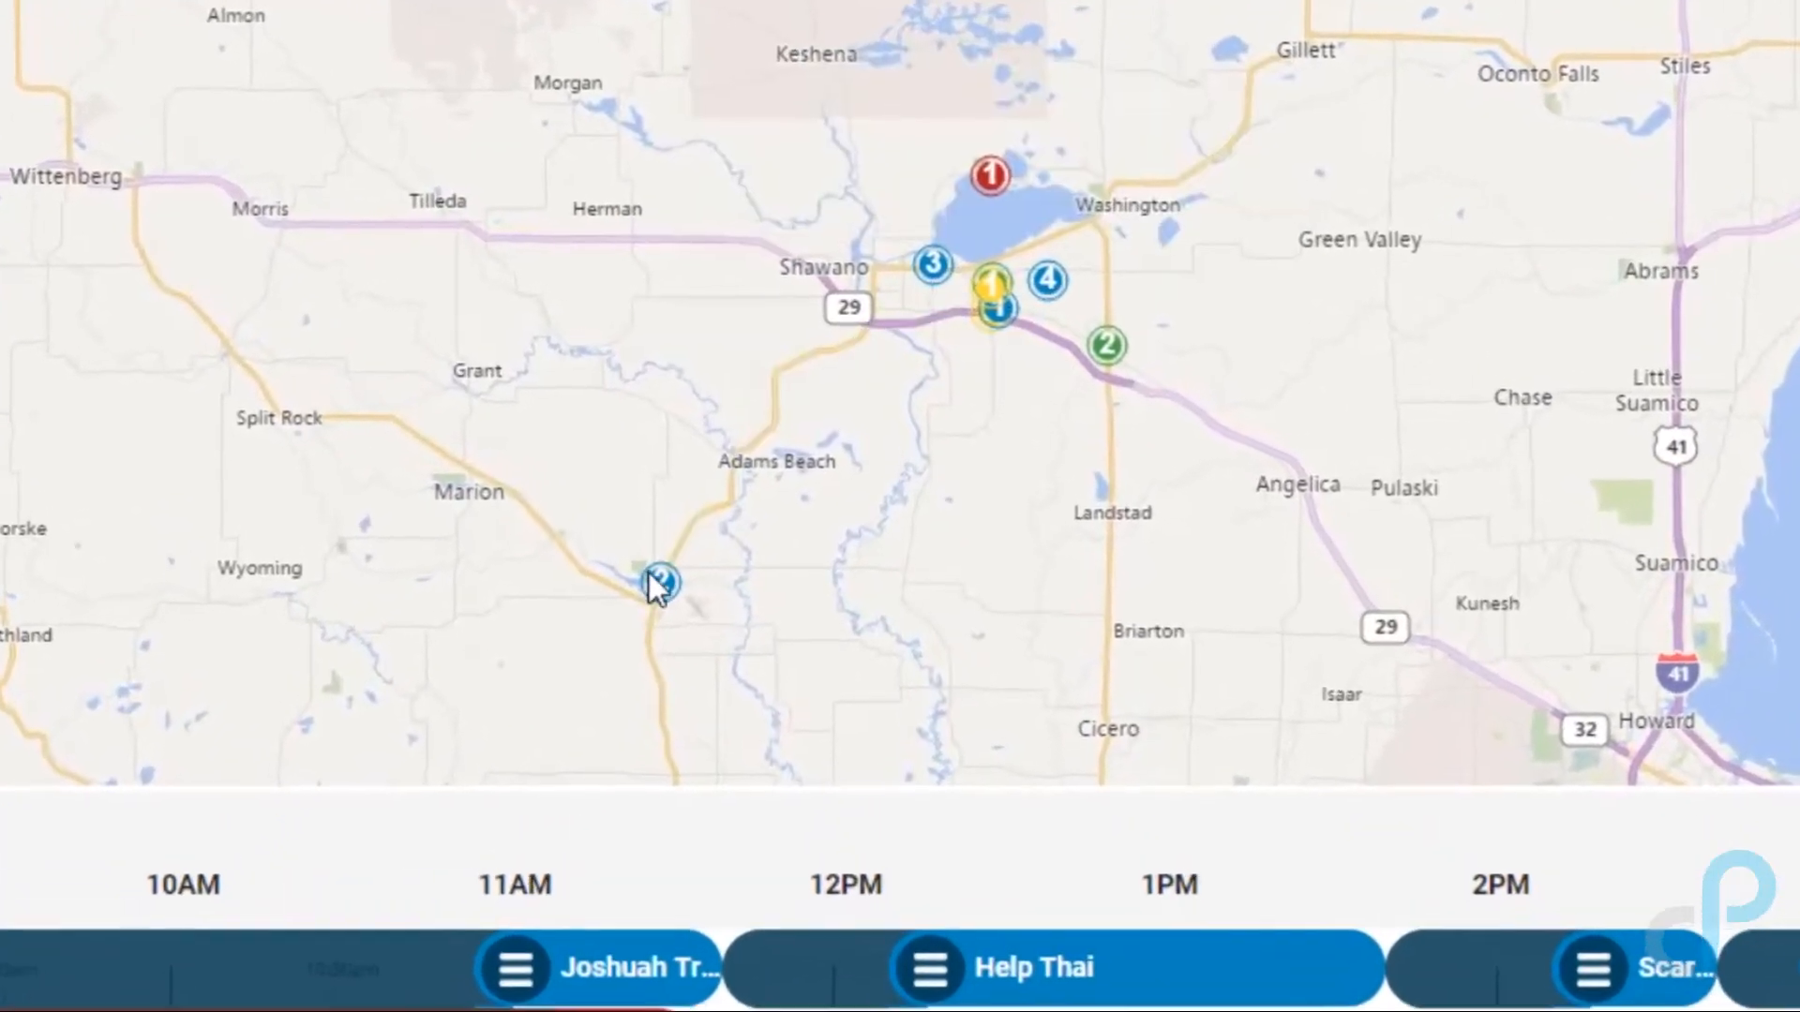
mouse_move(929, 269)
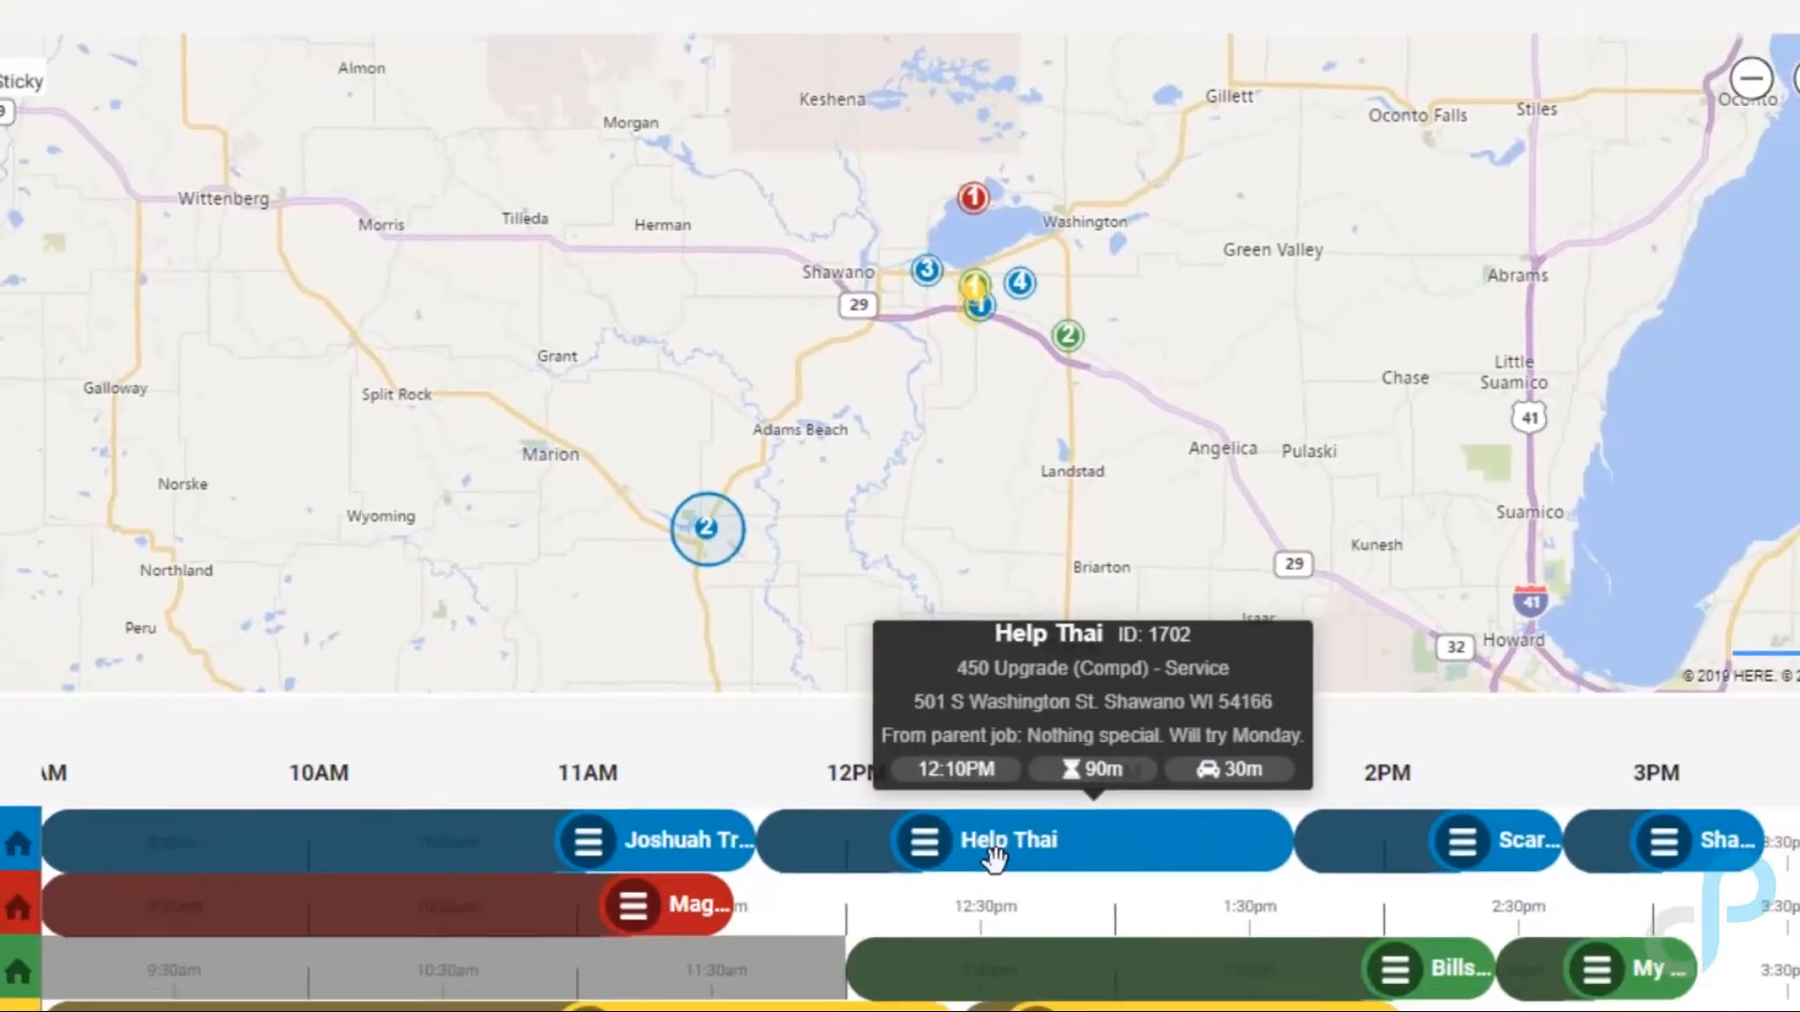
Step: Move Help Thai to the start of John Lennon's day at about 9AM
mouse_move(740, 714)
mouse_move(1010, 727)
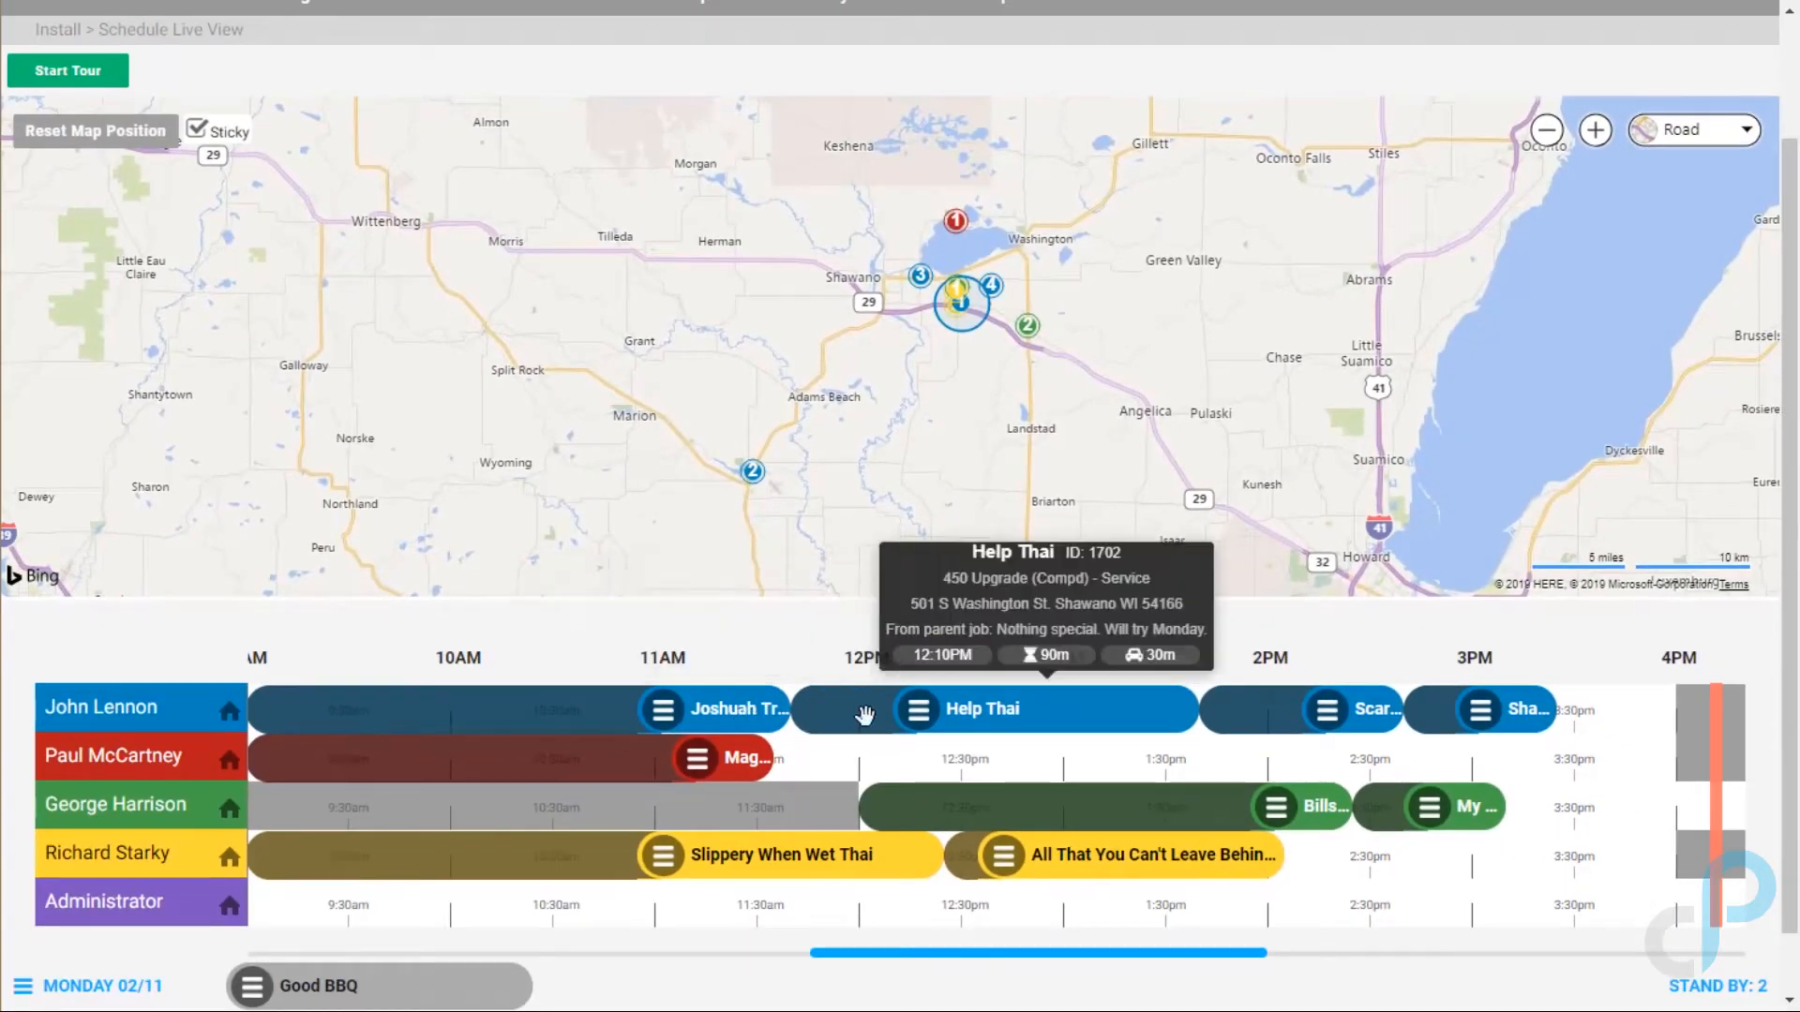
left_click_drag(1008, 719, 899, 757)
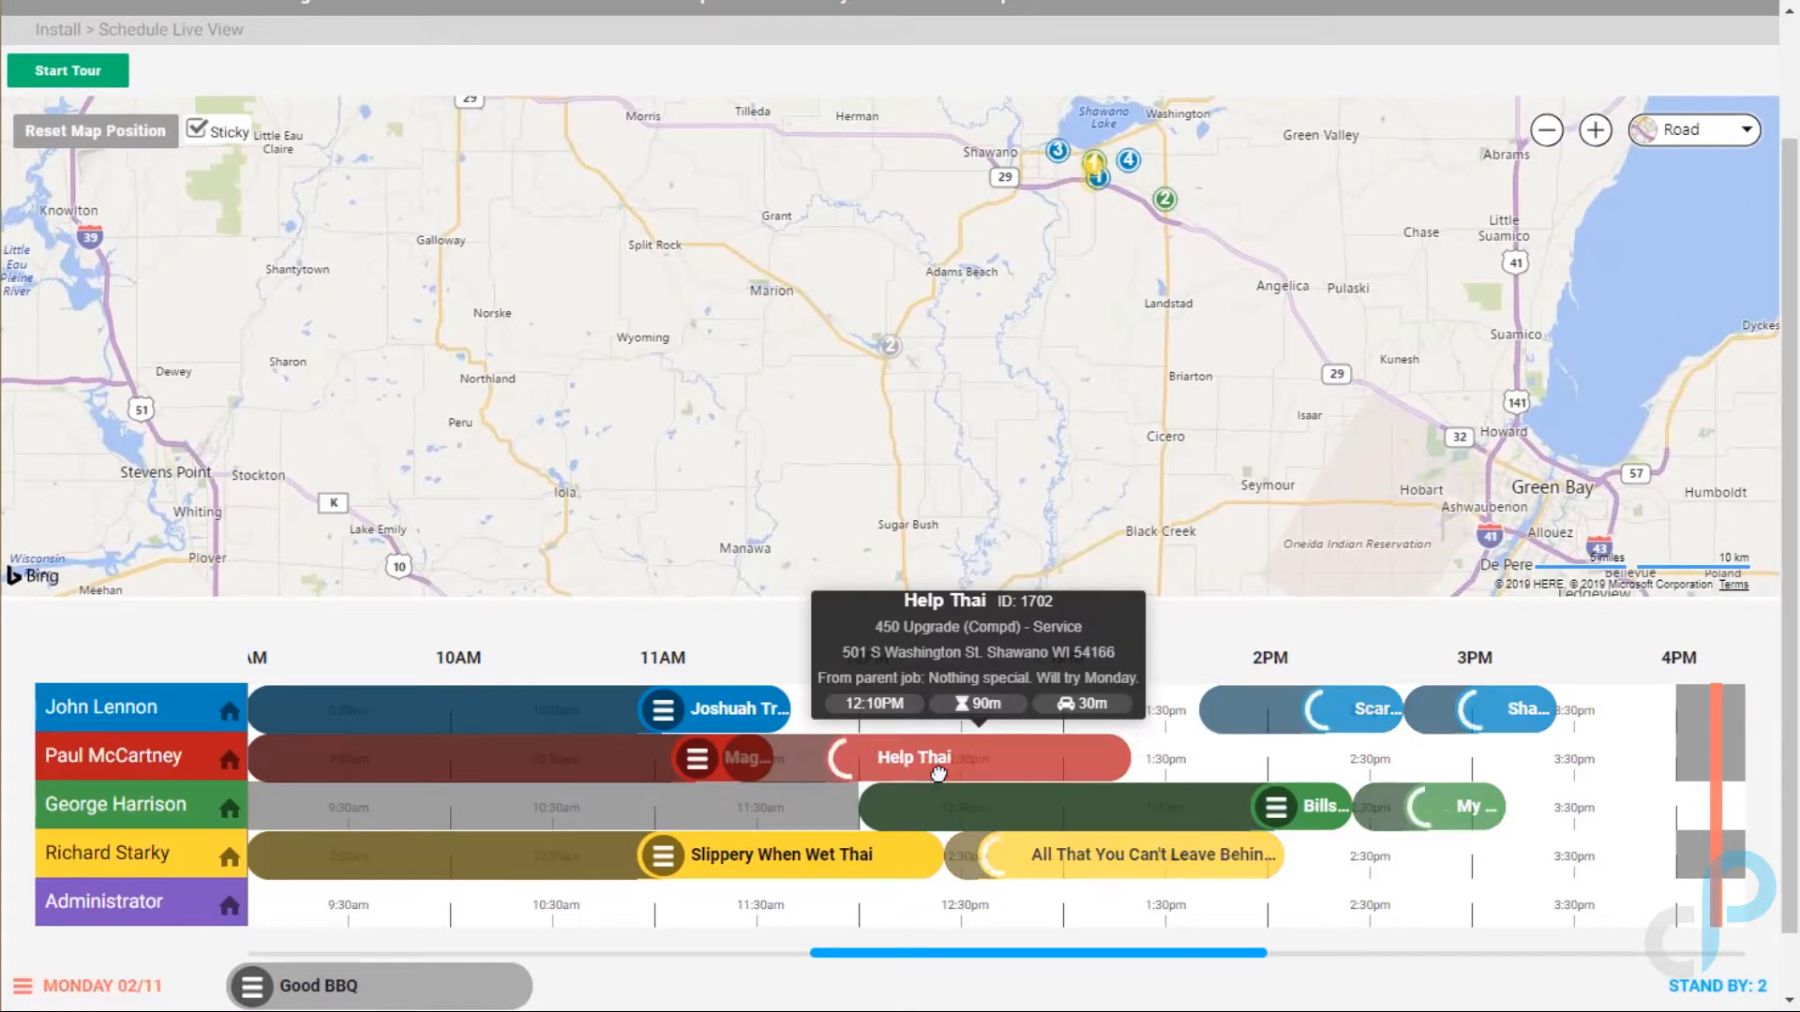
mouse_move(747, 709)
left_click_drag(747, 709, 1188, 709)
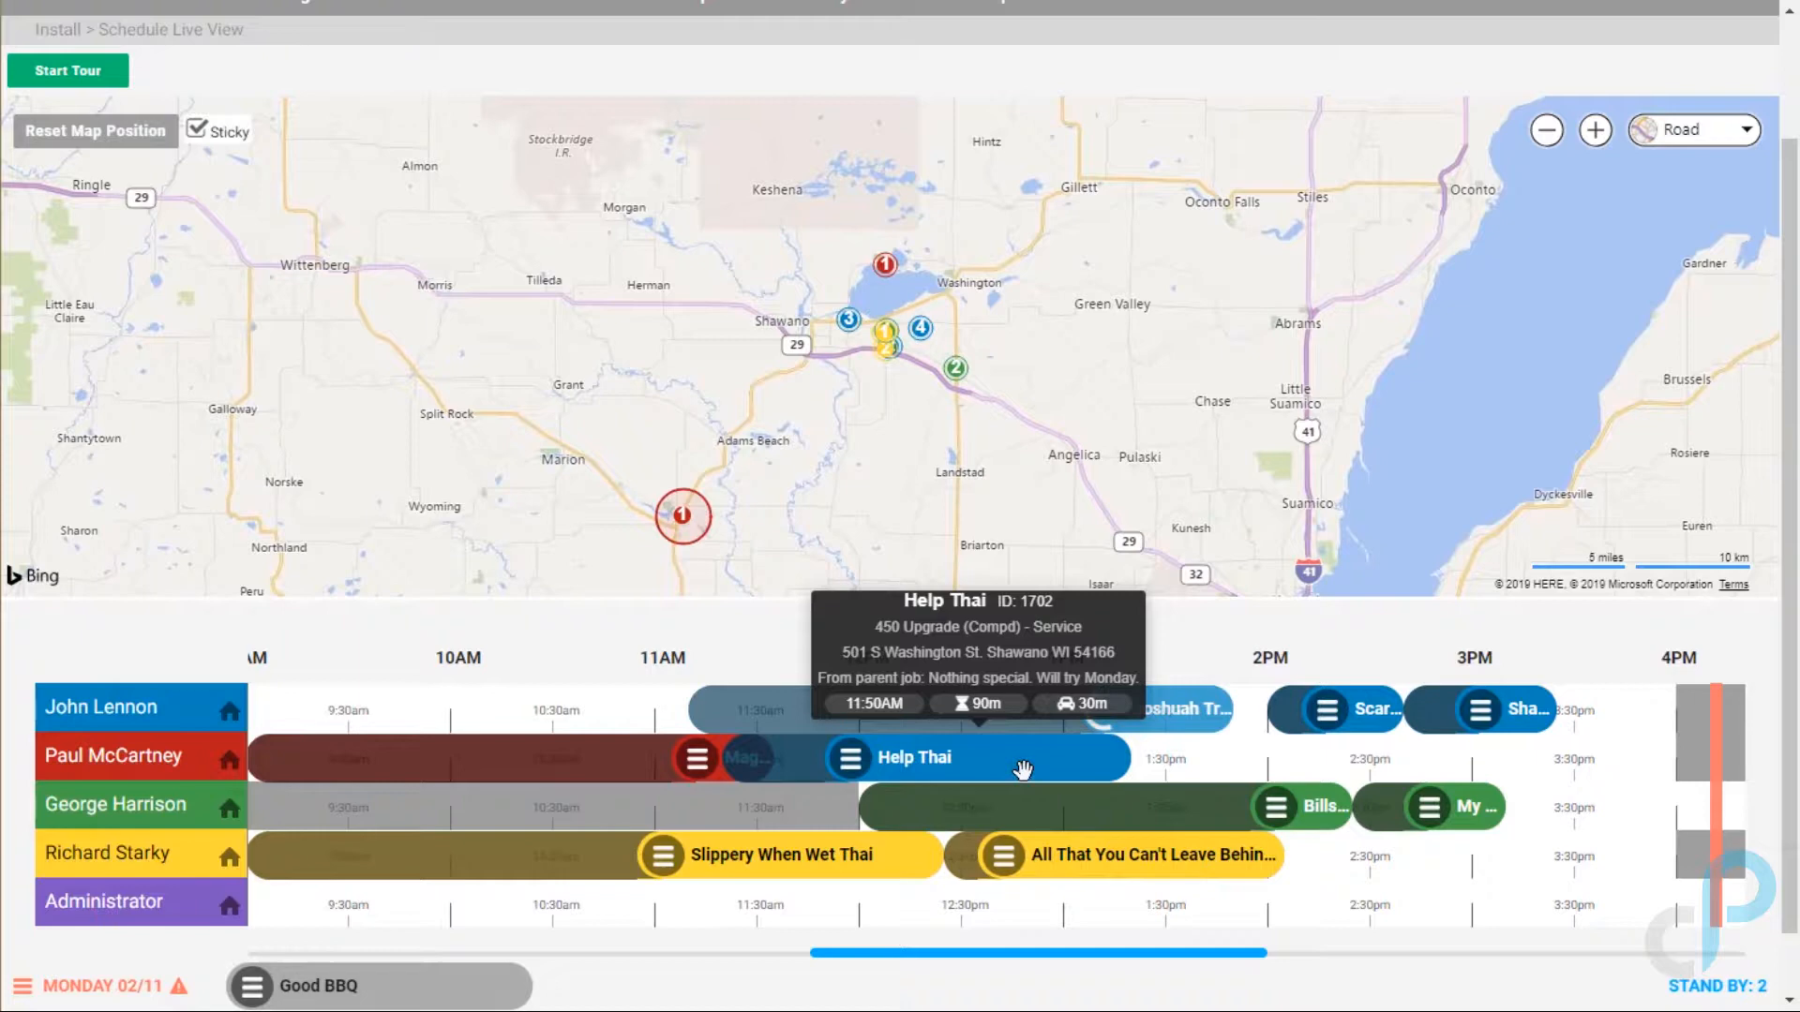
left_click_drag(935, 750, 730, 724)
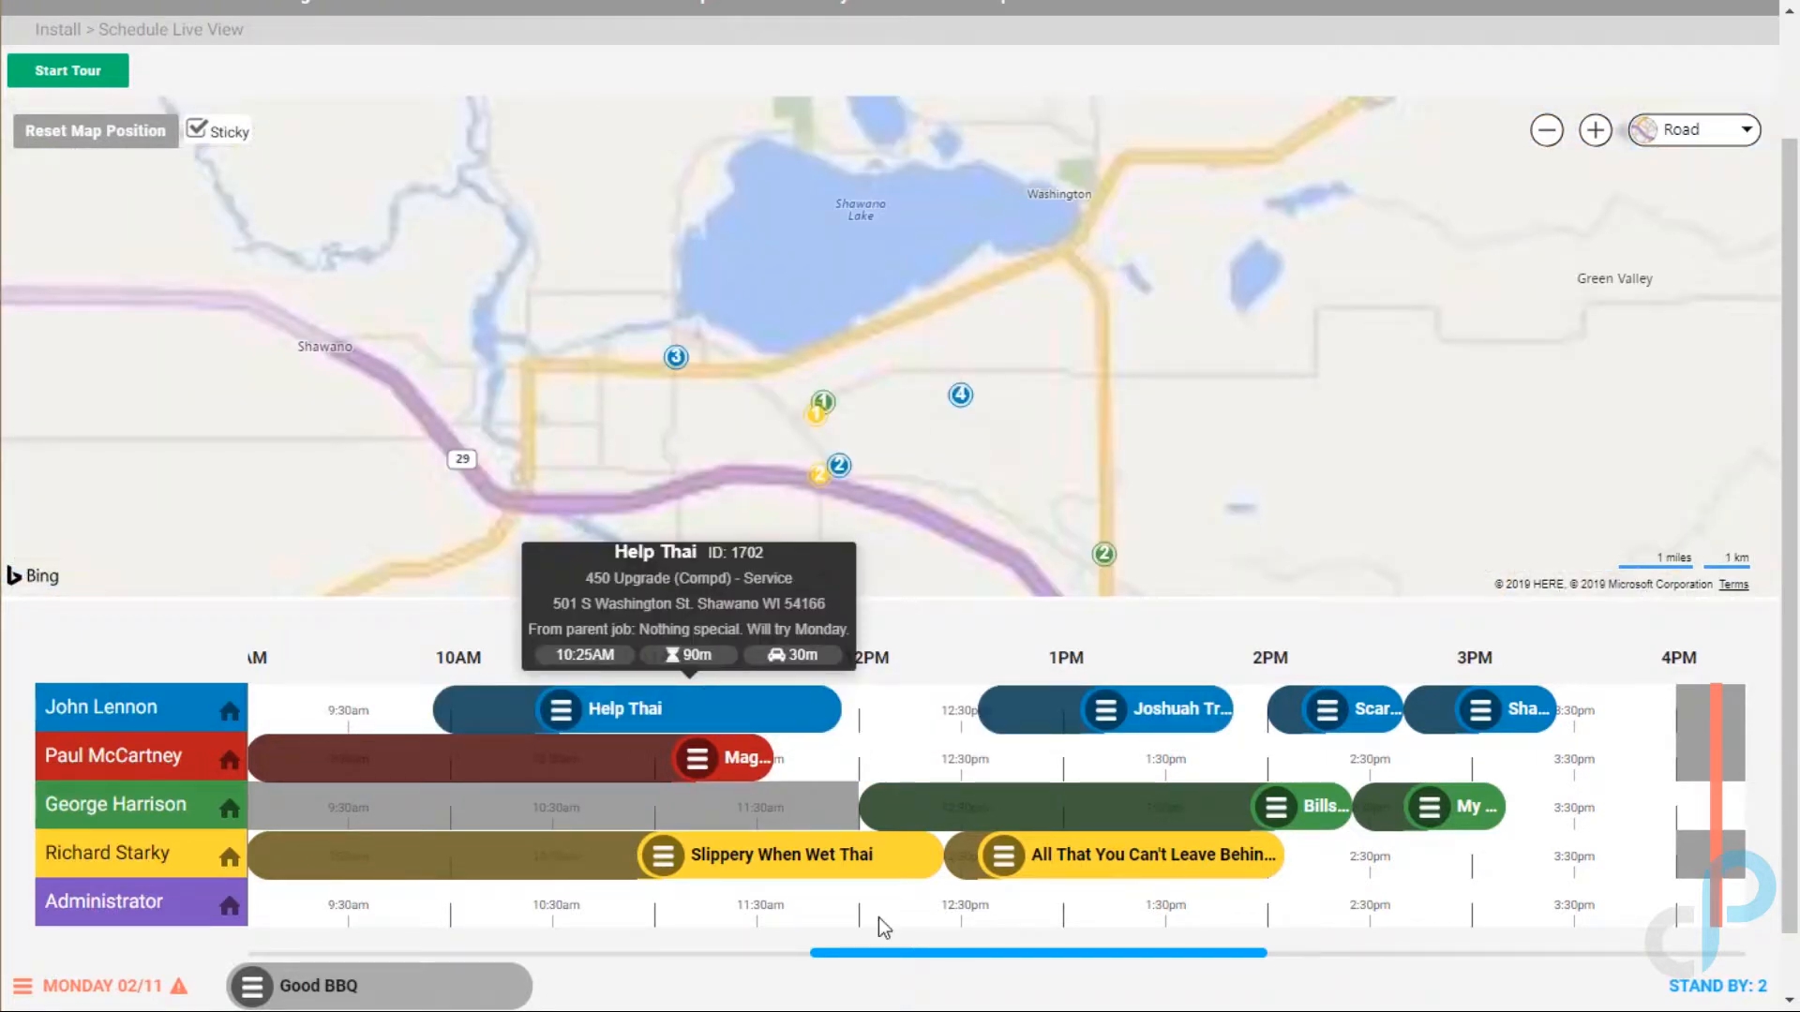
left_click_drag(921, 961, 818, 959)
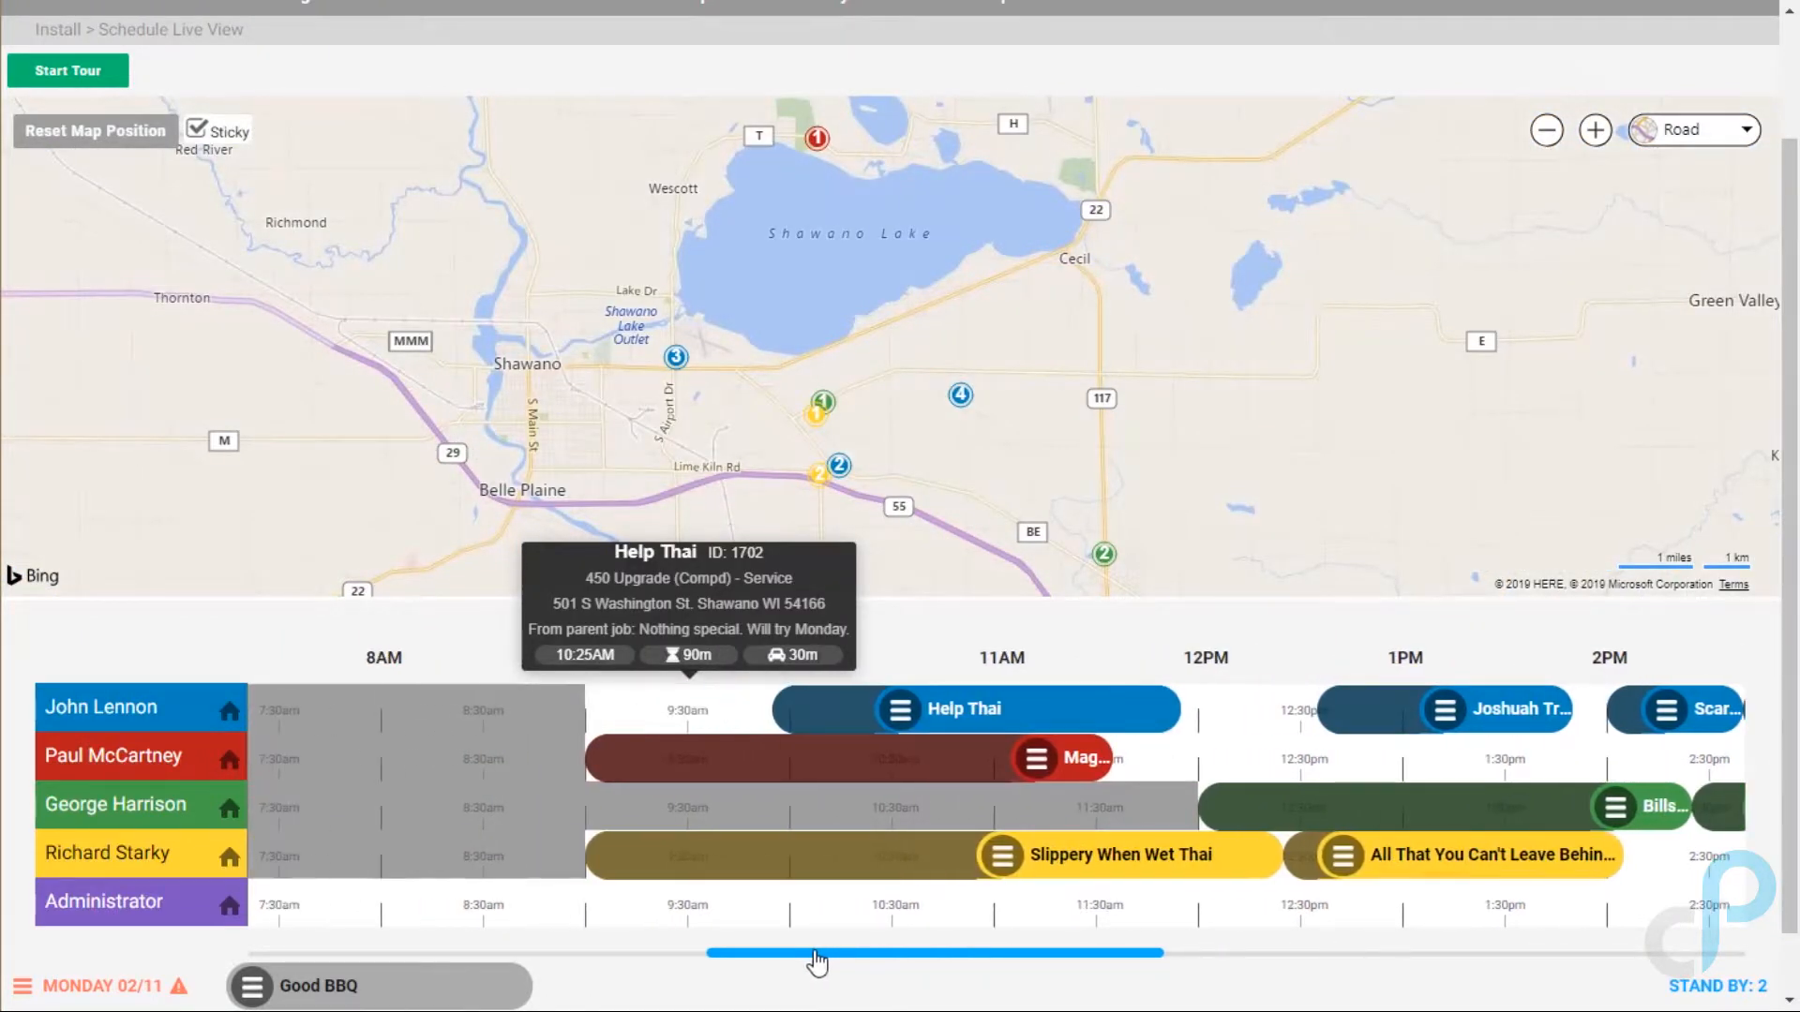
left_click_drag(1030, 708, 844, 719)
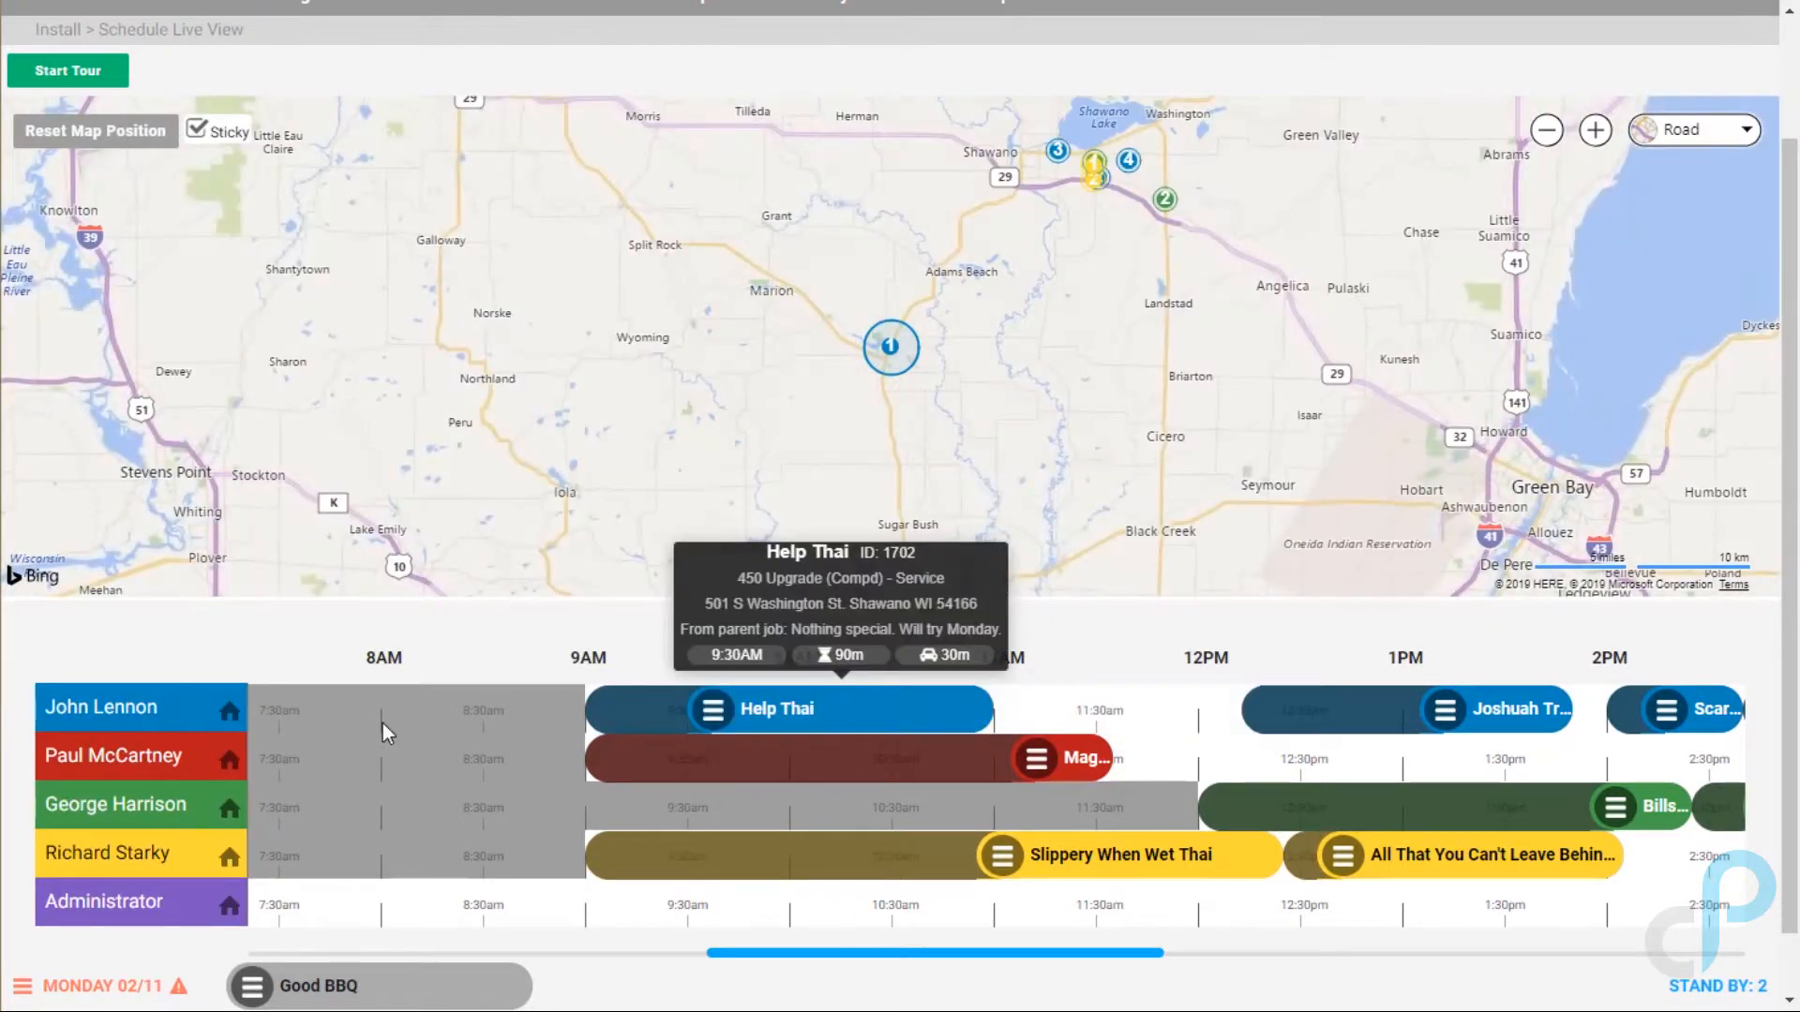
Step: Pull Joshuah Tree BBQ, Scarecrow BBQ and Shawano Toni Tower earlier to follow Help Thai back-to-back
mouse_move(161, 716)
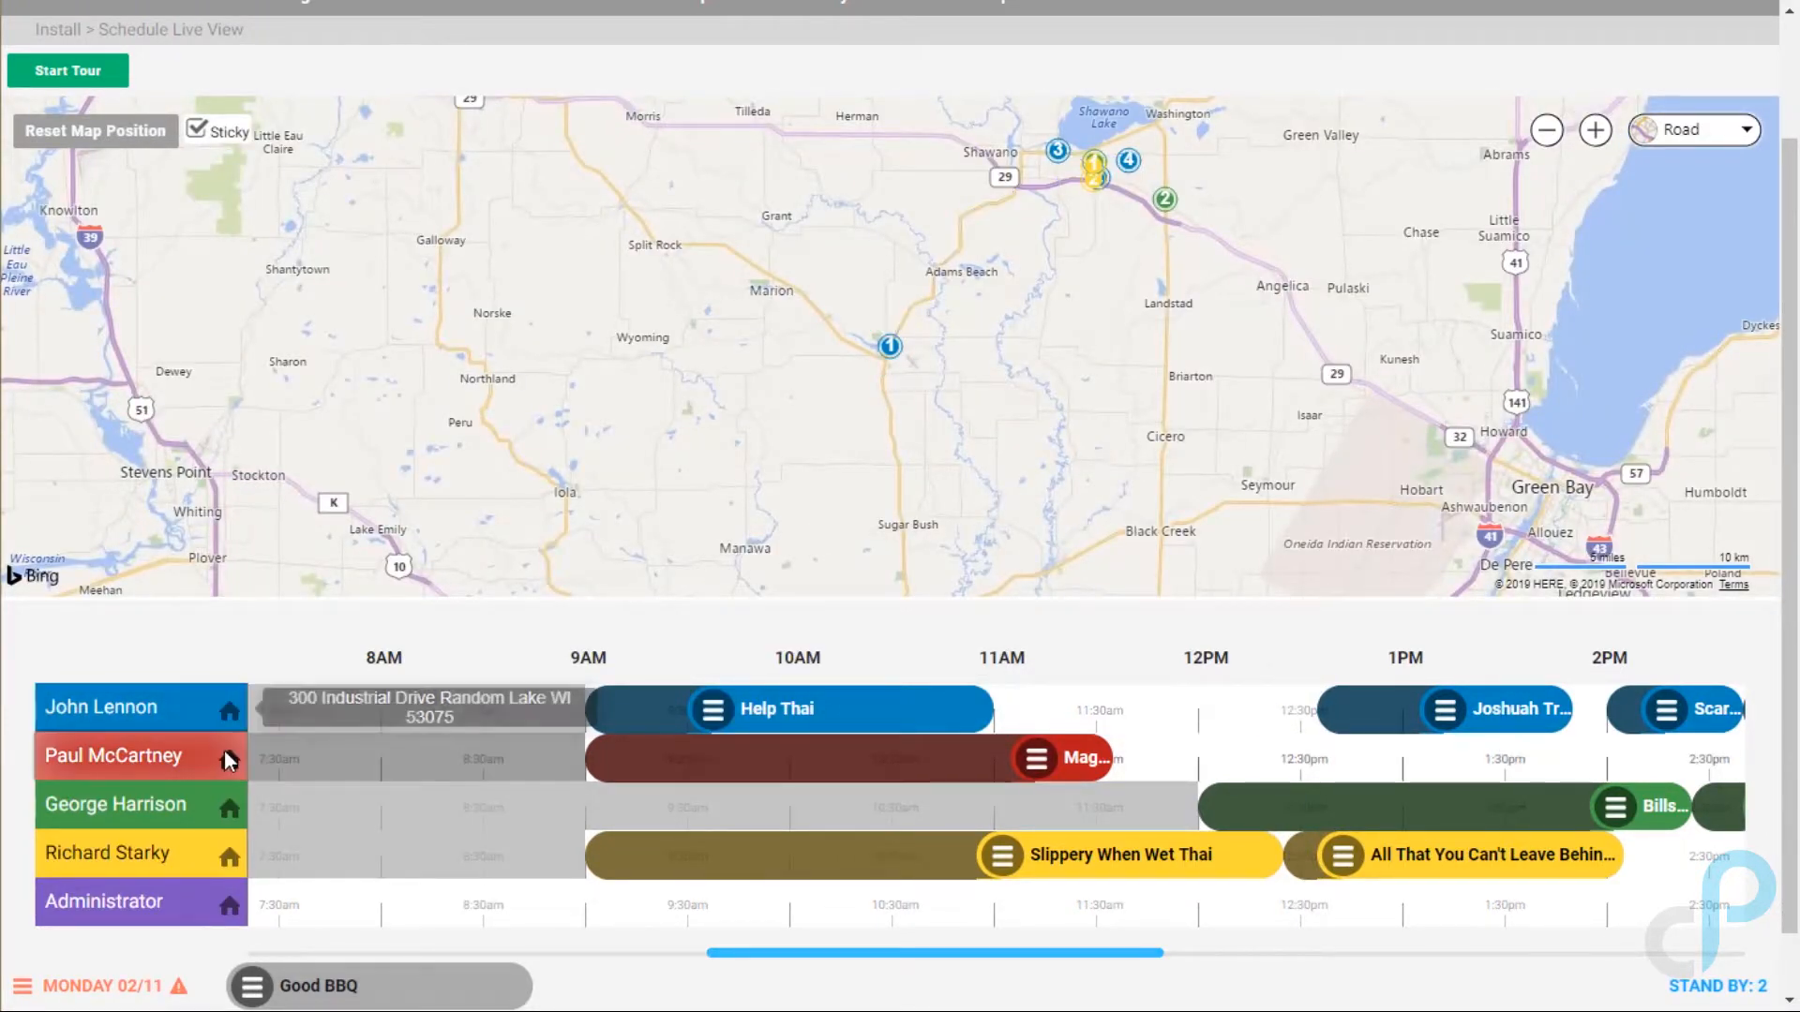
left_click_drag(815, 962, 906, 965)
left_click_drag(1186, 722, 871, 728)
left_click_drag(1414, 698, 1055, 693)
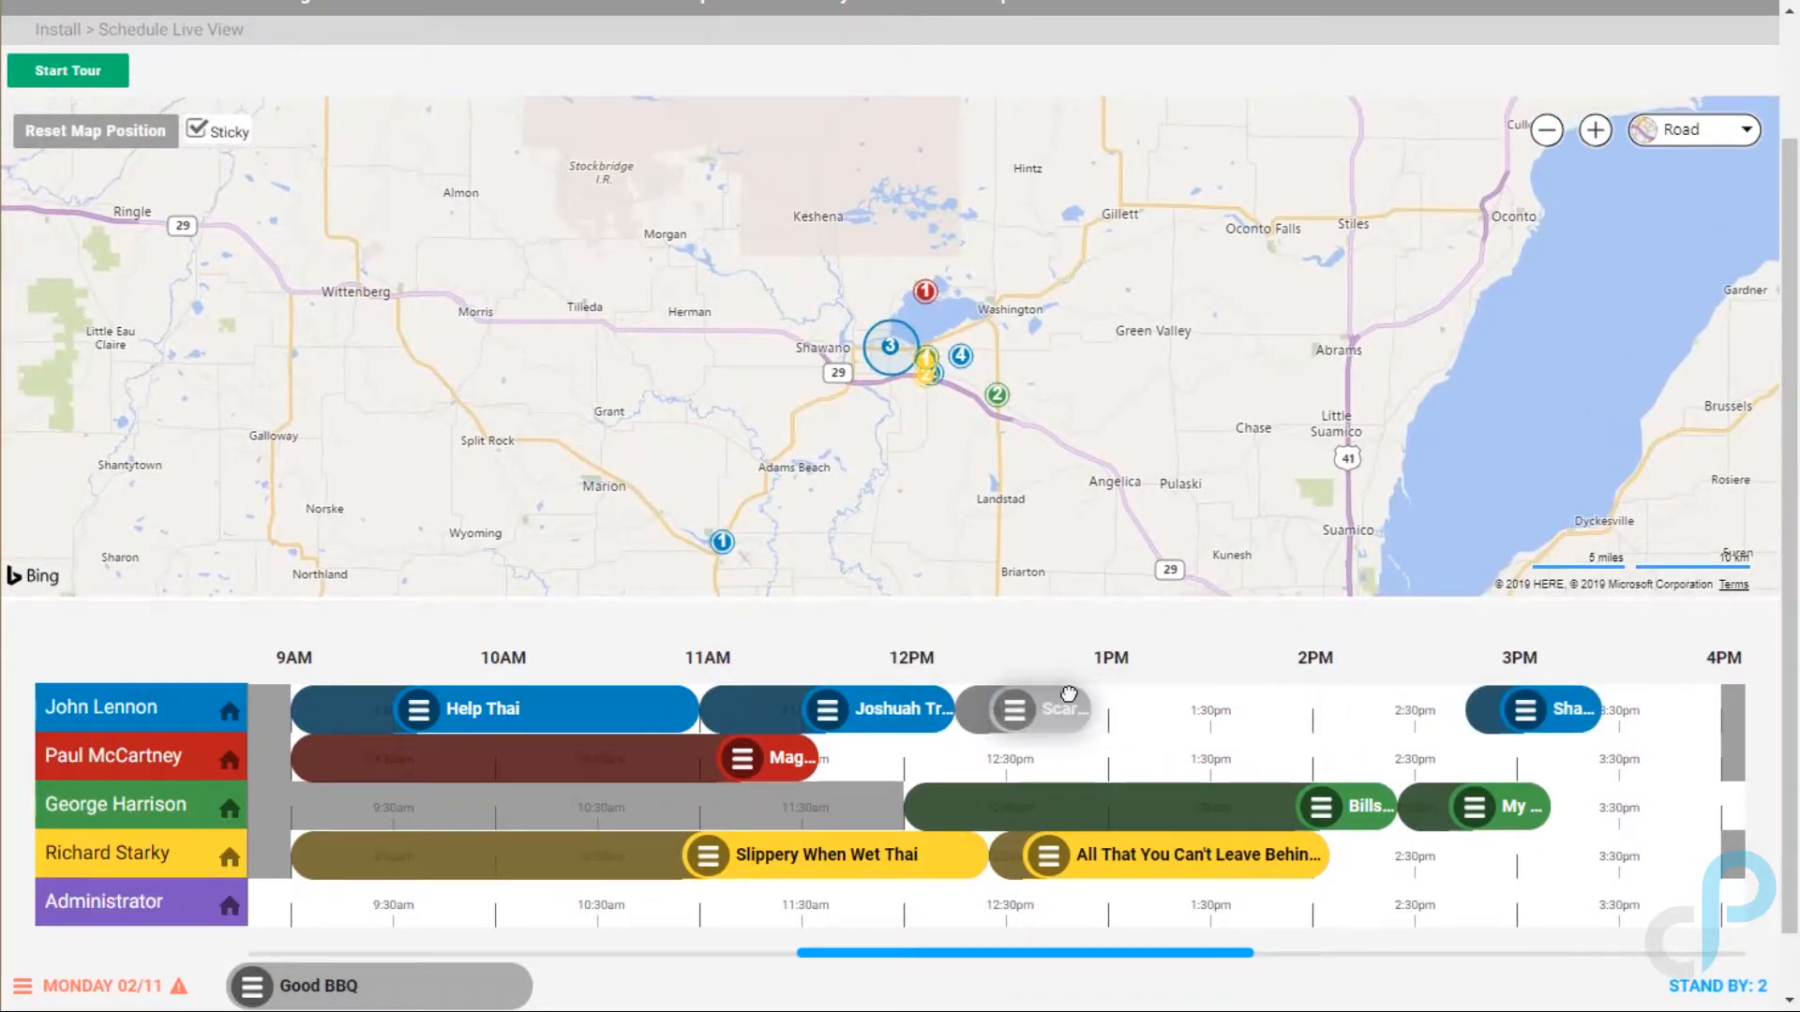
left_click_drag(1574, 714, 1223, 724)
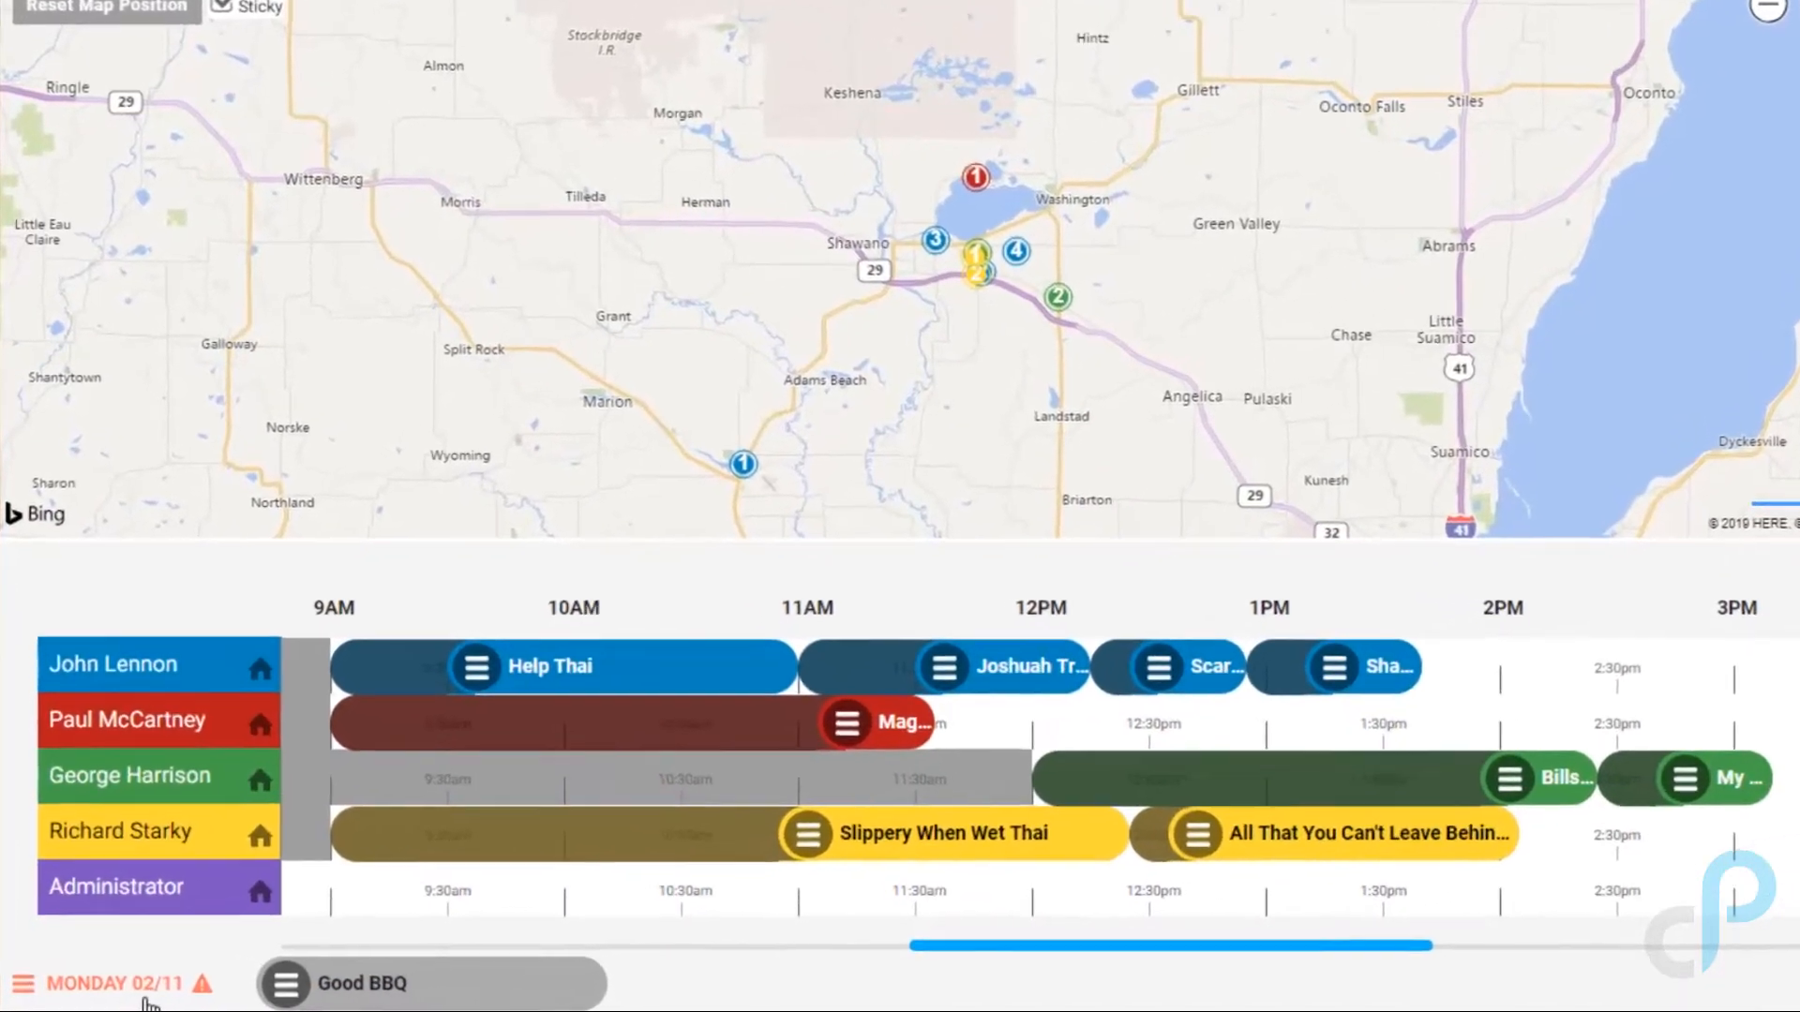
Step: Place the 90-minute Good BBQ install at 11:30AM Monday in Administrator's row and save
left_click(146, 996)
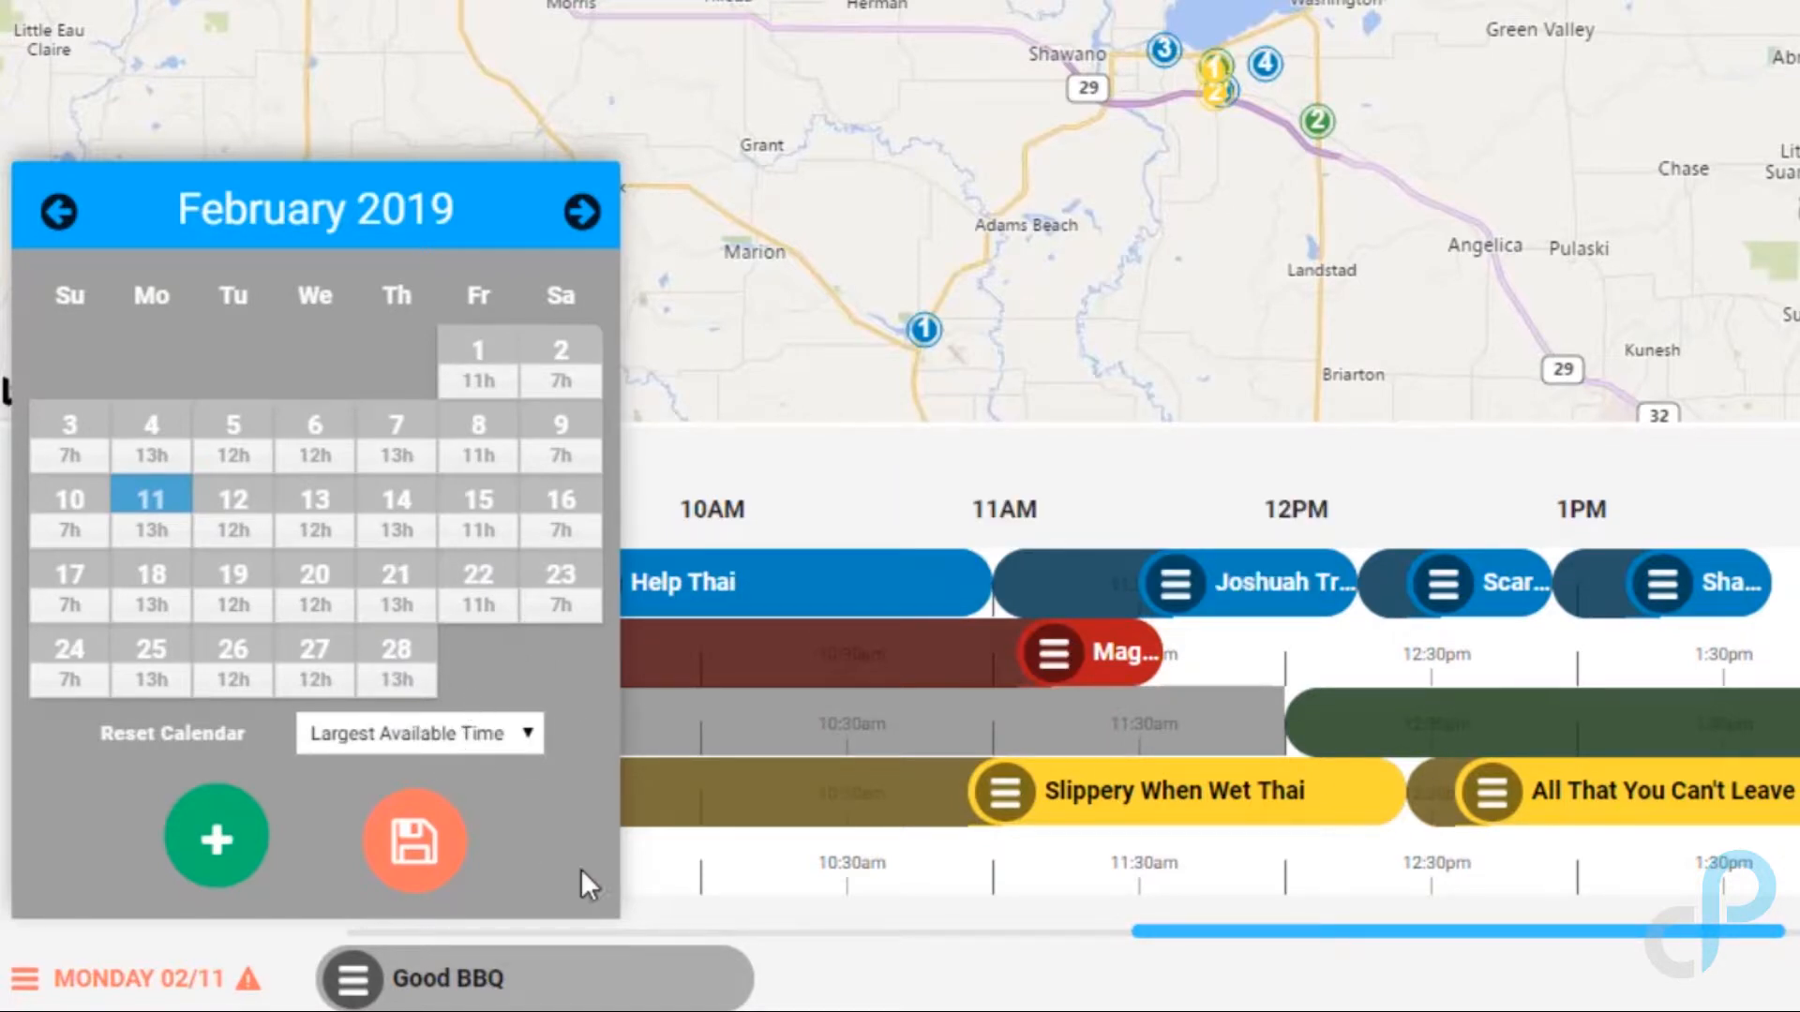
mouse_move(655, 966)
left_click_drag(602, 987, 1292, 842)
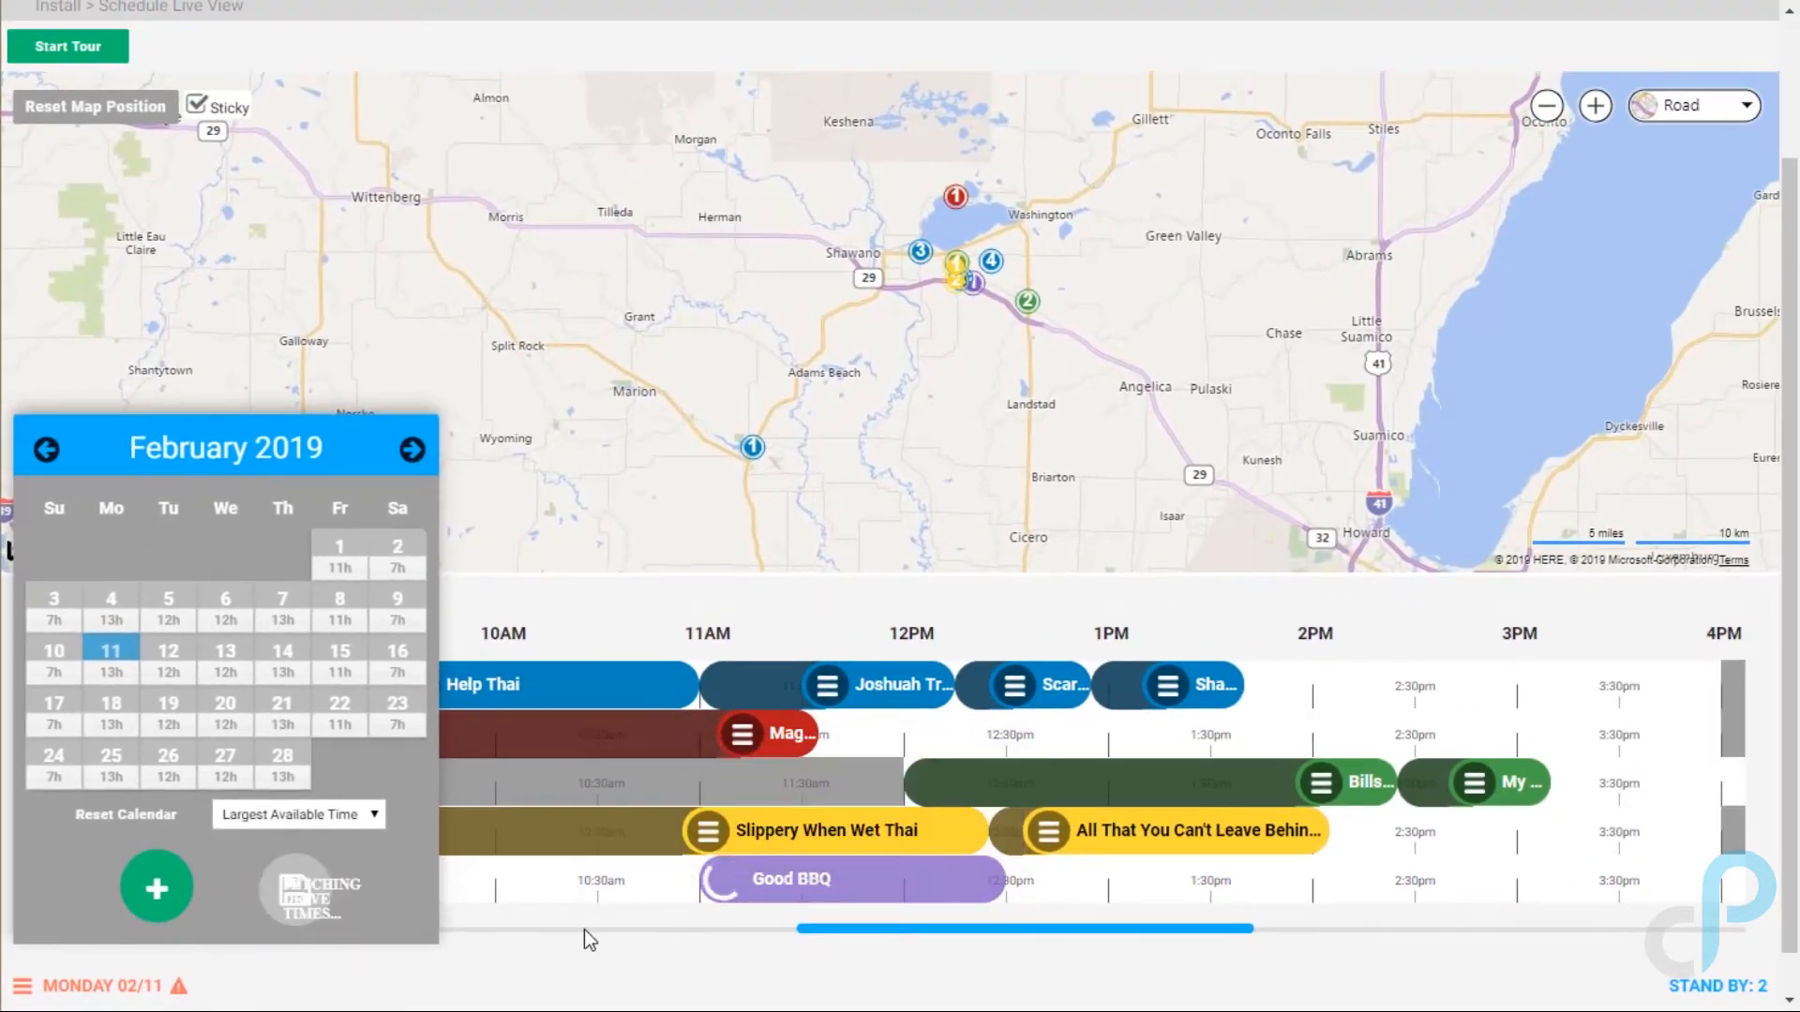
mouse_move(829, 890)
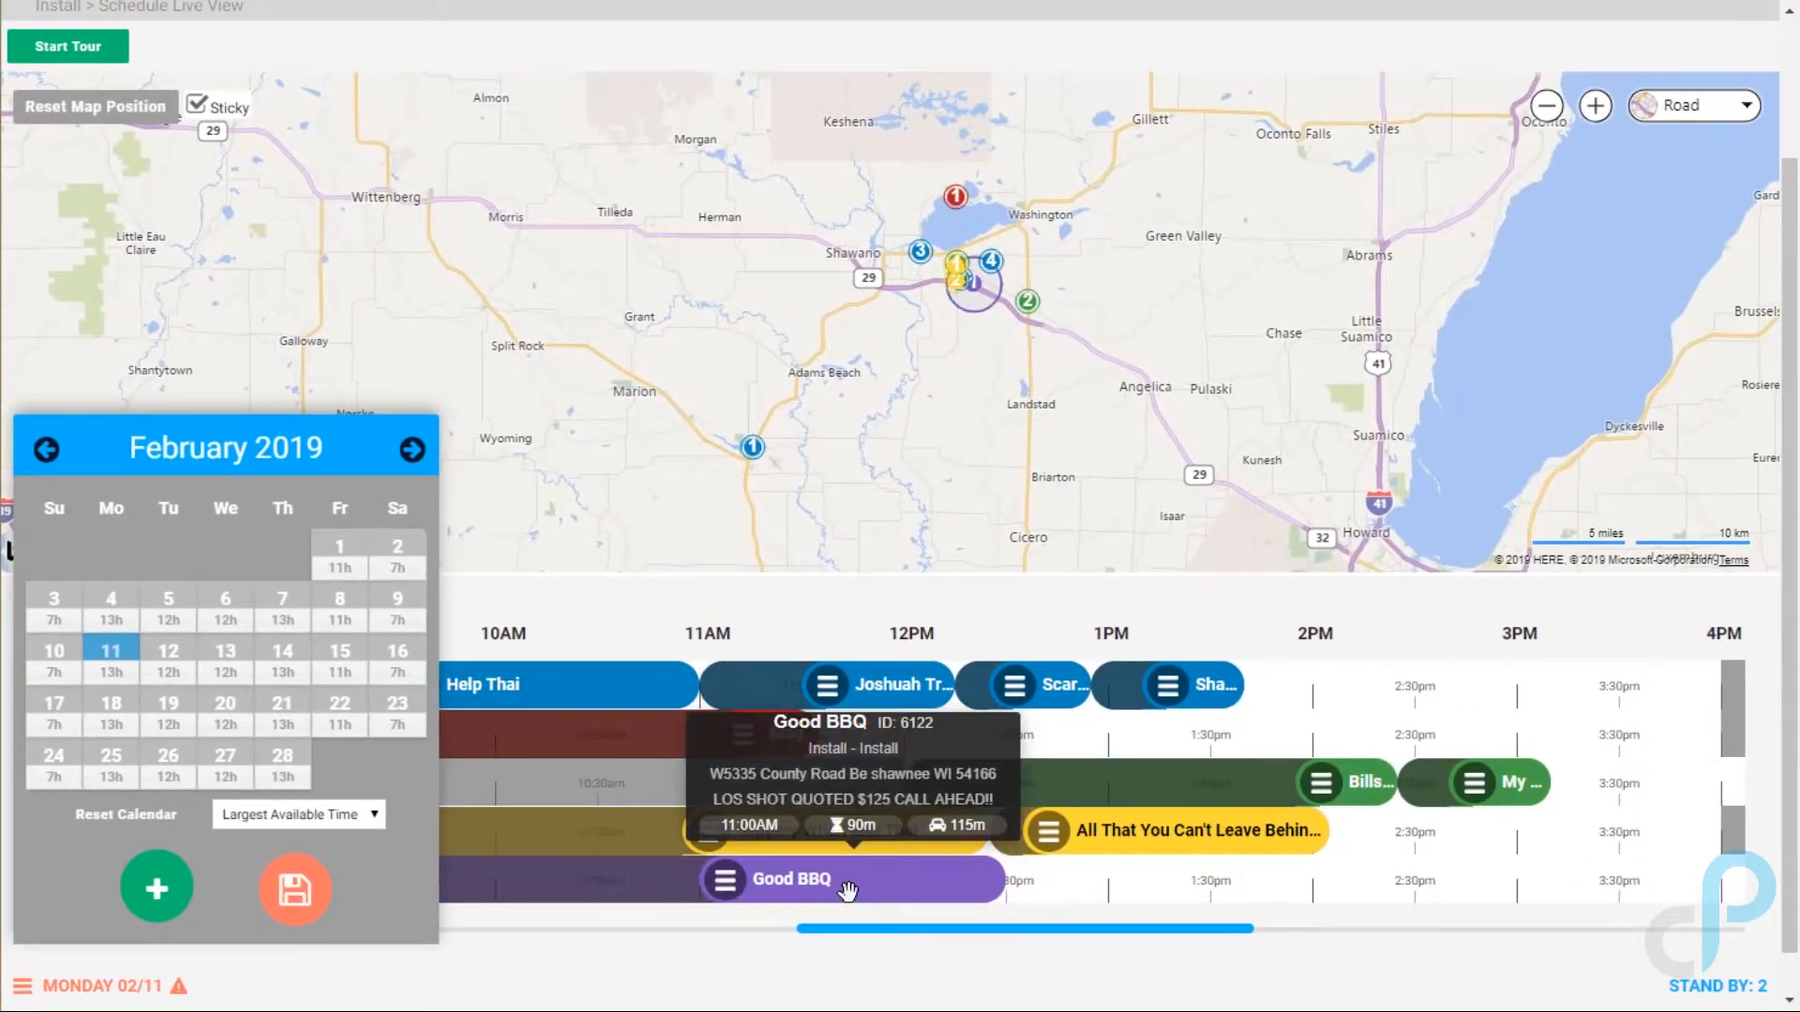
left_click_drag(848, 891, 948, 887)
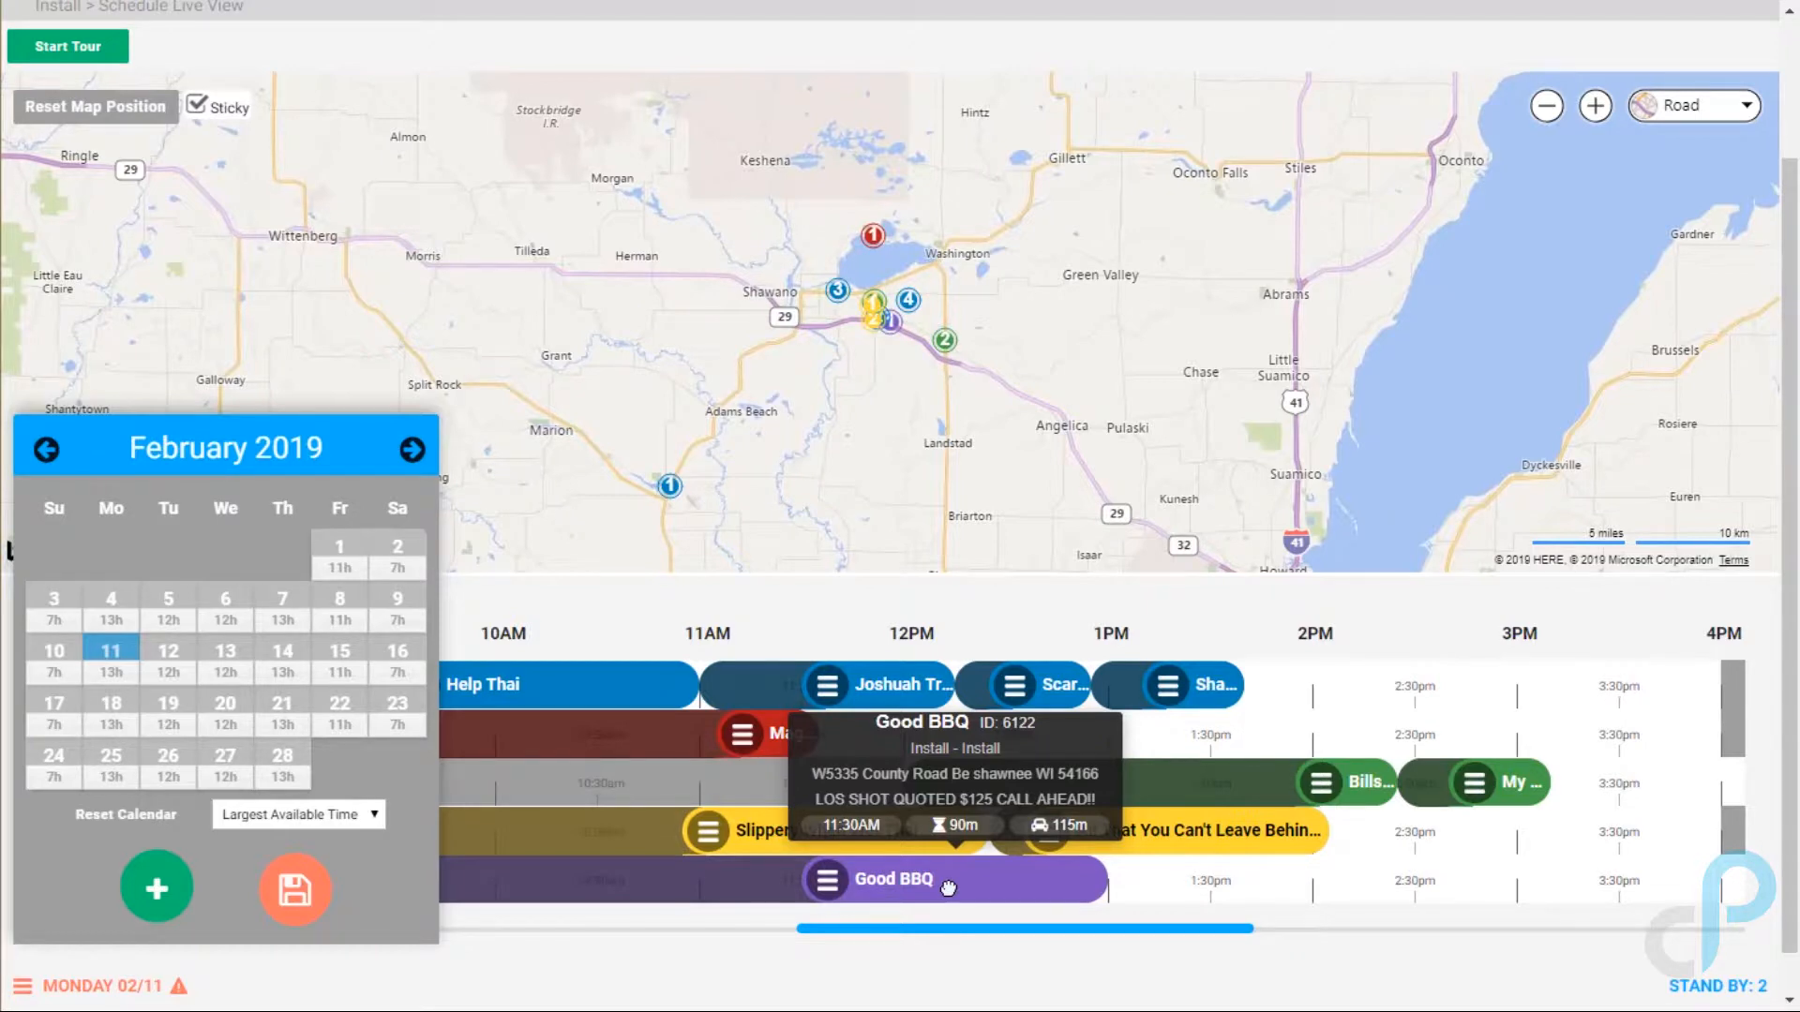
left_click(267, 898)
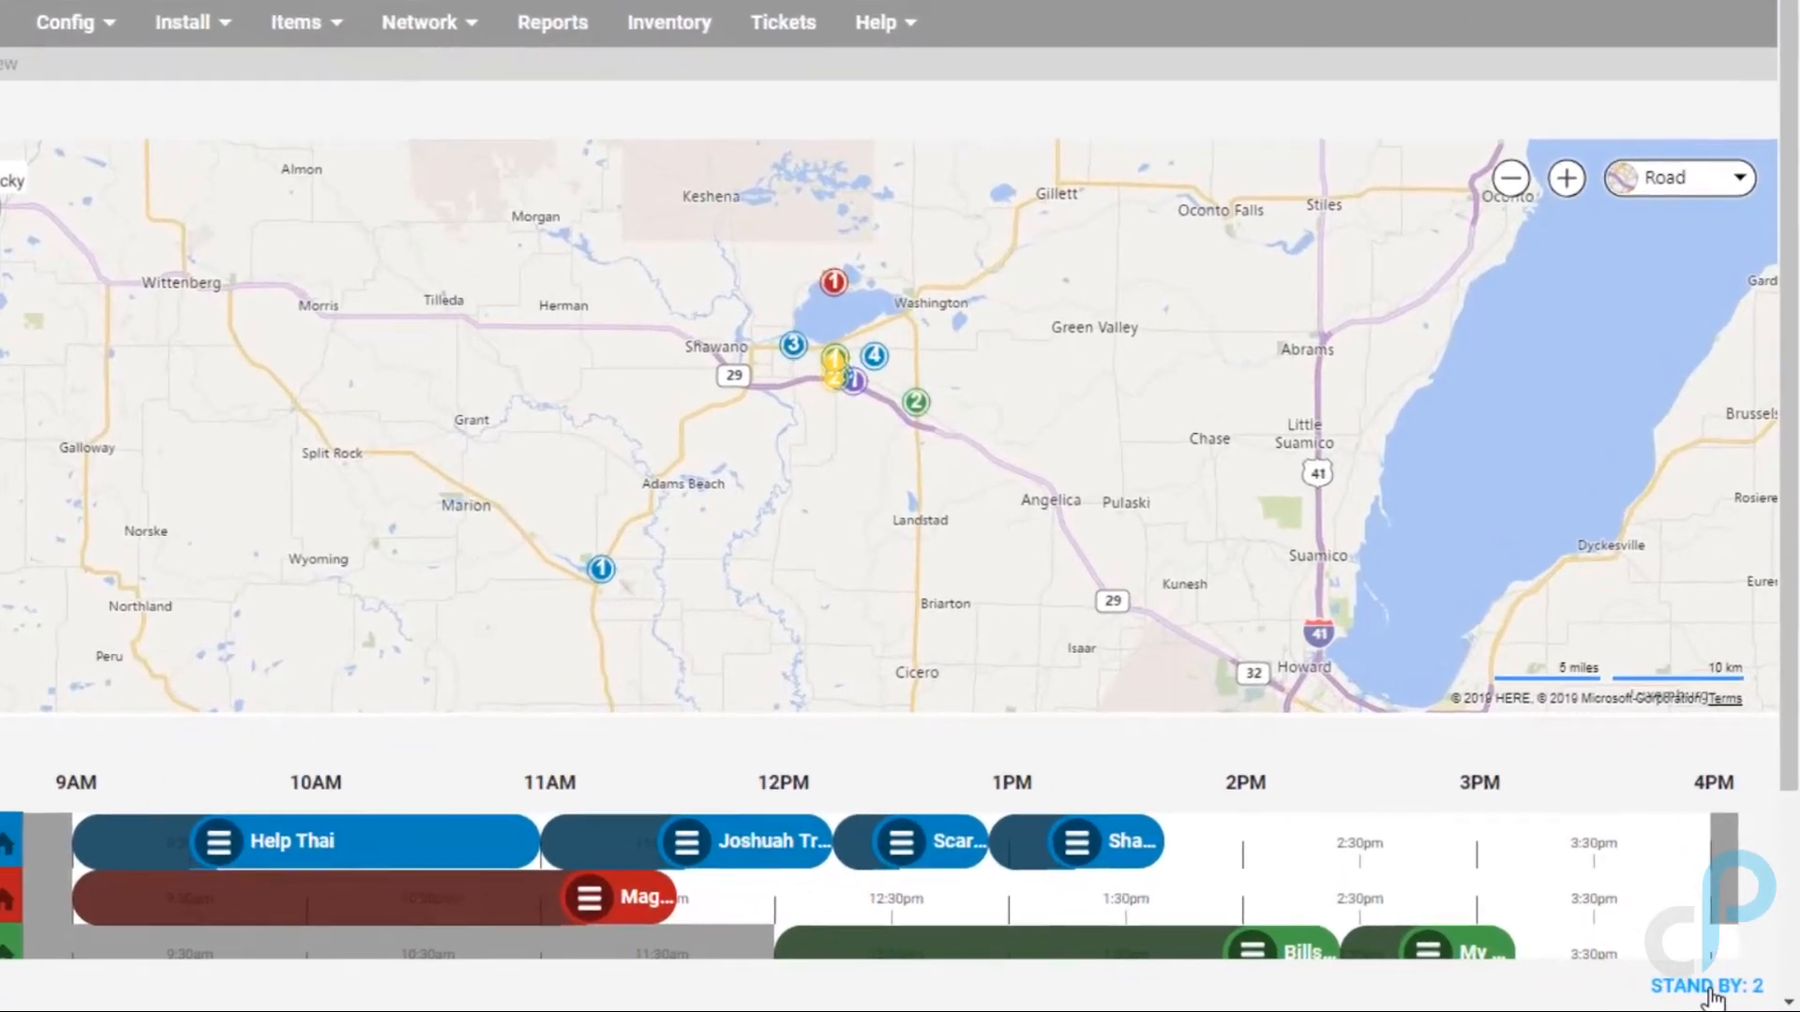
left_click(1717, 987)
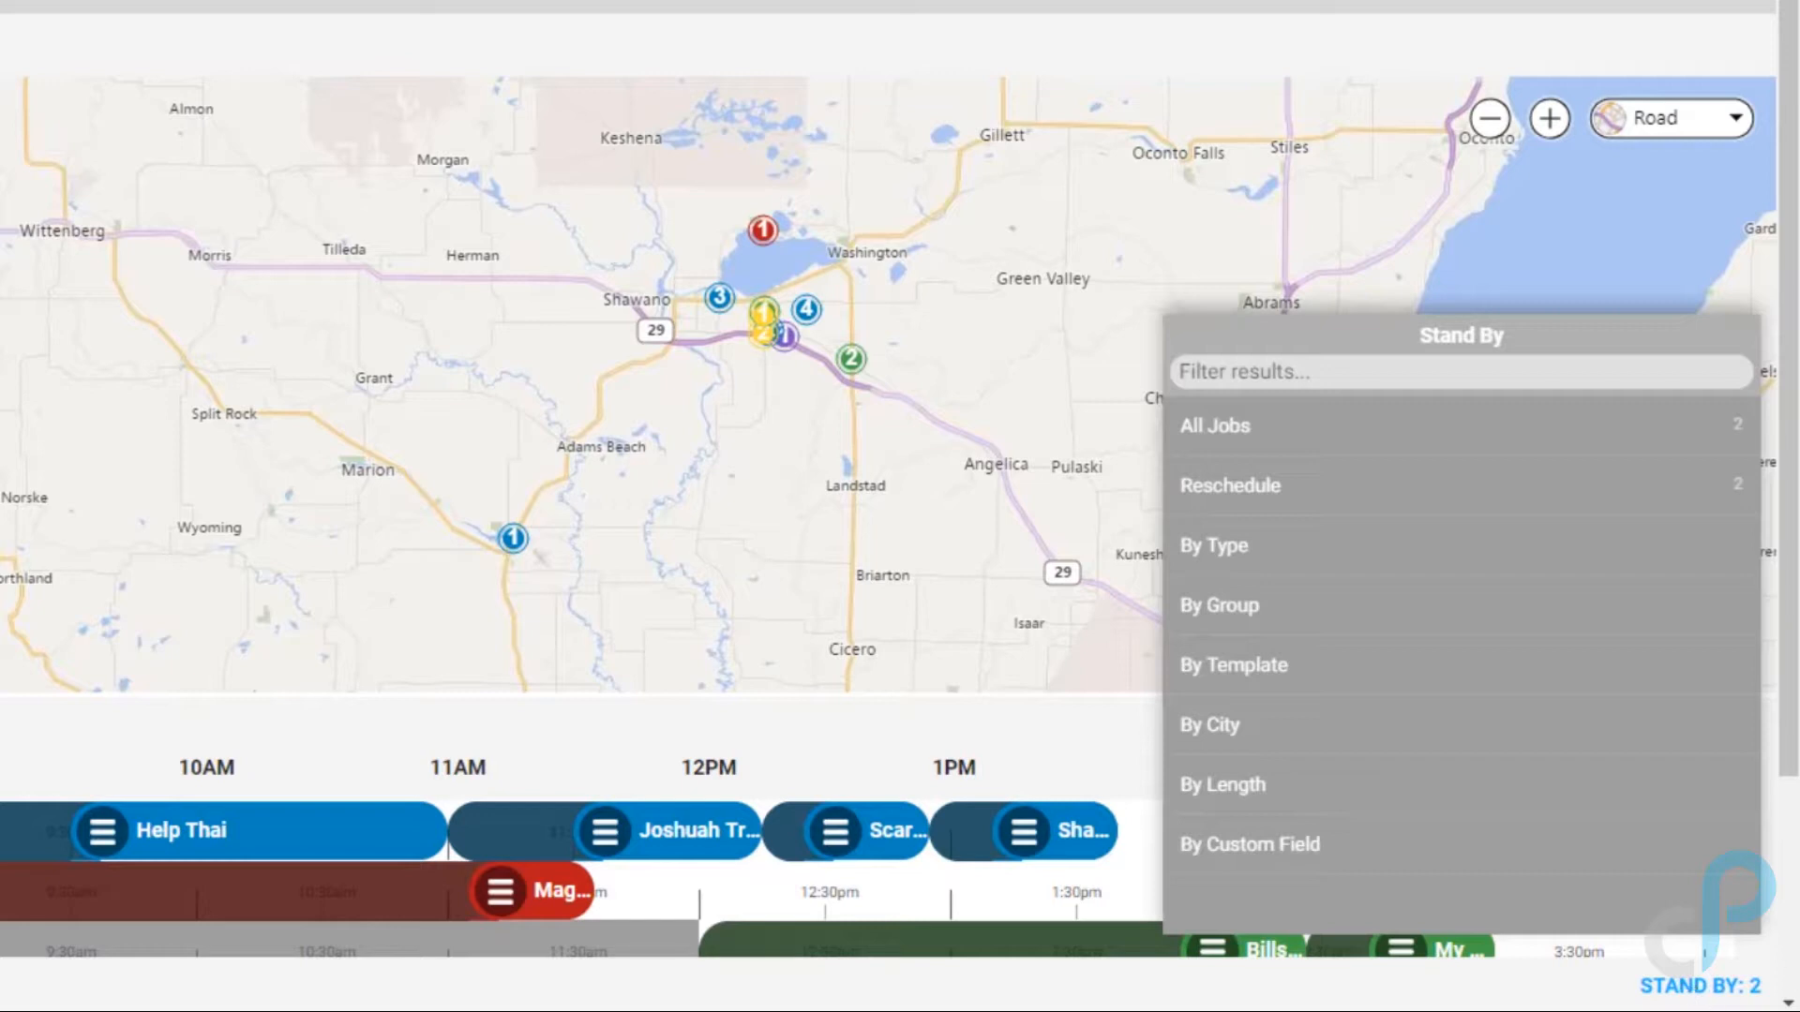
left_click(1247, 797)
left_click(1188, 336)
left_click(1284, 737)
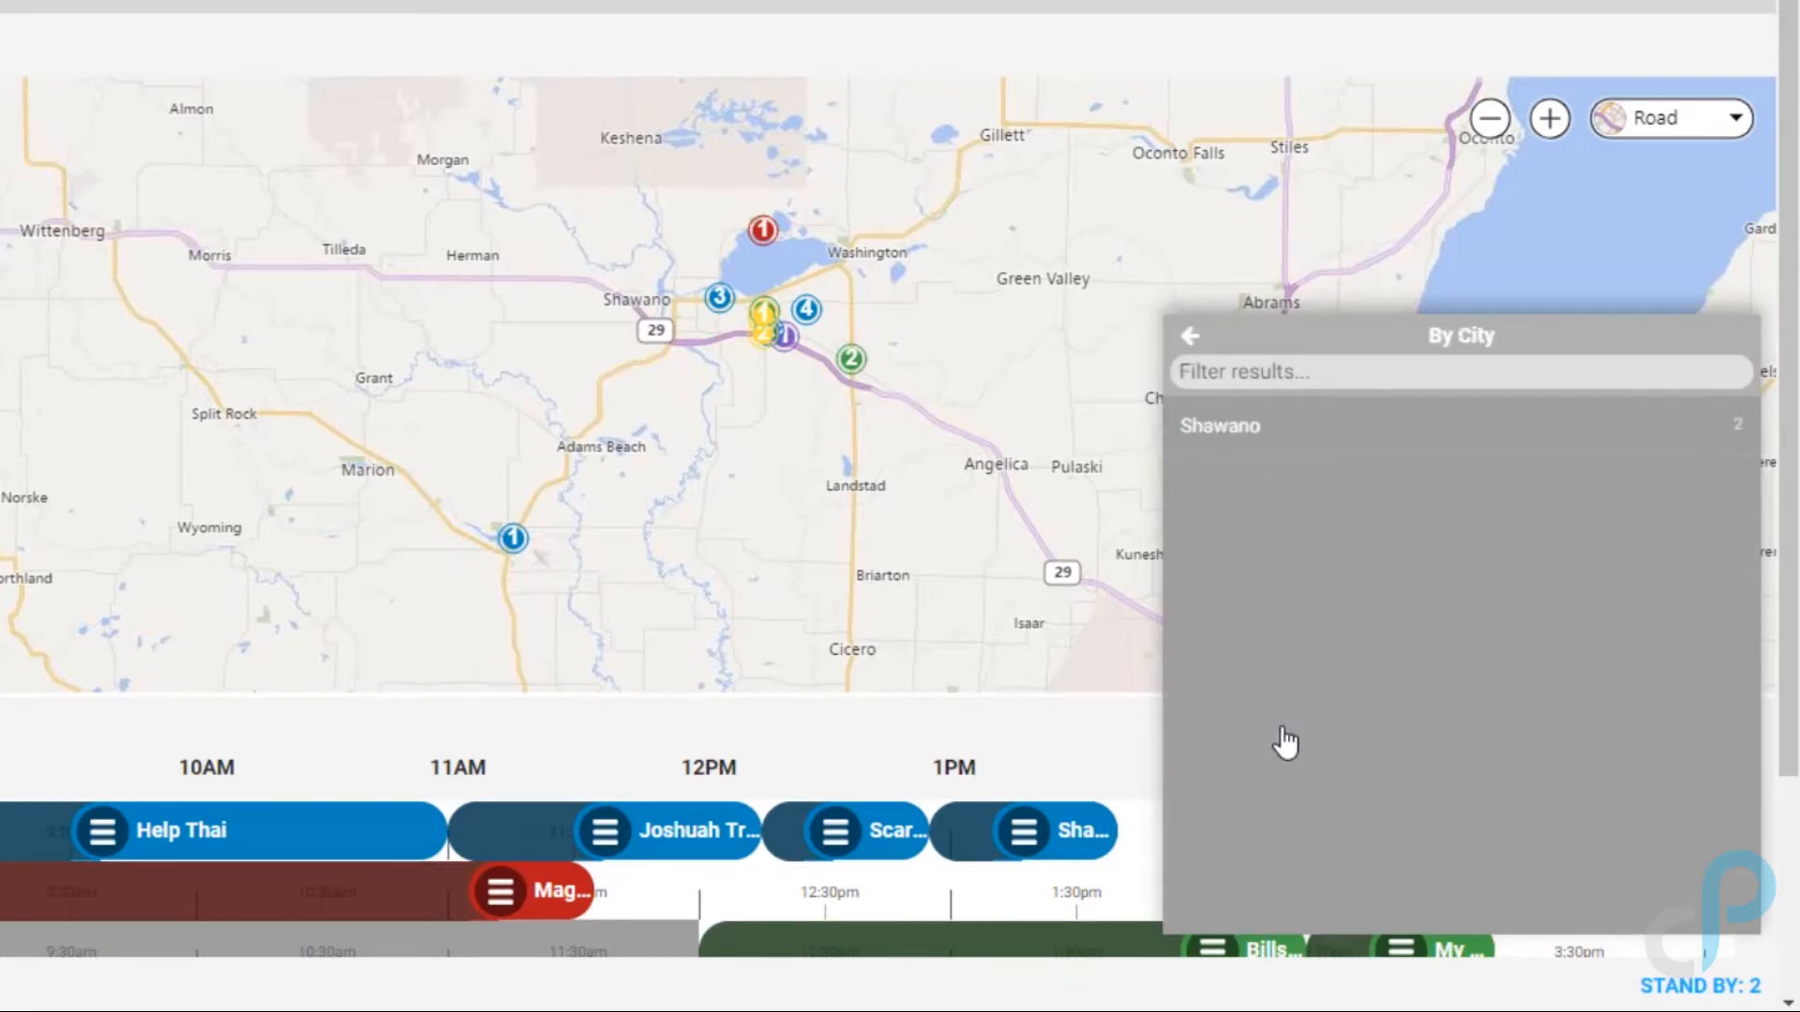
left_click(1190, 338)
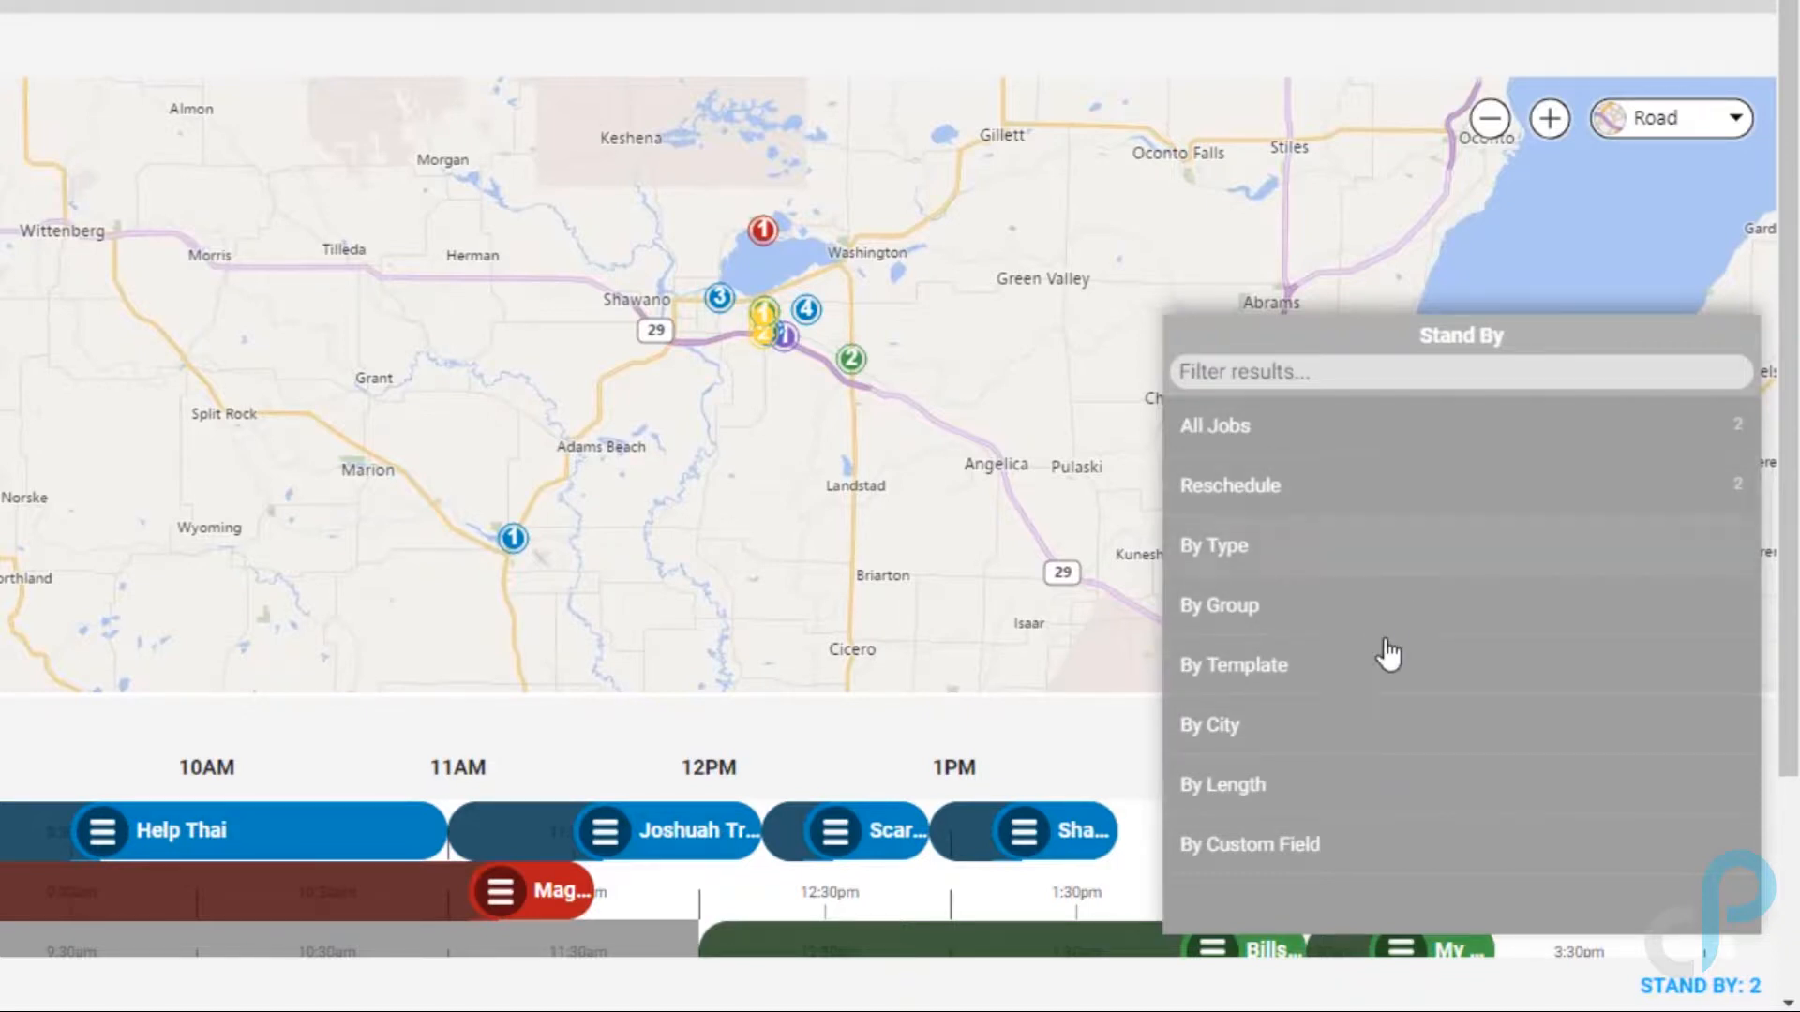
left_click(1052, 466)
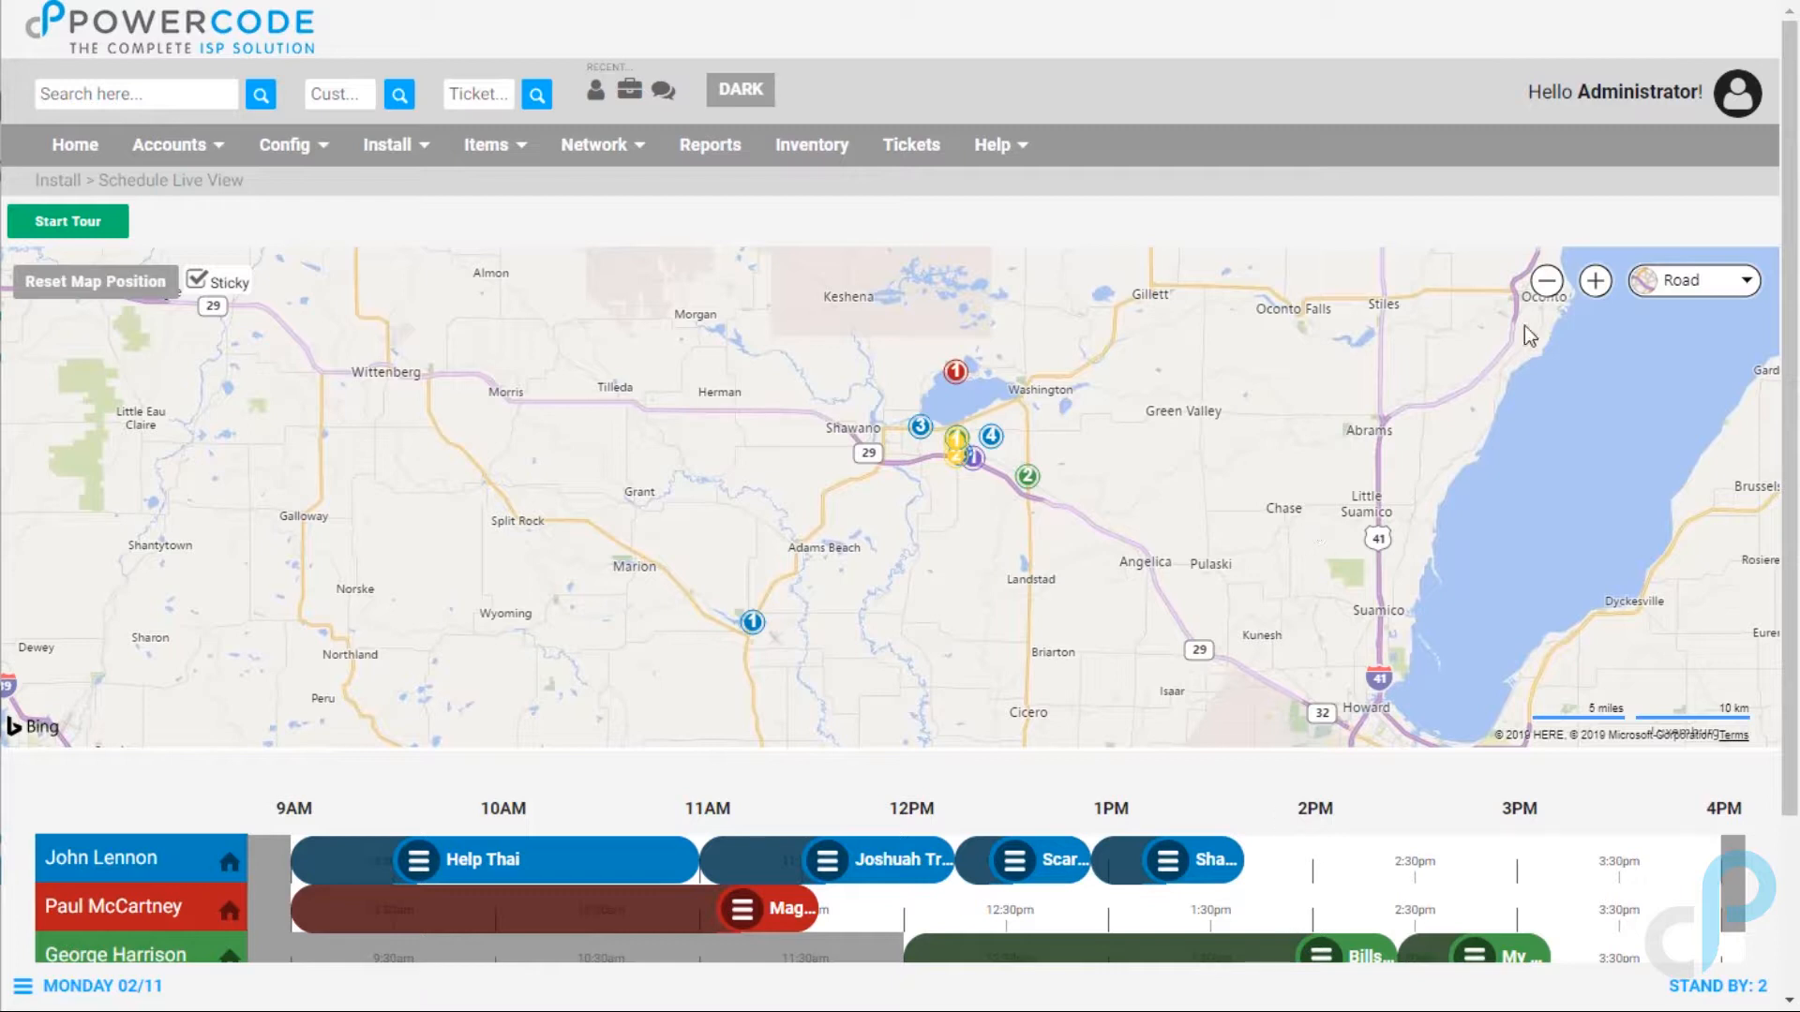
Step: Switch to Install Mobile View from the avatar menu and narrow the browser to phone width
left_click(1736, 94)
left_click(1675, 263)
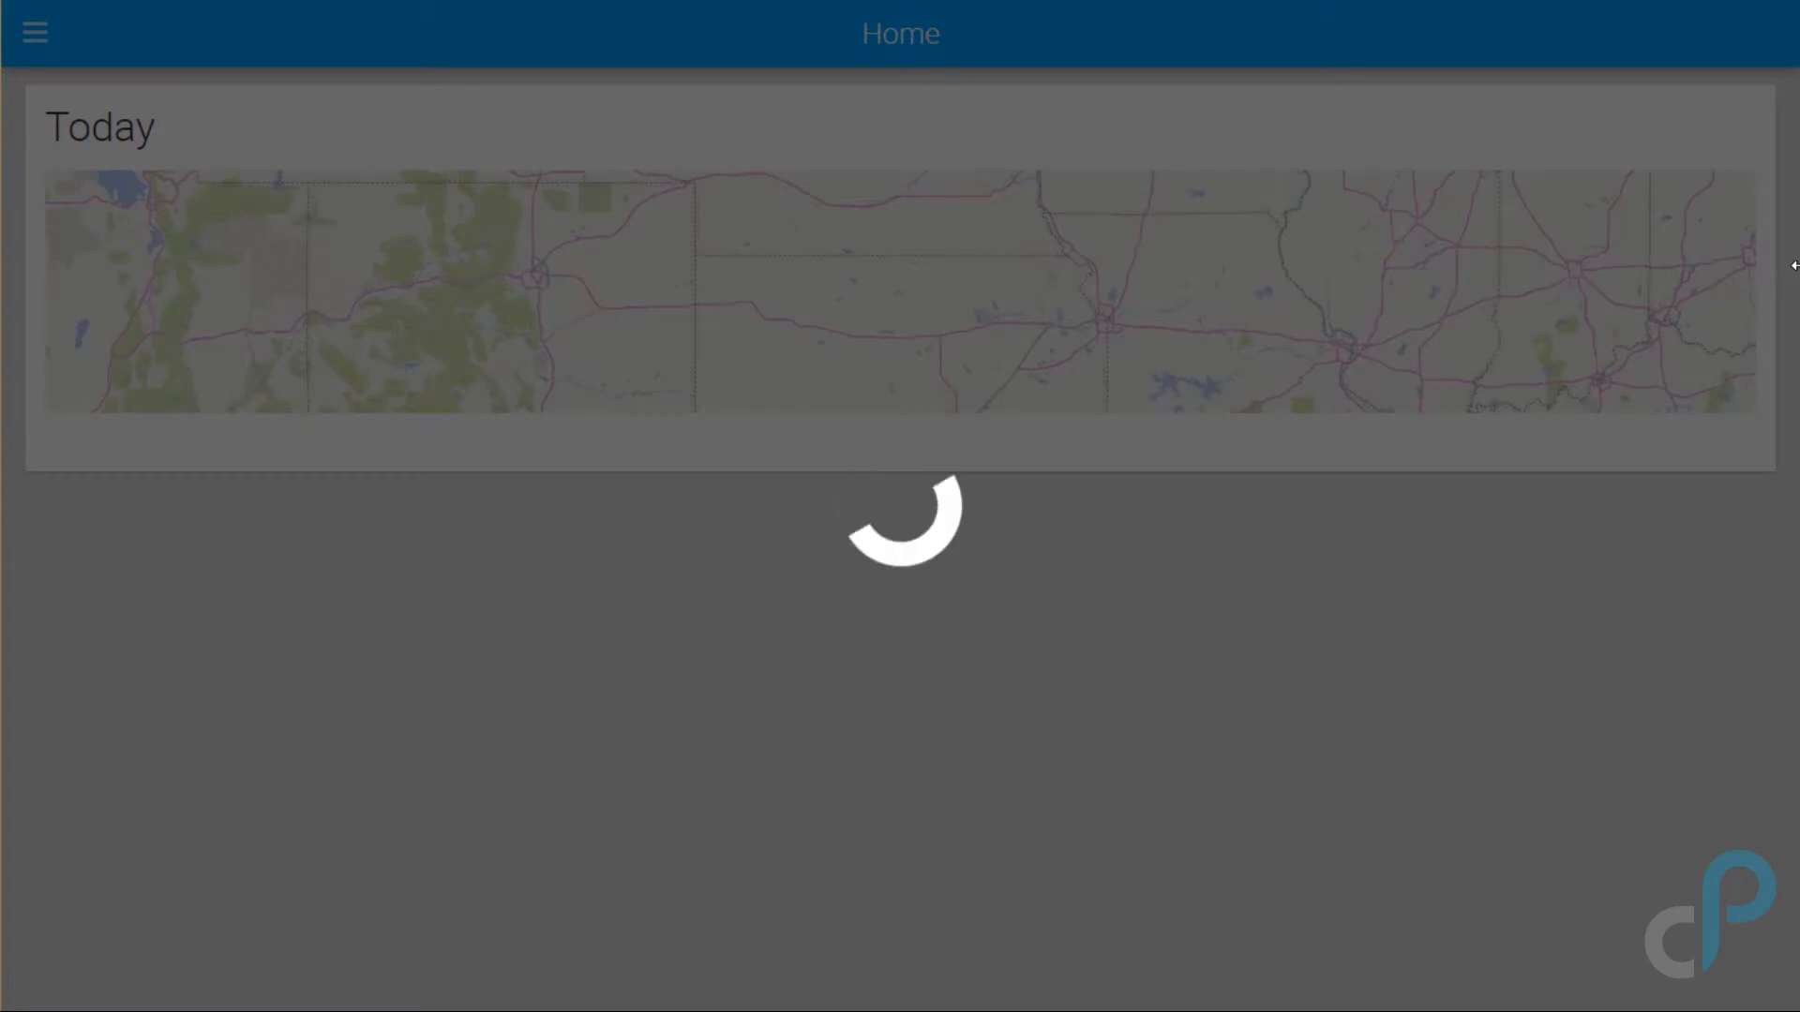
left_click_drag(1792, 273, 1417, 273)
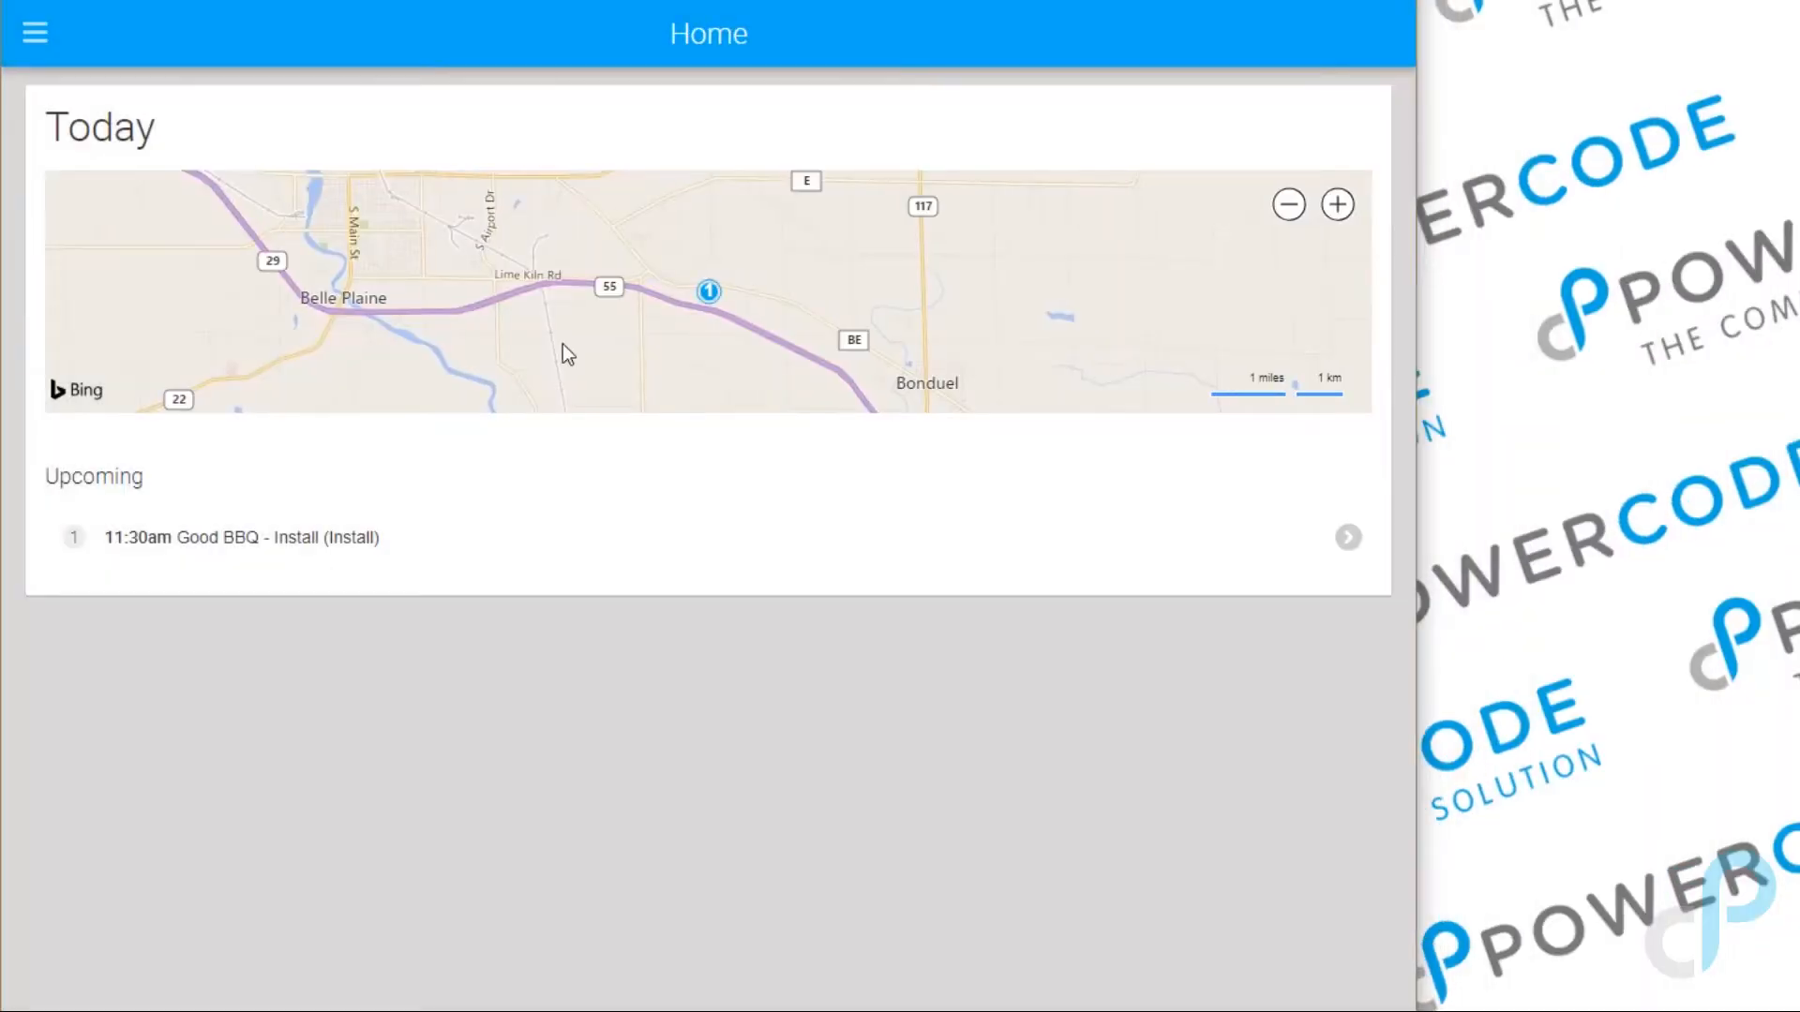
left_click_drag(3, 357, 540, 373)
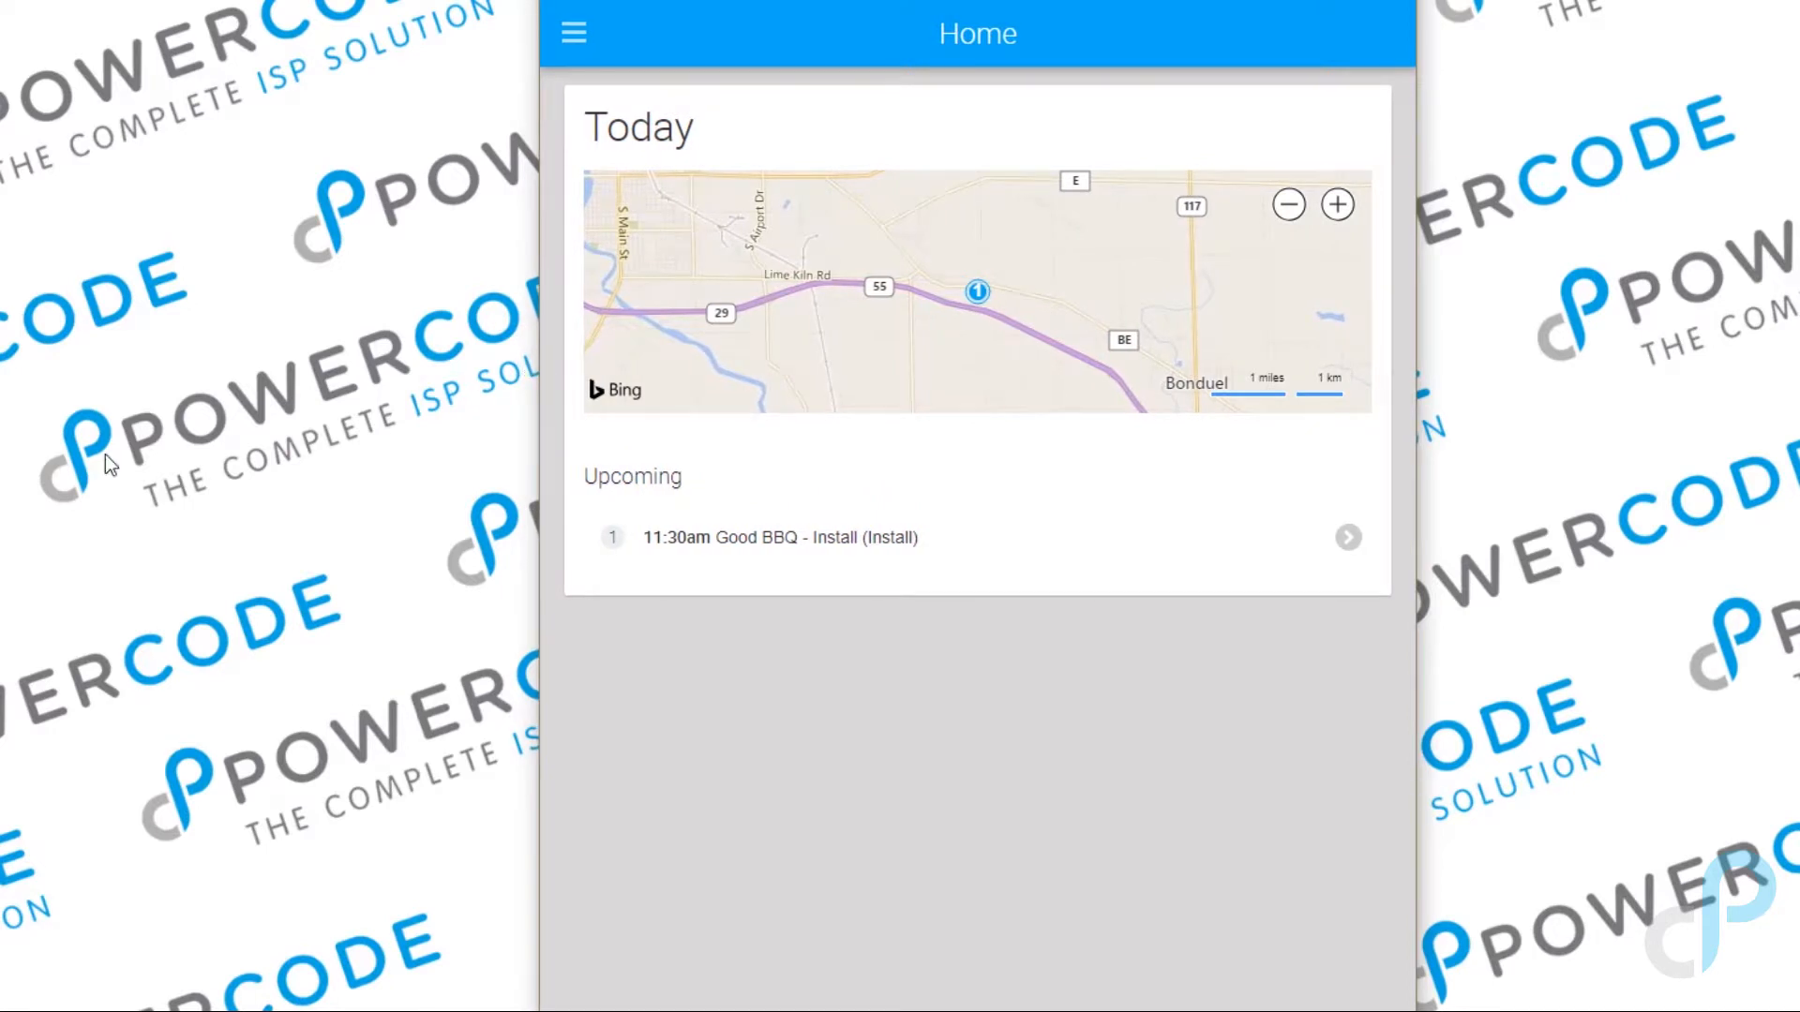